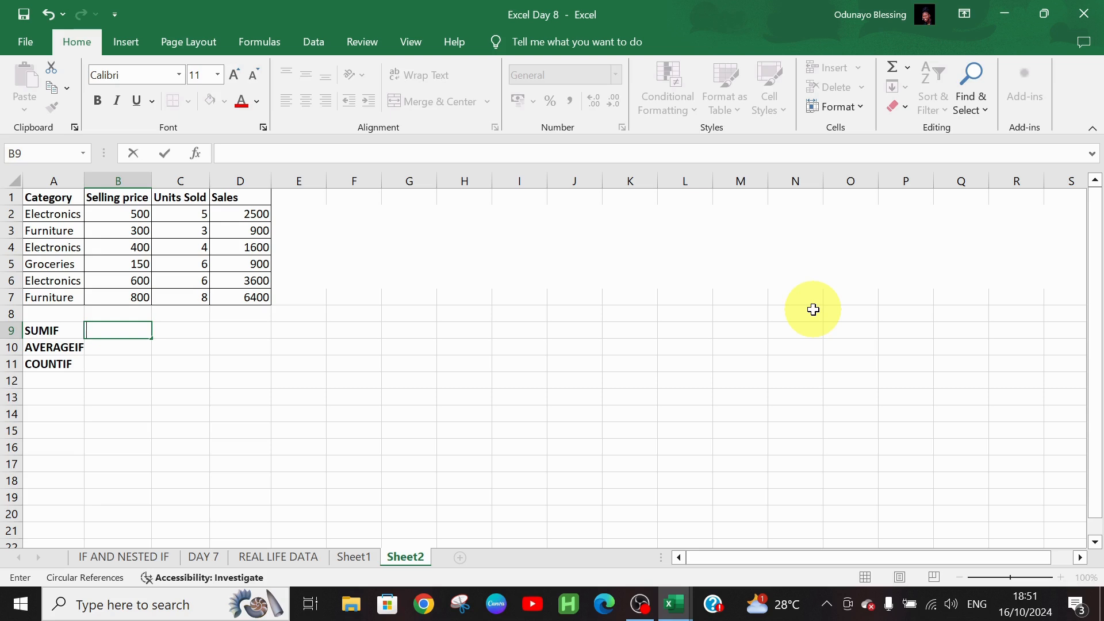
Enter the formula =SUMIF(A2:A7,"Electronic",D2:D7) in cell B9 beside the SUMIF label
{"action": "type", "text": "="}
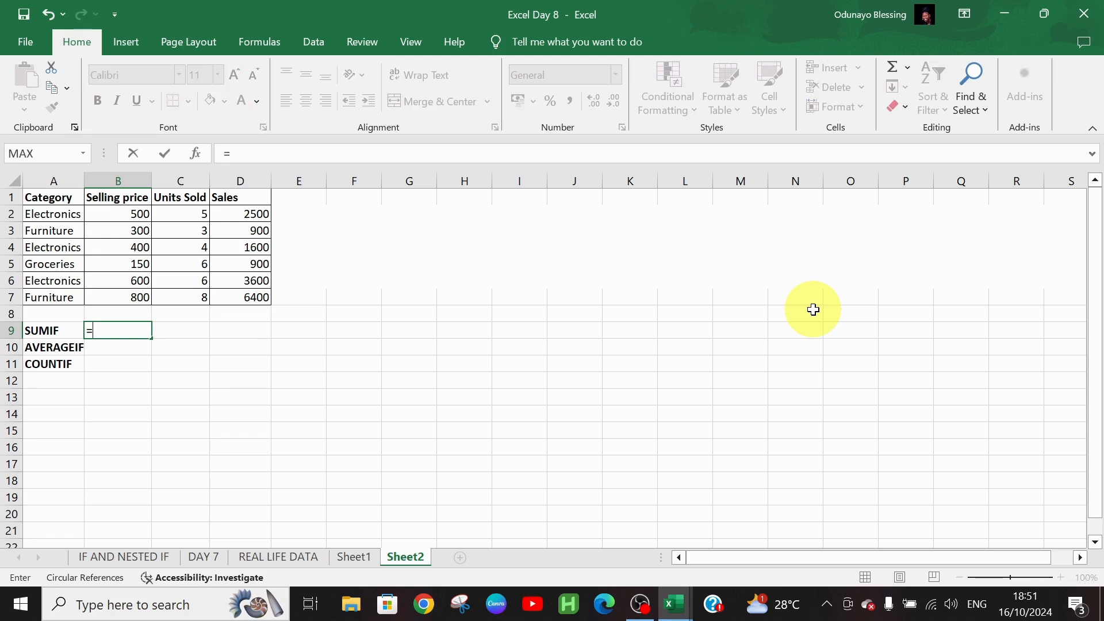
{"action": "type", "text": "SUMI"}
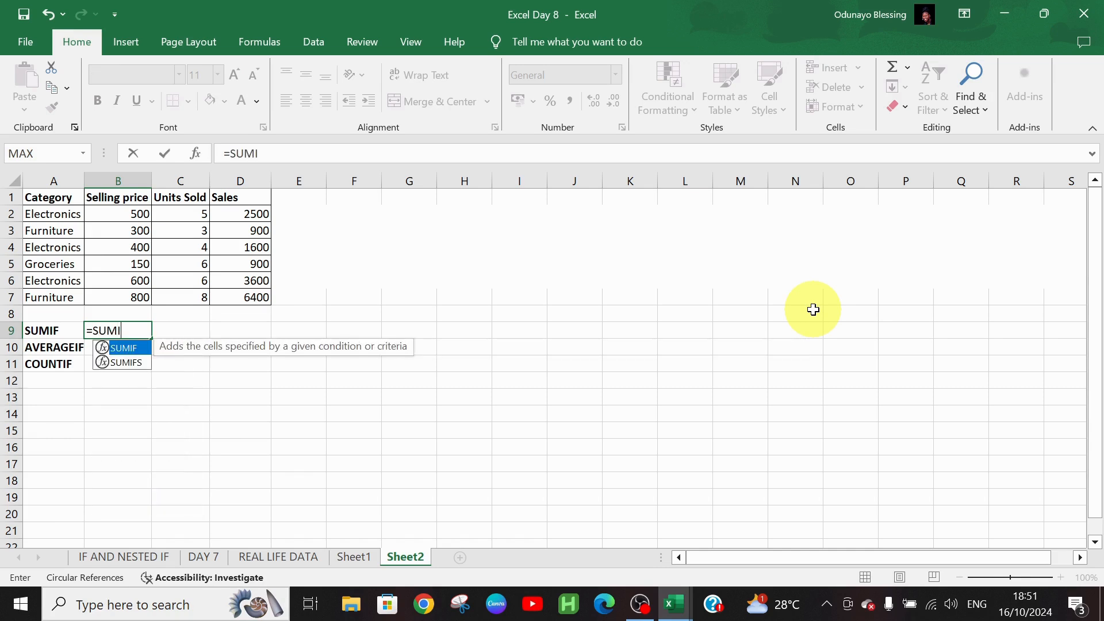
{"action": "type", "text": "F("}
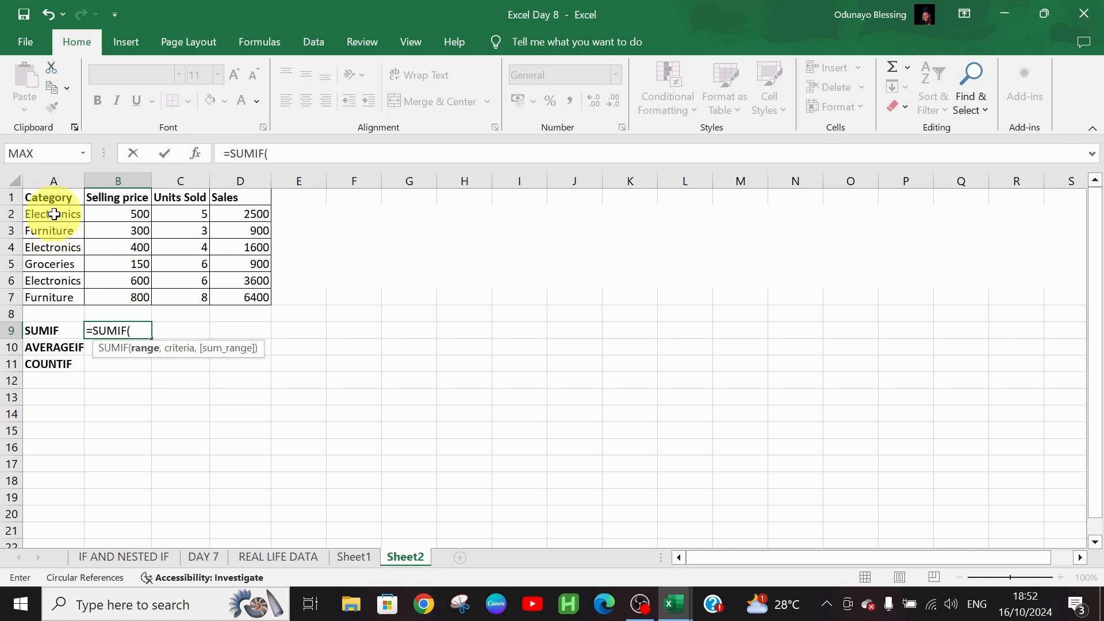
{"action": "left_click_drag", "start_coordinate": [54, 214], "coordinate": [75, 299]}
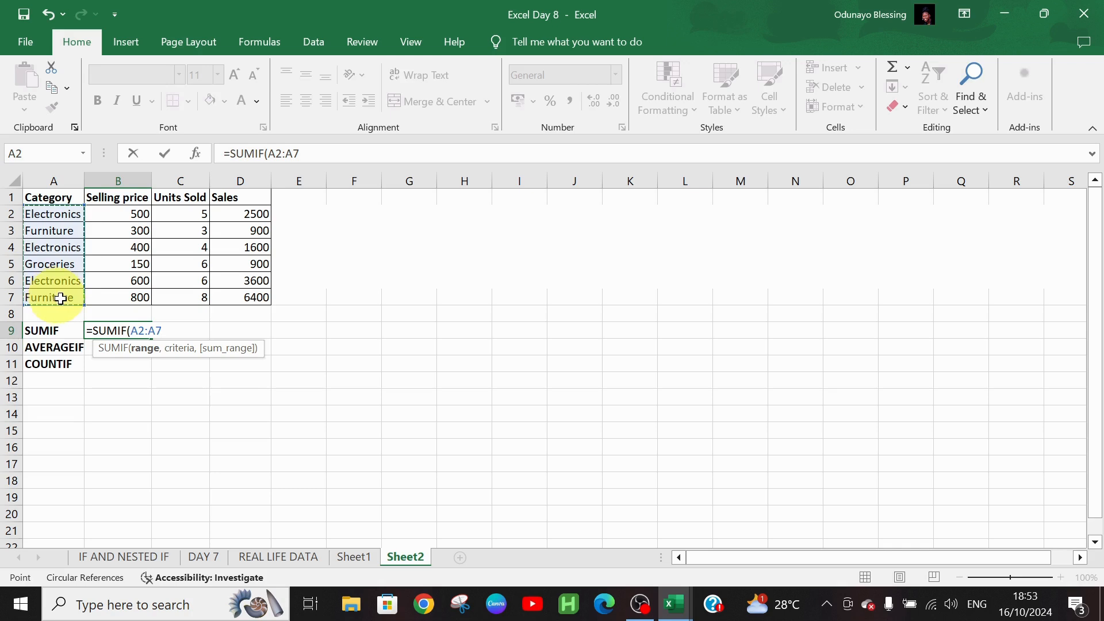
{"action": "type", "text": ","}
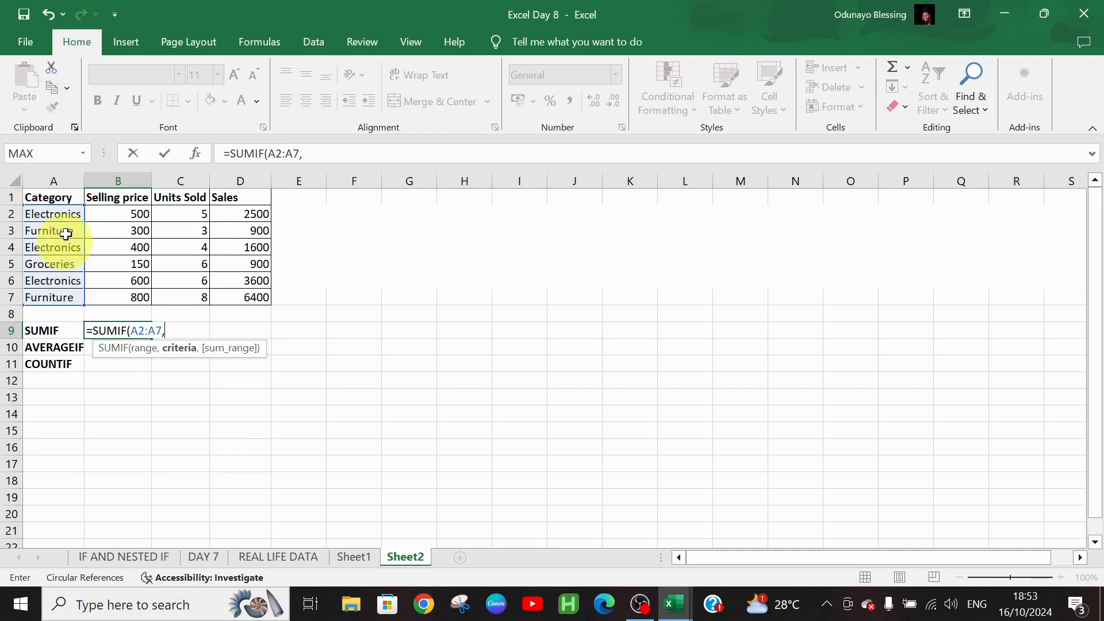
{"action": "type", "text": "\""}
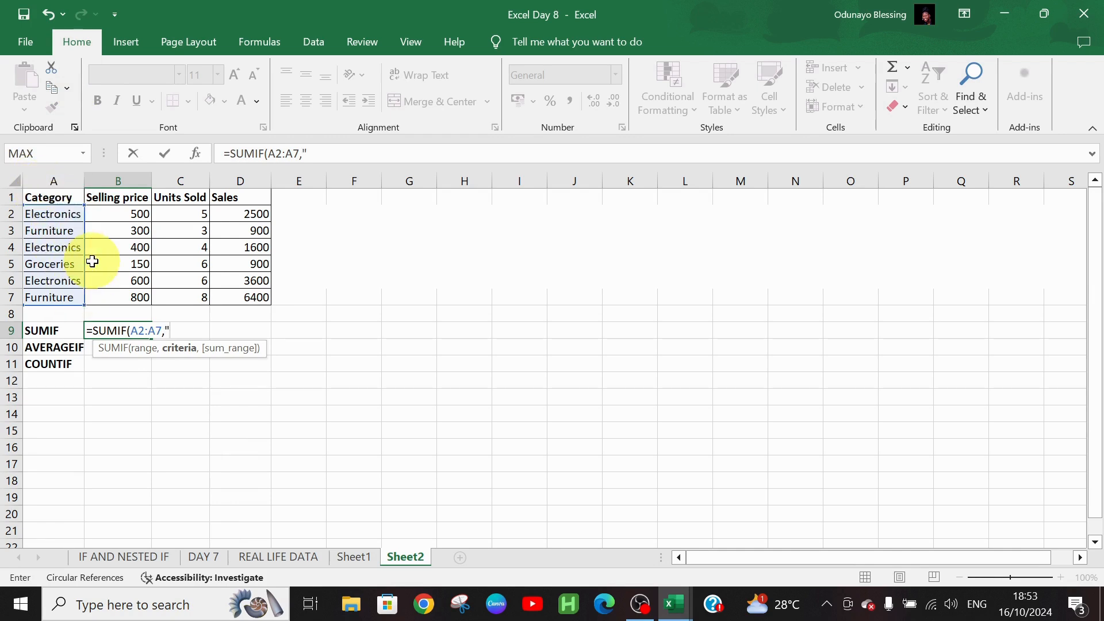
{"action": "type", "text": "Electronic\""}
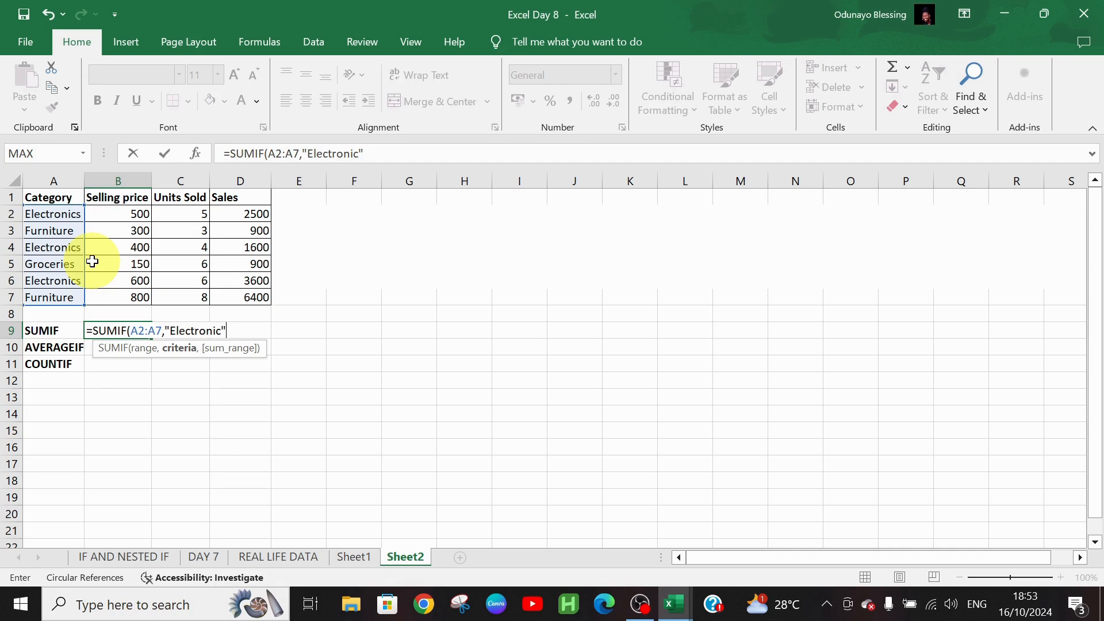
{"action": "type", "text": ","}
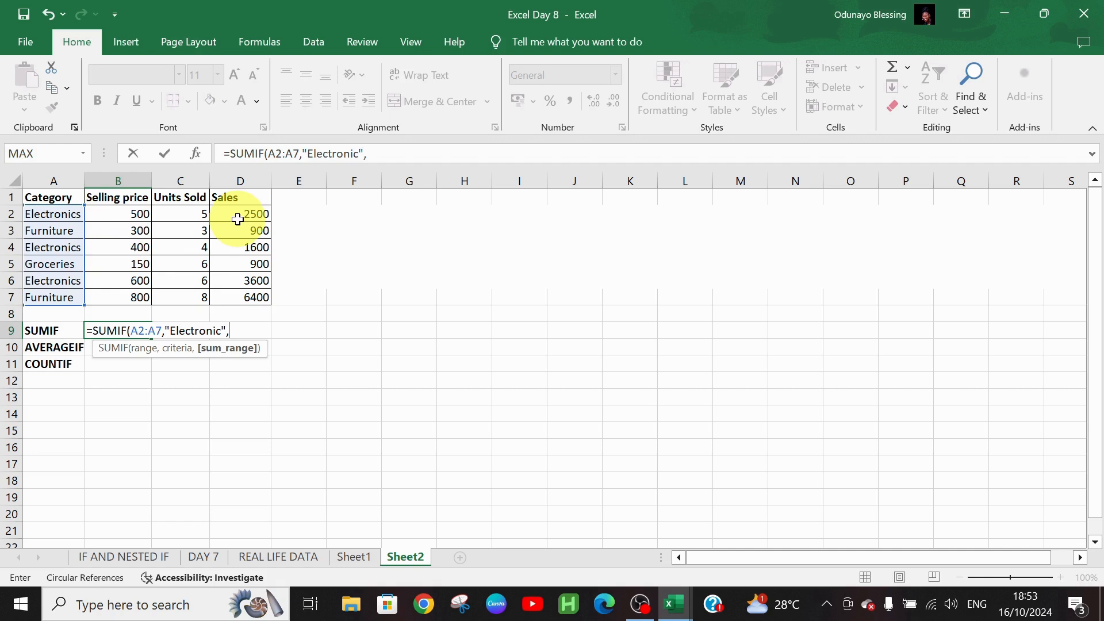
{"action": "left_click_drag", "start_coordinate": [238, 219], "coordinate": [237, 299]}
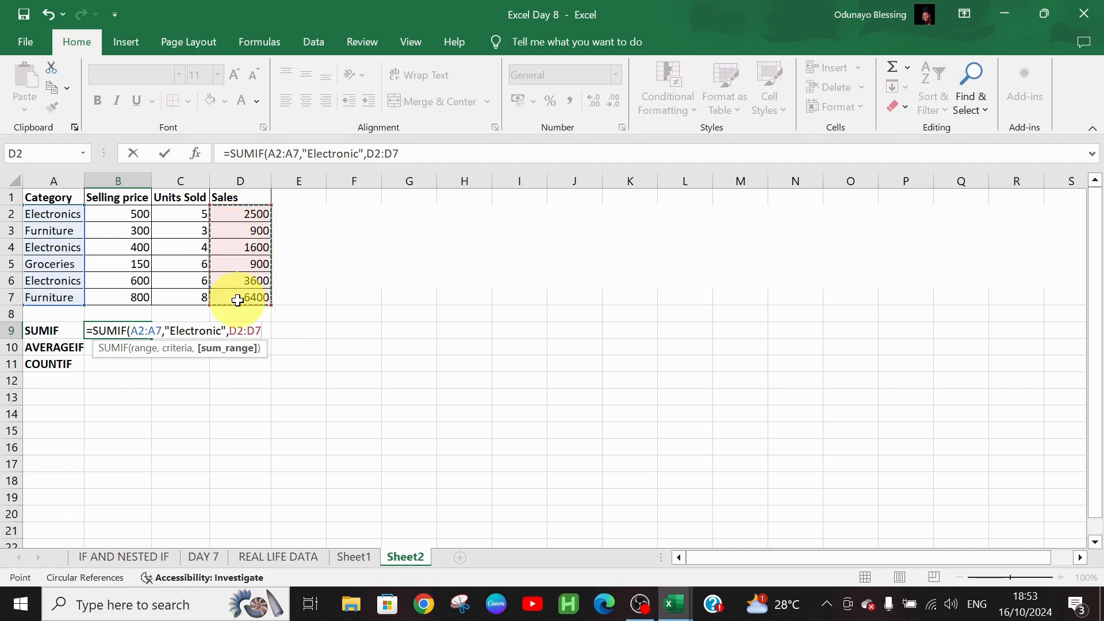
{"action": "type", "text": ")"}
{"action": "key", "text": "Return"}
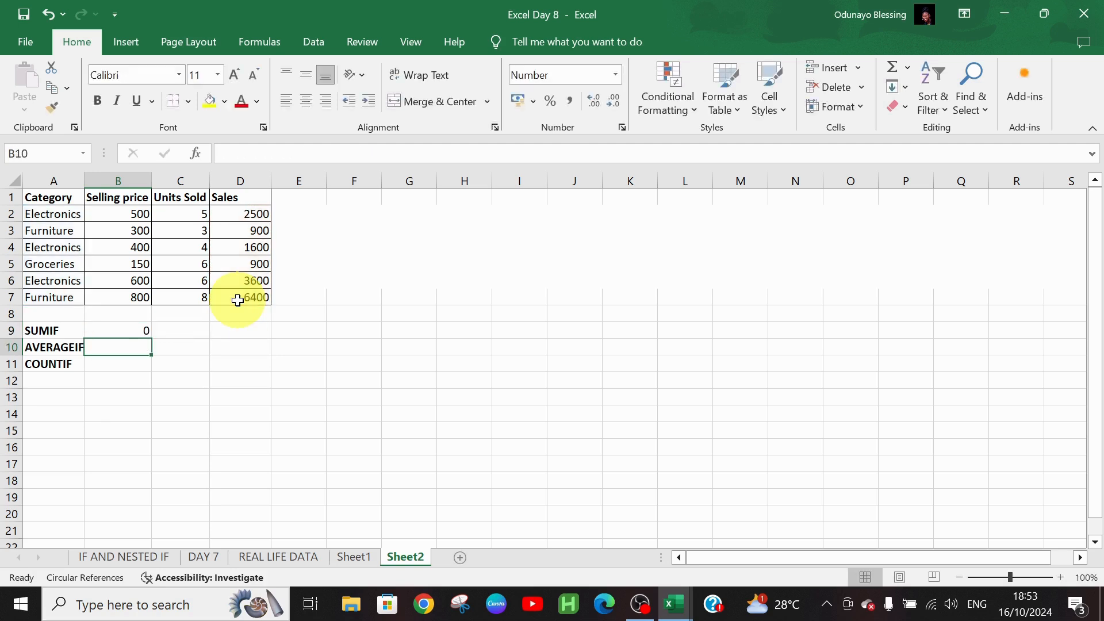
Correct the criterion in the B9 SUMIF formula to "Electronics" and reselect the cell
{"action": "left_click", "coordinate": [137, 329]}
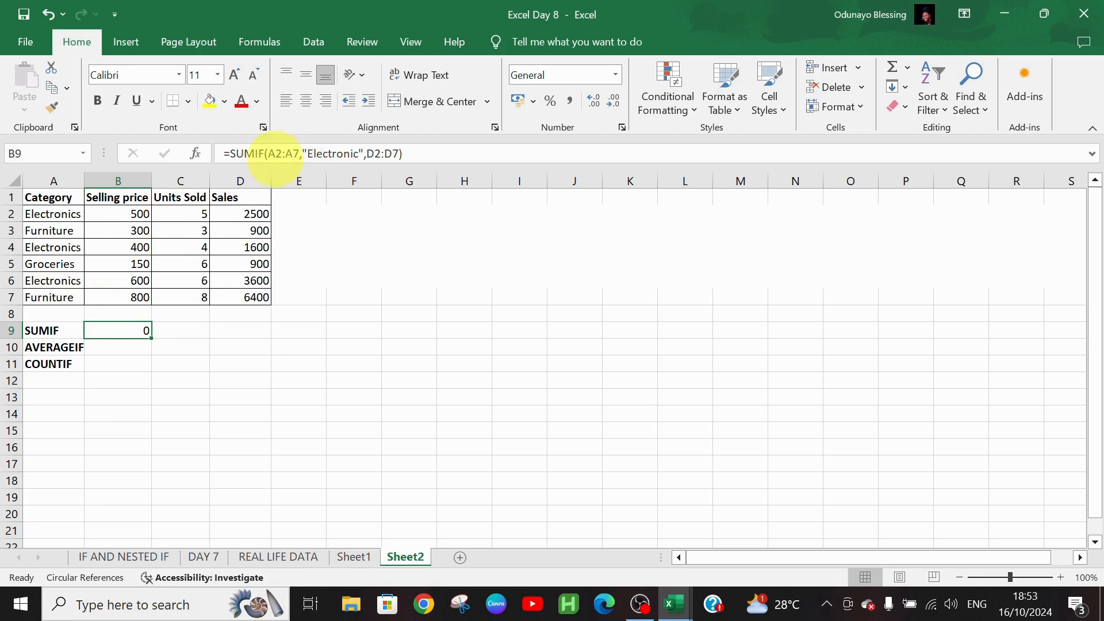
{"action": "left_click", "coordinate": [264, 152]}
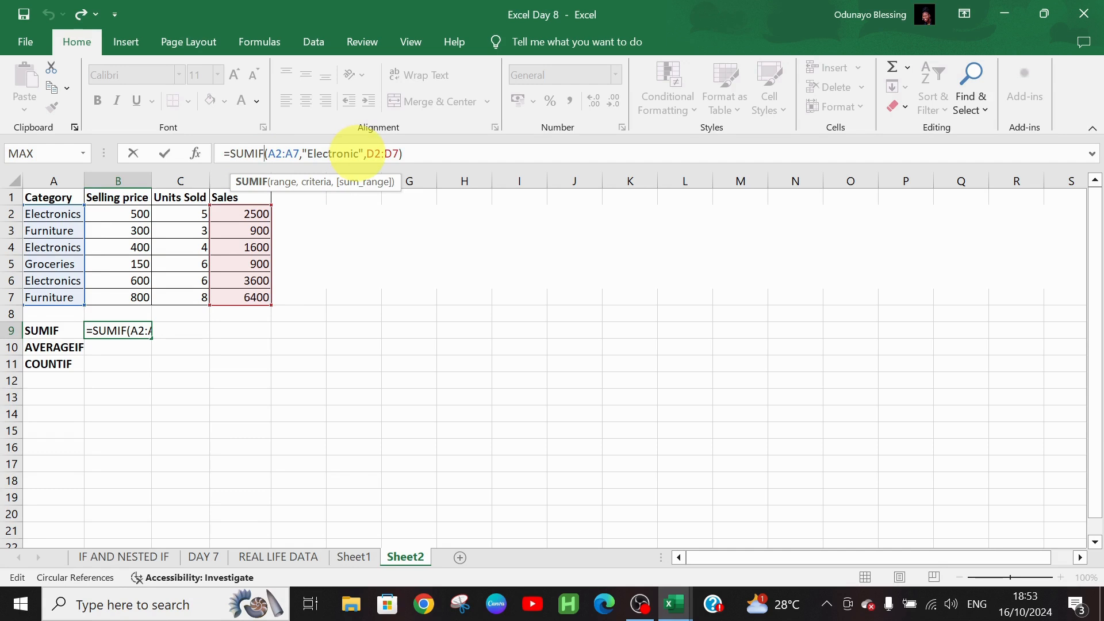
{"action": "left_click", "coordinate": [359, 153]}
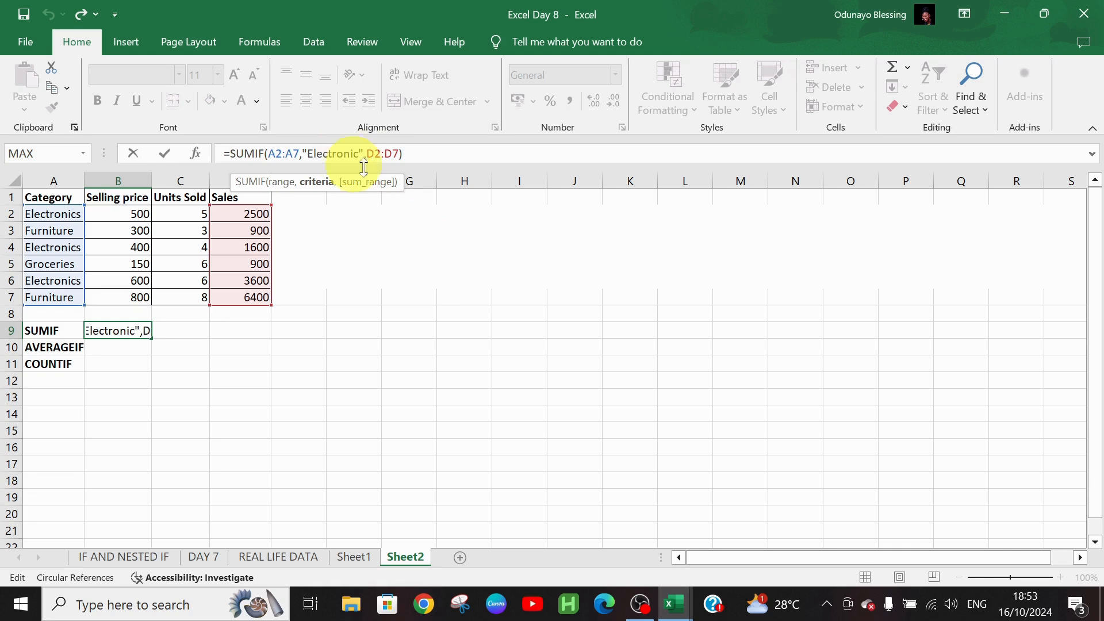
{"action": "type", "text": "s"}
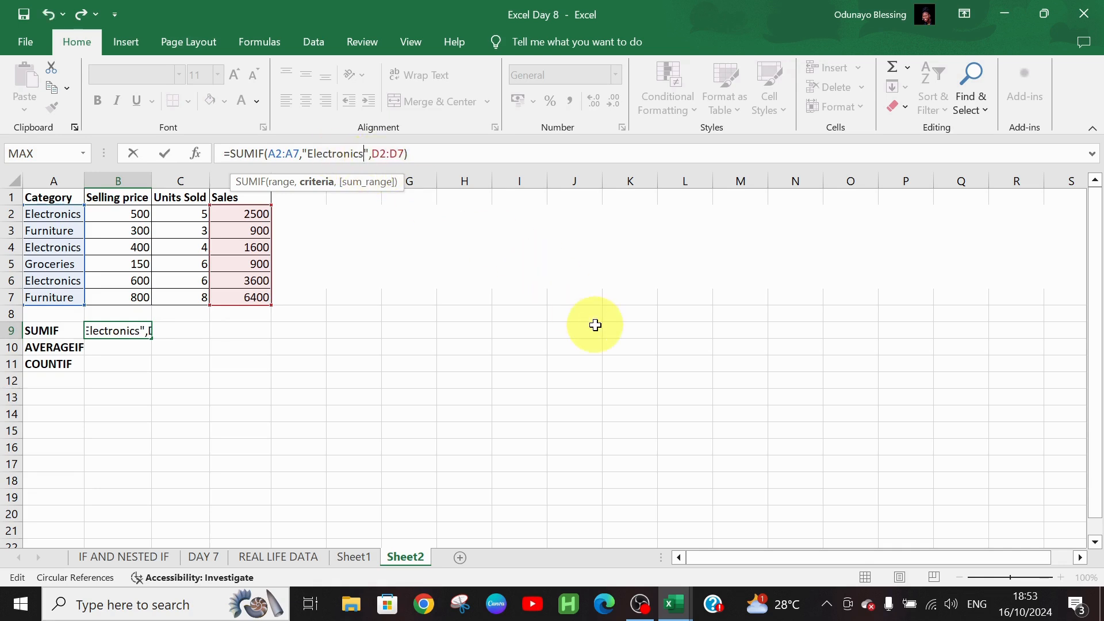
{"action": "key", "text": "Return"}
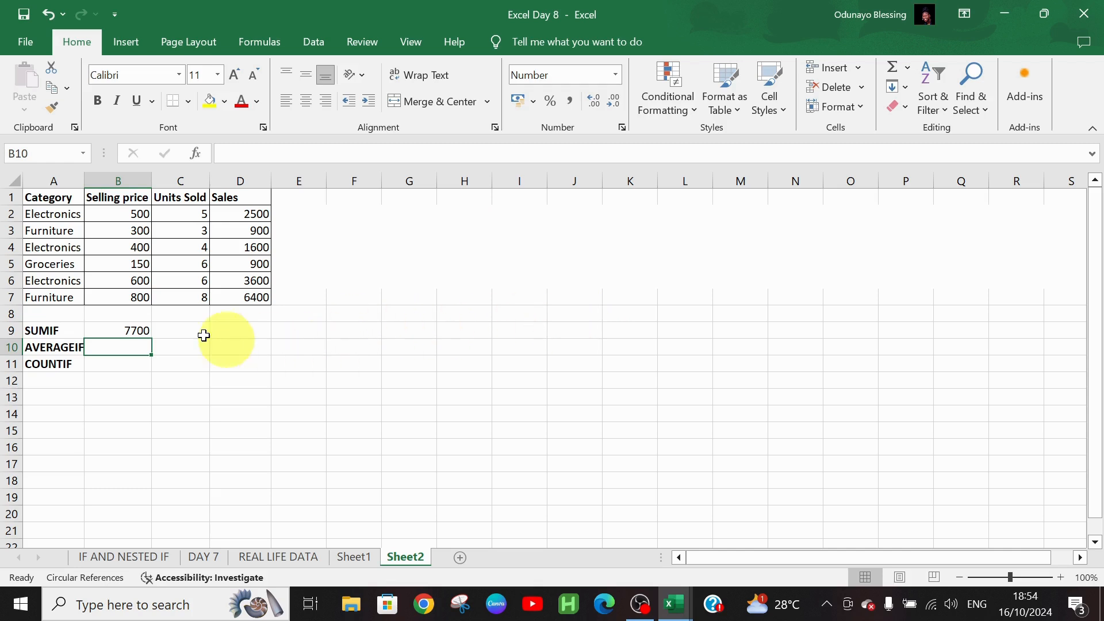
{"action": "left_click", "coordinate": [141, 331]}
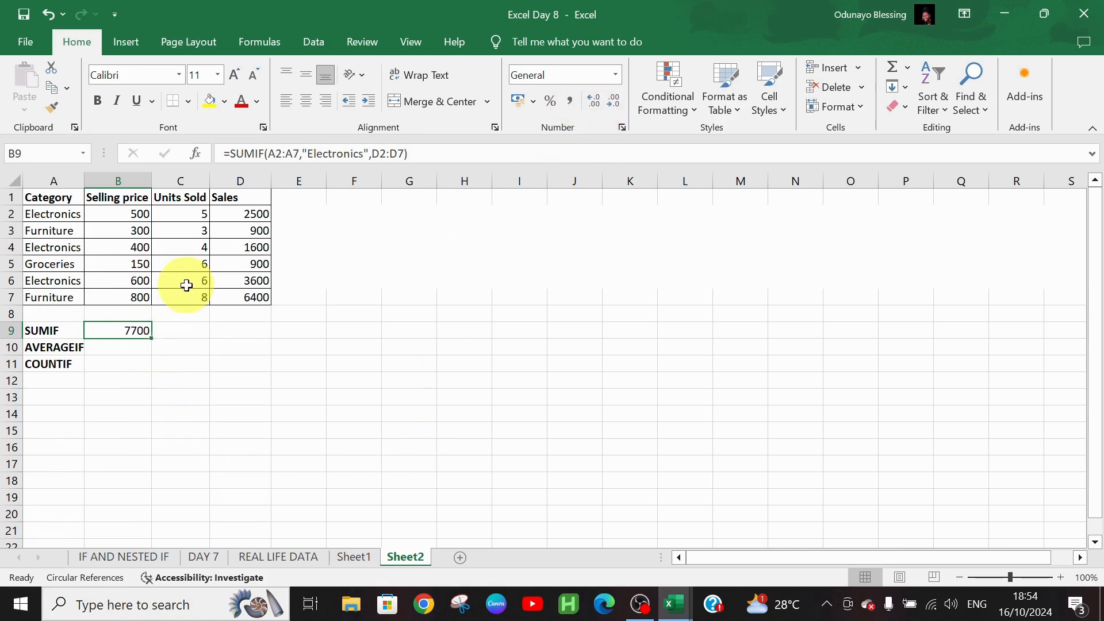
Highlight the three Electronics records A2:D2, A4:D4 and A6:D6 with yellow fill
{"action": "left_click", "coordinate": [10, 214]}
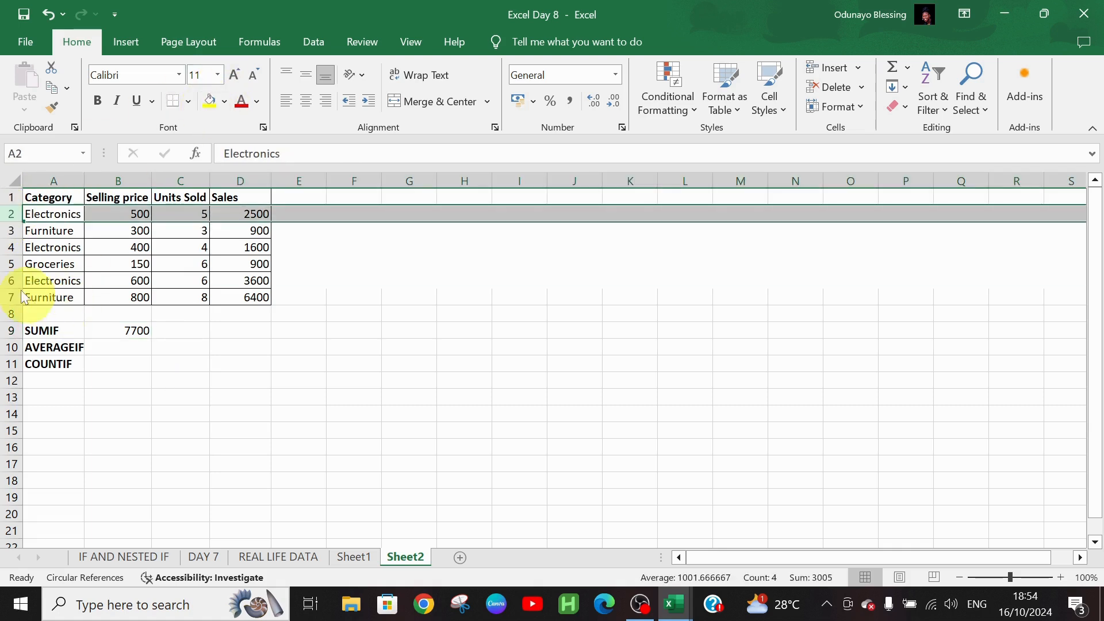
{"action": "left_click_drag", "start_coordinate": [16, 239], "coordinate": [16, 240]}
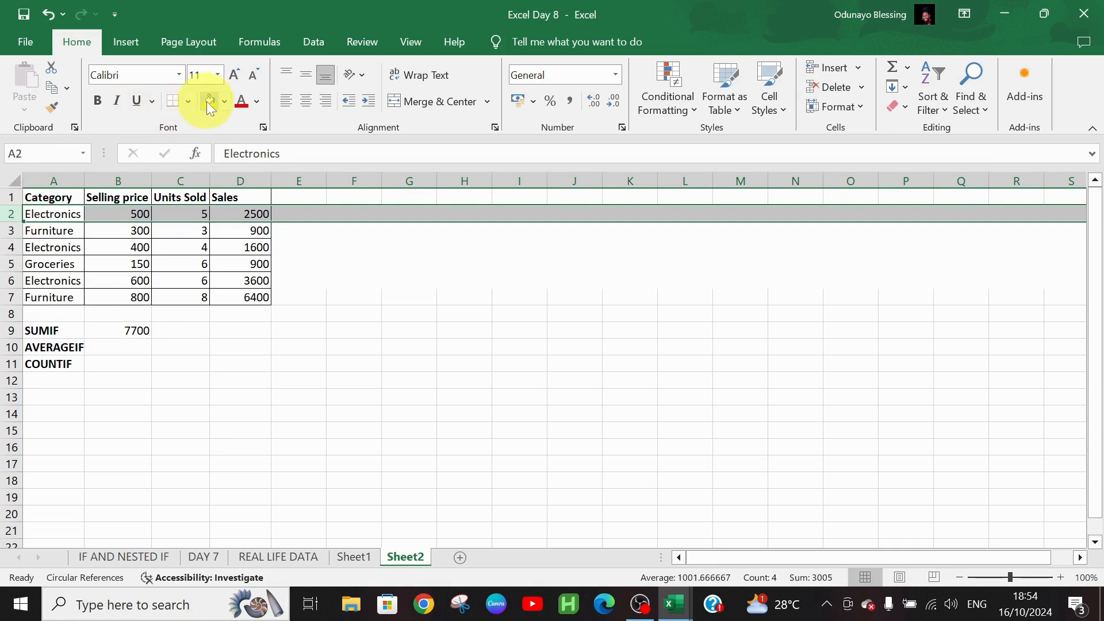
{"action": "left_click_drag", "start_coordinate": [63, 214], "coordinate": [256, 214]}
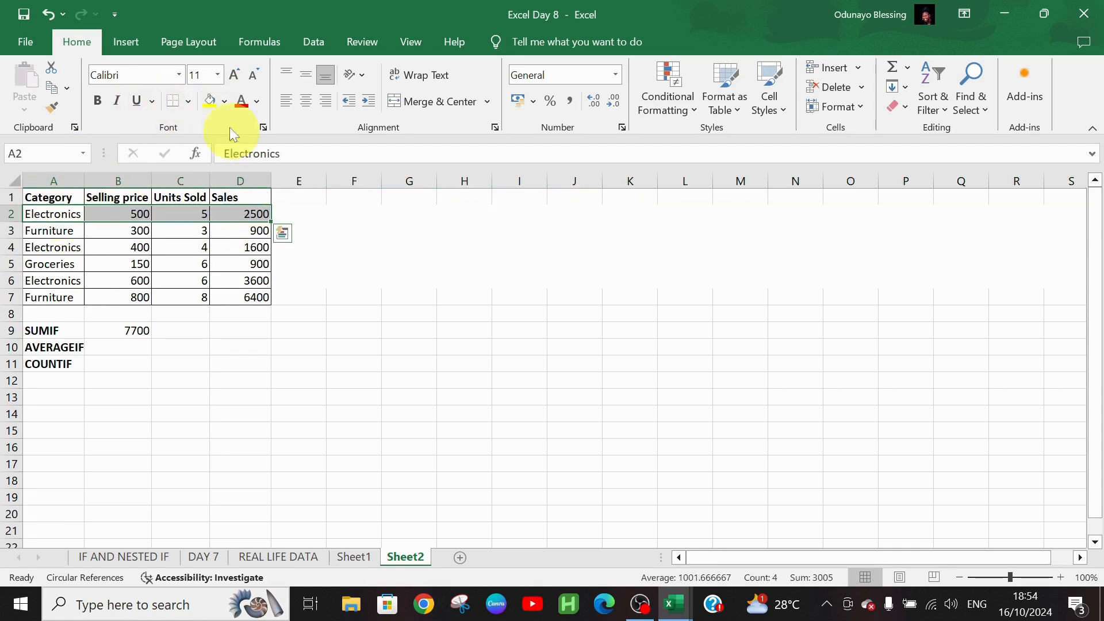
{"action": "left_click", "coordinate": [209, 99]}
{"action": "left_click_drag", "start_coordinate": [45, 253], "coordinate": [253, 248]}
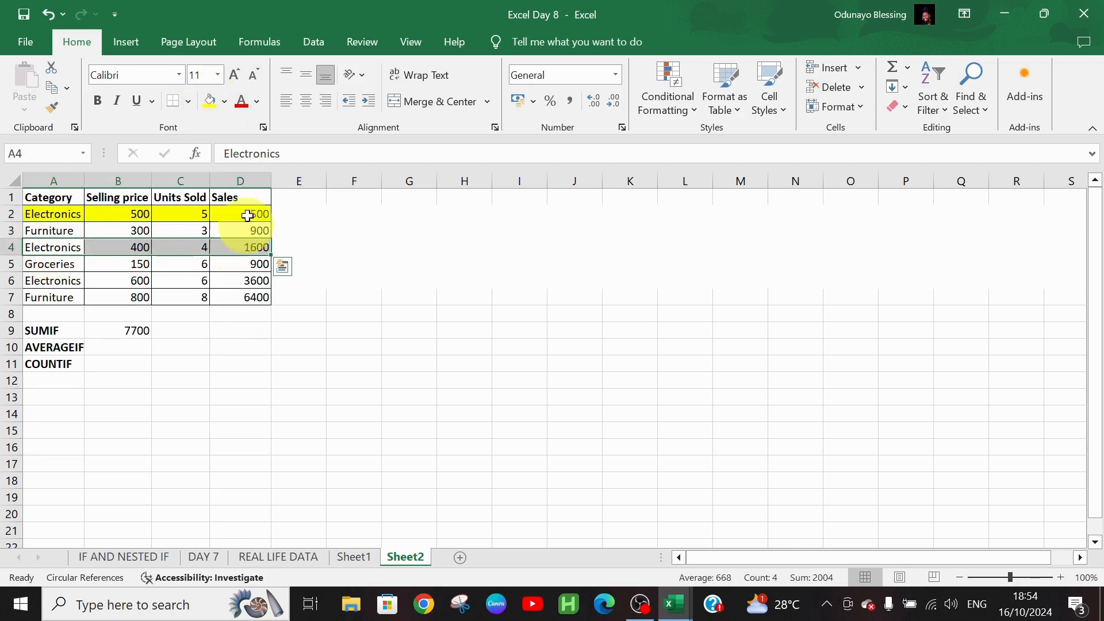
{"action": "left_click", "coordinate": [207, 104]}
{"action": "left_click_drag", "start_coordinate": [32, 281], "coordinate": [251, 282]}
{"action": "left_click", "coordinate": [207, 102]}
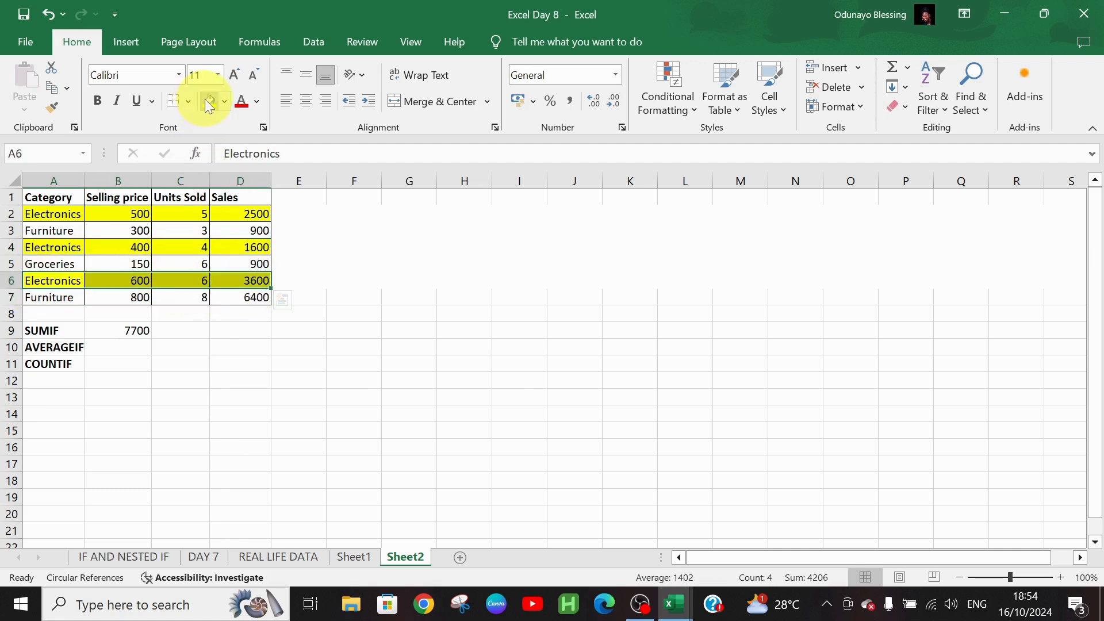
Select the Electronics sales cells D2, D4 and D6 together to check their sum against the SUMIF result
{"action": "left_click", "coordinate": [262, 214]}
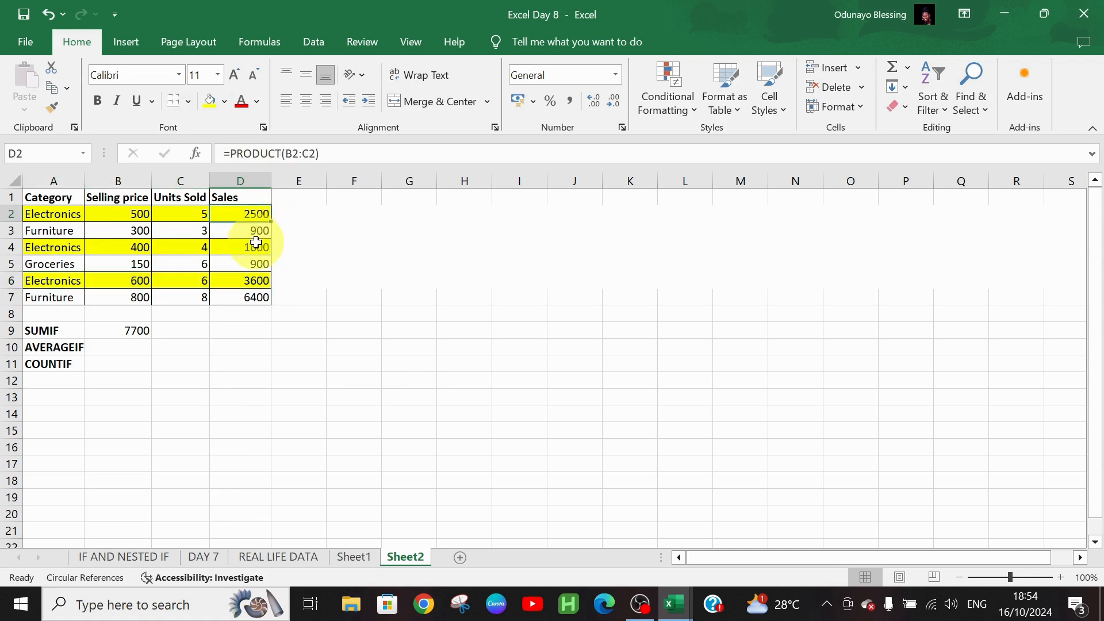
{"action": "left_click", "coordinate": [254, 246], "text": "ctrl"}
{"action": "left_click", "coordinate": [254, 281], "text": "ctrl"}
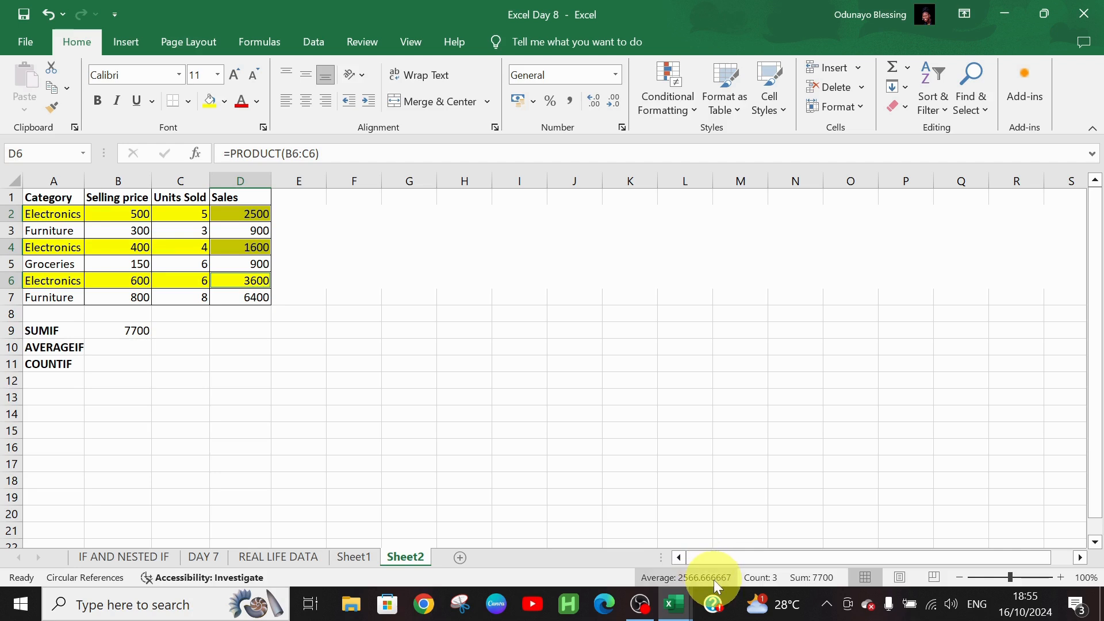
Enter the formula =AVERAGEIF(A2:A7,"Electronics",D2:D7) in cell B10 beside the AVERAGEIF label
{"action": "left_click", "coordinate": [138, 341]}
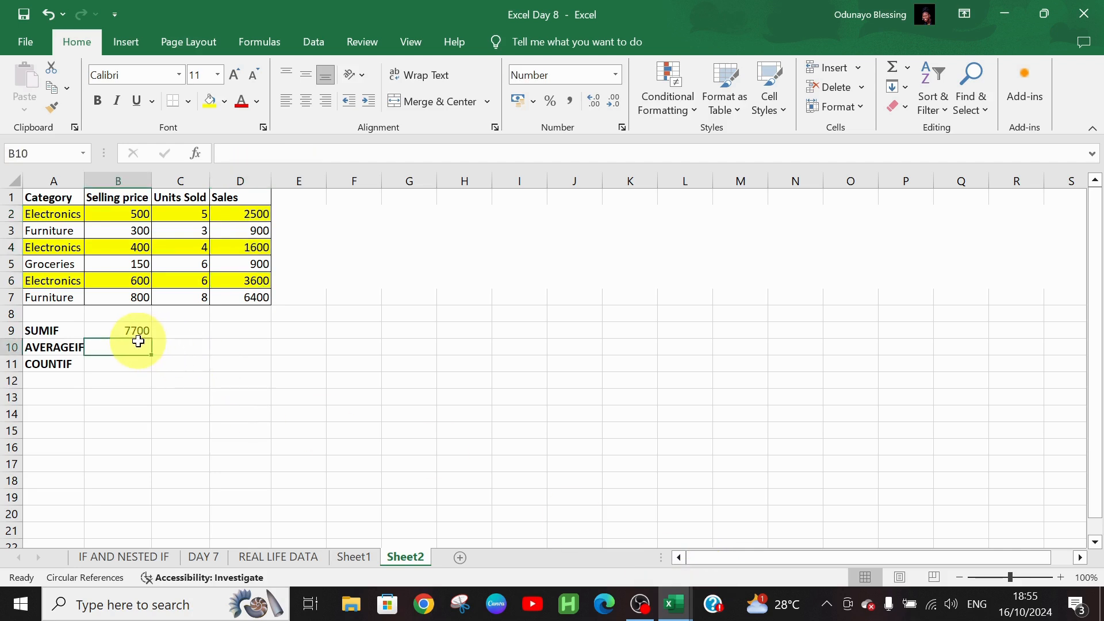
{"action": "type", "text": "="}
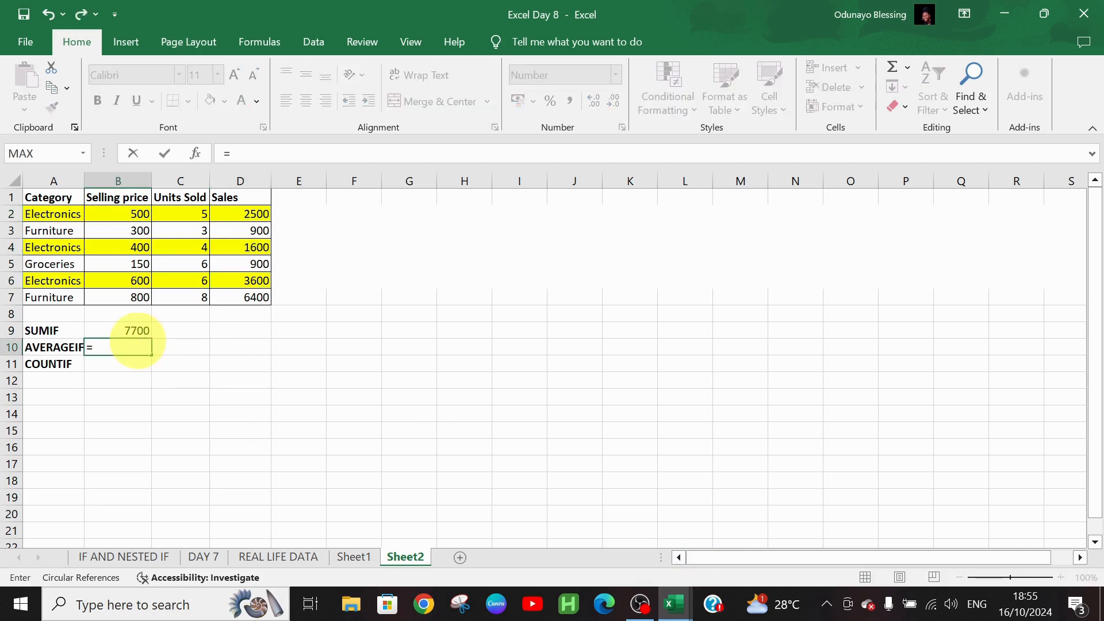
{"action": "type", "text": "AVERAG"}
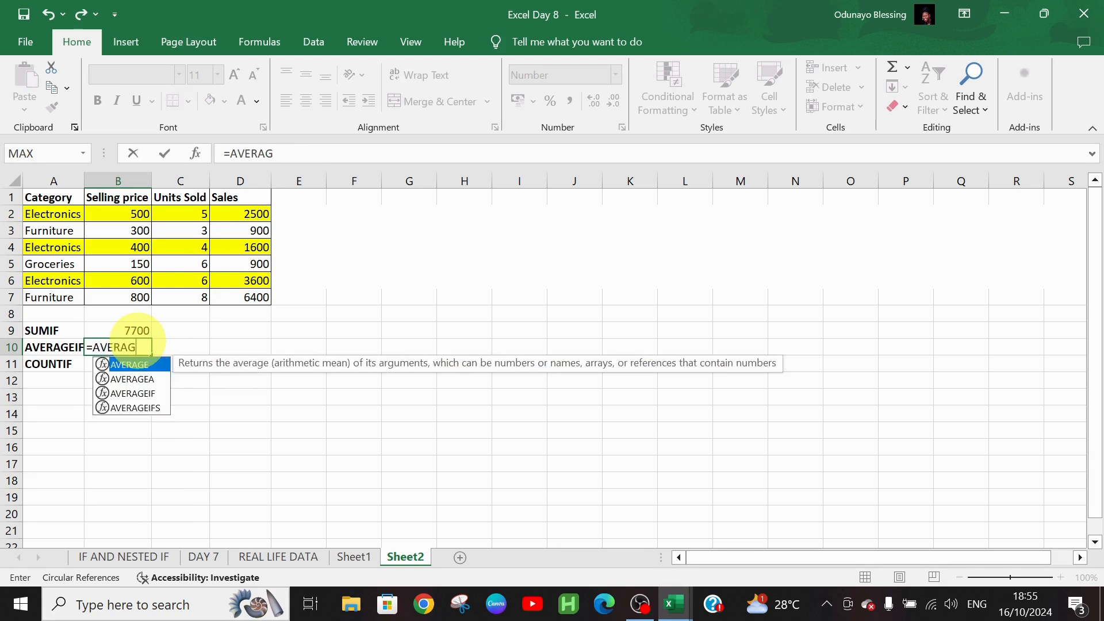
{"action": "type", "text": "EIF("}
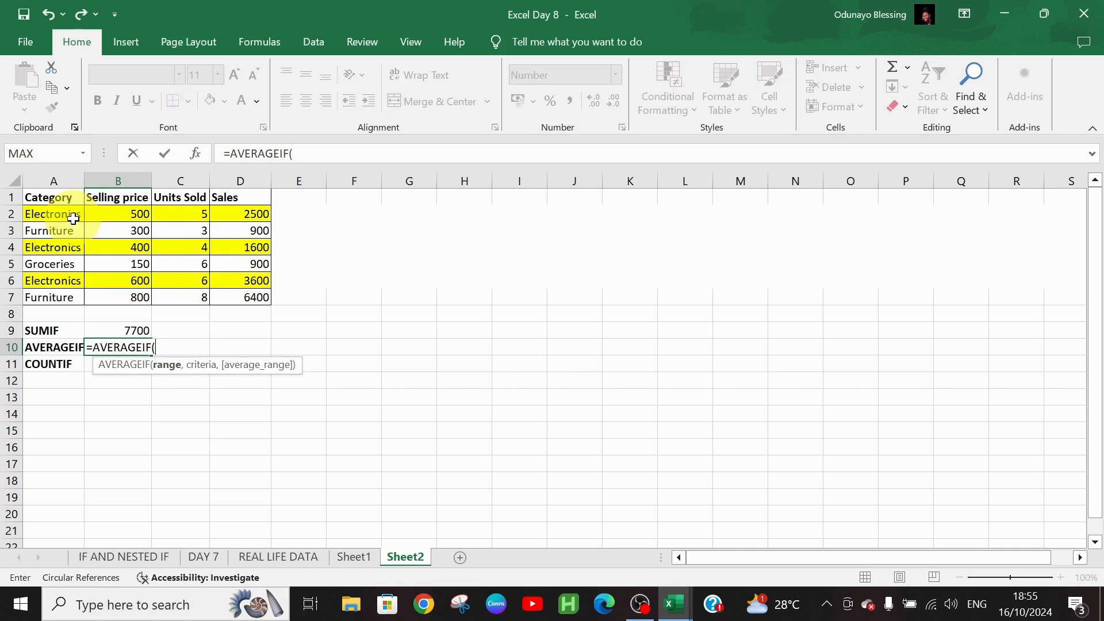
{"action": "left_click_drag", "start_coordinate": [69, 217], "coordinate": [62, 301]}
{"action": "type", "text": ","}
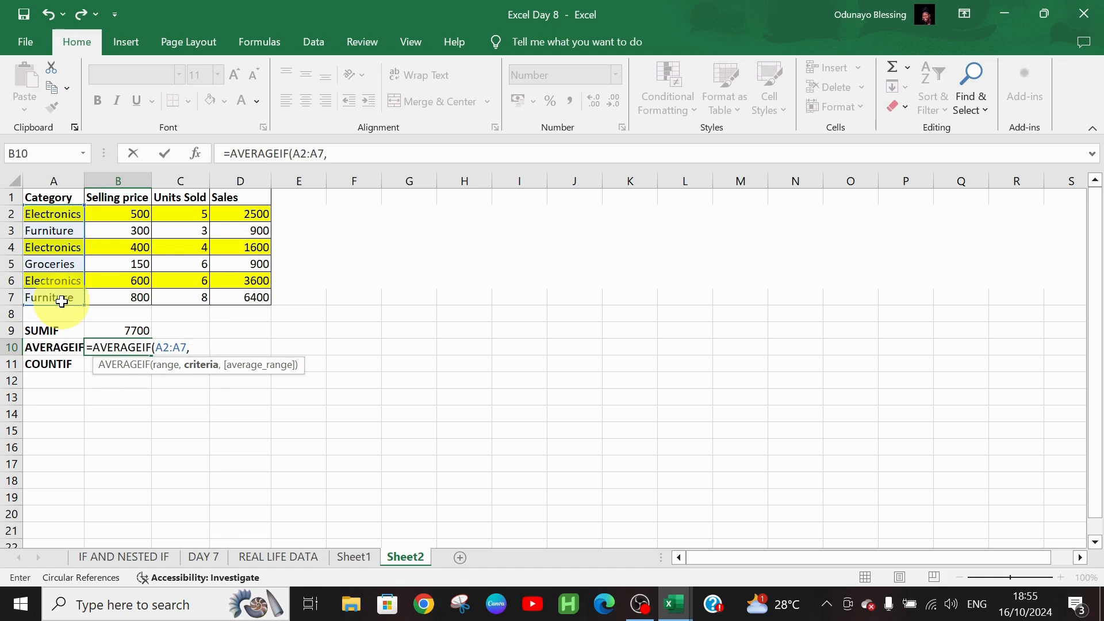
{"action": "type", "text": "\"Ele"}
{"action": "key", "text": "BackSpace"}
{"action": "key", "text": "BackSpace"}
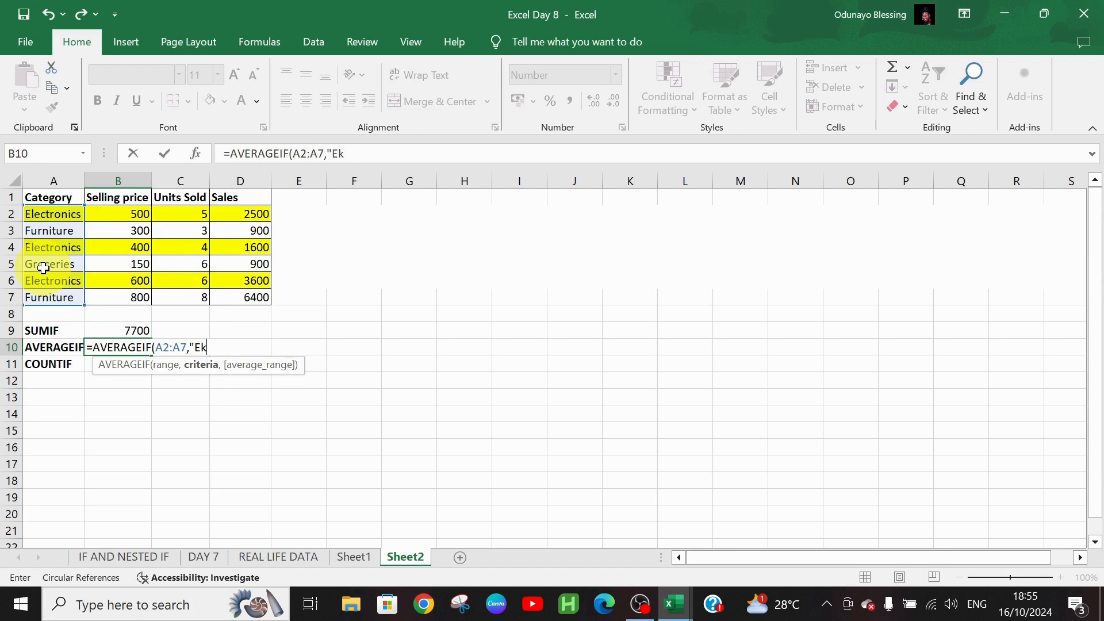
{"action": "type", "text": "lectronics\","}
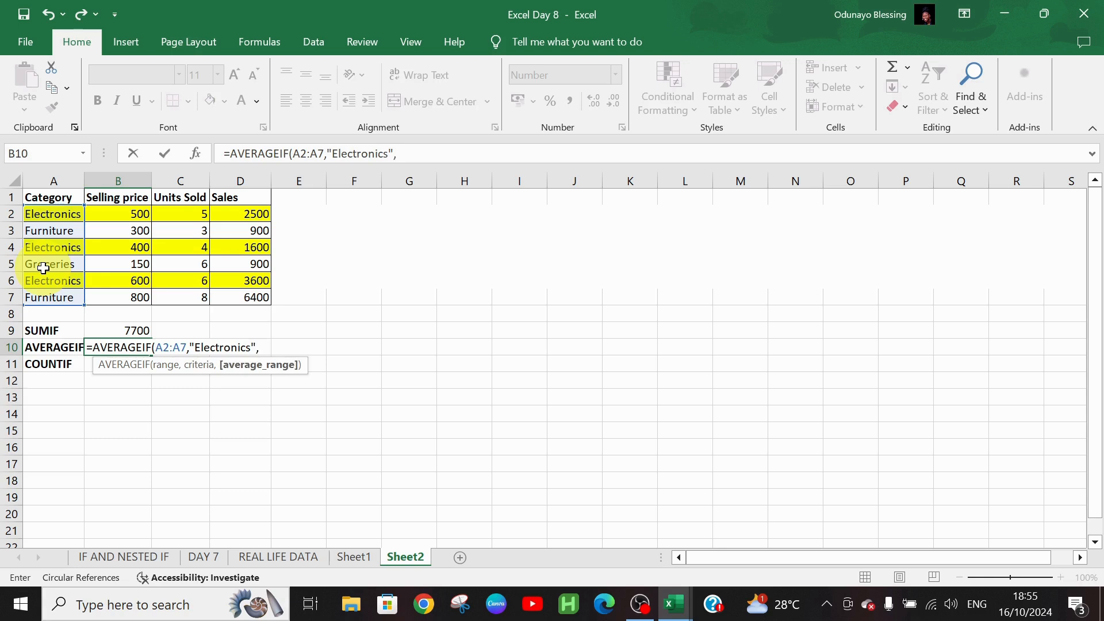
{"action": "left_click_drag", "start_coordinate": [224, 231], "coordinate": [241, 298]}
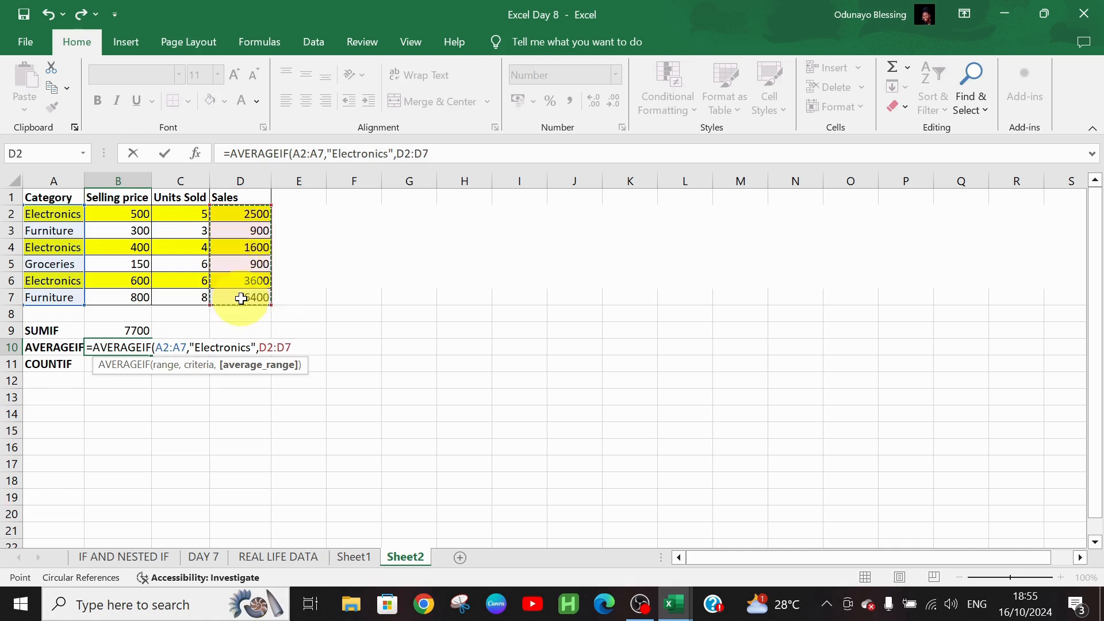
{"action": "type", "text": ")"}
{"action": "key", "text": "Return"}
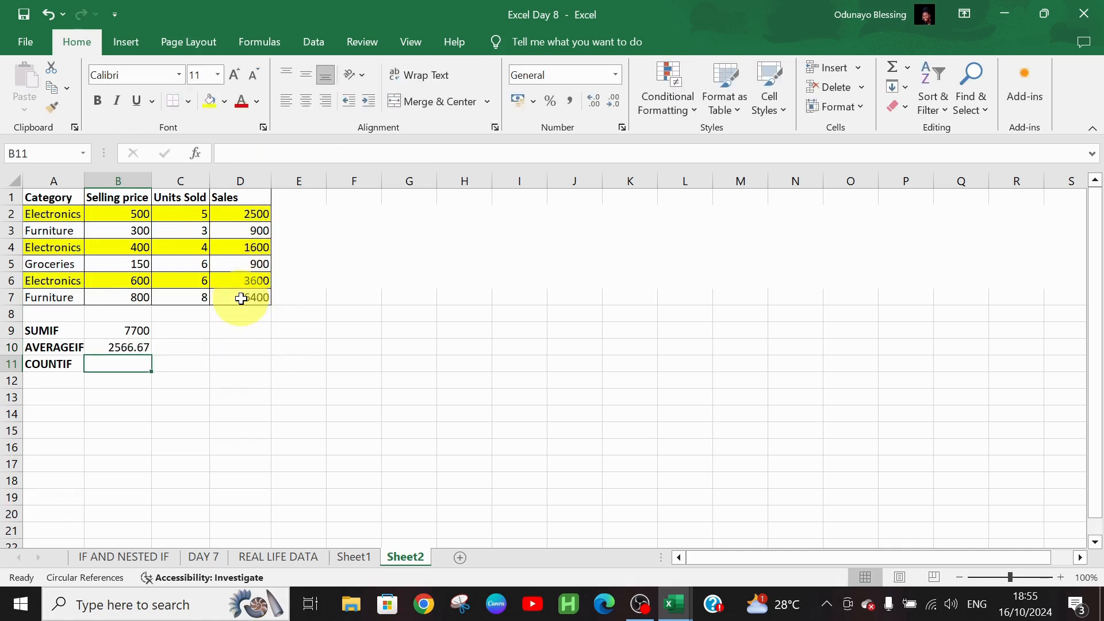
Compare the average of the selected sales cells D2, D4 and D6 with the AVERAGEIF result in B10
{"action": "left_click", "coordinate": [231, 218]}
{"action": "left_click", "coordinate": [241, 247], "text": "ctrl"}
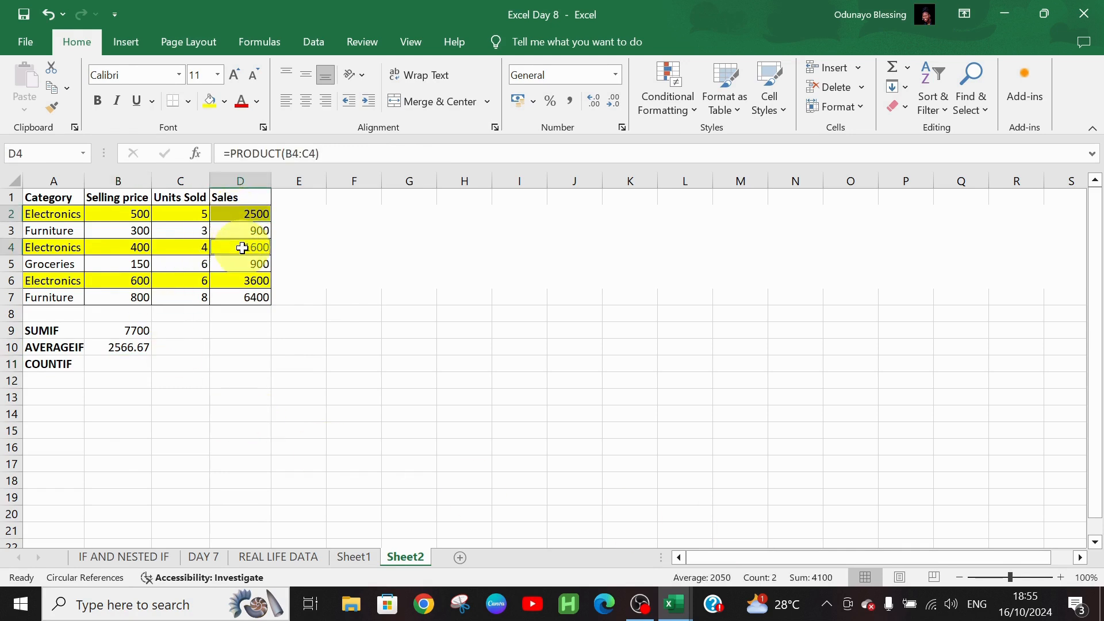
{"action": "left_click", "coordinate": [249, 280], "text": "ctrl"}
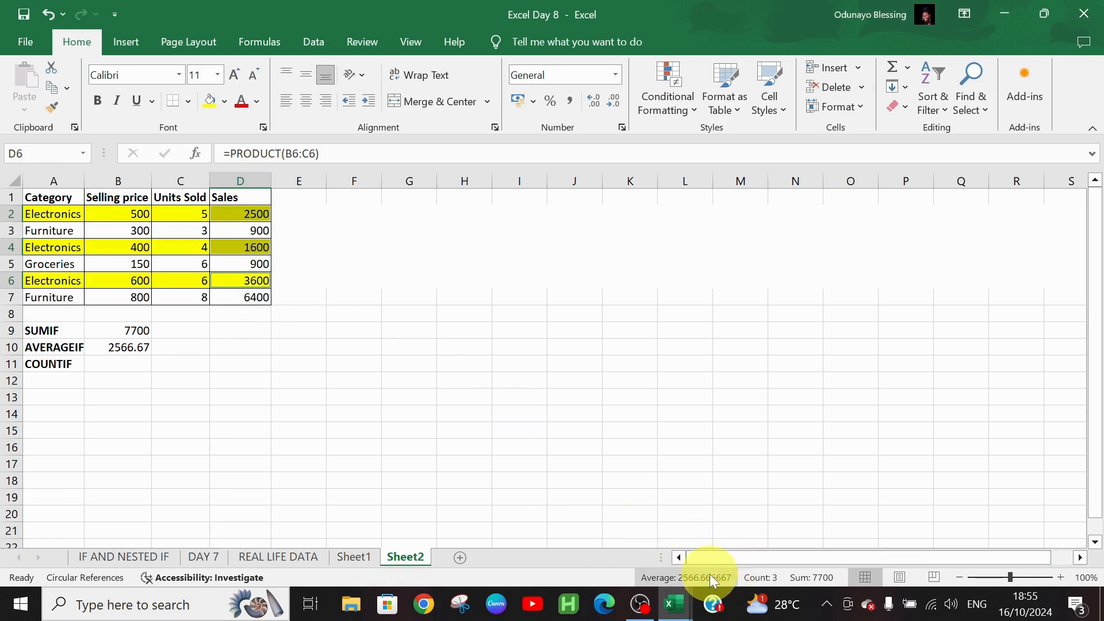
{"action": "left_click", "coordinate": [138, 343]}
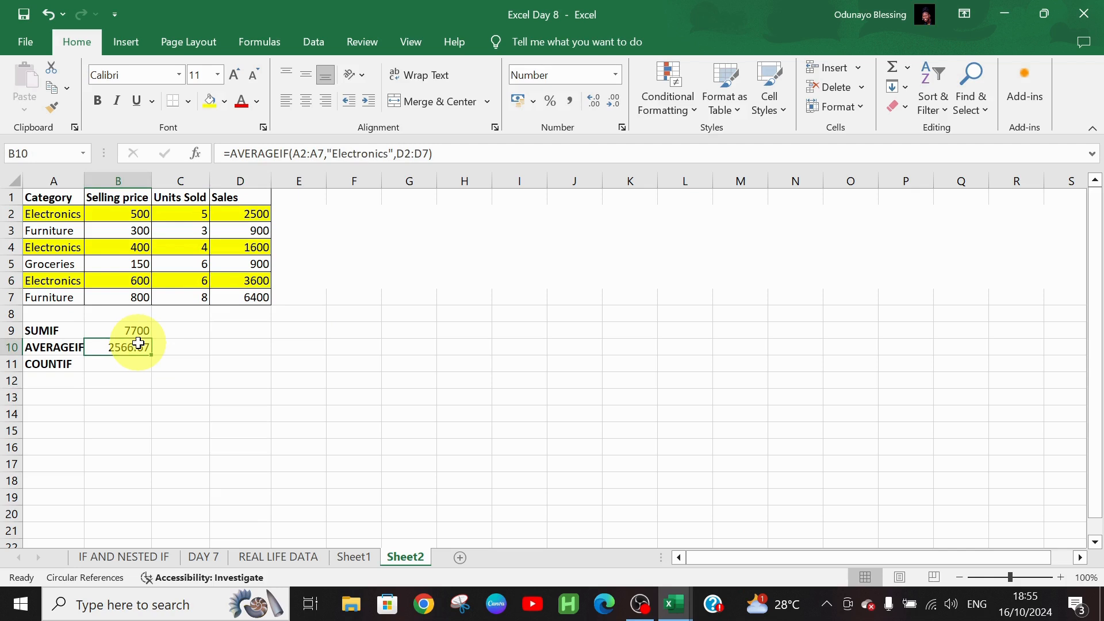
Try four decimal places on the AVERAGEIF result in B10 and return it to two
{"action": "left_click", "coordinate": [593, 110]}
{"action": "left_click", "coordinate": [592, 110]}
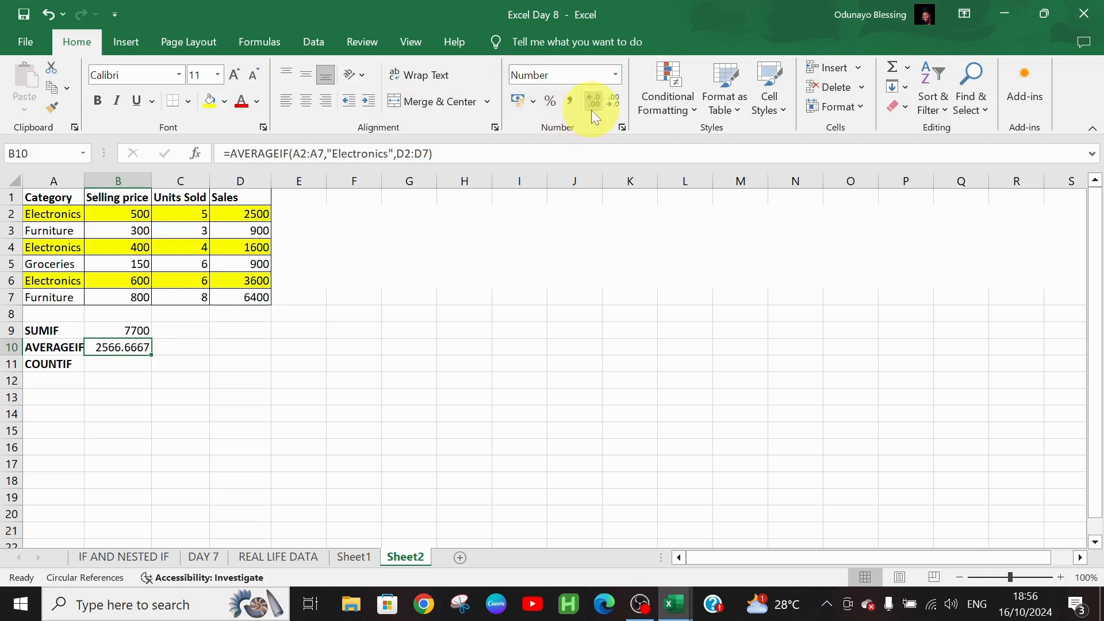
{"action": "left_click", "coordinate": [615, 101]}
{"action": "left_click", "coordinate": [616, 101]}
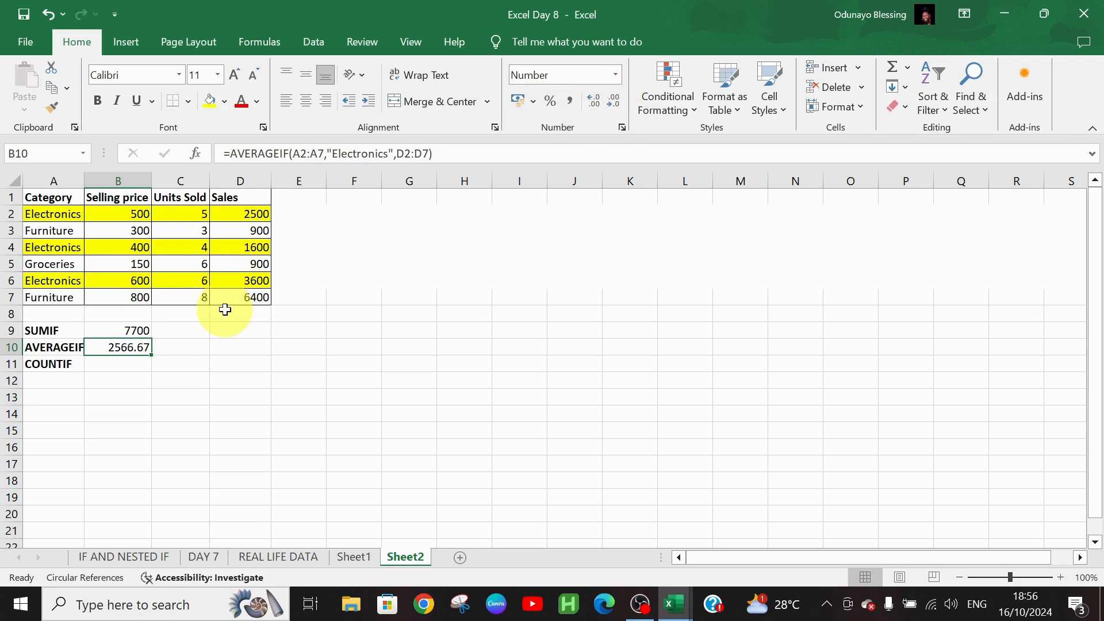
Enter the formula =COUNTIF(A2:A7,"Electronics") in cell B11 beside the COUNTIF label
{"action": "left_click", "coordinate": [106, 364]}
{"action": "type", "text": "=countif"}
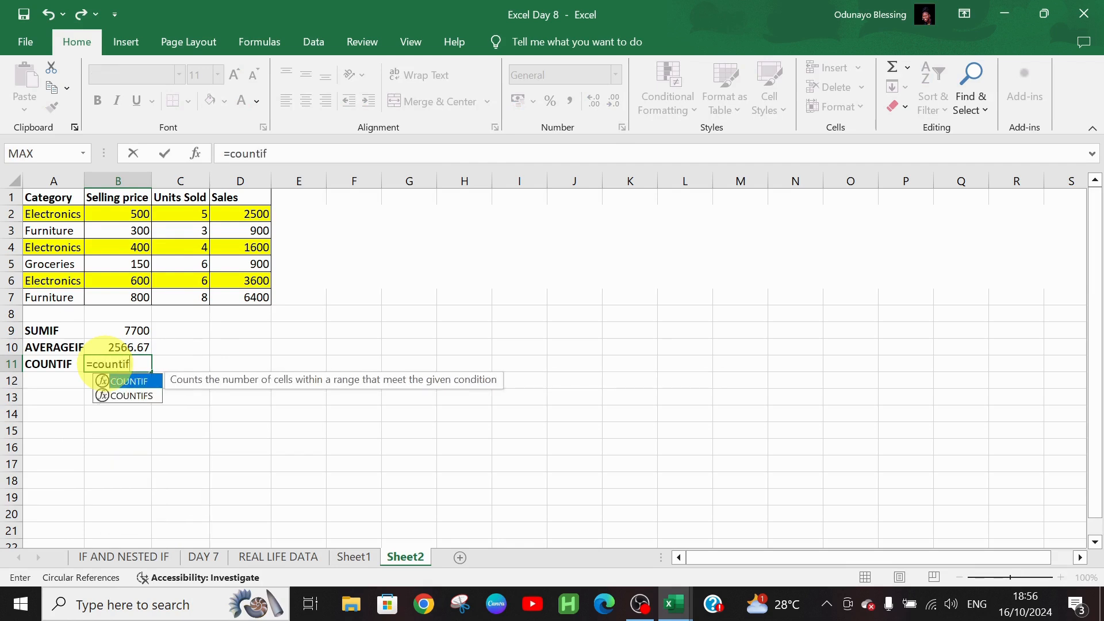
{"action": "type", "text": "("}
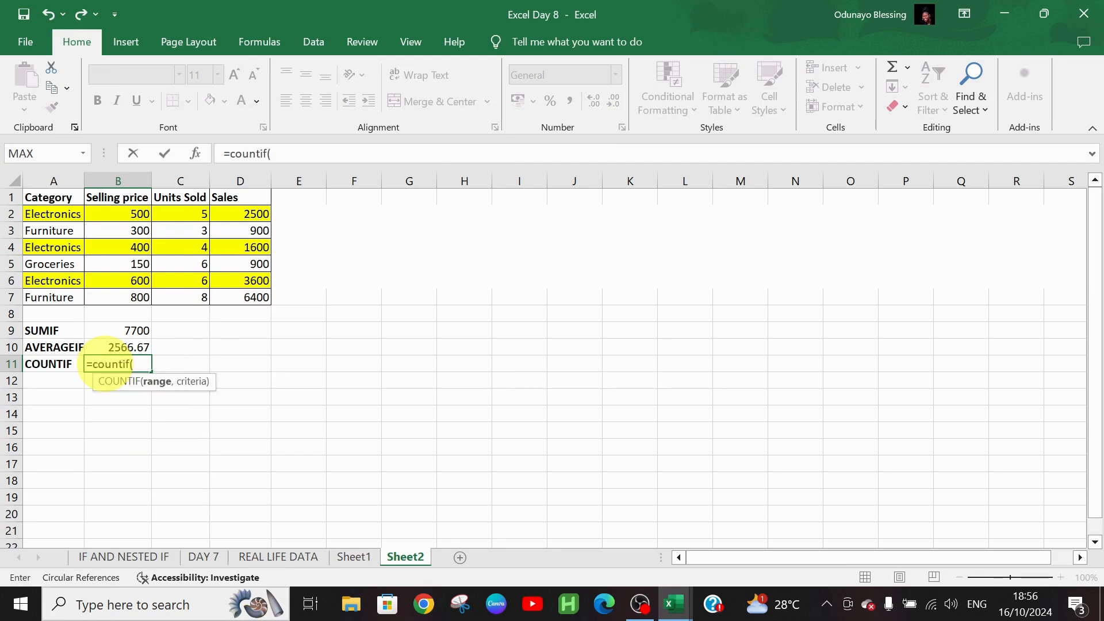
{"action": "left_click_drag", "start_coordinate": [51, 220], "coordinate": [48, 292]}
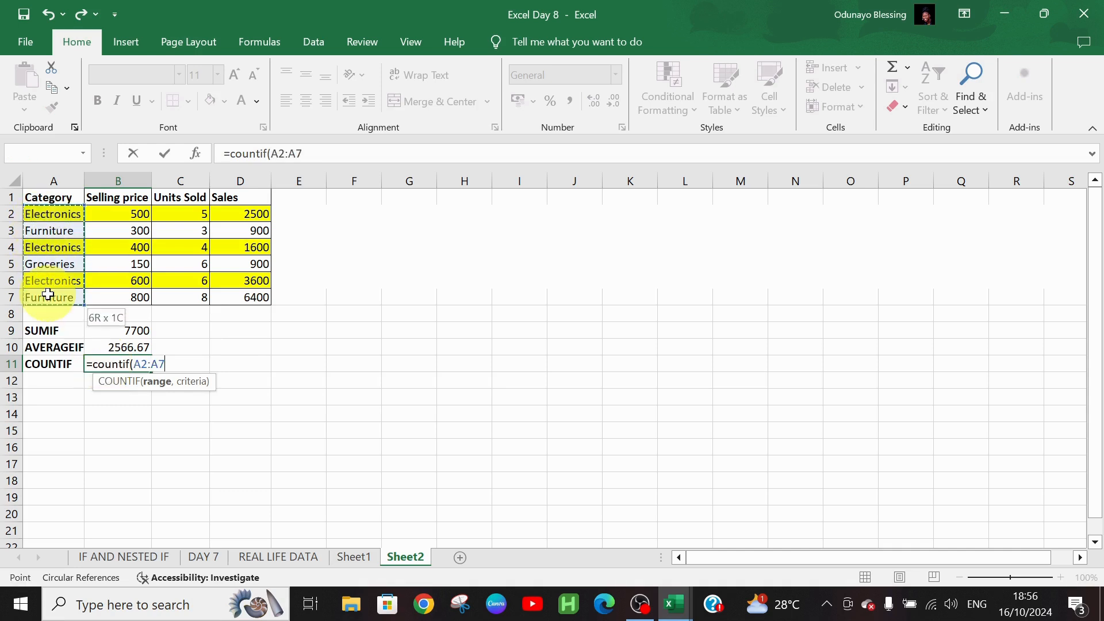
{"action": "type", "text": ","}
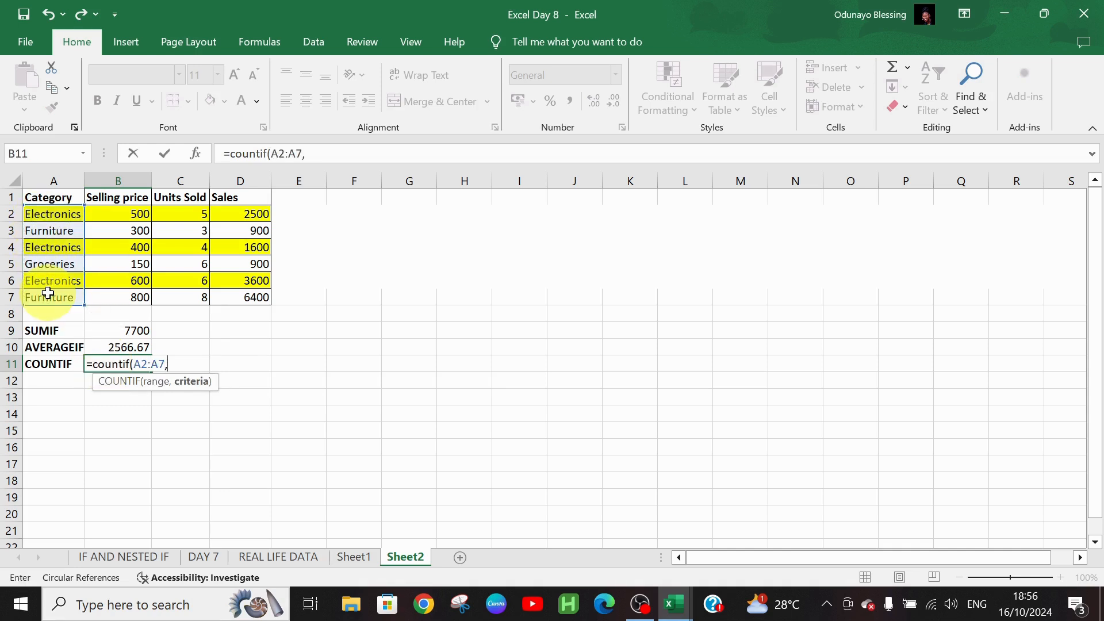
{"action": "type", "text": "\"Electronics"}
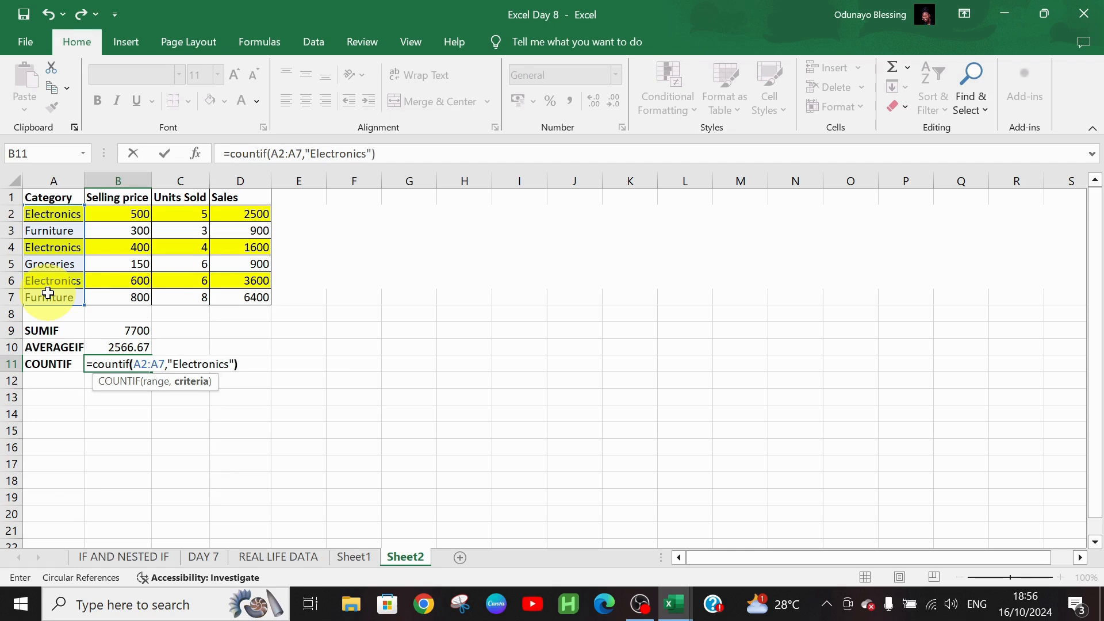
{"action": "key", "text": "Return"}
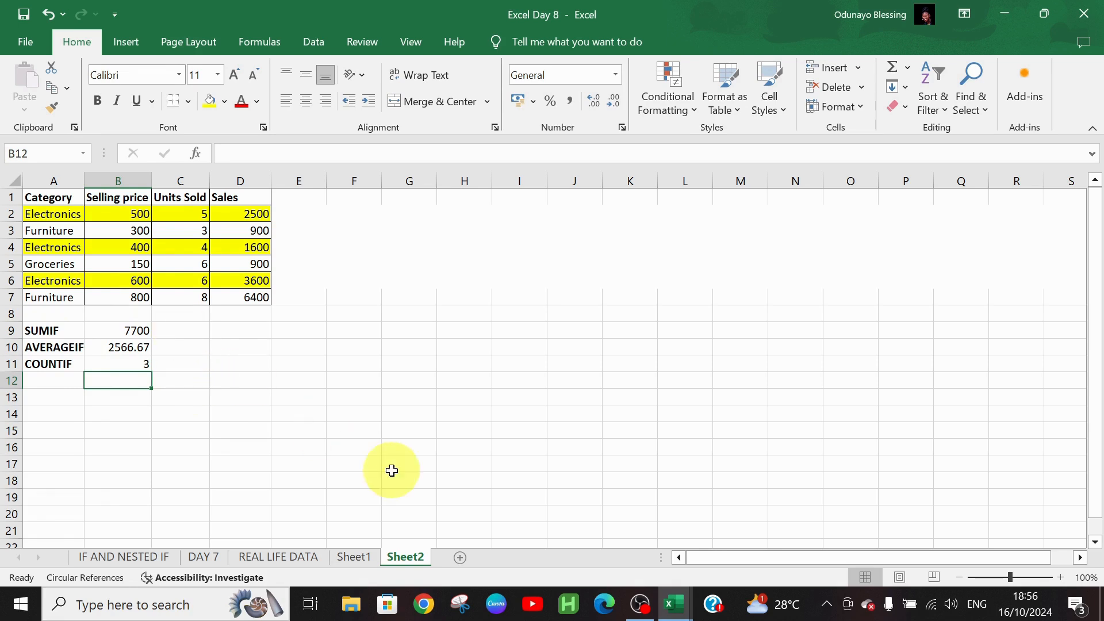
Switch to the Large_Excel_SUMIF_AVERAGEIF_COUNTIF_Dataset workbook and look through the Sheet1 records down to row 501
{"action": "mouse_move", "coordinate": [681, 613]}
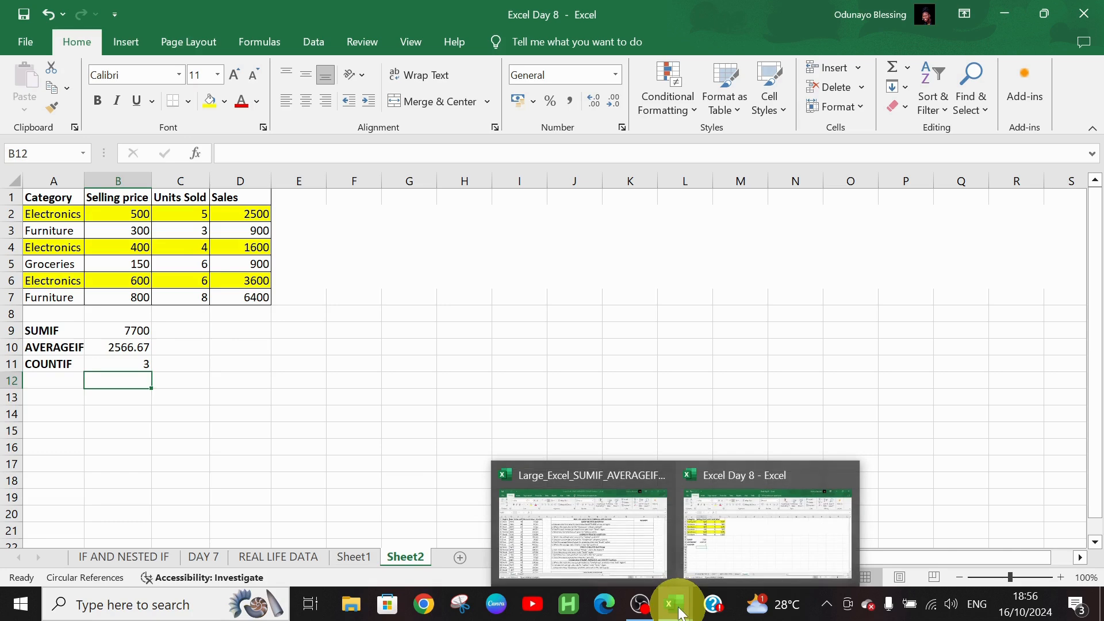
{"action": "left_click", "coordinate": [647, 553]}
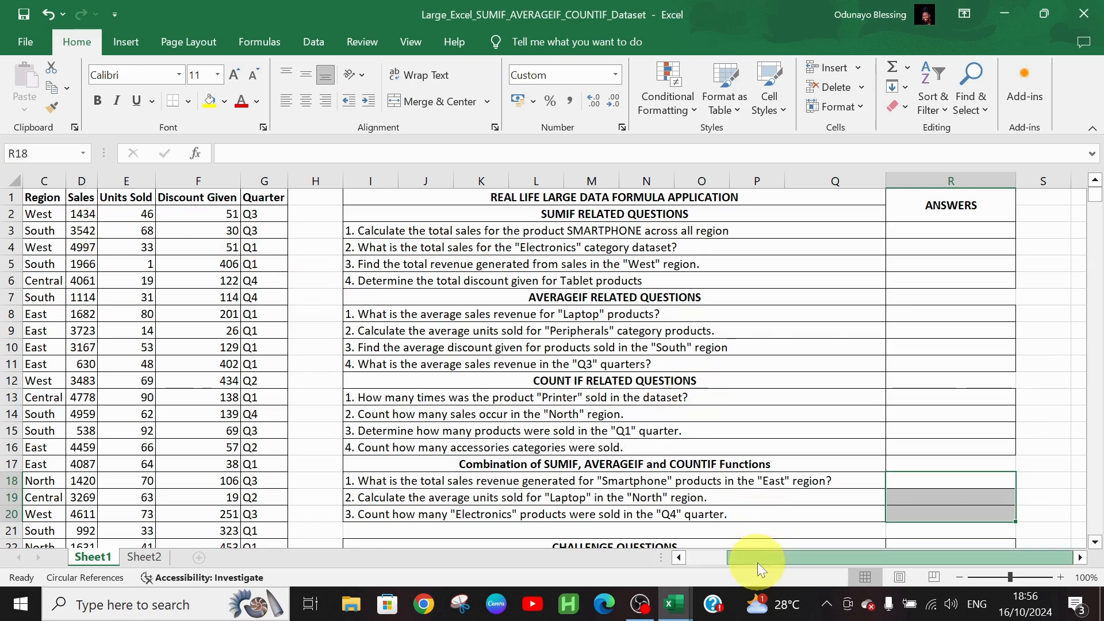
{"action": "left_click_drag", "start_coordinate": [758, 562], "coordinate": [682, 557]}
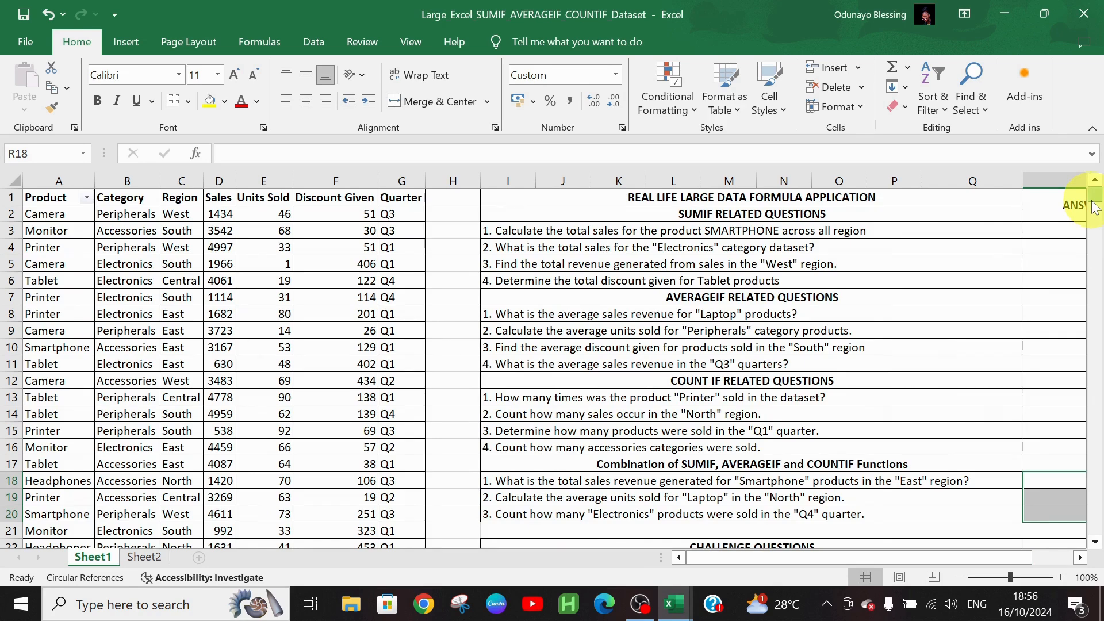
{"action": "left_click_drag", "start_coordinate": [1095, 208], "coordinate": [1100, 542]}
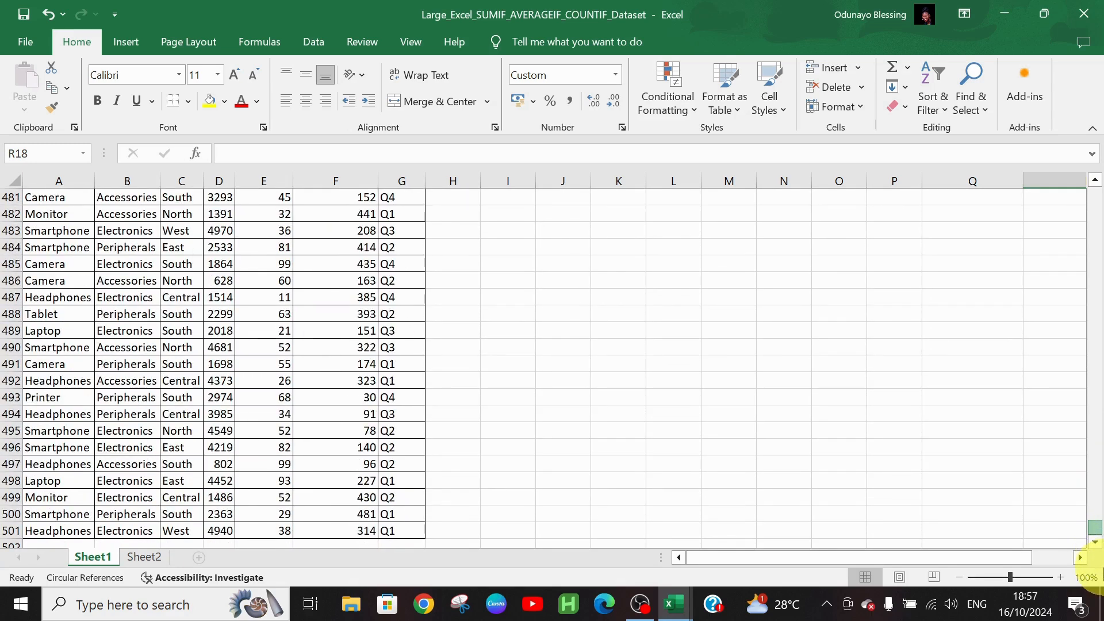
{"action": "left_click_drag", "start_coordinate": [1100, 526], "coordinate": [1094, 150]}
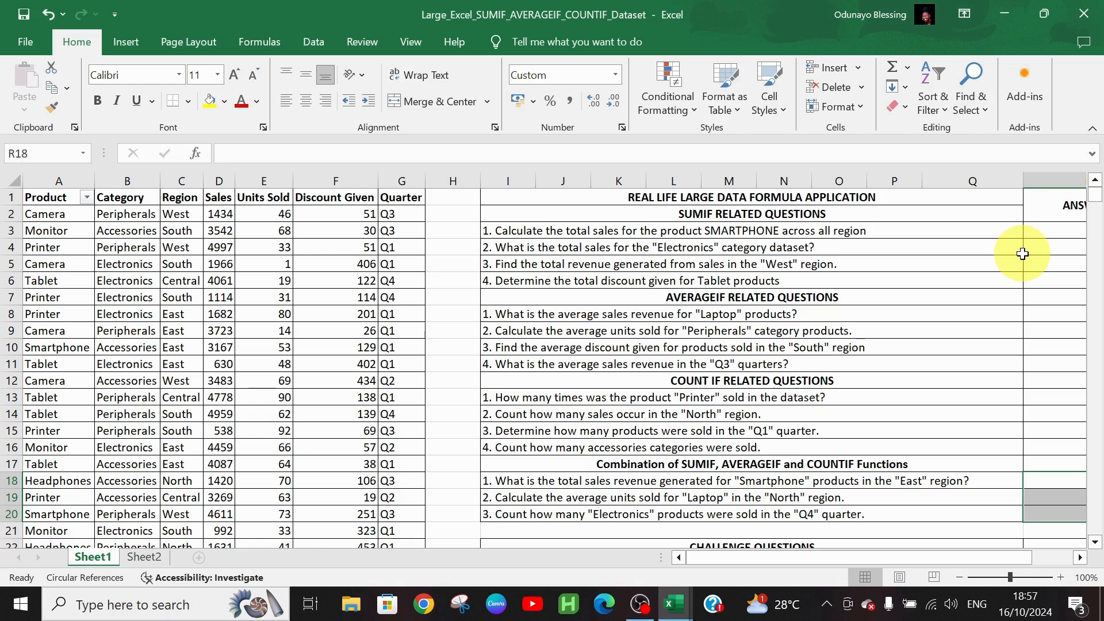
Start a SUMIF formula in answer cell R3 with the range A2:A501 and the criteria "Smartphone"
{"action": "left_click", "coordinate": [1081, 557]}
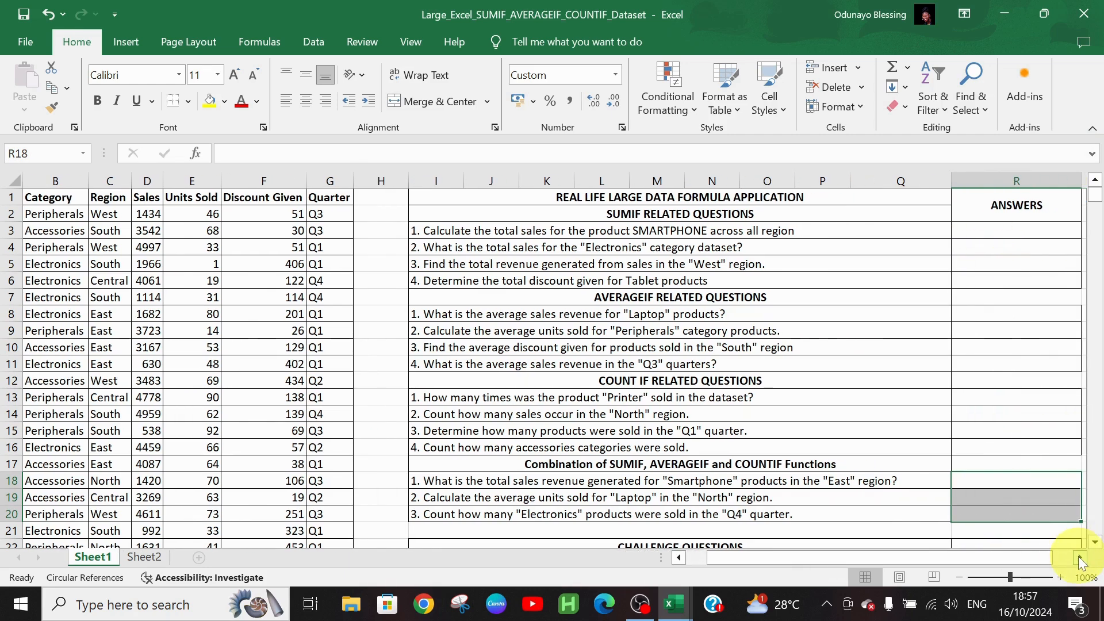
{"action": "left_click", "coordinate": [1005, 228]}
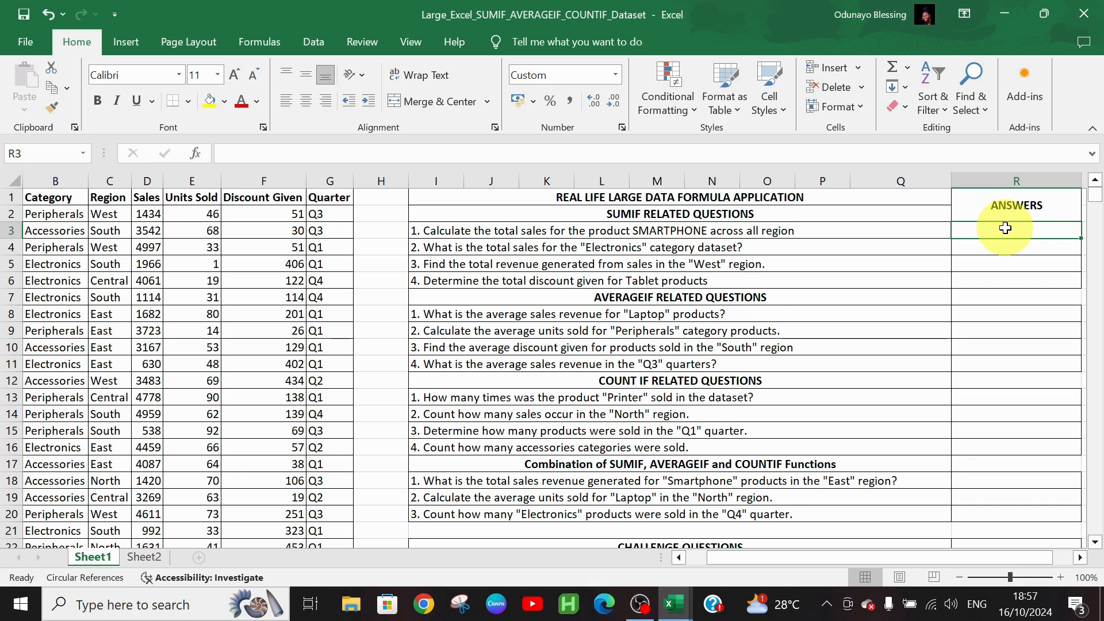
{"action": "type", "text": "="}
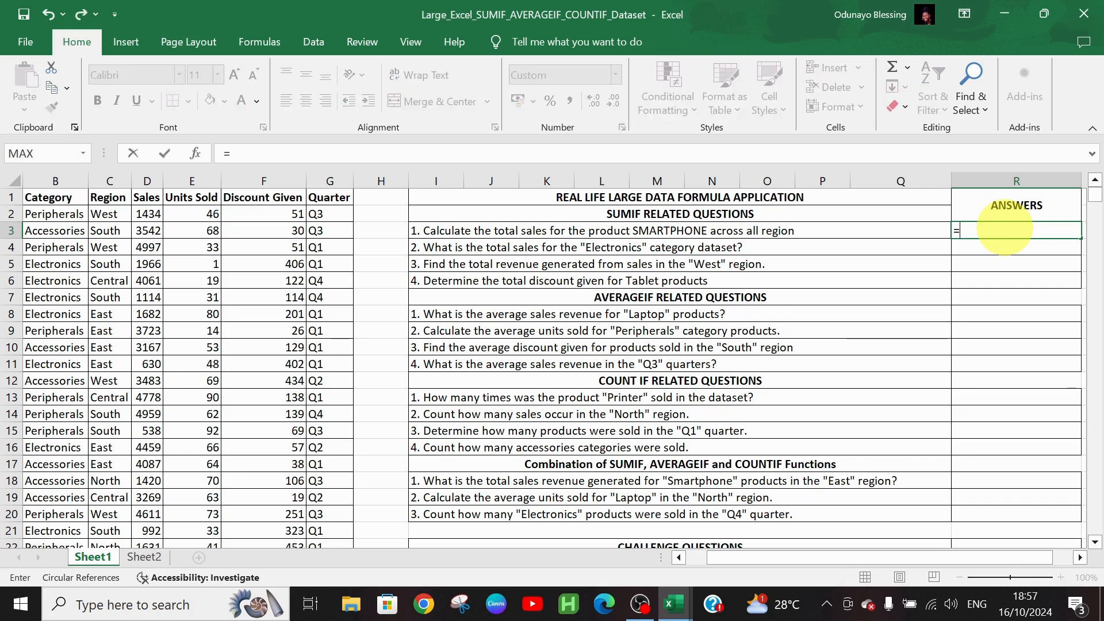
{"action": "type", "text": "SUM"}
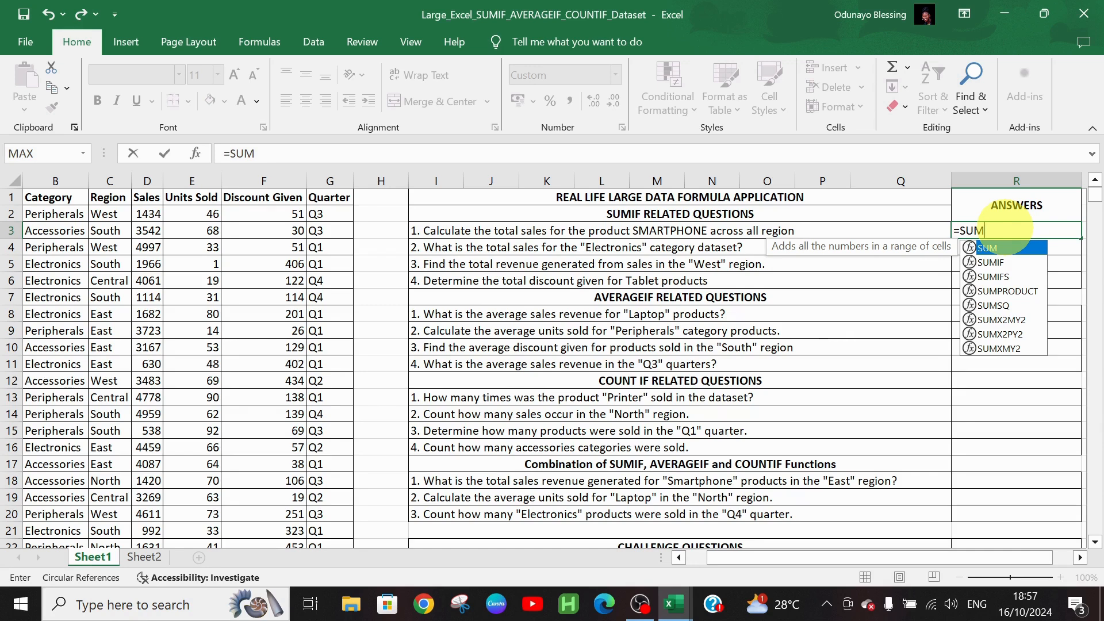
{"action": "type", "text": "IF"}
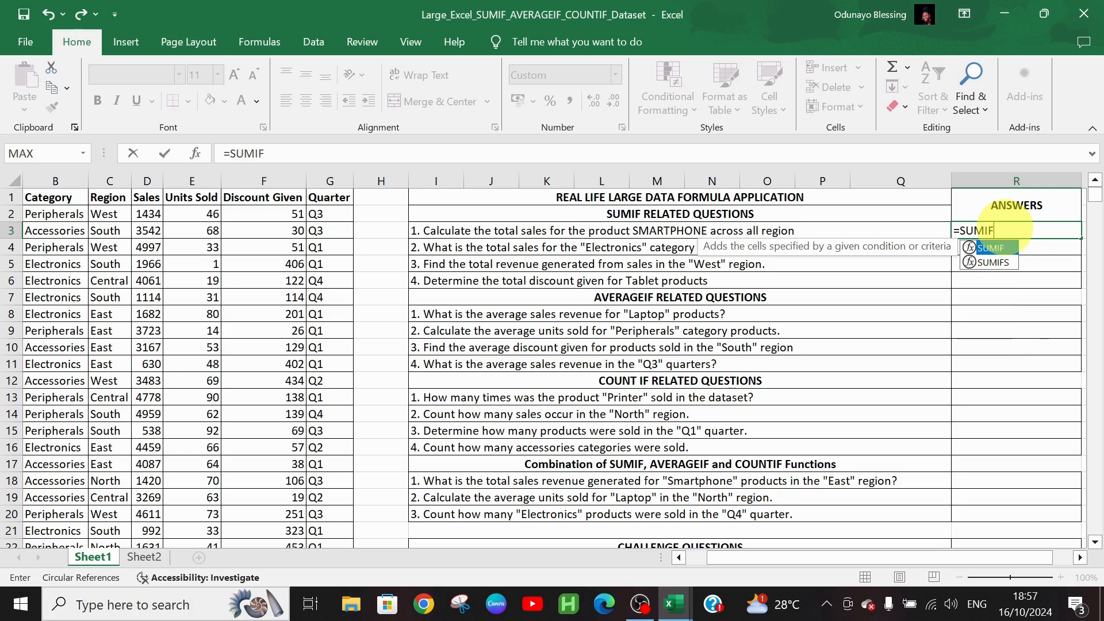
{"action": "type", "text": "("}
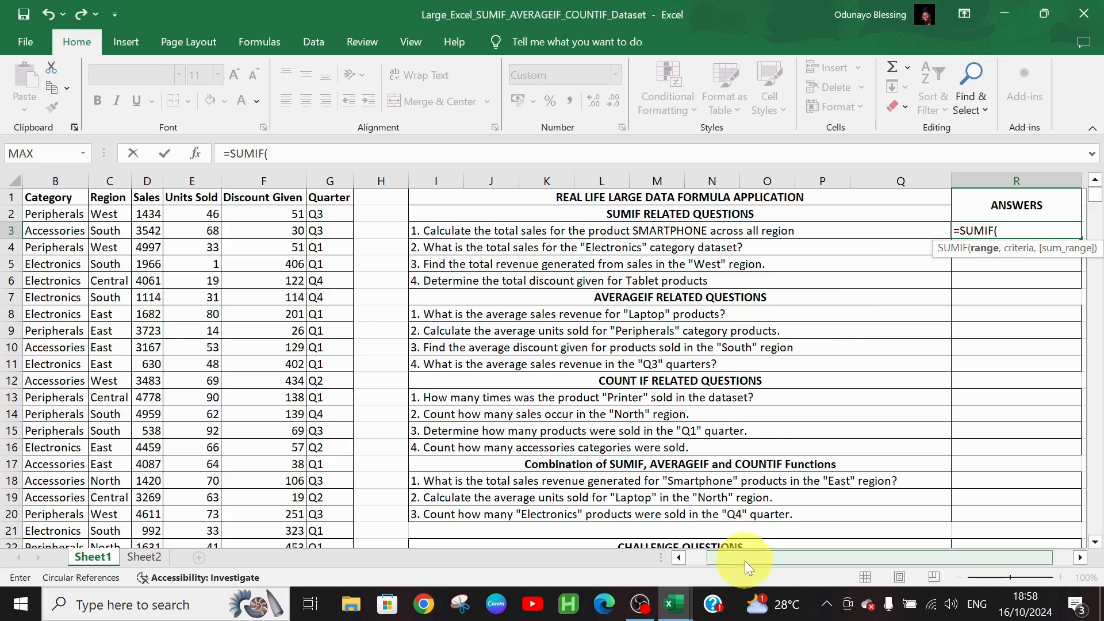
{"action": "left_click_drag", "start_coordinate": [744, 562], "coordinate": [664, 555]}
{"action": "left_click_drag", "start_coordinate": [60, 218], "coordinate": [69, 439]}
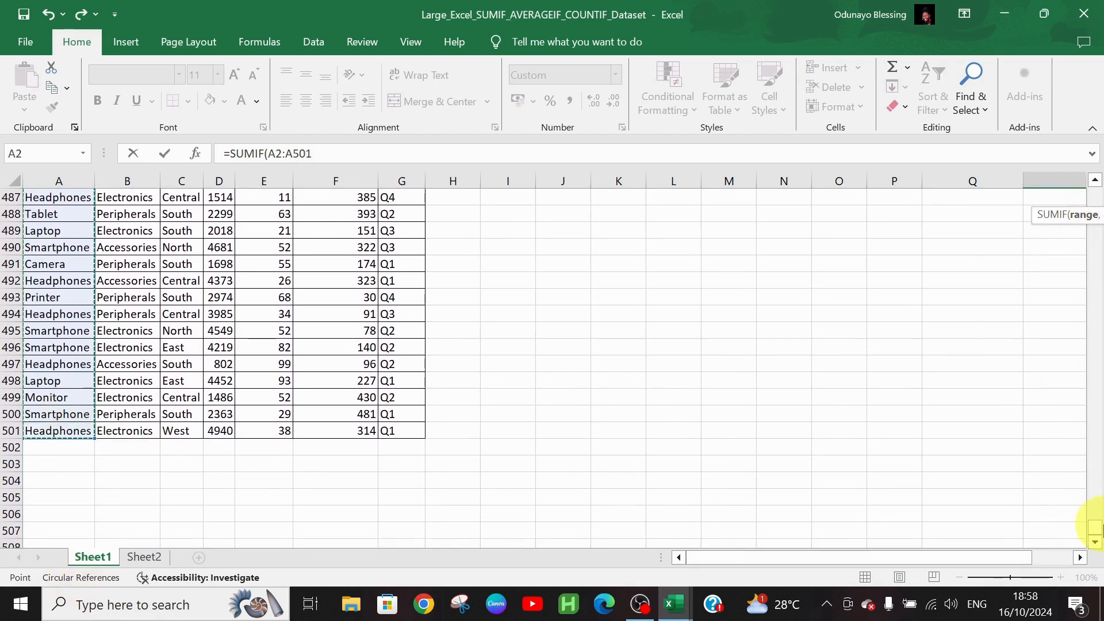
{"action": "left_click_drag", "start_coordinate": [1096, 528], "coordinate": [1090, 195]}
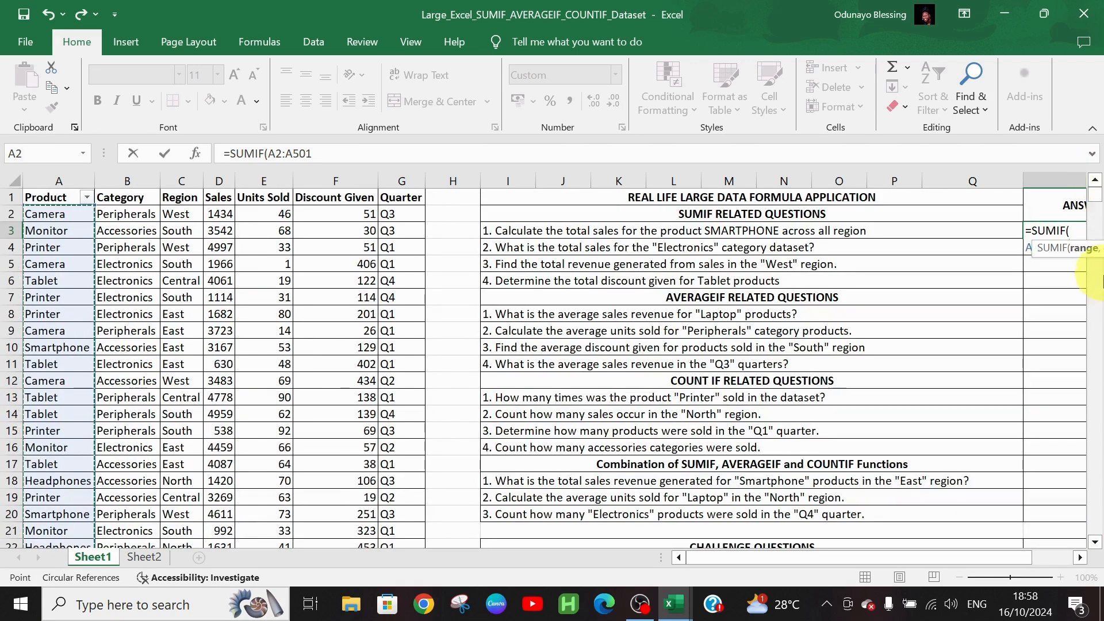
{"action": "type", "text": ","}
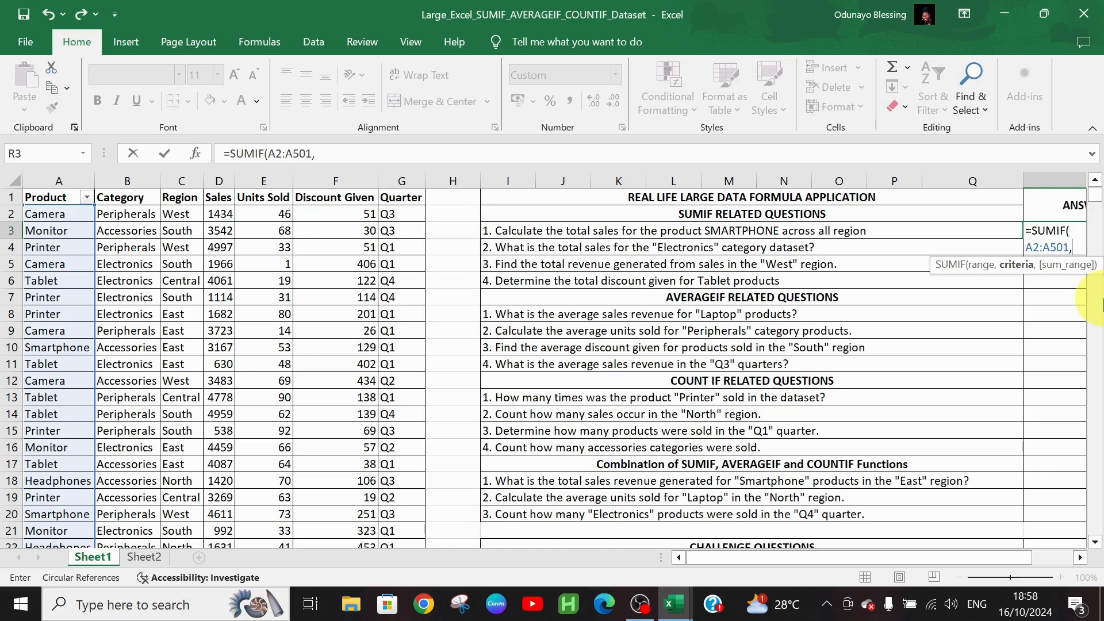
{"action": "type", "text": "\"Smartpho"}
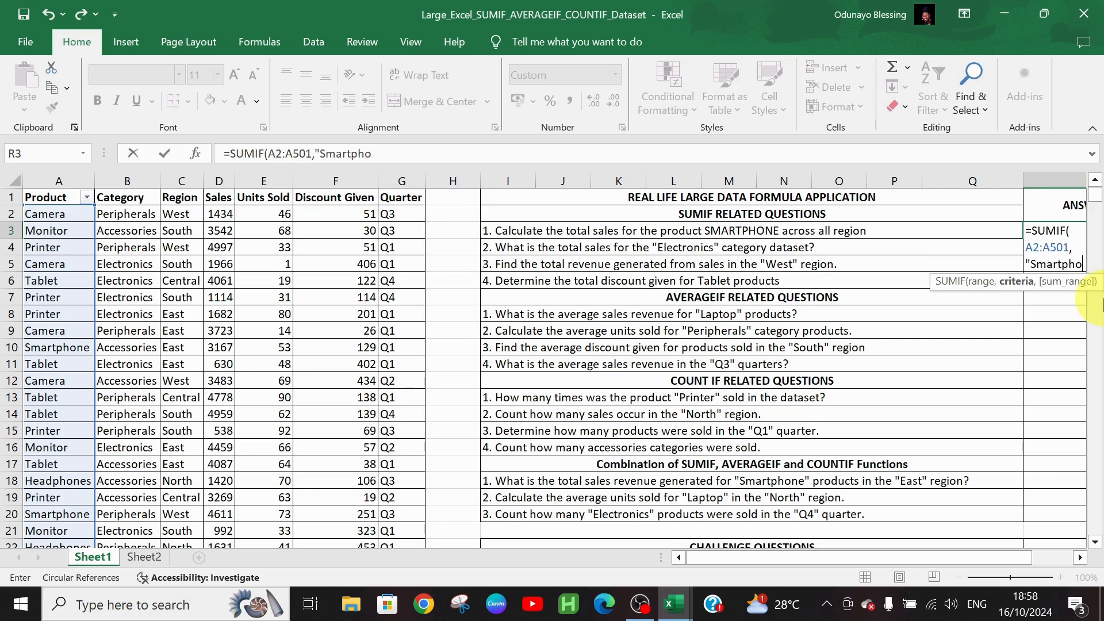
{"action": "type", "text": "ne\","}
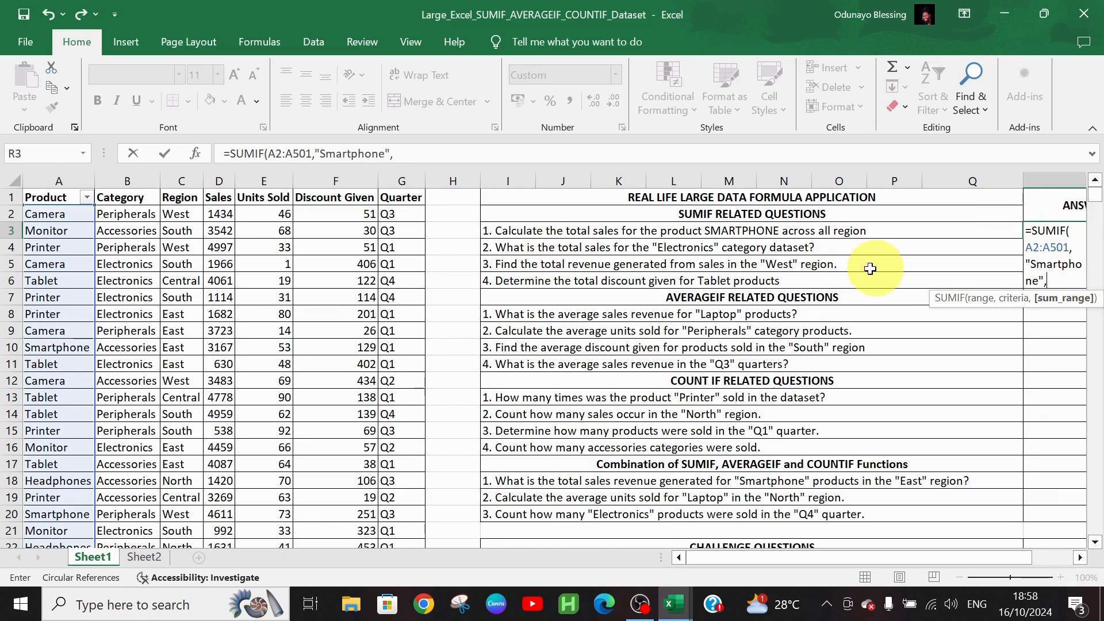
Complete the SUMIF formula in R3 with the sum range D2:D501, without a sheet reference, and enter it
{"action": "left_click", "coordinate": [219, 216]}
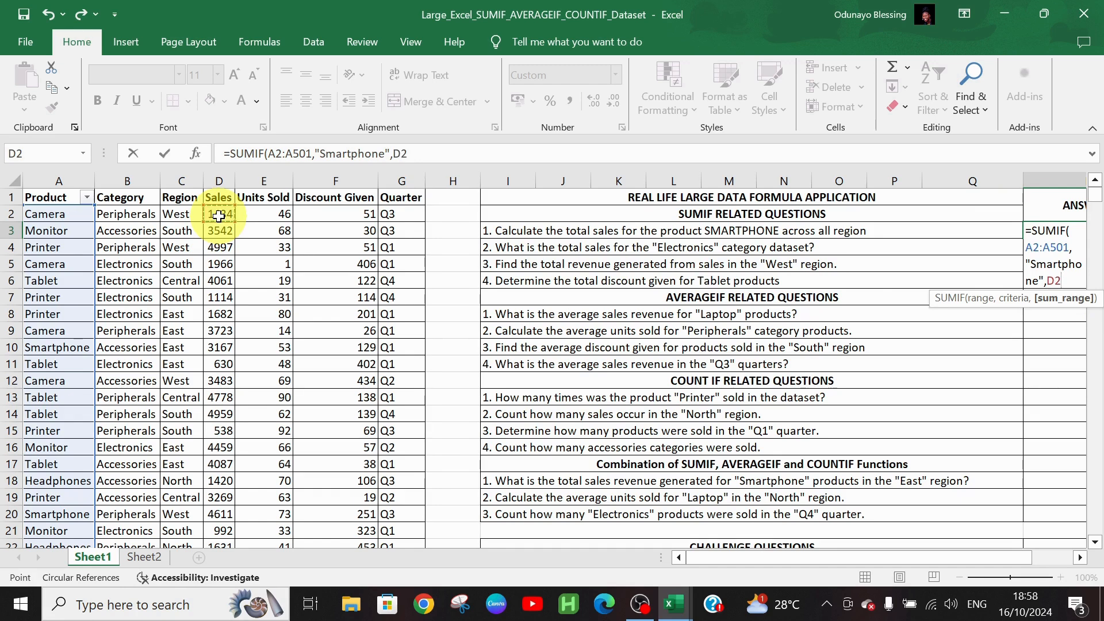
{"action": "key", "text": "ctrl+shift+End"}
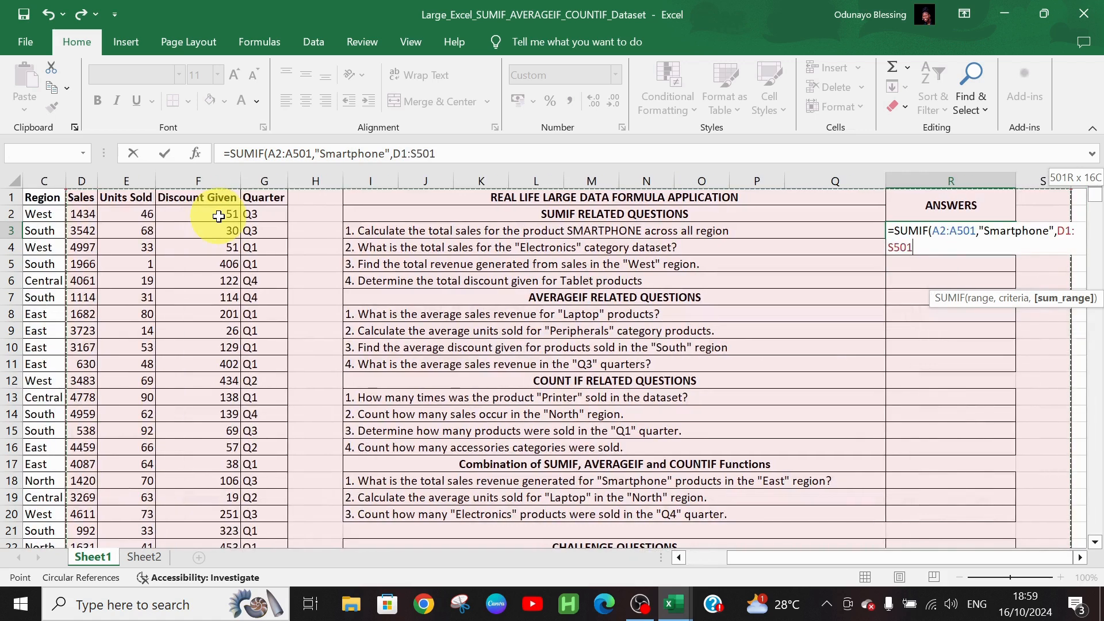
{"action": "left_click", "coordinate": [84, 213]}
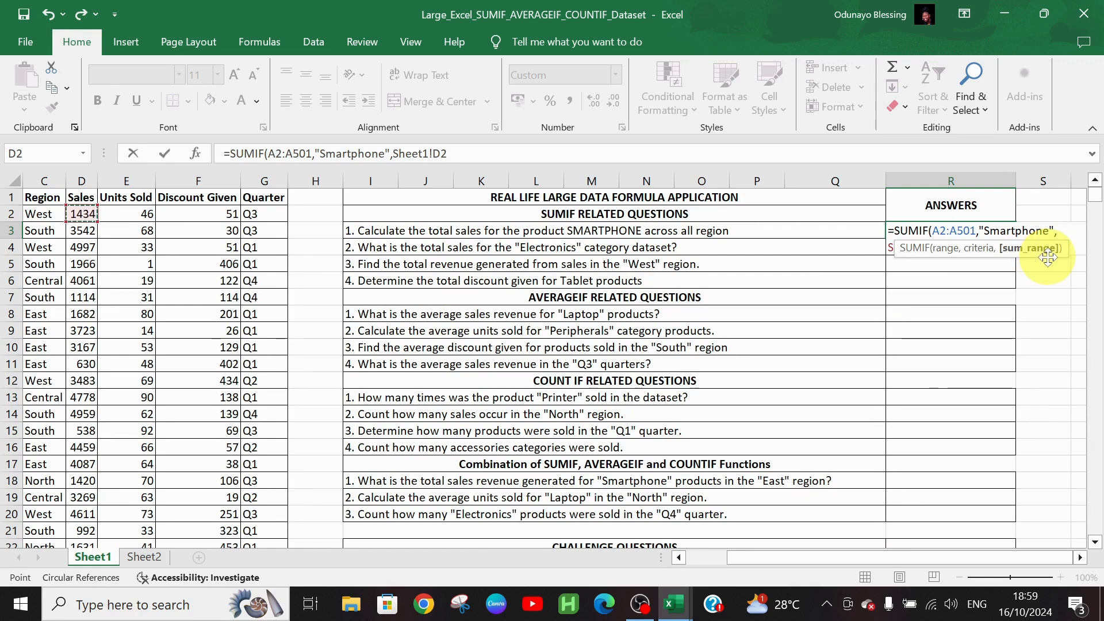
{"action": "left_click", "coordinate": [432, 153]}
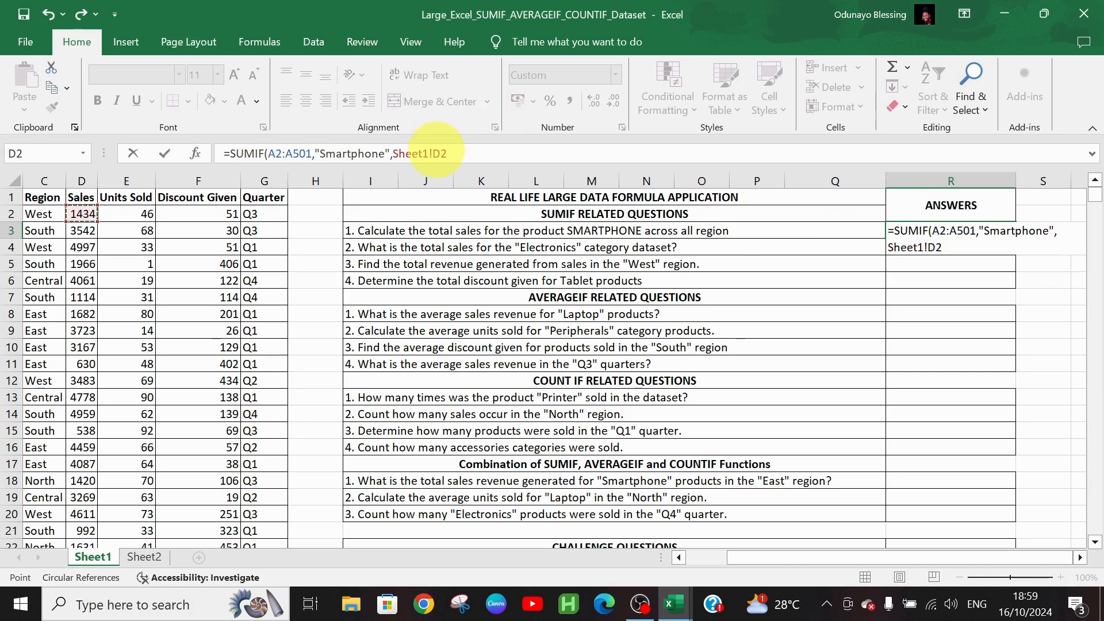
{"action": "key", "text": "BackSpace"}
{"action": "key", "text": "BackSpace"}
{"action": "key", "text": "BackSpace"}
{"action": "key", "text": "BackSpace"}
{"action": "key", "text": "BackSpace"}
{"action": "key", "text": "BackSpace"}
{"action": "key", "text": "BackSpace"}
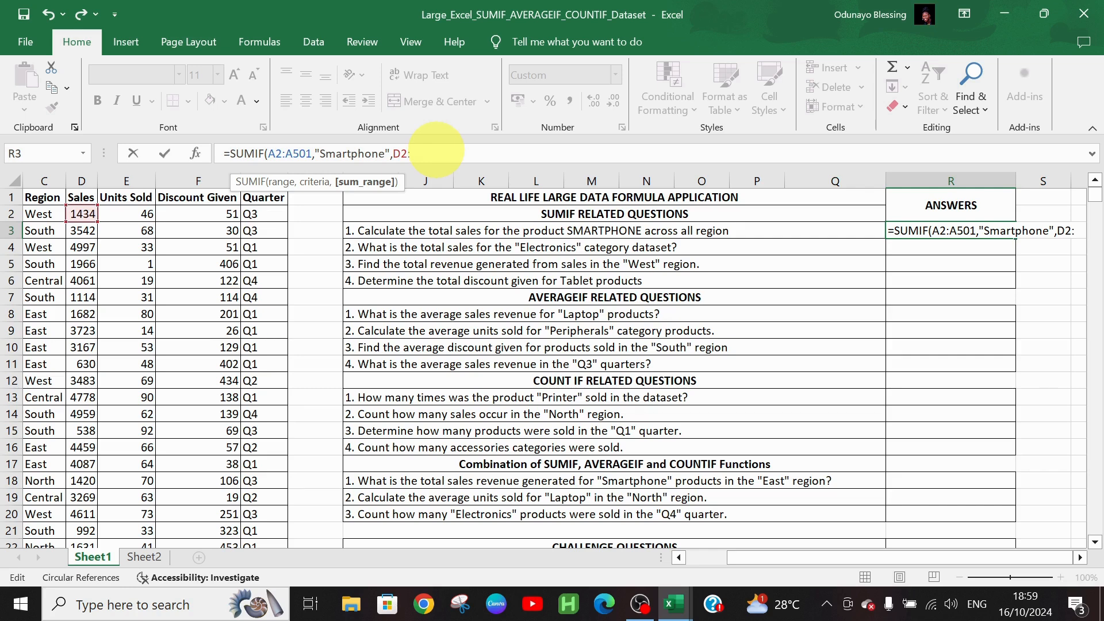
{"action": "type", "text": "D501"}
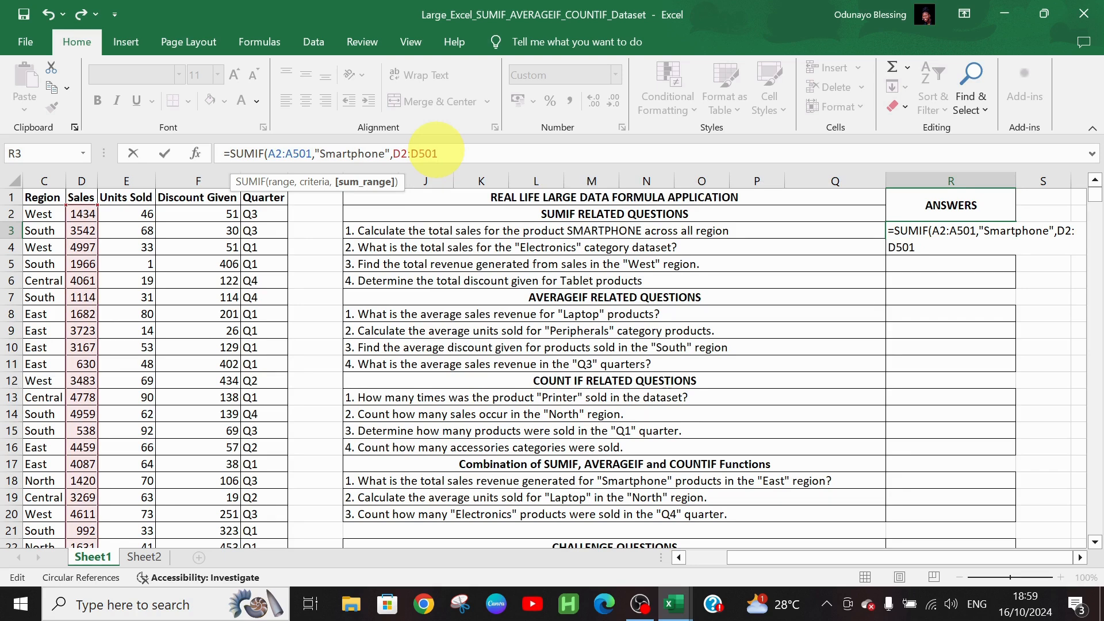
{"action": "type", "text": ")"}
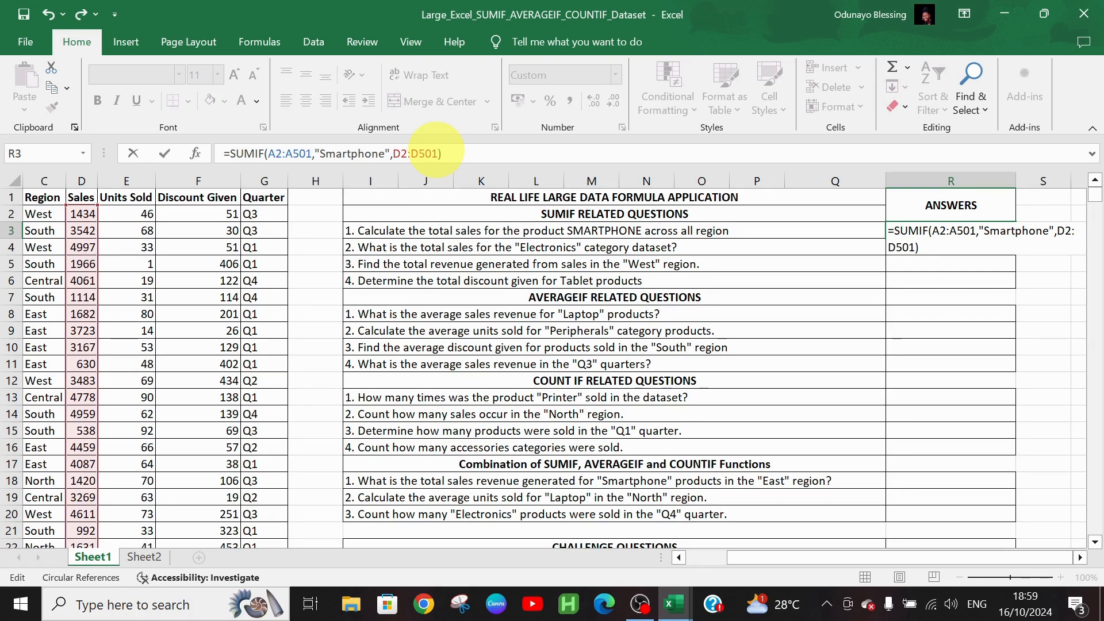
{"action": "key", "text": "Return"}
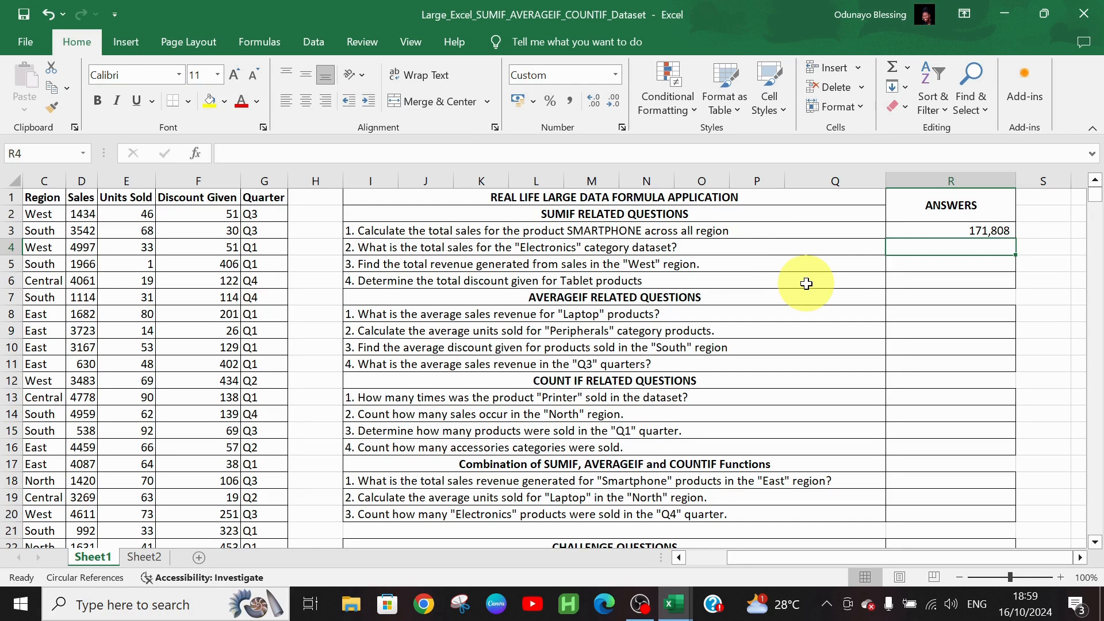
Start a SUMIF formula in answer cell R4 with the range B2:B501 and the criteria "Electronics"
{"action": "type", "text": "="}
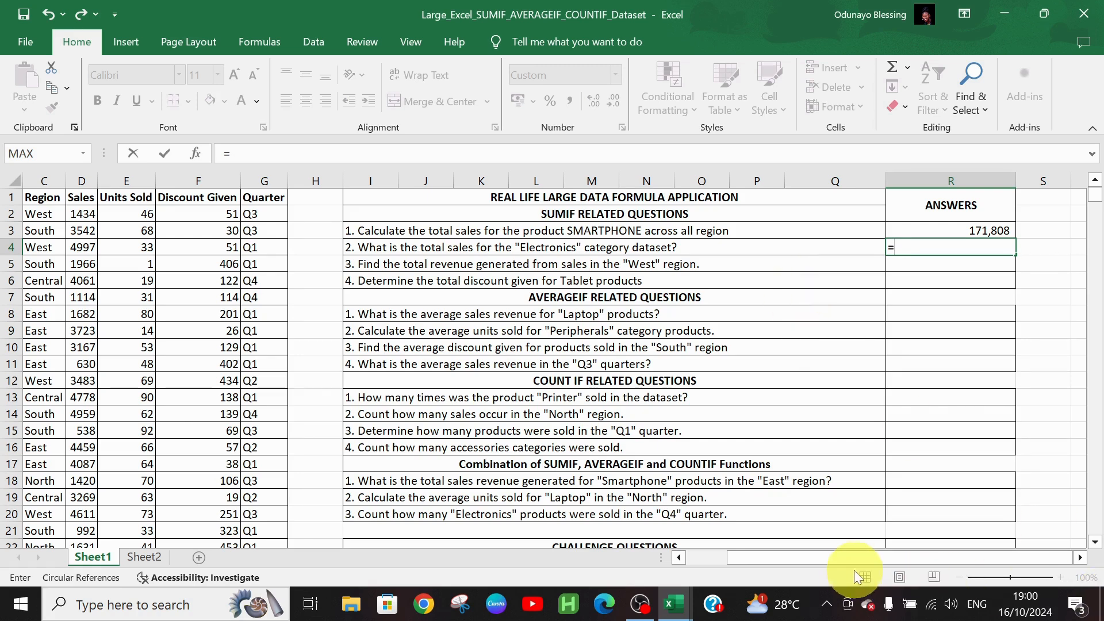
{"action": "left_click_drag", "start_coordinate": [845, 562], "coordinate": [710, 561]}
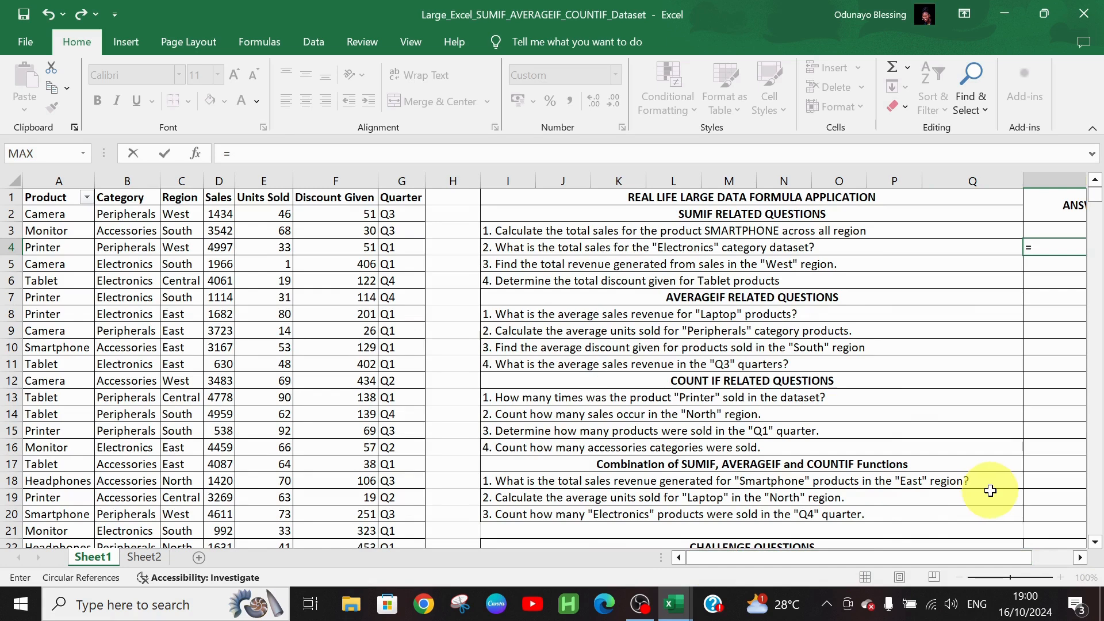
{"action": "type", "text": "SUMIF"}
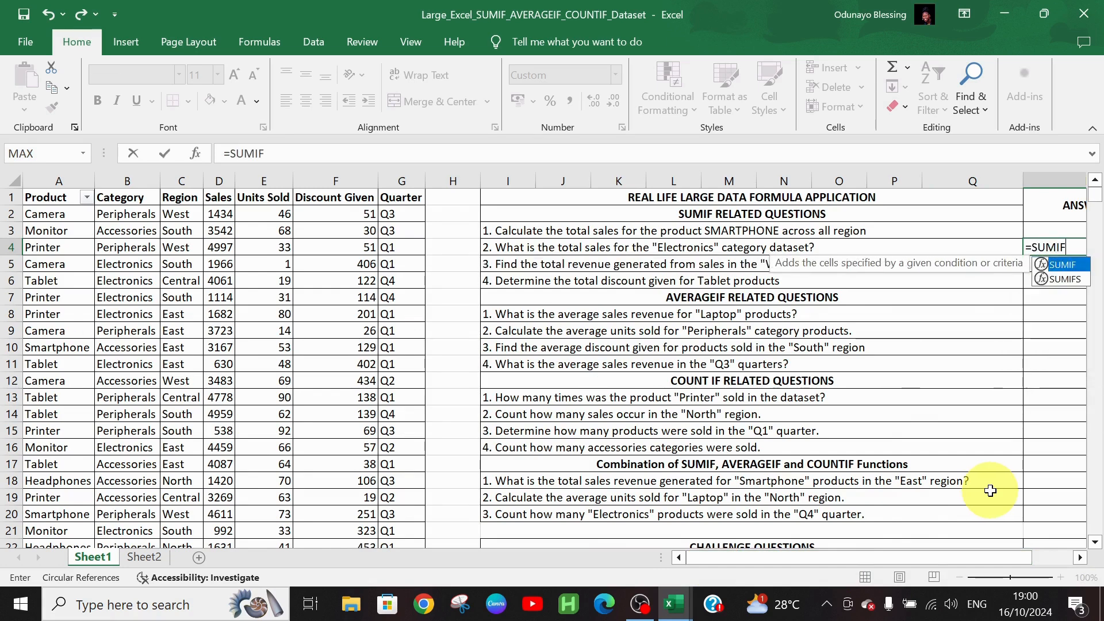
{"action": "type", "text": "("}
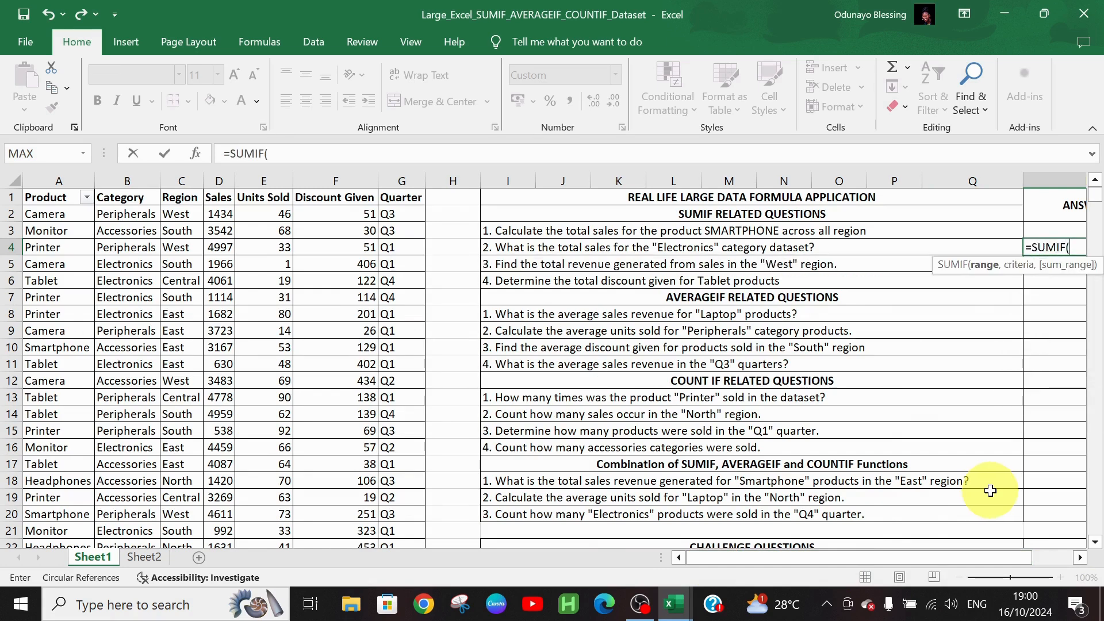
{"action": "left_click", "coordinate": [130, 213]}
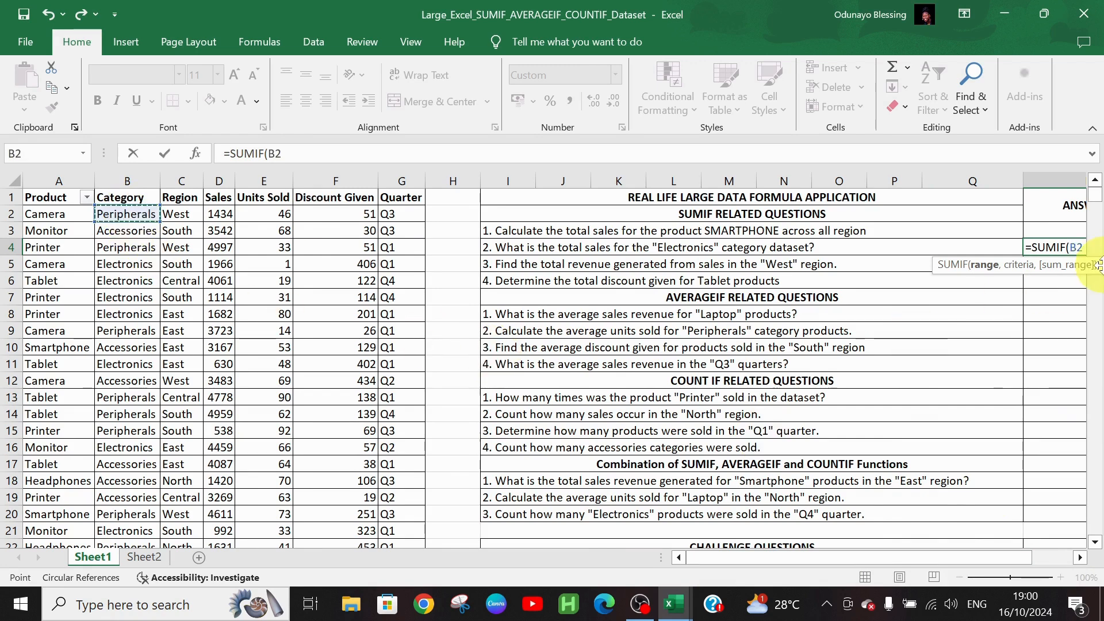
{"action": "key", "text": "F8"}
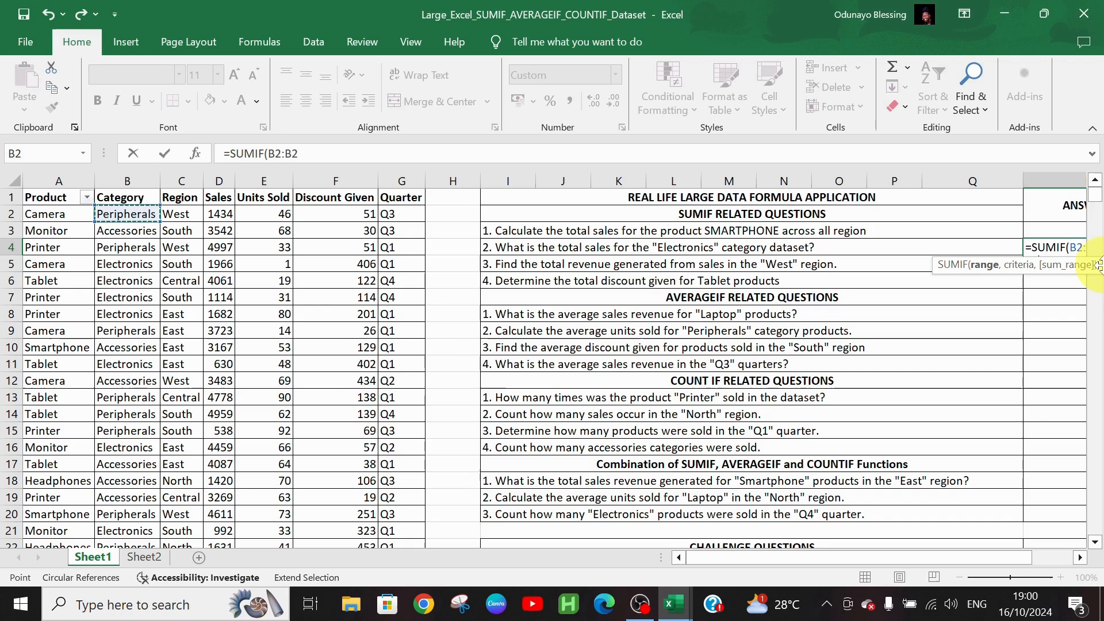
{"action": "type", "text": "B"}
{"action": "type", "text": "50"}
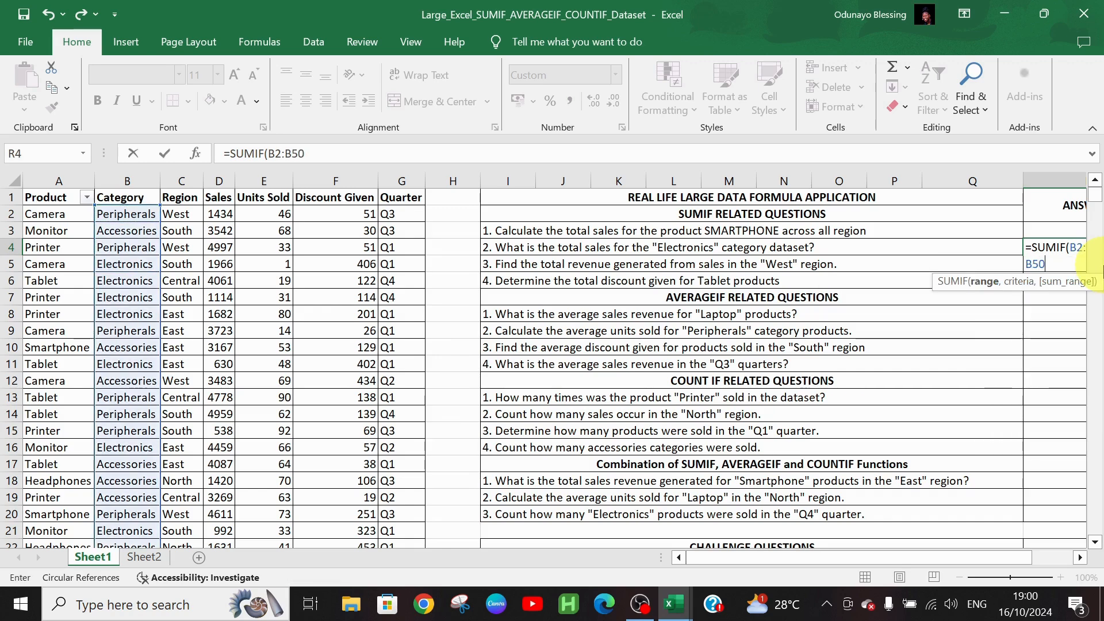
{"action": "type", "text": "1,"}
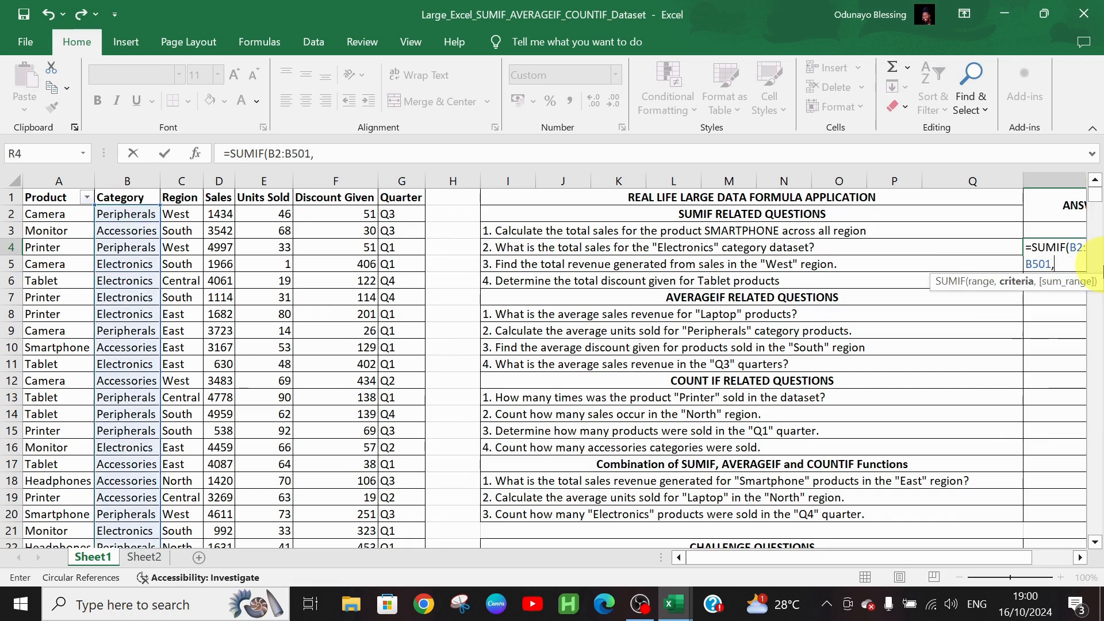
{"action": "type", "text": "\"eLECTRONICs\","}
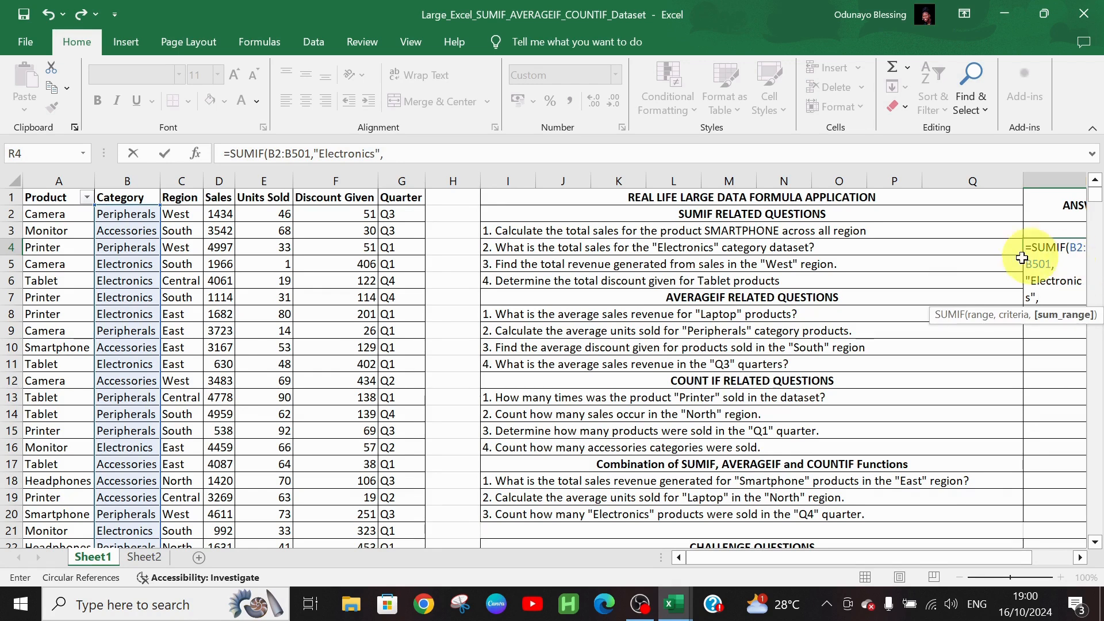
Complete the SUMIF formula in R4 with the sum range D2:D501 and enter it
{"action": "left_click", "coordinate": [216, 220]}
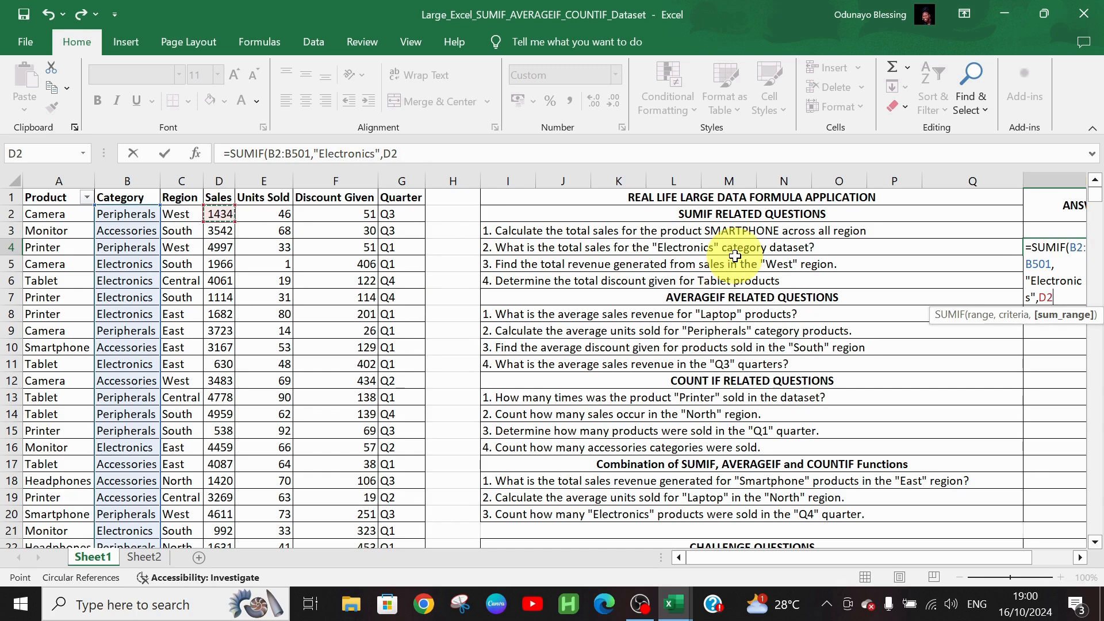
{"action": "type", "text": ":D501)"}
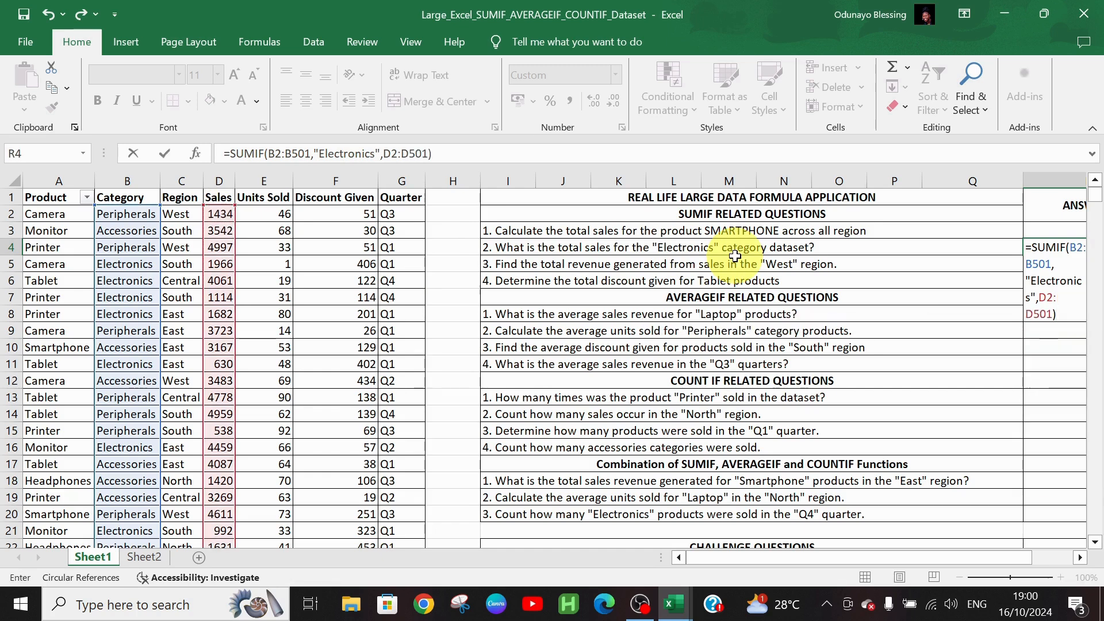
{"action": "key", "text": "Return"}
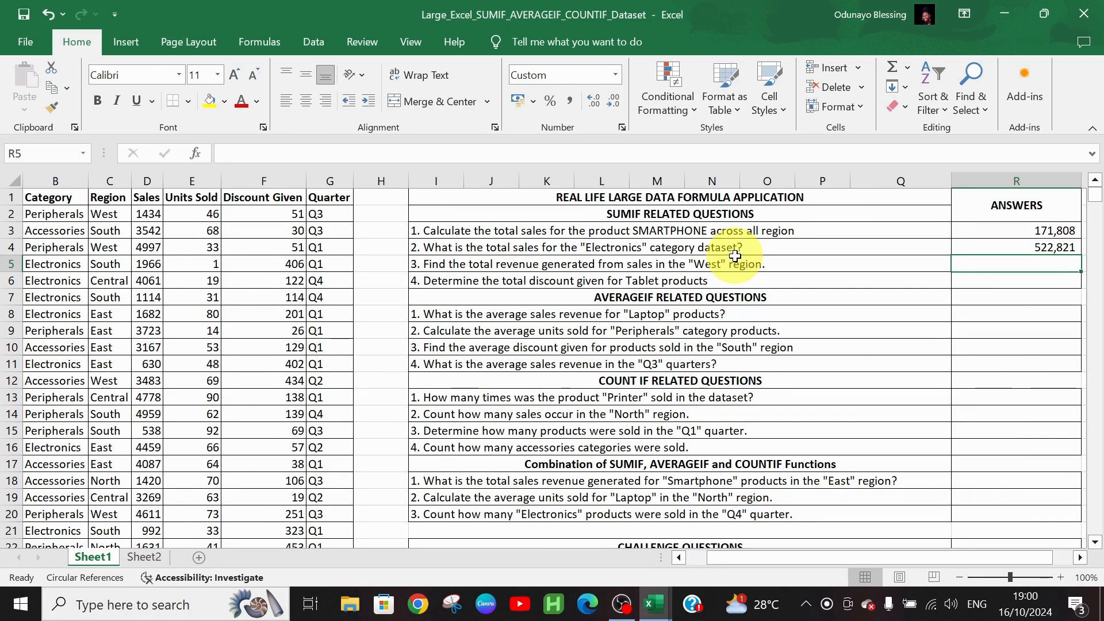
Start a SUMIF formula in answer cell R5 with the range C2:C501 and the criteria "West"
{"action": "type", "text": "=sumif"}
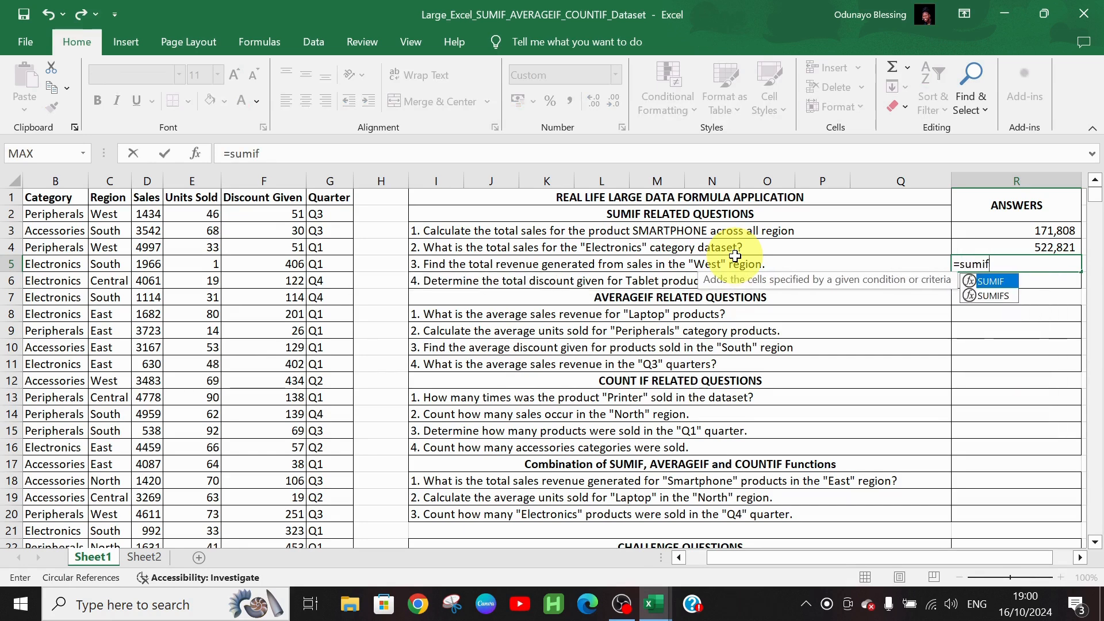
{"action": "type", "text": "("}
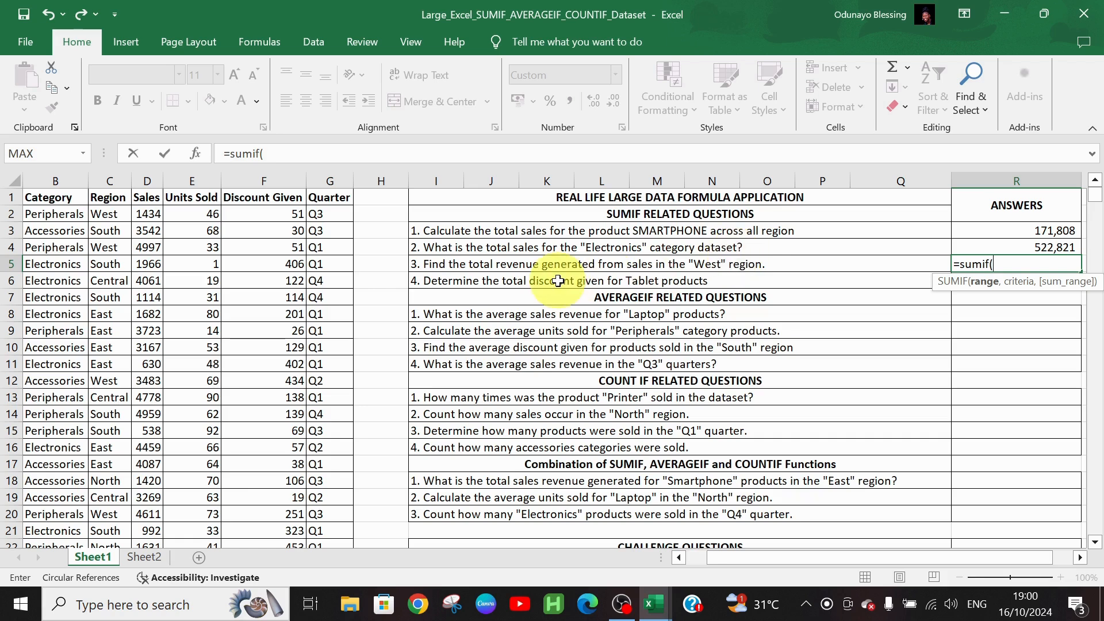
{"action": "left_click", "coordinate": [108, 213]}
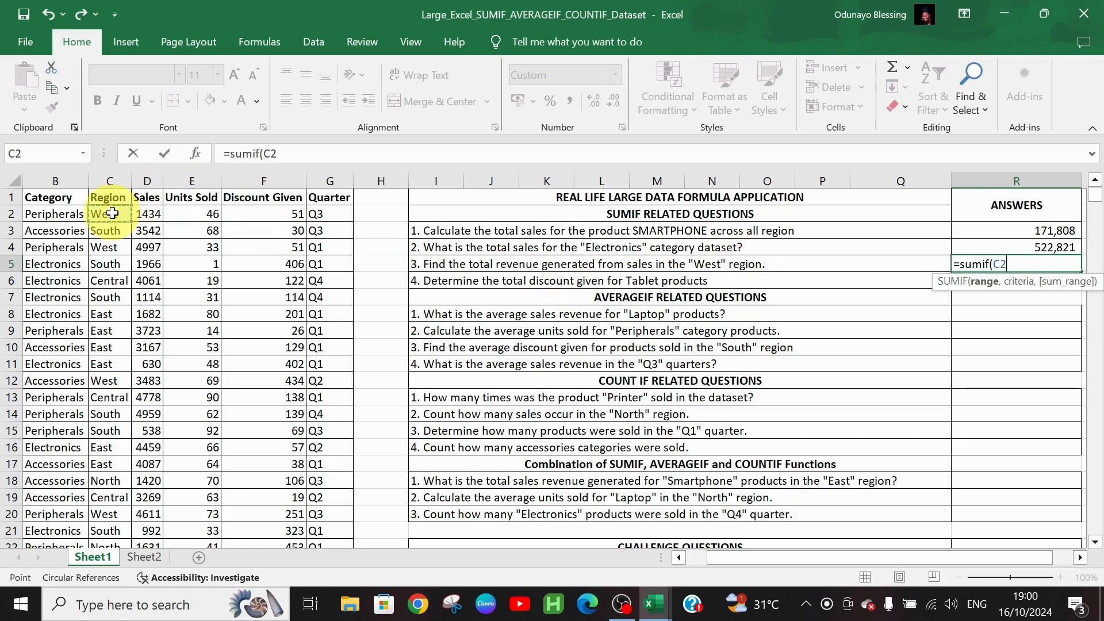
{"action": "type", "text": ":C5"}
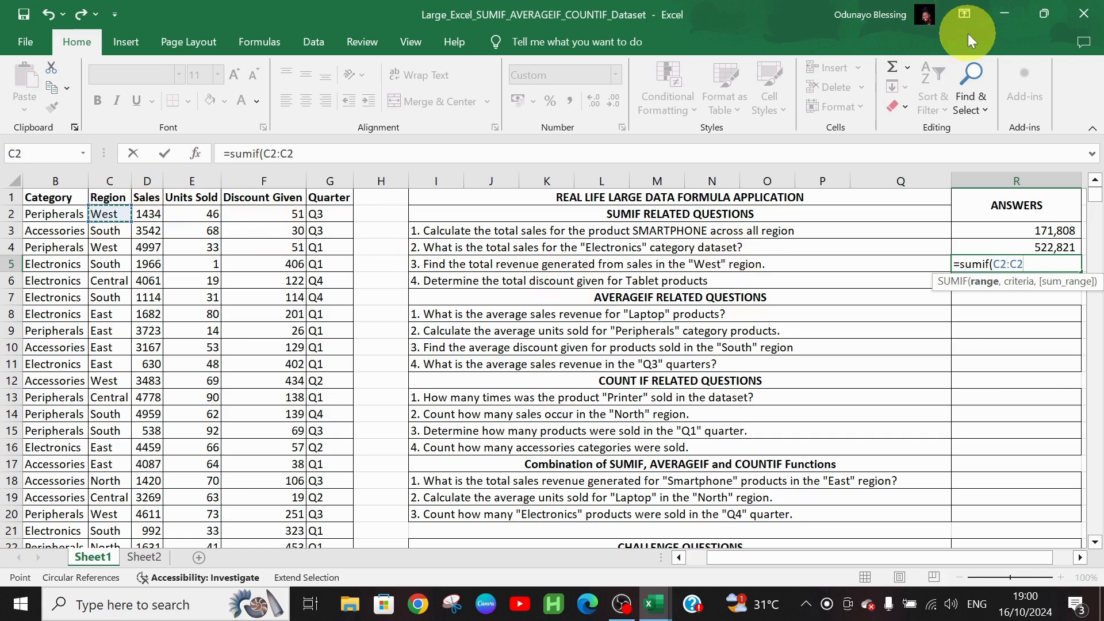
{"action": "type", "text": "01"}
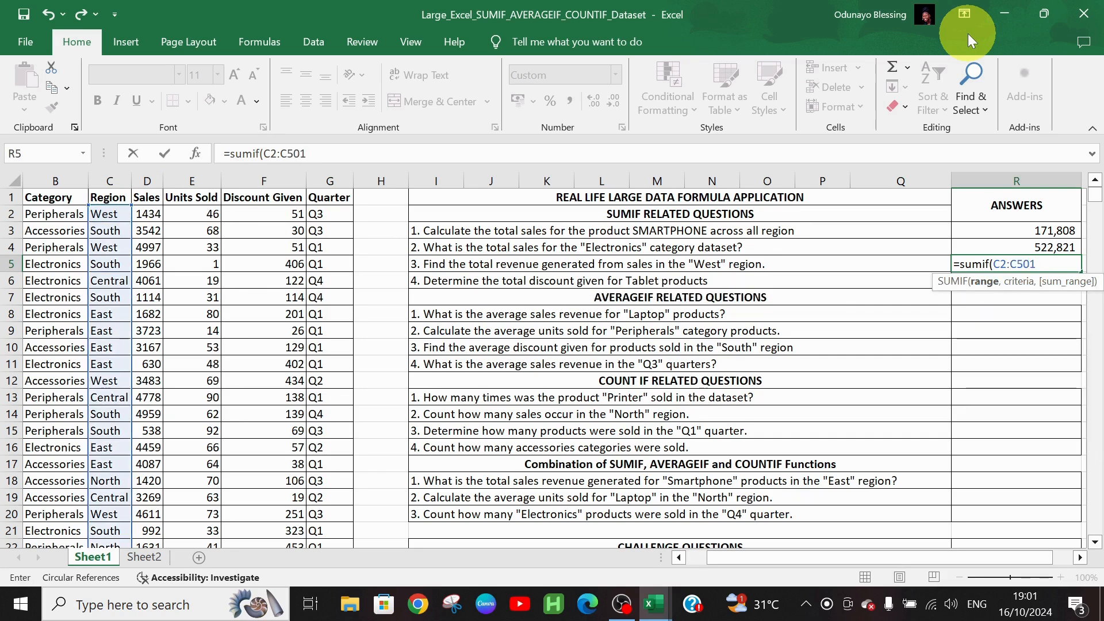
{"action": "type", "text": ","}
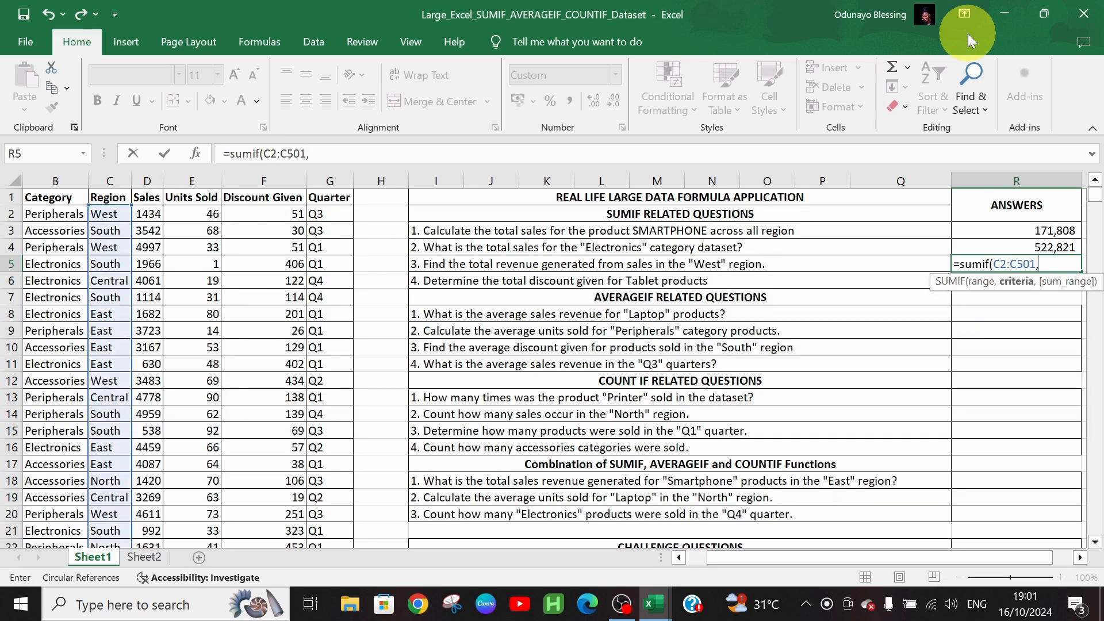
{"action": "type", "text": "\"West\""}
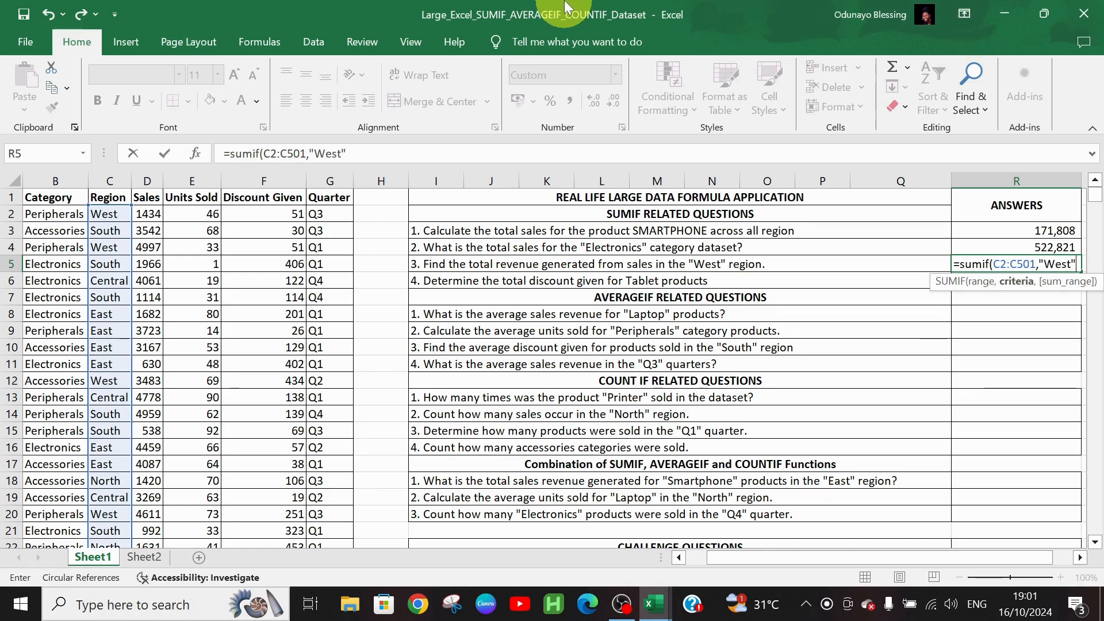
{"action": "type", "text": ","}
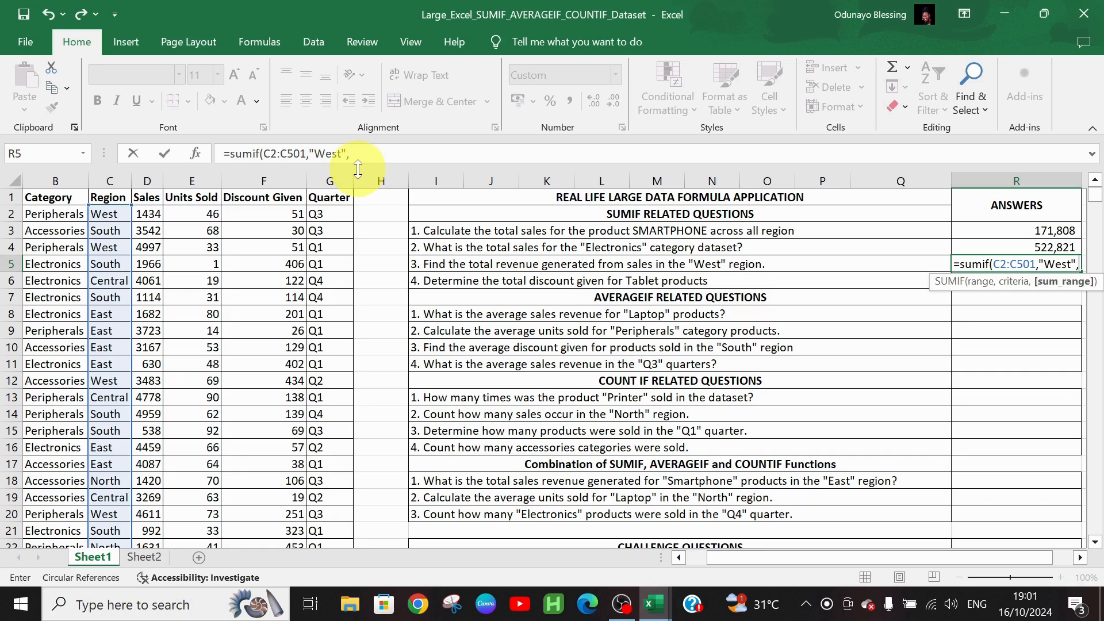
Complete the SUMIF formula in R5 with the sum range D2:D501 and enter it
{"action": "left_click", "coordinate": [152, 215]}
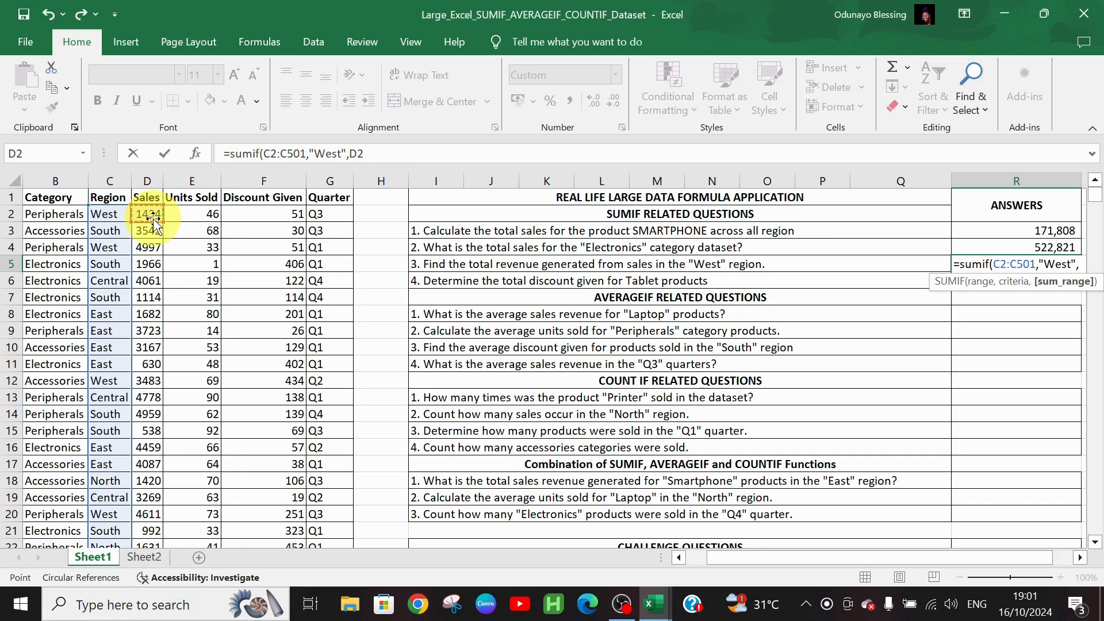
{"action": "key", "text": "F8"}
{"action": "key", "text": "ctrl+shift+Down"}
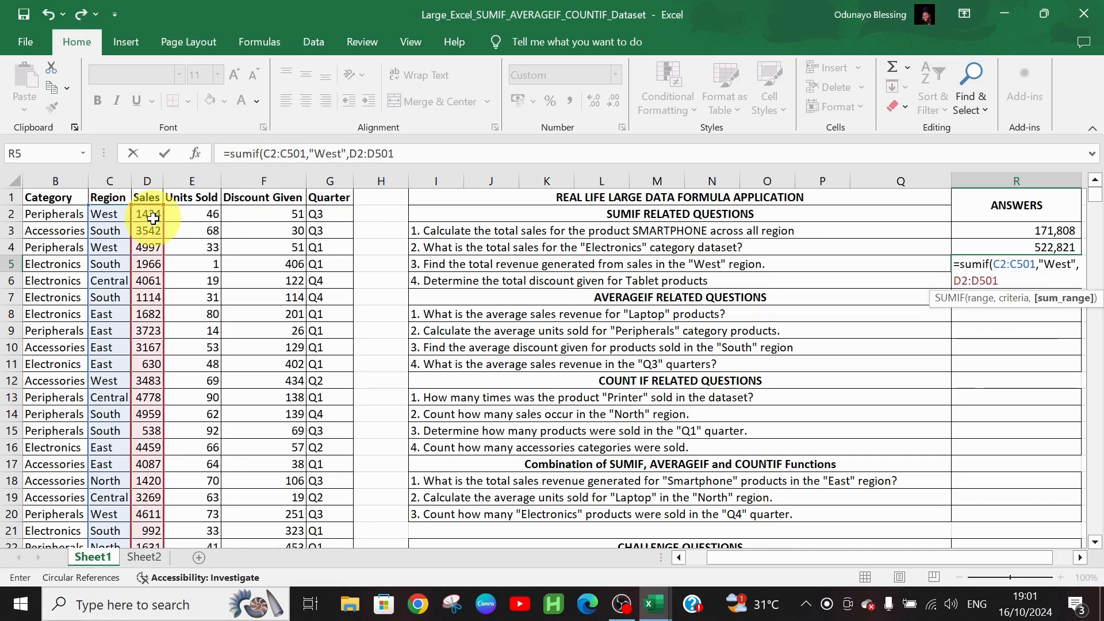
{"action": "type", "text": ")"}
{"action": "key", "text": "Return"}
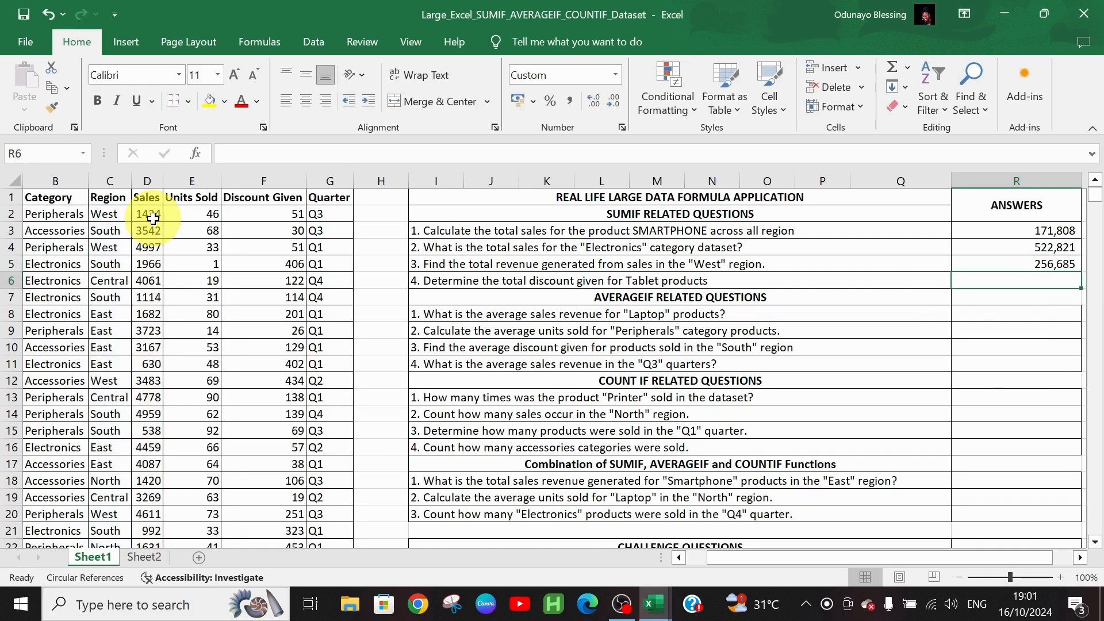
Start a SUMIF formula in answer cell R6 with the range A2:A501 and the criteria "Tablet"
{"action": "type", "text": "="}
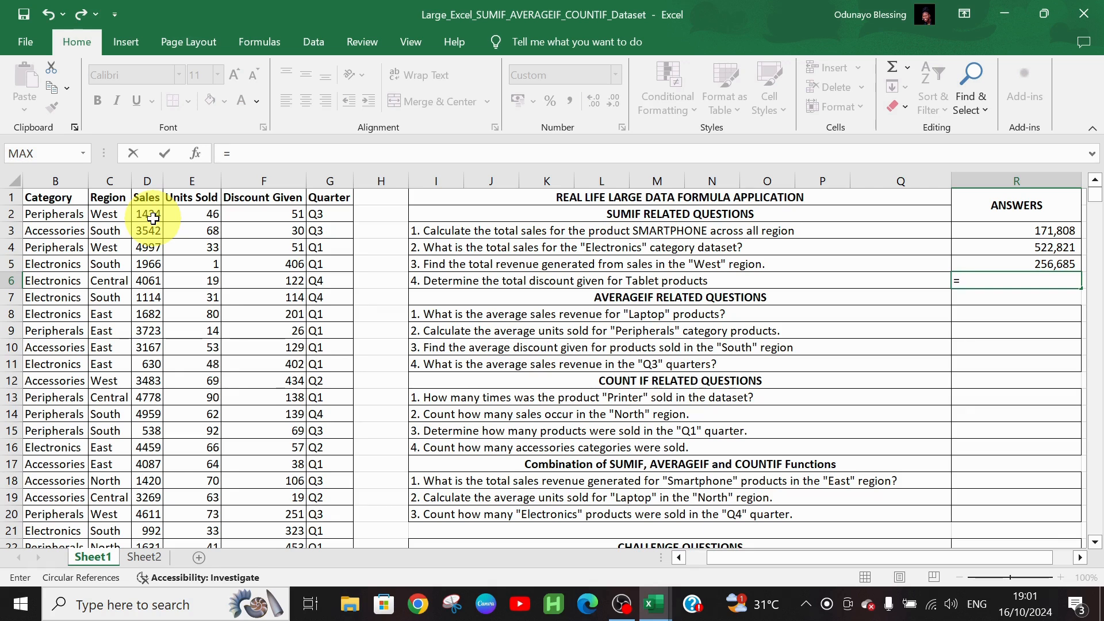
{"action": "type", "text": "sum"}
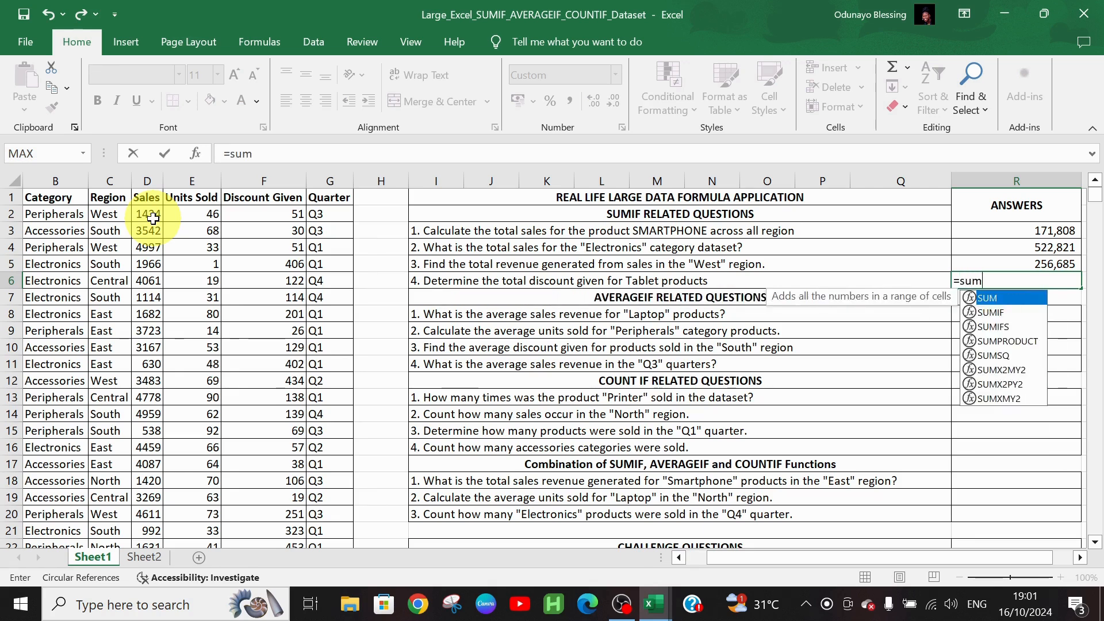
{"action": "type", "text": "if("}
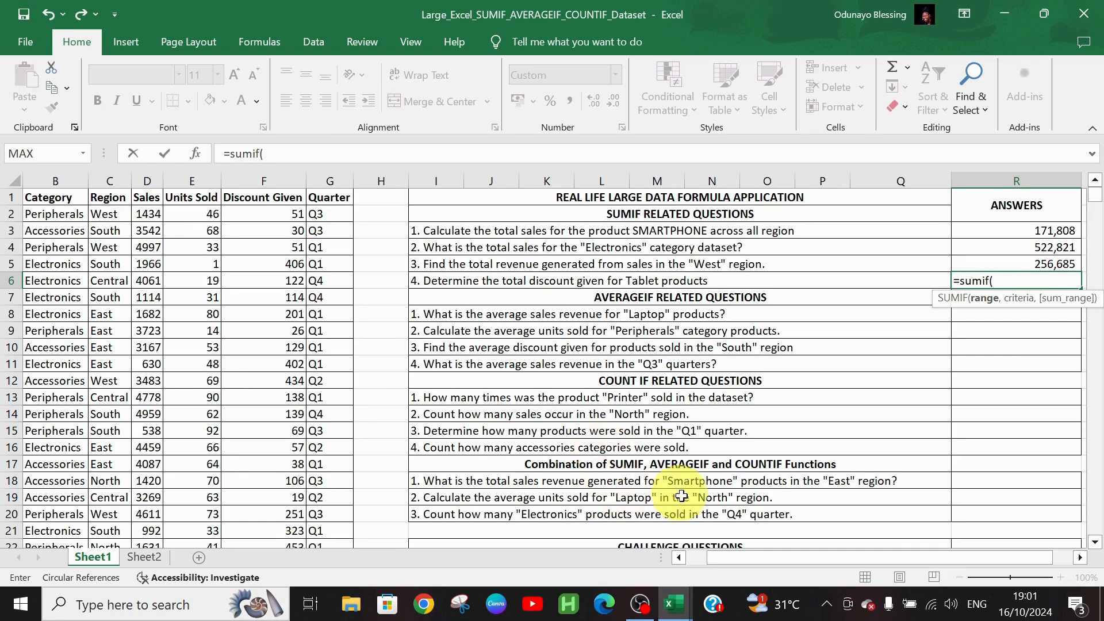
{"action": "left_click_drag", "start_coordinate": [711, 555], "coordinate": [675, 556]}
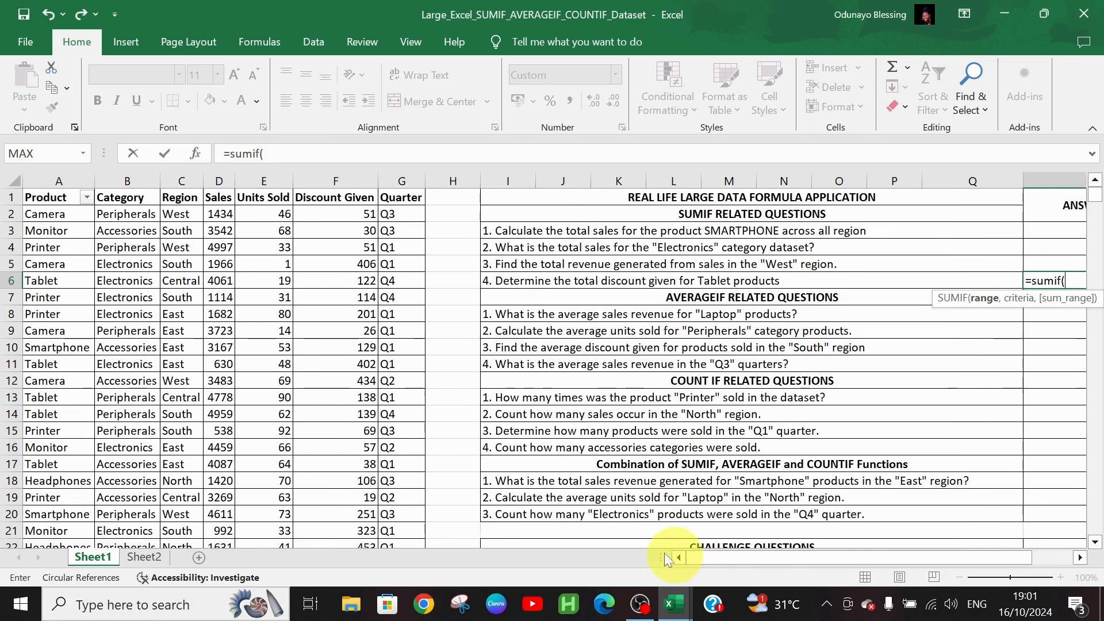
{"action": "left_click", "coordinate": [49, 215]}
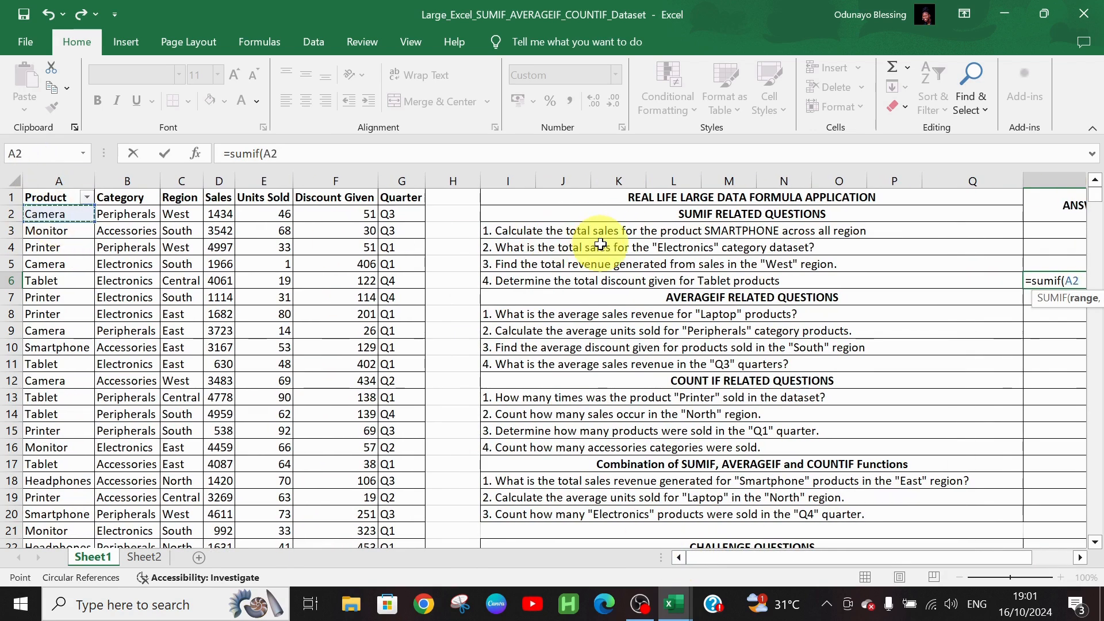
{"action": "type", "text": "\""}
{"action": "key", "text": "BackSpace"}
{"action": "type", "text": ":"}
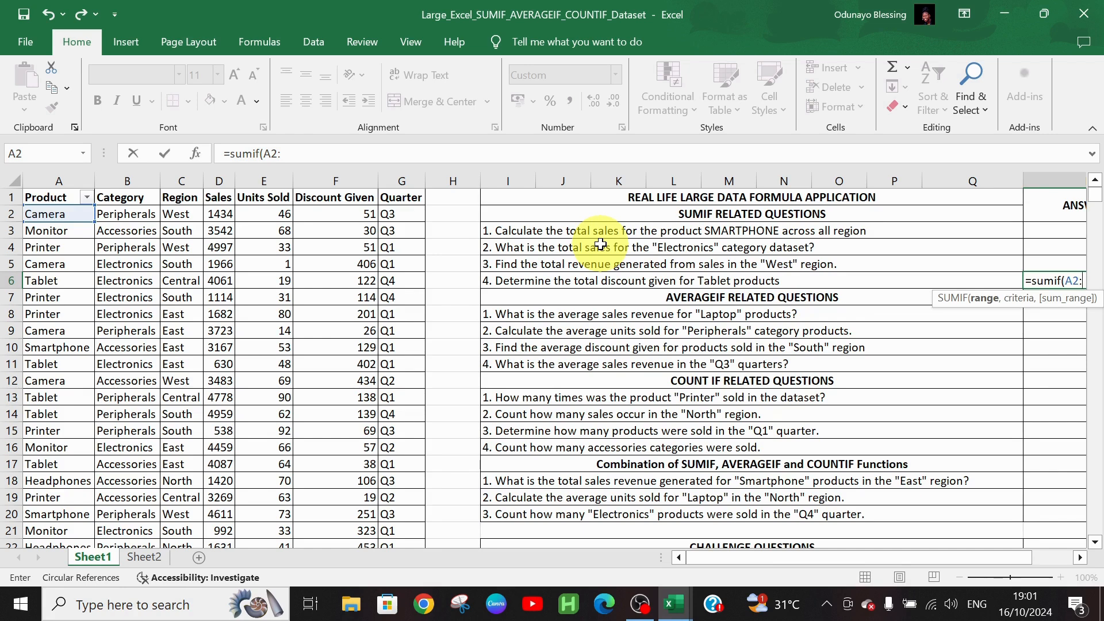
{"action": "type", "text": "A"}
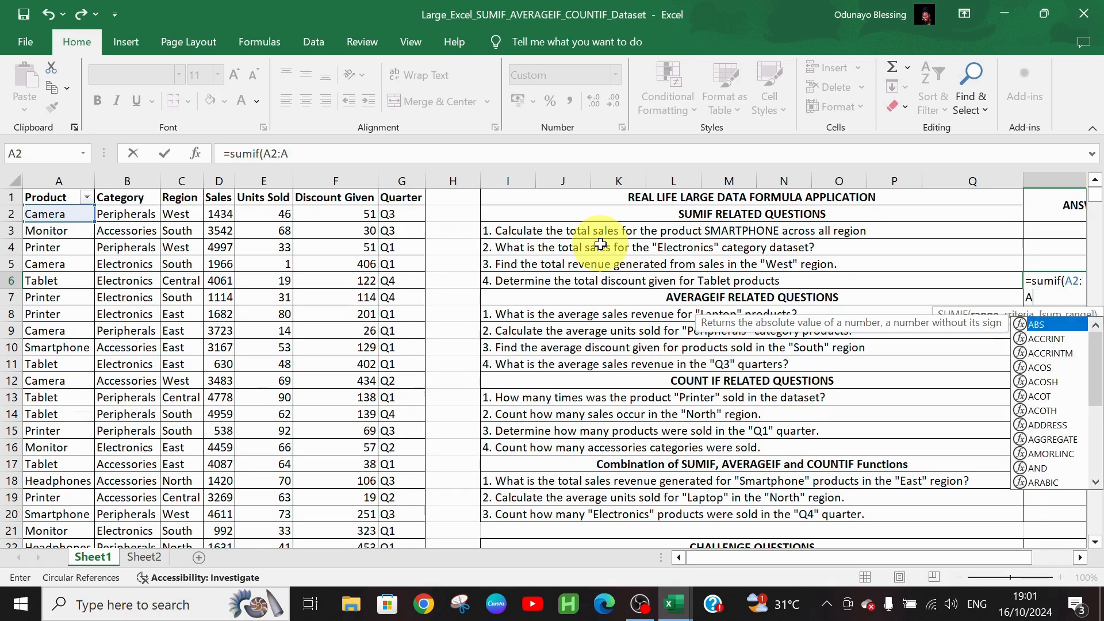
{"action": "type", "text": "501,"}
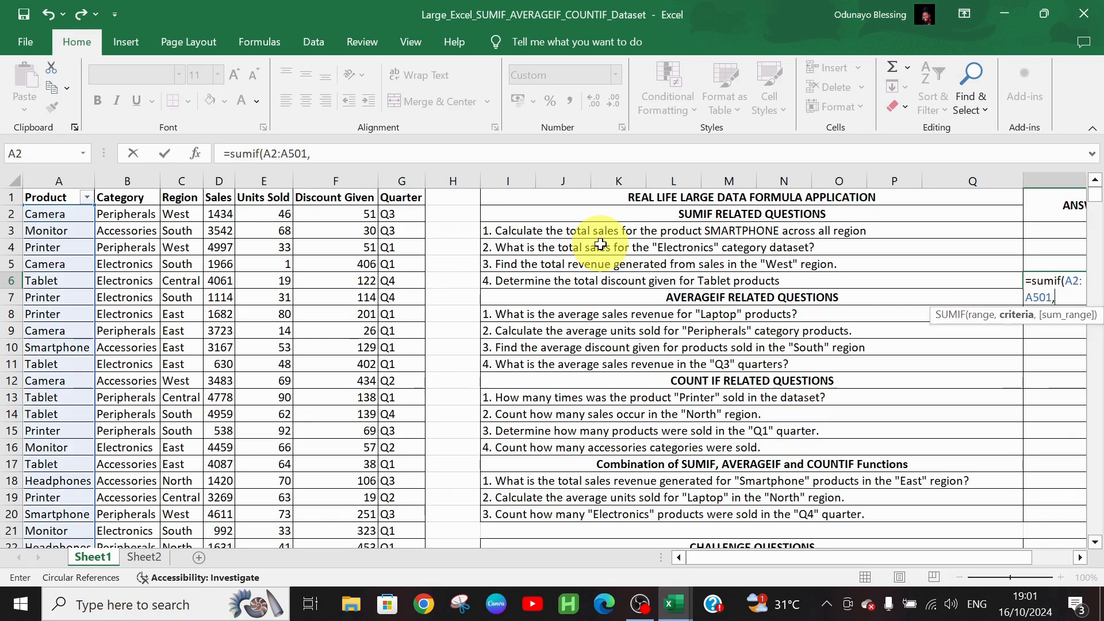
{"action": "type", "text": "\"Tablet"}
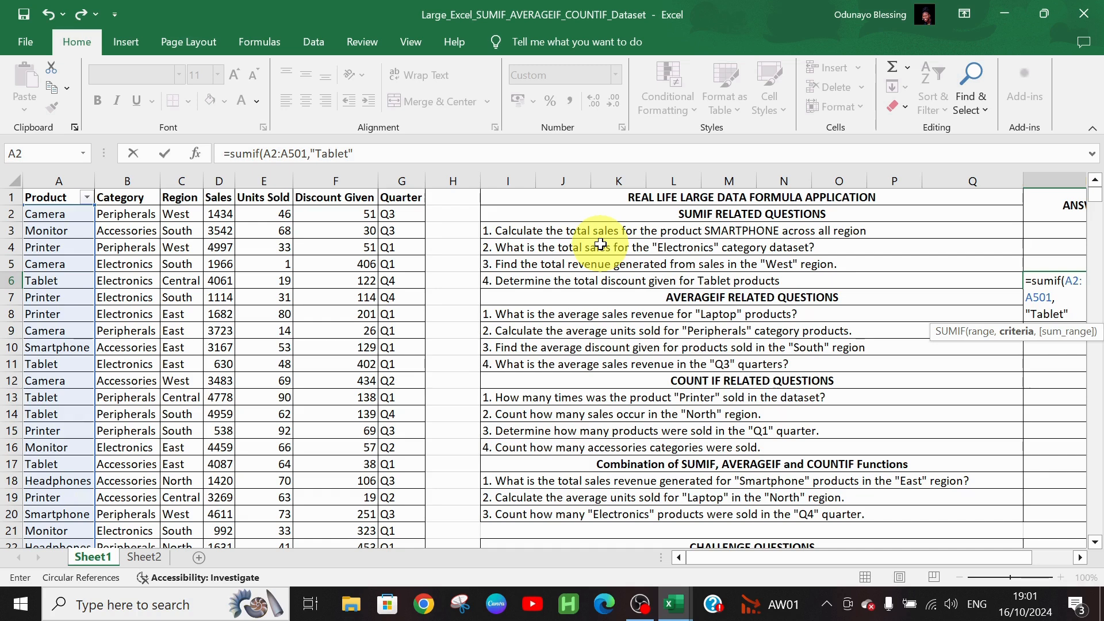
Complete the SUMIF formula in R6 with the sum range F2:F501 and enter it
{"action": "left_click", "coordinate": [350, 212]}
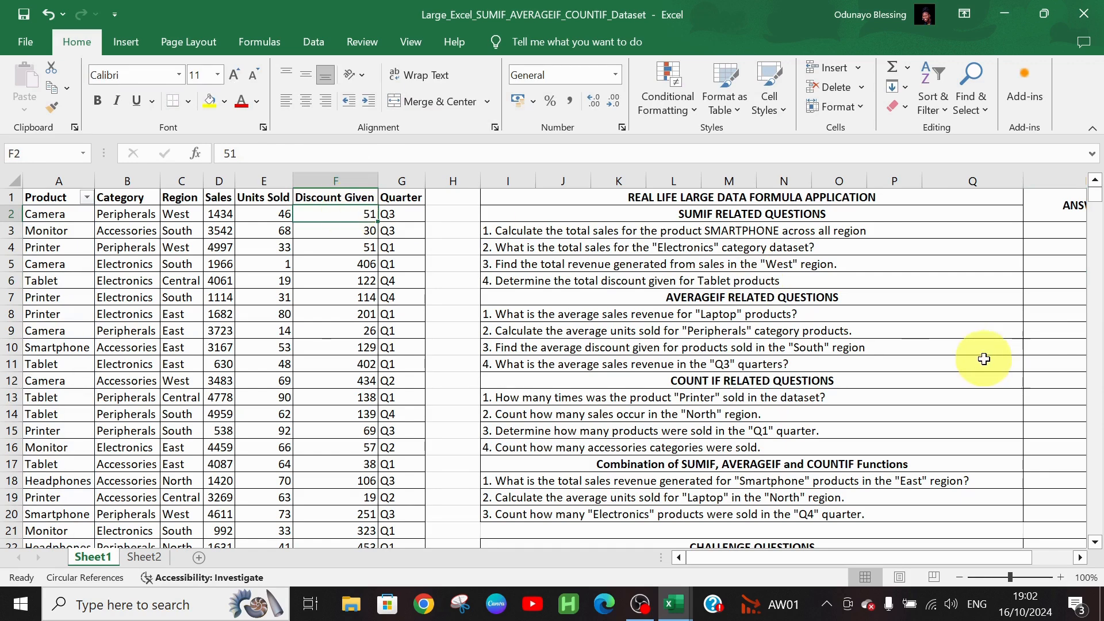
{"action": "left_click", "coordinate": [1056, 281]}
{"action": "left_click", "coordinate": [357, 153]}
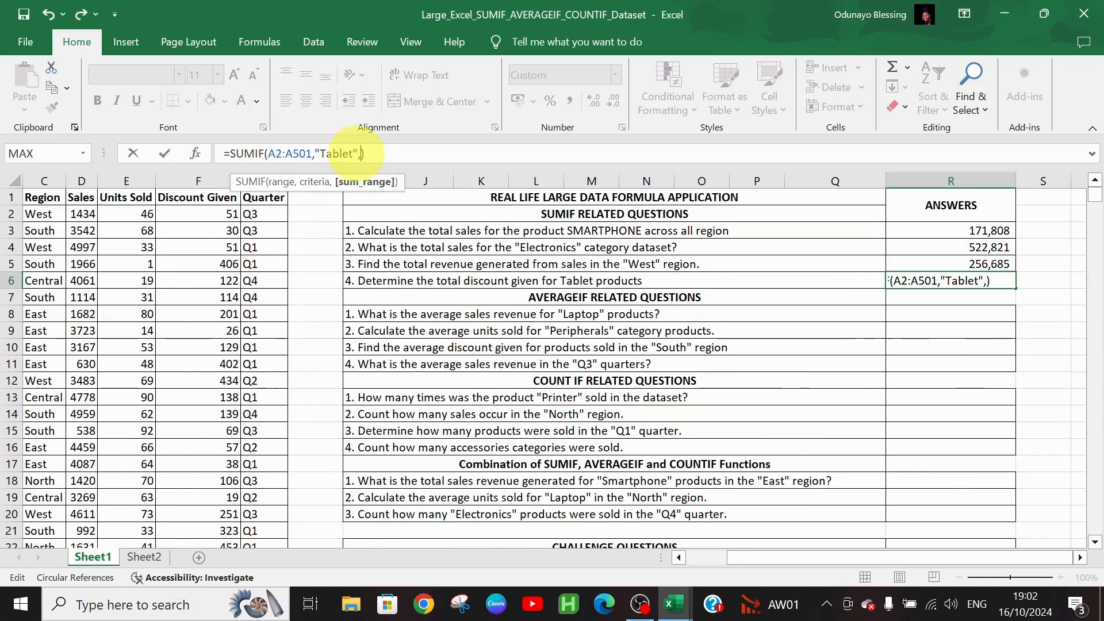
{"action": "left_click", "coordinate": [213, 214]}
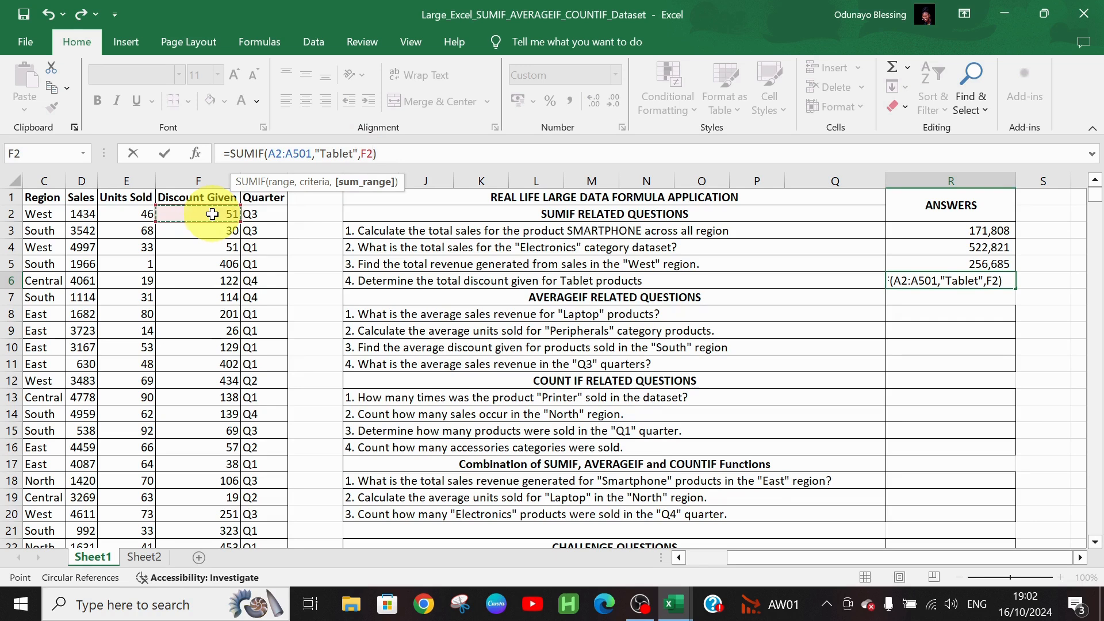
{"action": "type", "text": ":F50"}
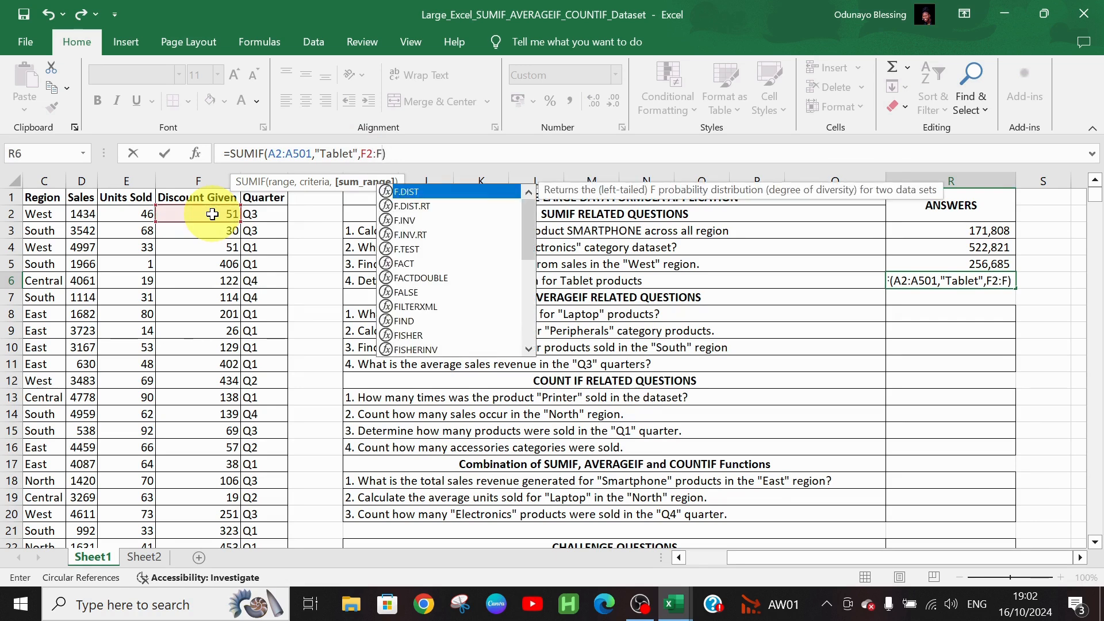
{"action": "type", "text": "1"}
{"action": "key", "text": "Return"}
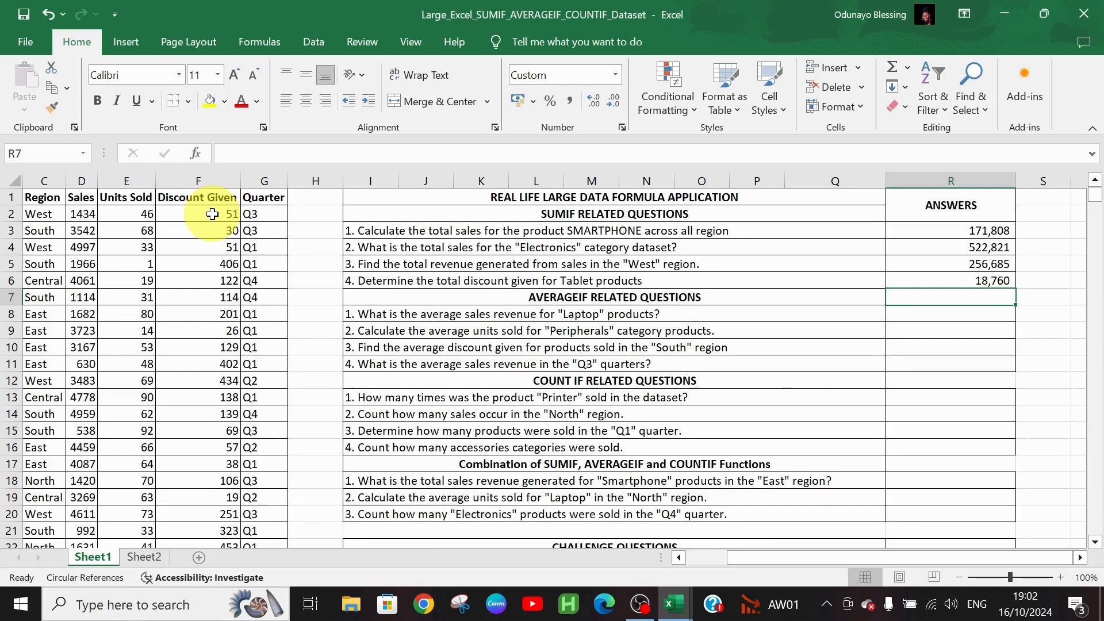
Start an AVERAGEIF formula in answer cell R8 with the range A2:A501 and the criteria "Laptop"
{"action": "key", "text": "Down"}
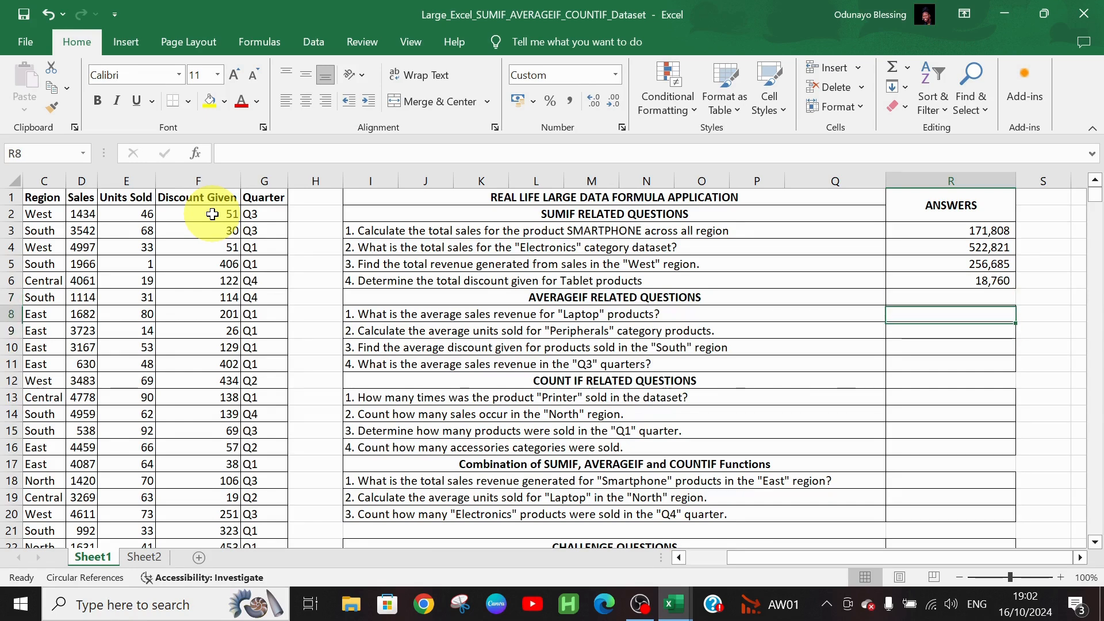
{"action": "type", "text": "="}
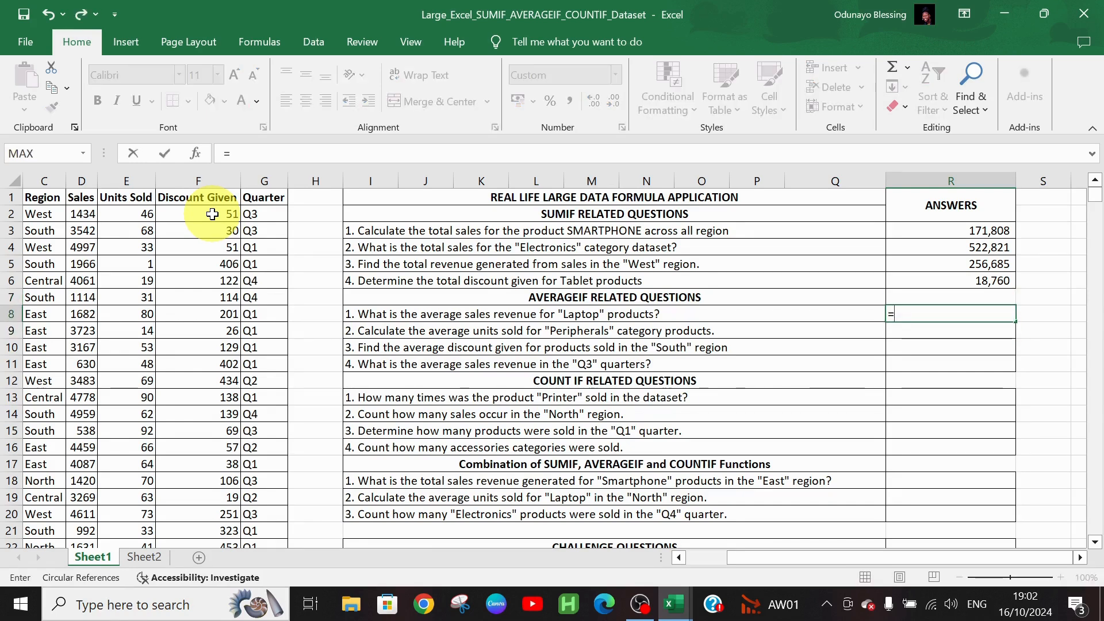
{"action": "type", "text": "average"}
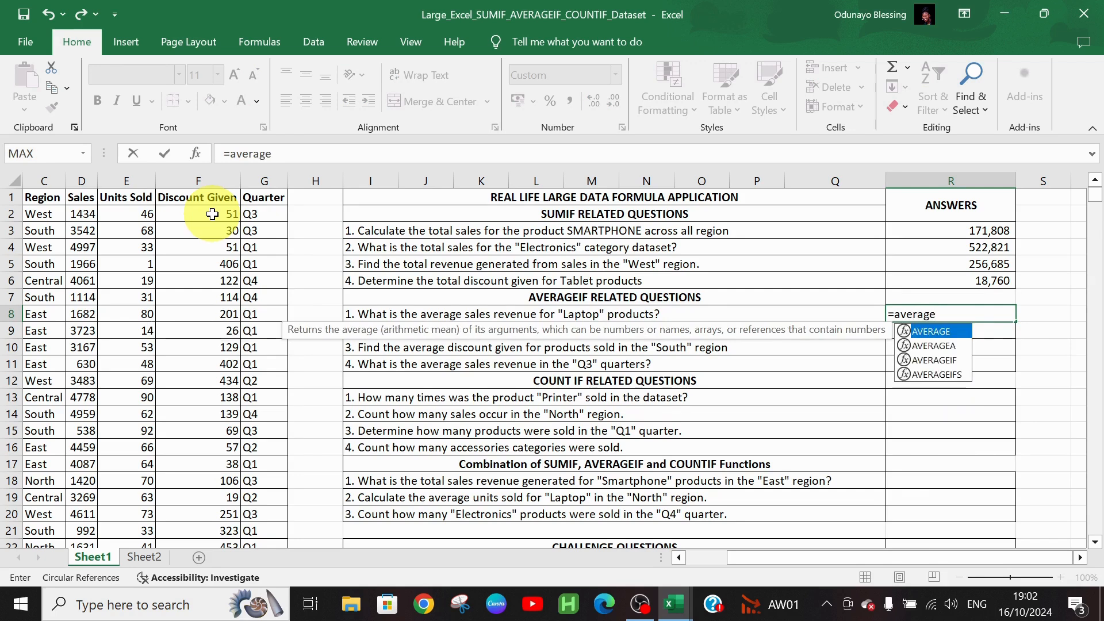
{"action": "type", "text": "if("}
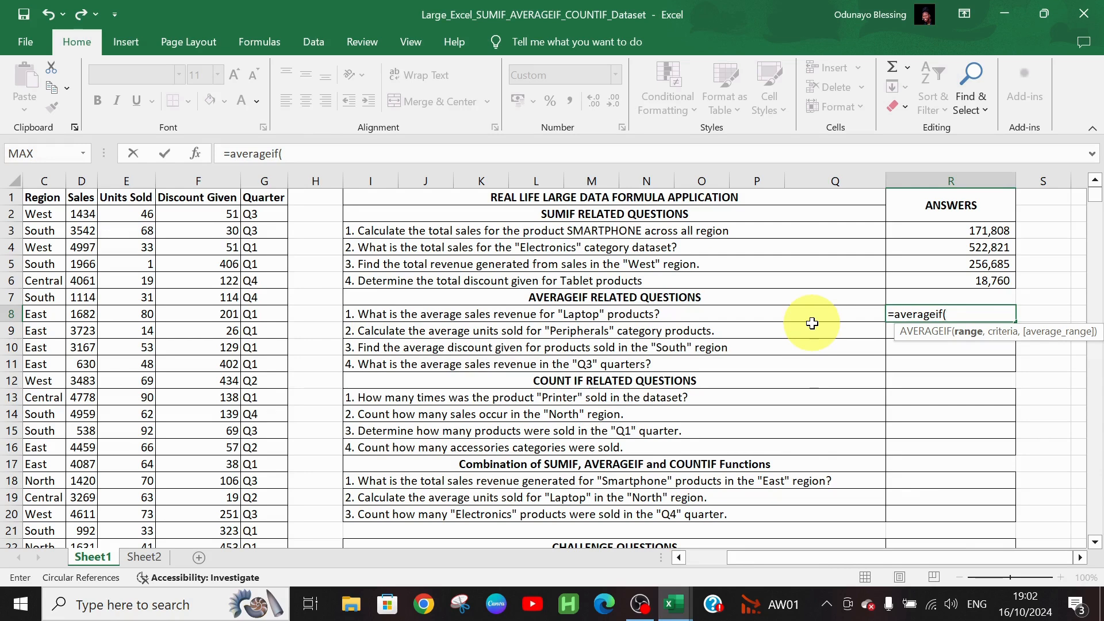
{"action": "type", "text": "A2:A5"}
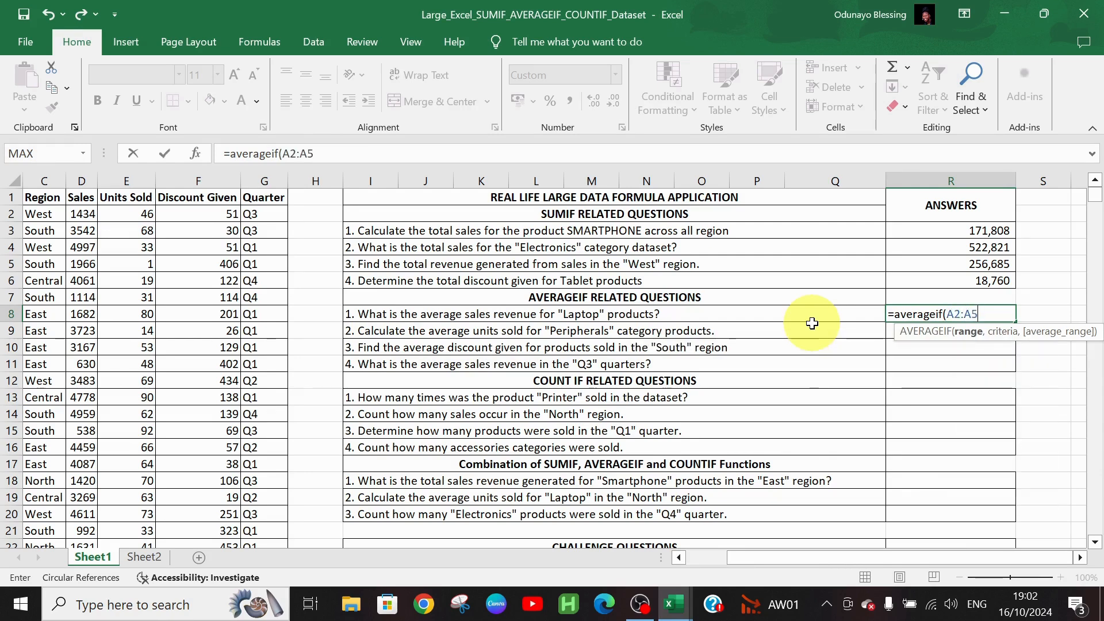
{"action": "type", "text": "01,\"lAPTOP\","}
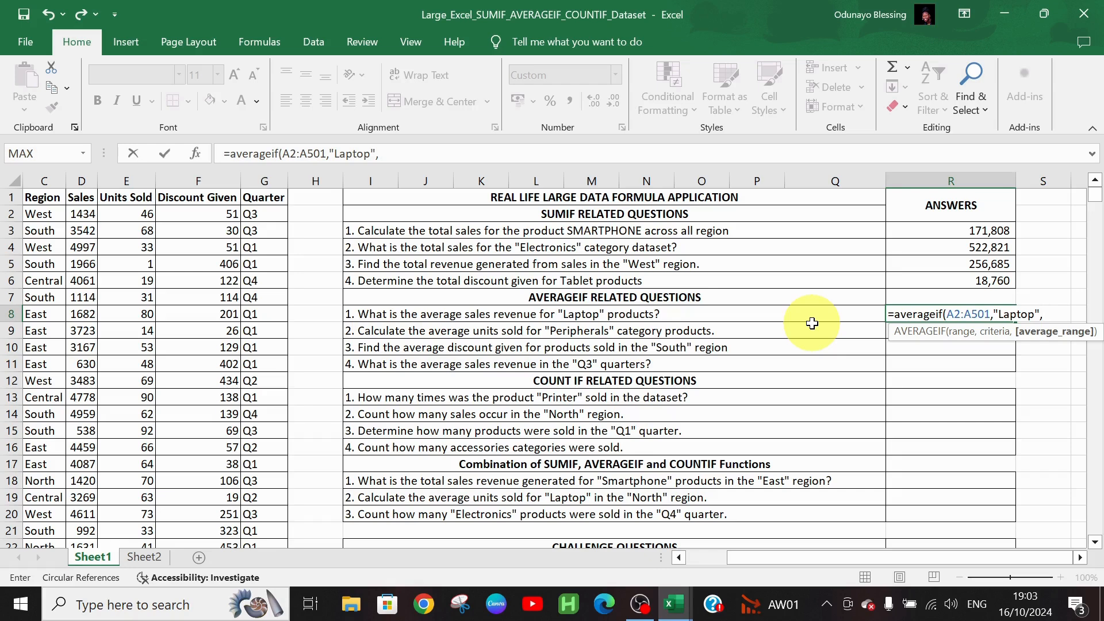
Complete the AVERAGEIF formula in R8 with the average range D2:D501 and enter it
{"action": "left_click", "coordinate": [84, 216]}
{"action": "key", "text": "F8"}
{"action": "key", "text": "BackSpace"}
{"action": "type", "text": "501"}
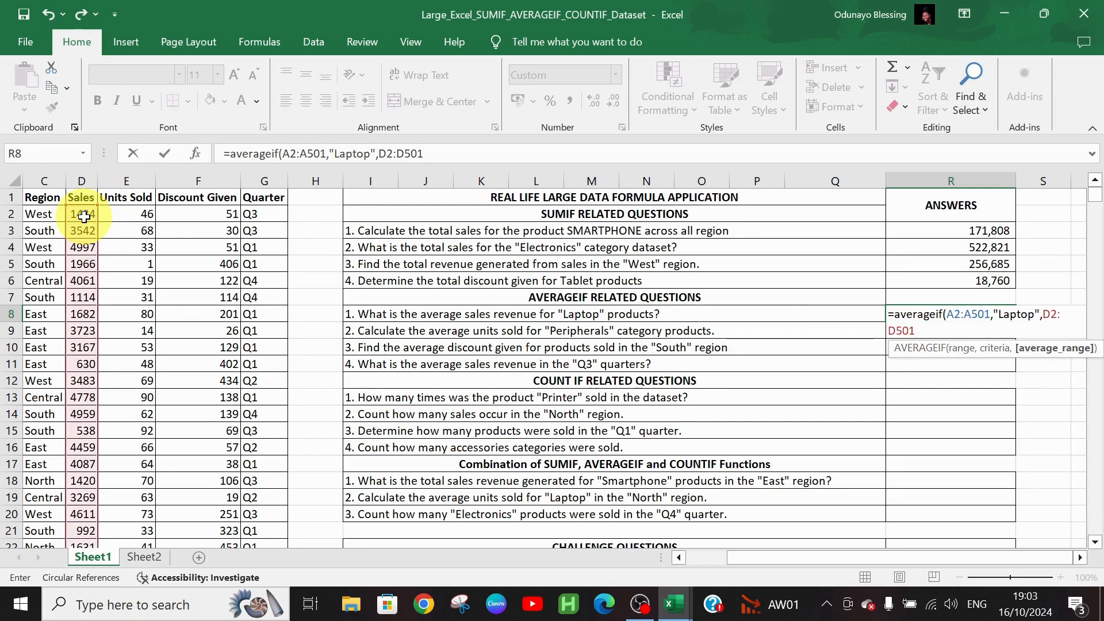
{"action": "key", "text": "Return"}
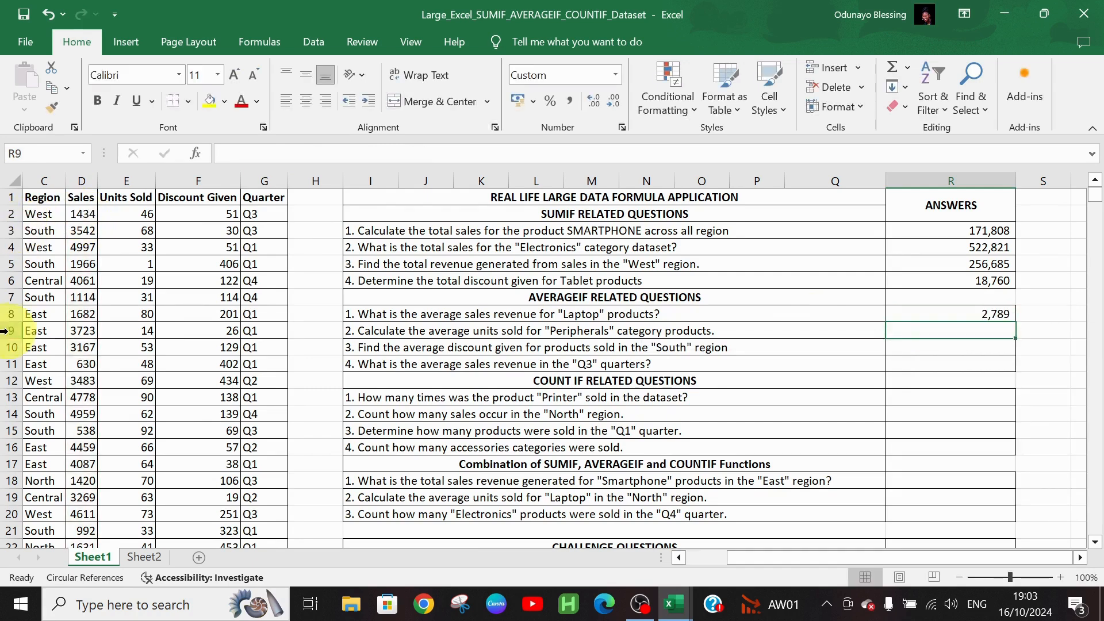
Start an AVERAGEIF formula in answer cell R9 with the category range B2:B501
{"action": "type", "text": "=averageif"}
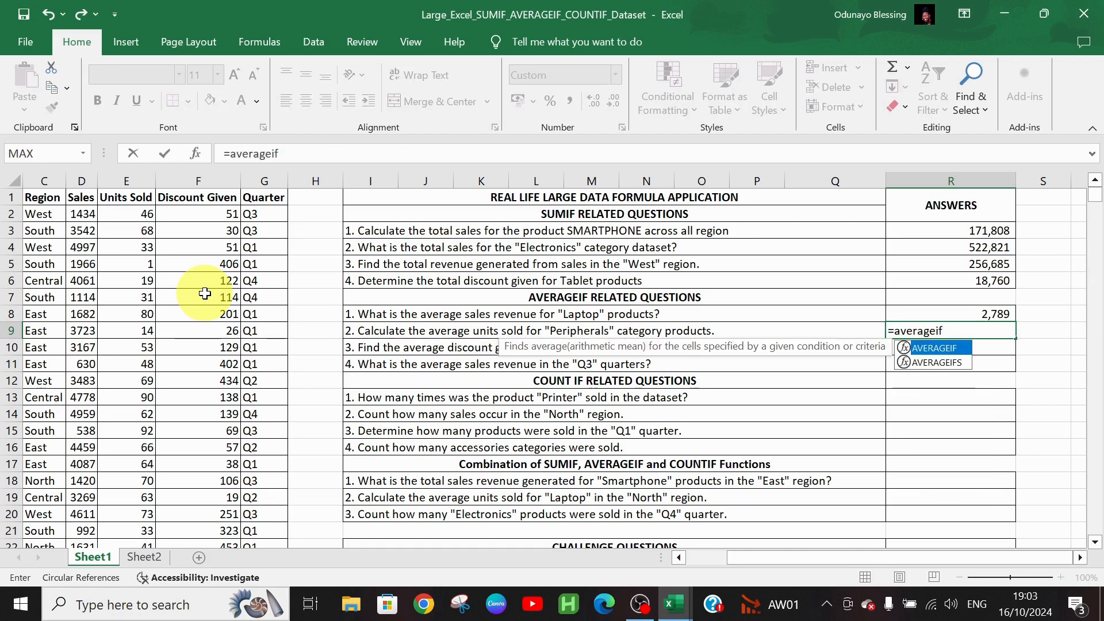
{"action": "type", "text": "("}
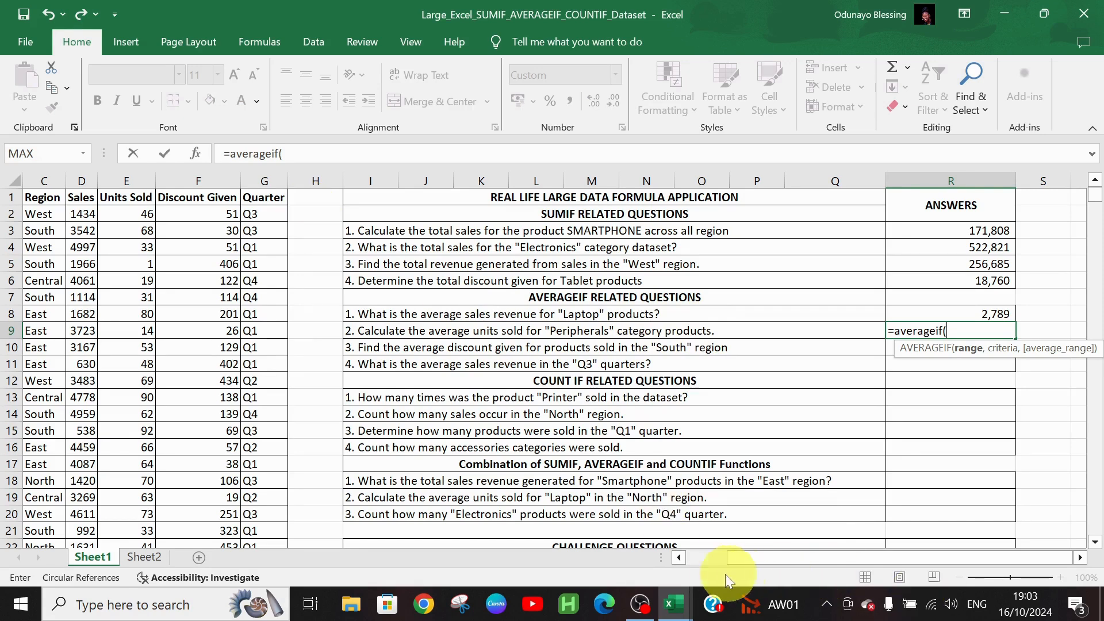
{"action": "left_click", "coordinate": [709, 559]}
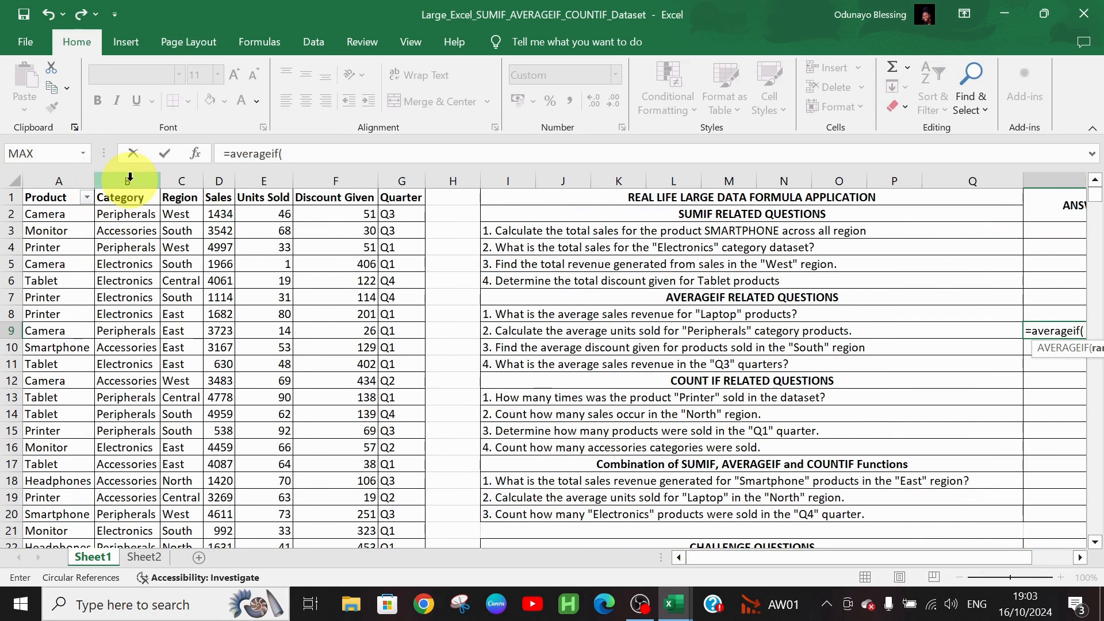
{"action": "left_click", "coordinate": [142, 213]}
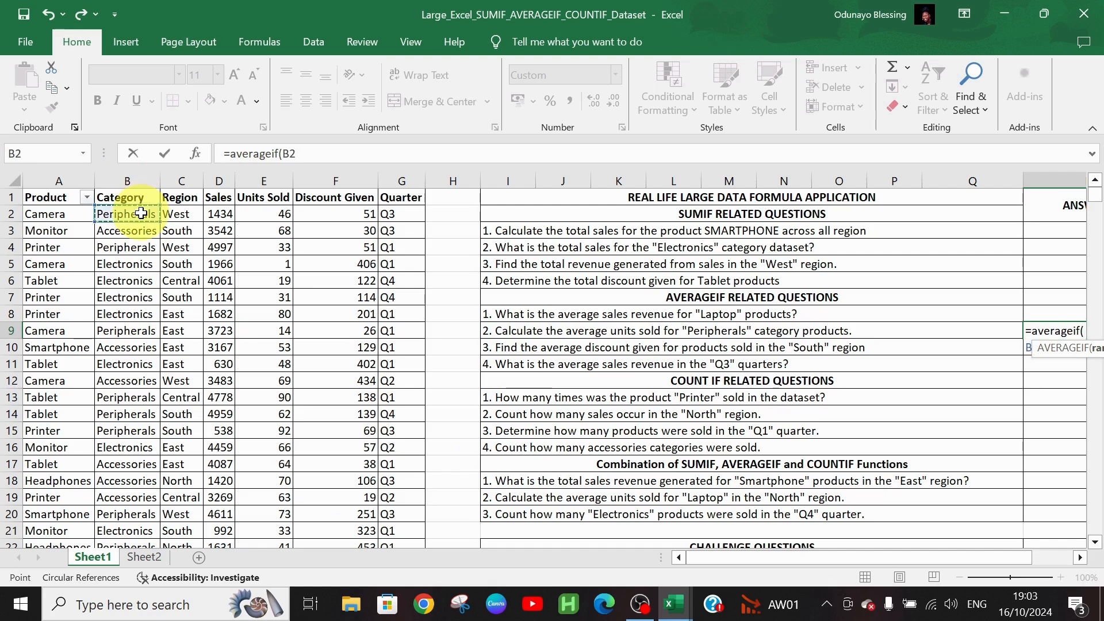
{"action": "key", "text": "F8"}
{"action": "type", "text": "b501"}
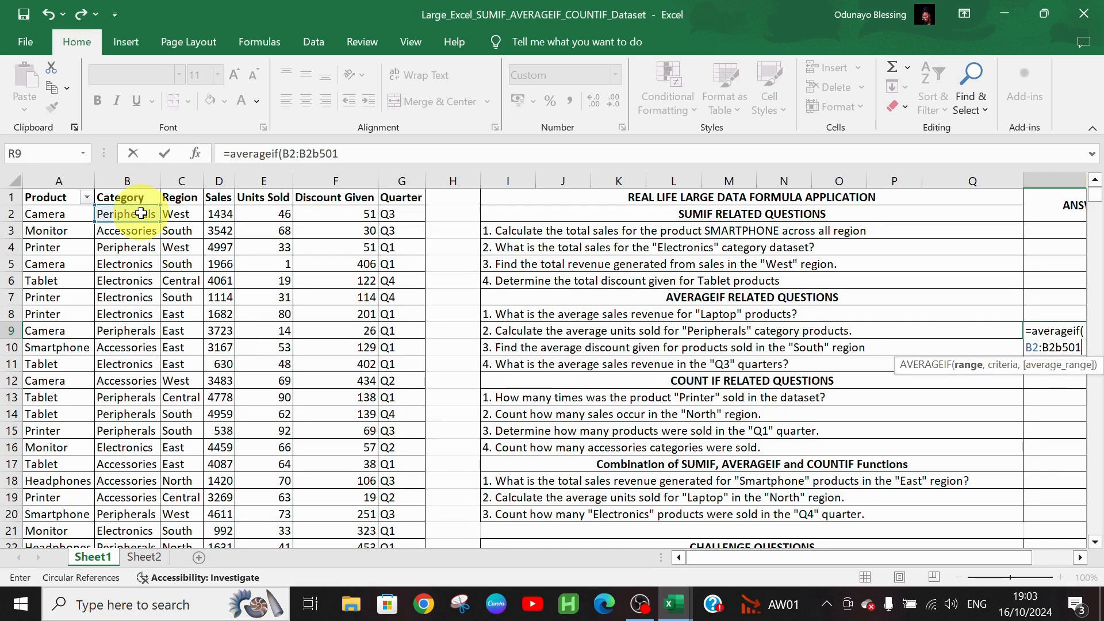
{"action": "key", "text": "BackSpace"}
{"action": "key", "text": "BackSpace"}
{"action": "key", "text": "BackSpace"}
{"action": "key", "text": "BackSpace"}
{"action": "key", "text": "BackSpace"}
{"action": "type", "text": "50"}
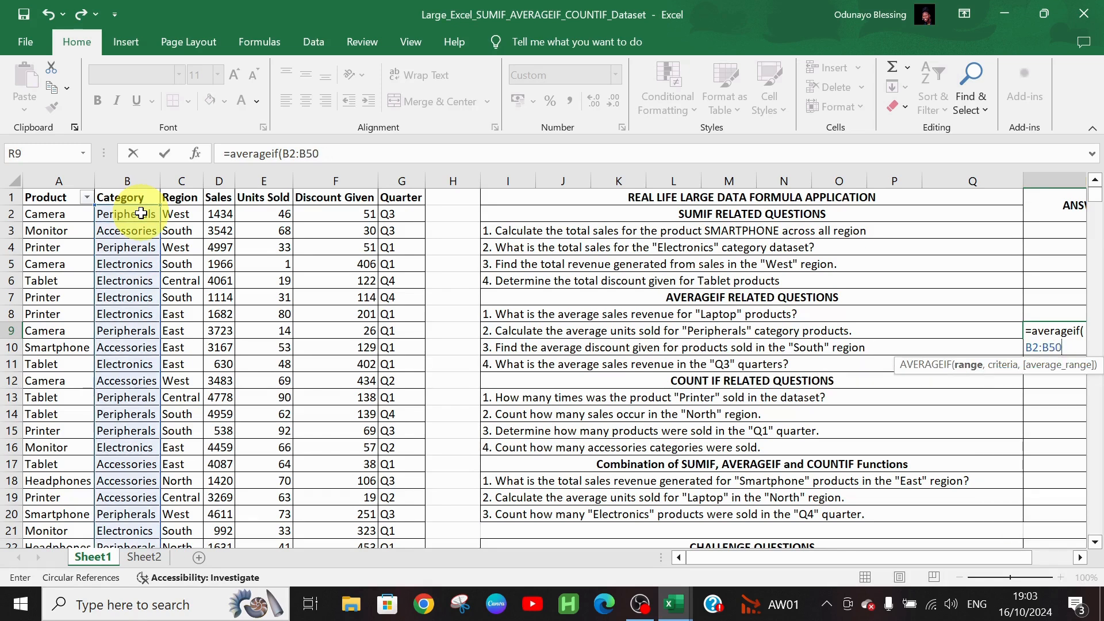
{"action": "type", "text": "1,"}
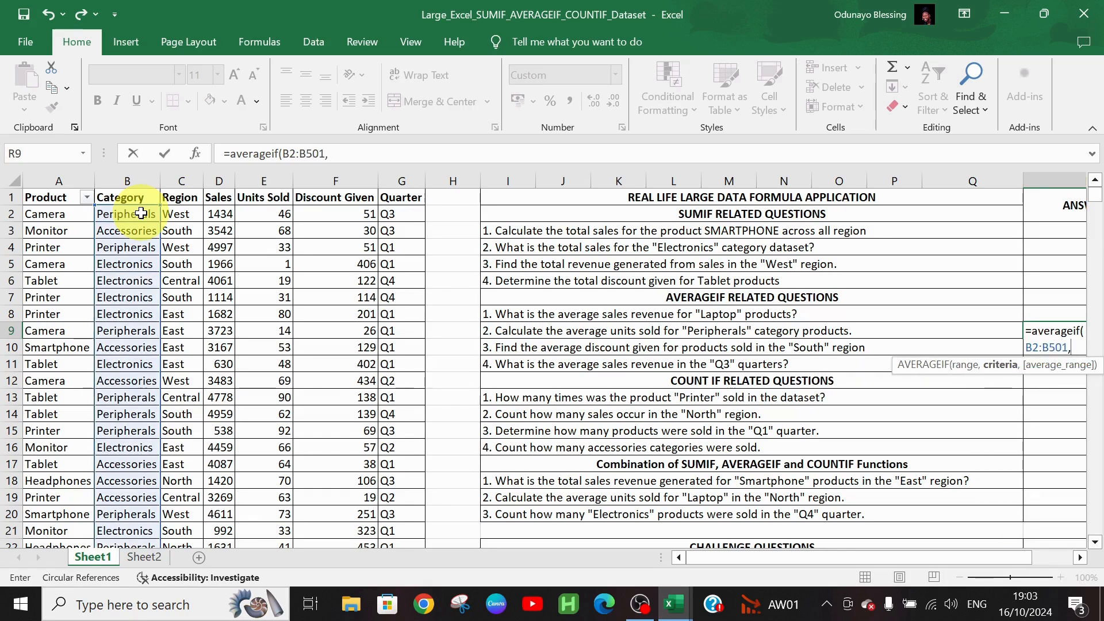
Complete the AVERAGEIF formula in R9 with the criteria "Peripherals" and the average range D2:D501, and enter it
{"action": "type", "text": "\"Periph"}
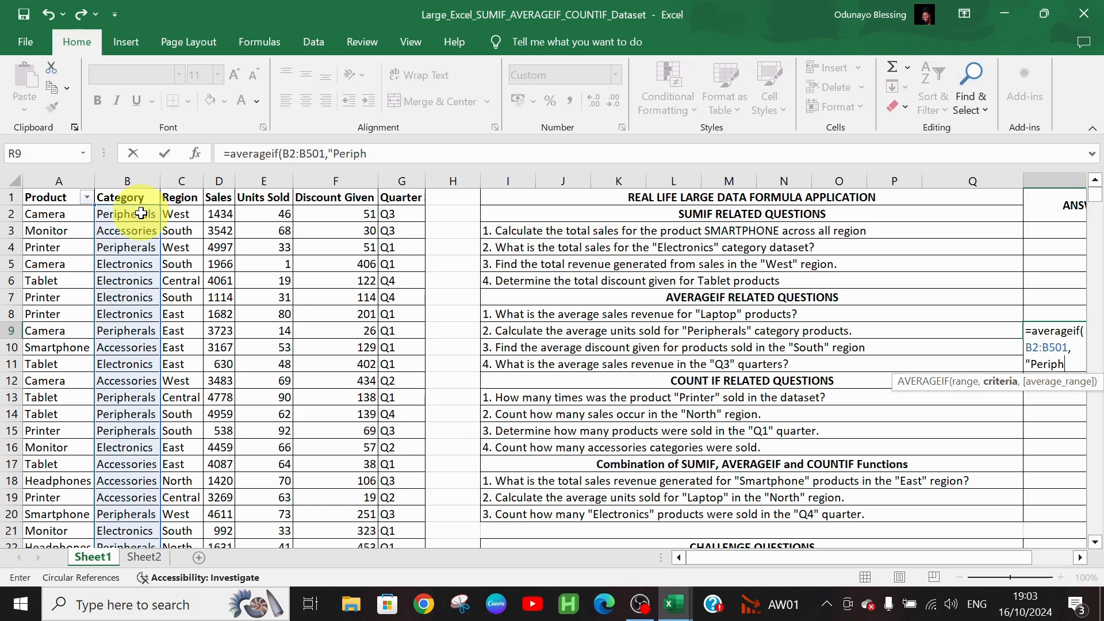
{"action": "type", "text": "erals"}
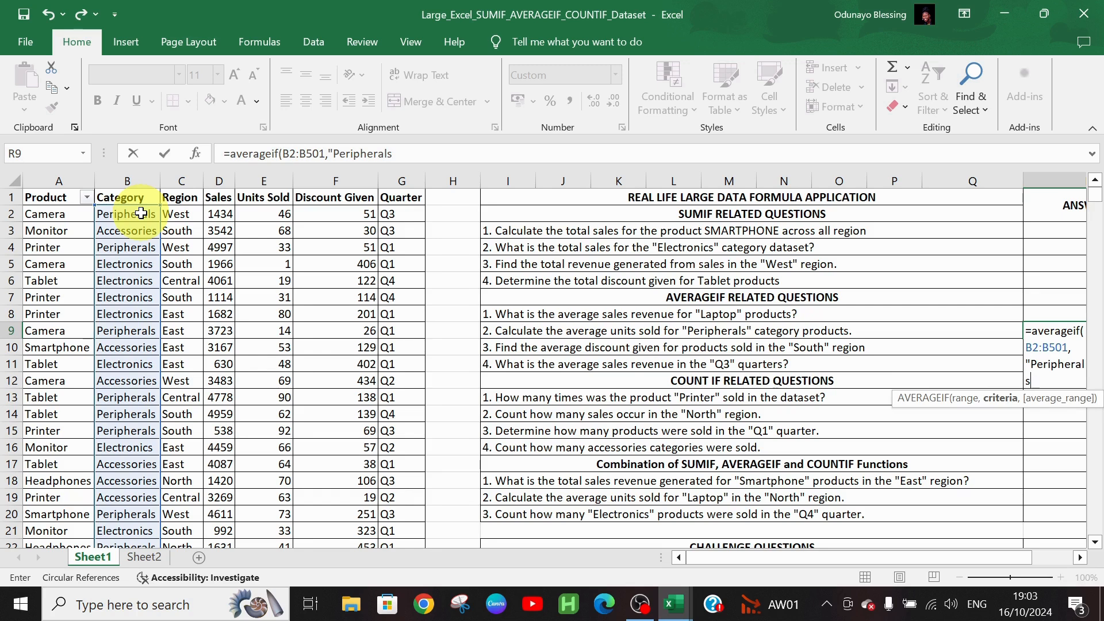
{"action": "type", "text": "\","}
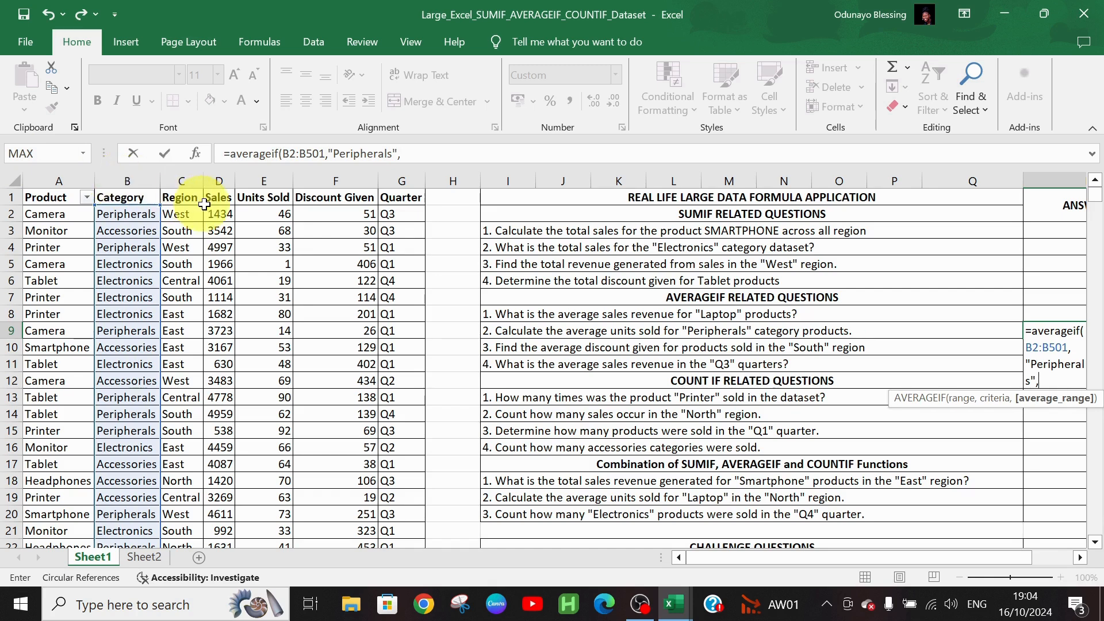
{"action": "left_click", "coordinate": [223, 228]}
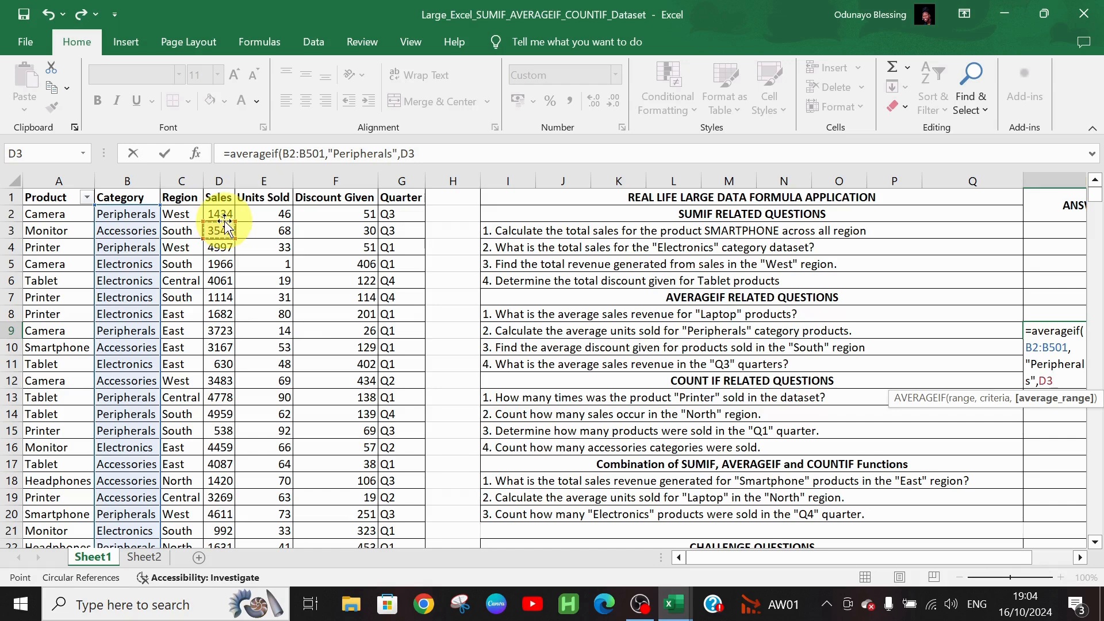
{"action": "left_click", "coordinate": [225, 219]}
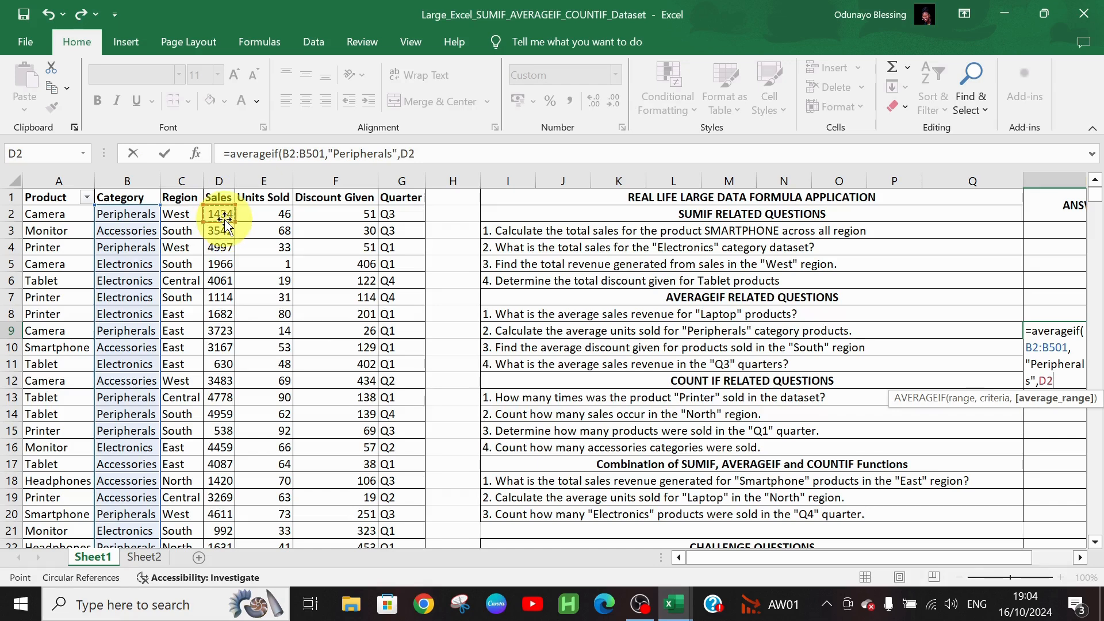
{"action": "key", "text": "F8"}
{"action": "key", "text": "BackSpace"}
{"action": "type", "text": "501"}
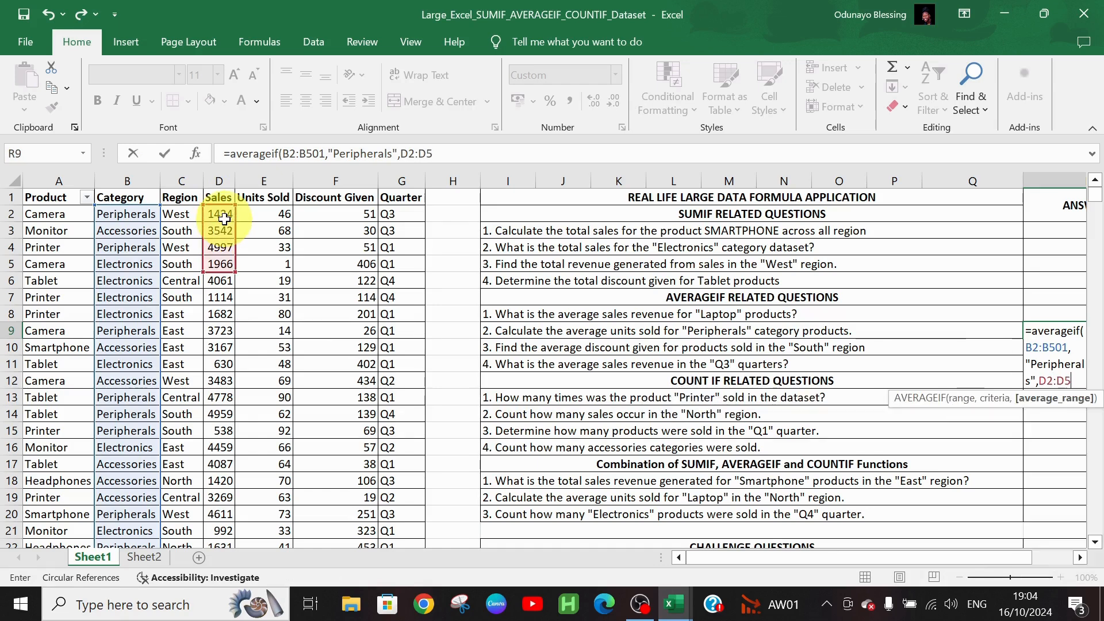
{"action": "type", "text": ")"}
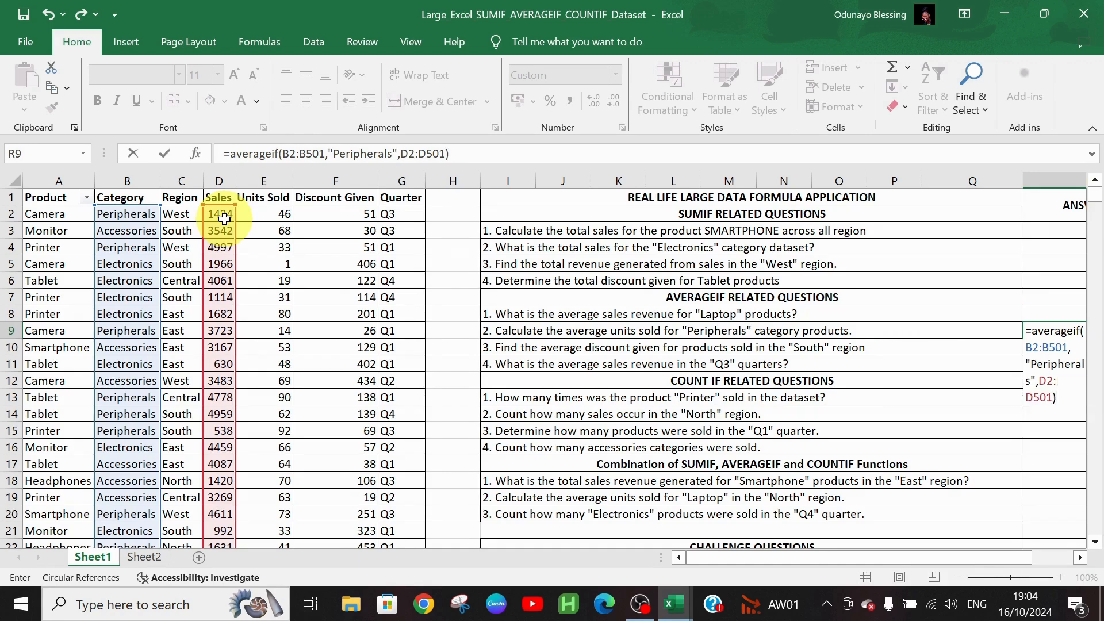
{"action": "key", "text": "Return"}
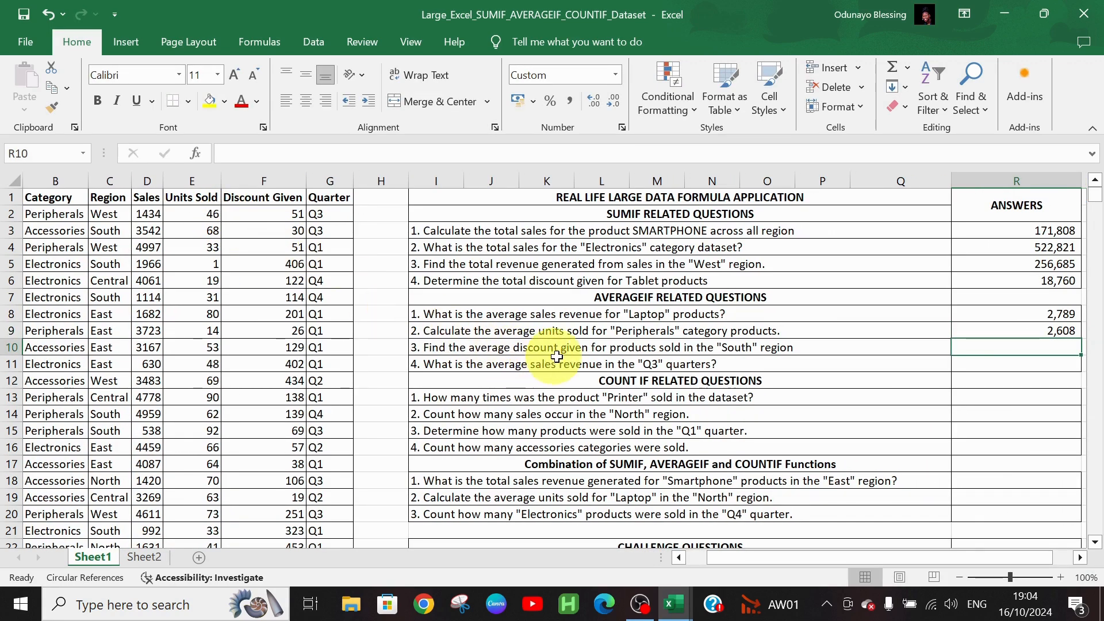
Start an AVERAGEIF formula in answer cell R10 with the region range C2:C501
{"action": "type", "text": "="}
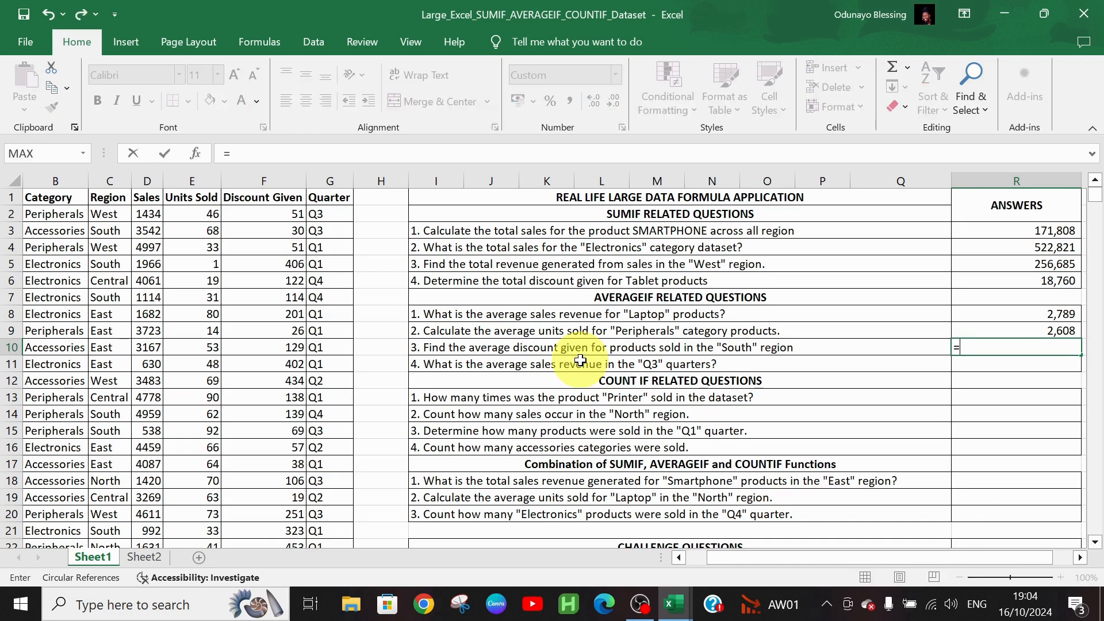
{"action": "type", "text": "av"}
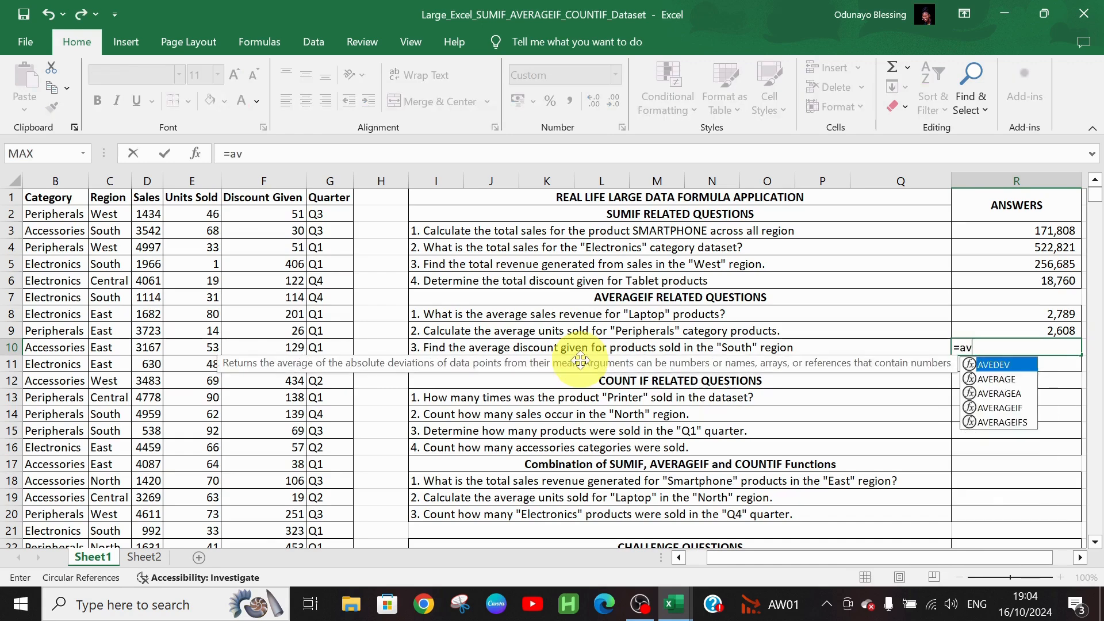
{"action": "type", "text": "ergae"}
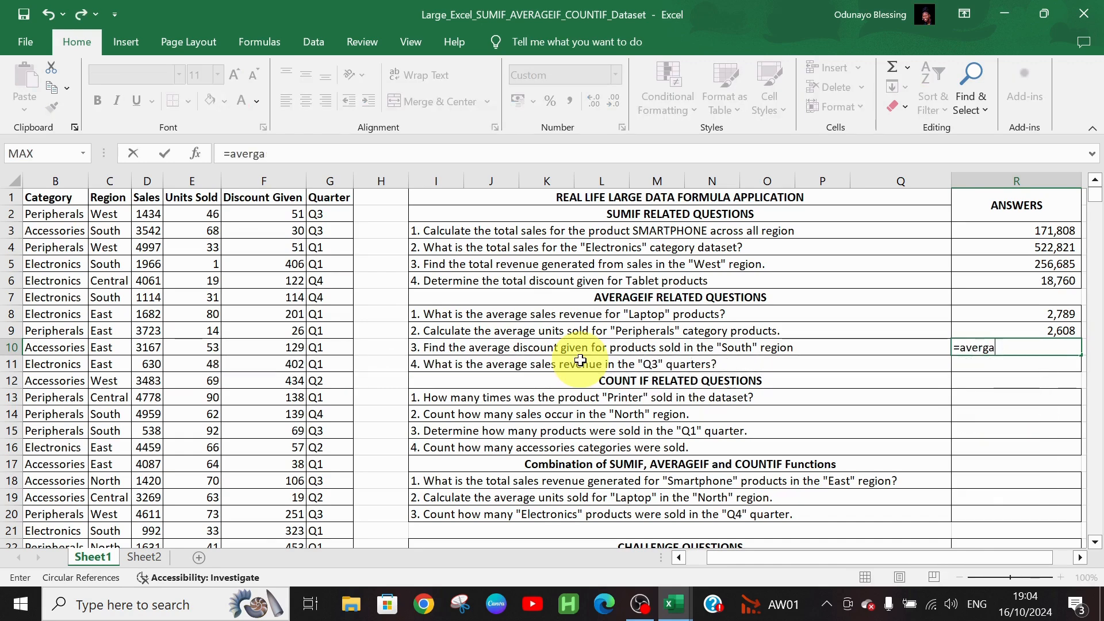
{"action": "key", "text": "BackSpace"}
{"action": "key", "text": "BackSpace"}
{"action": "key", "text": "BackSpace"}
{"action": "type", "text": "ageif"}
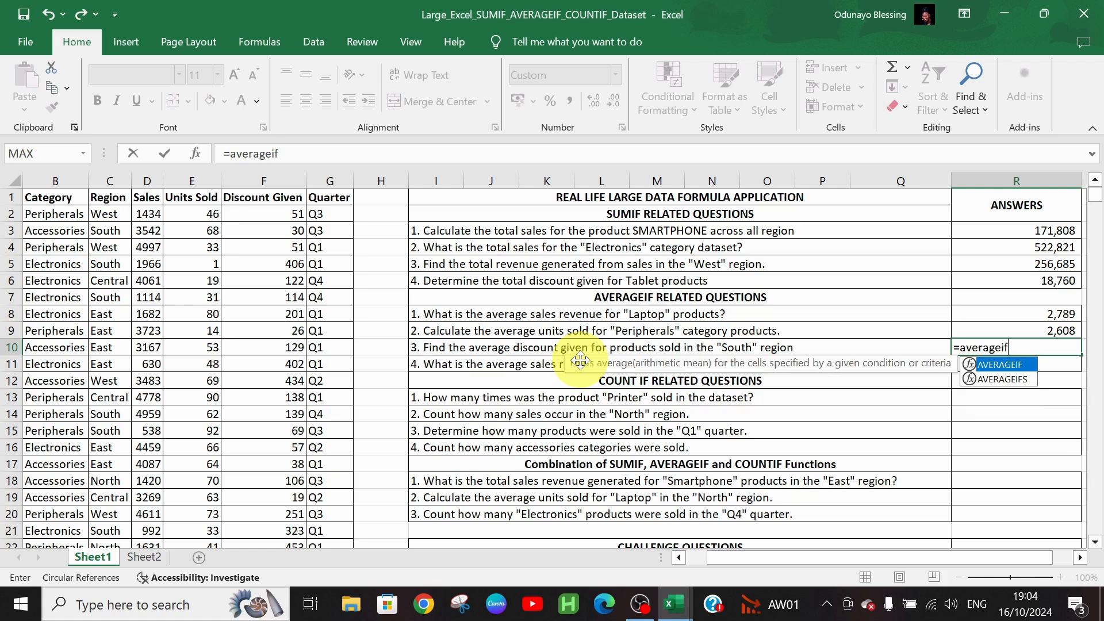
{"action": "type", "text": "("}
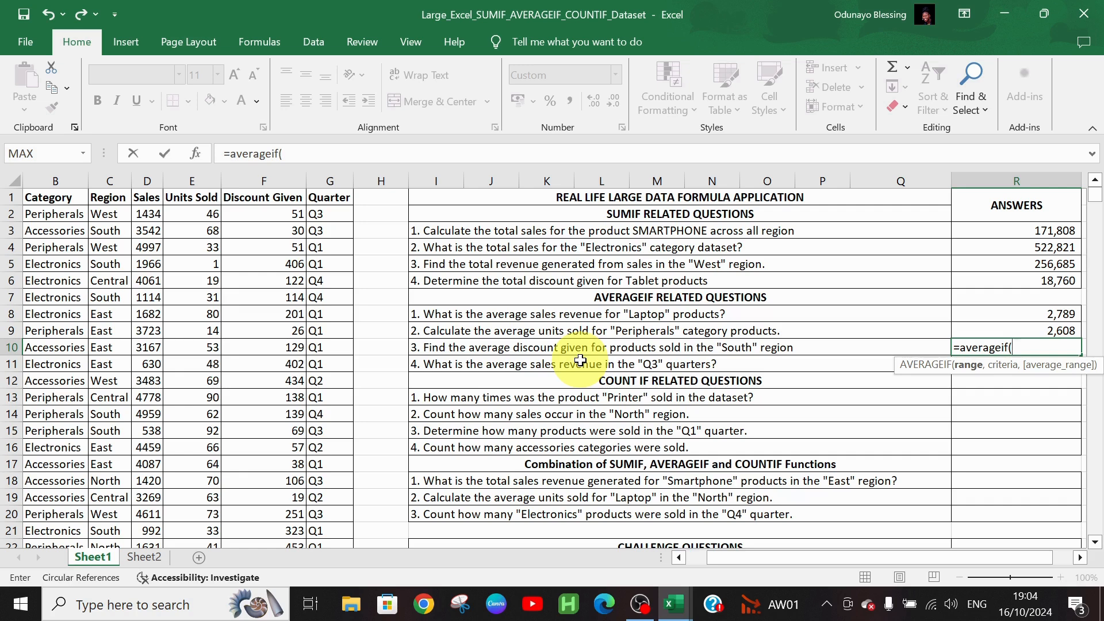
{"action": "left_click", "coordinate": [113, 217]}
{"action": "key", "text": "F8"}
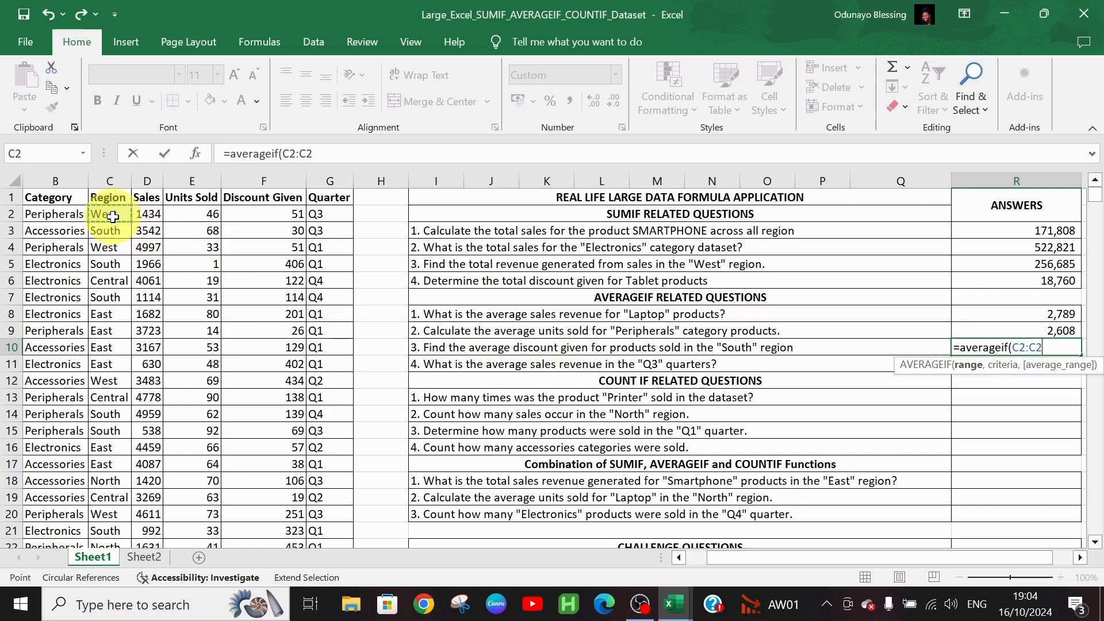
{"action": "key", "text": "BackSpace"}
{"action": "type", "text": "501,\""}
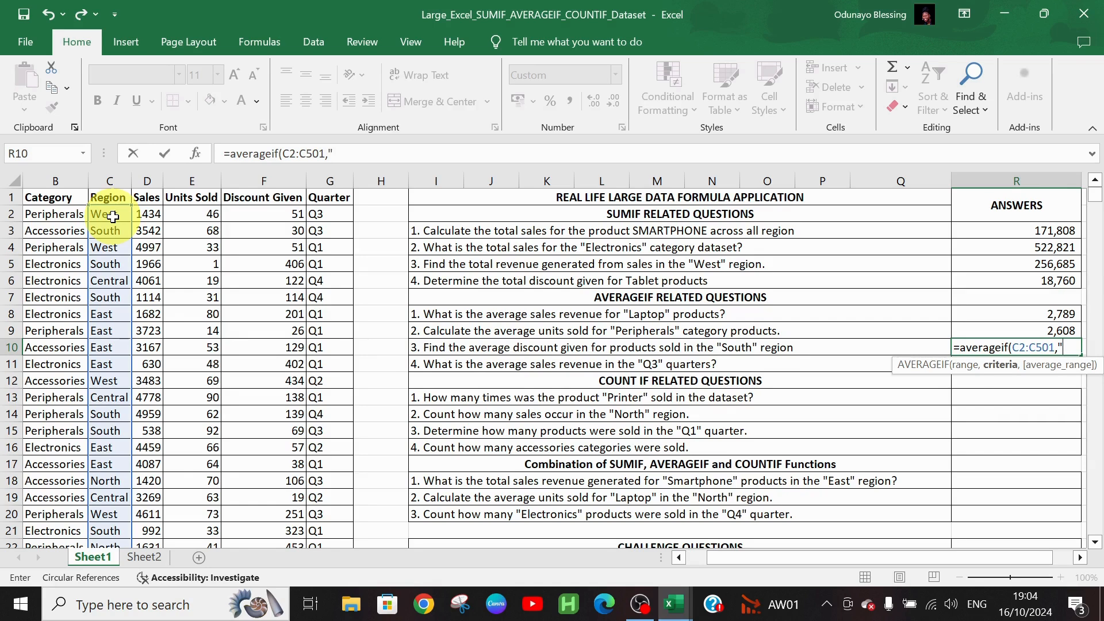
Complete the AVERAGEIF formula in R10 with the criteria "South" and the average range D2:D501, and enter it
{"action": "type", "text": "South"}
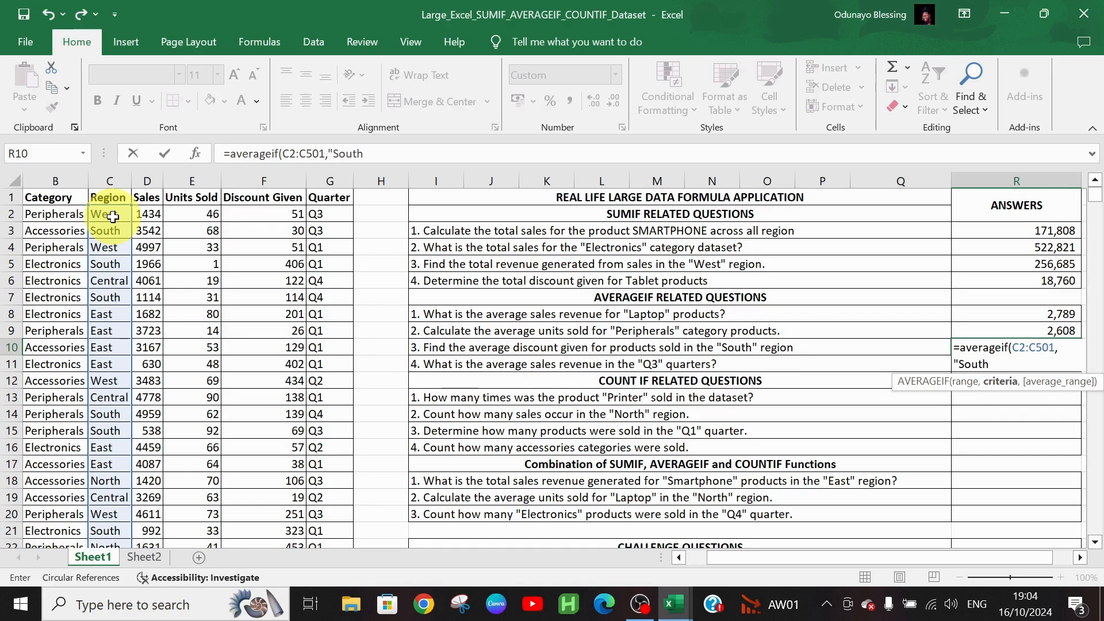
{"action": "type", "text": "\","}
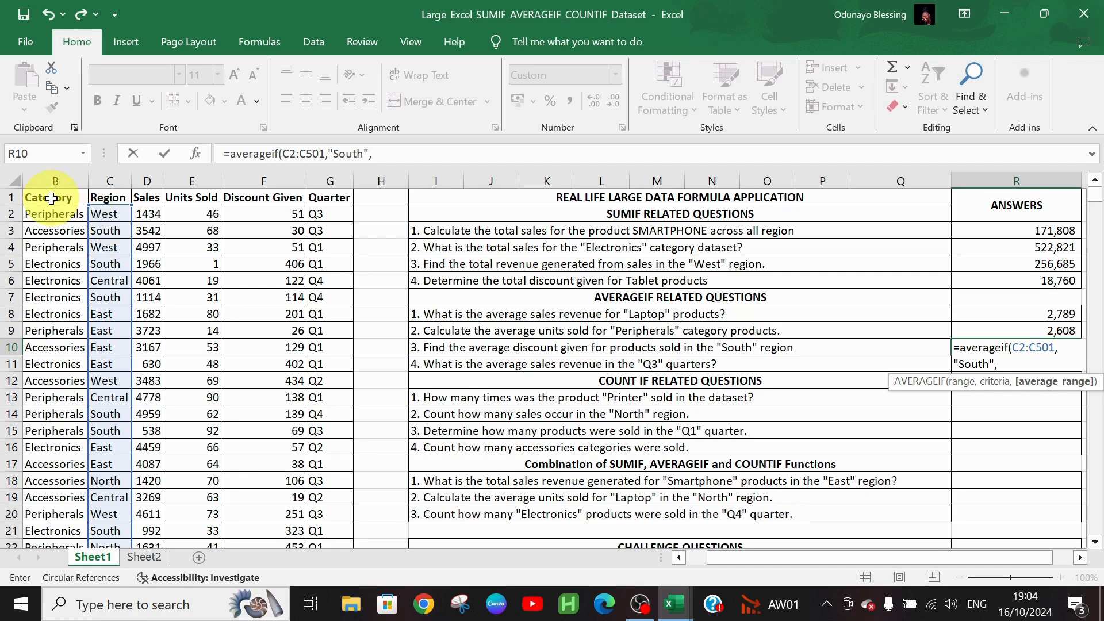
{"action": "left_click", "coordinate": [148, 214]}
{"action": "key", "text": "F8"}
{"action": "key", "text": "BackSpace"}
{"action": "type", "text": "501"}
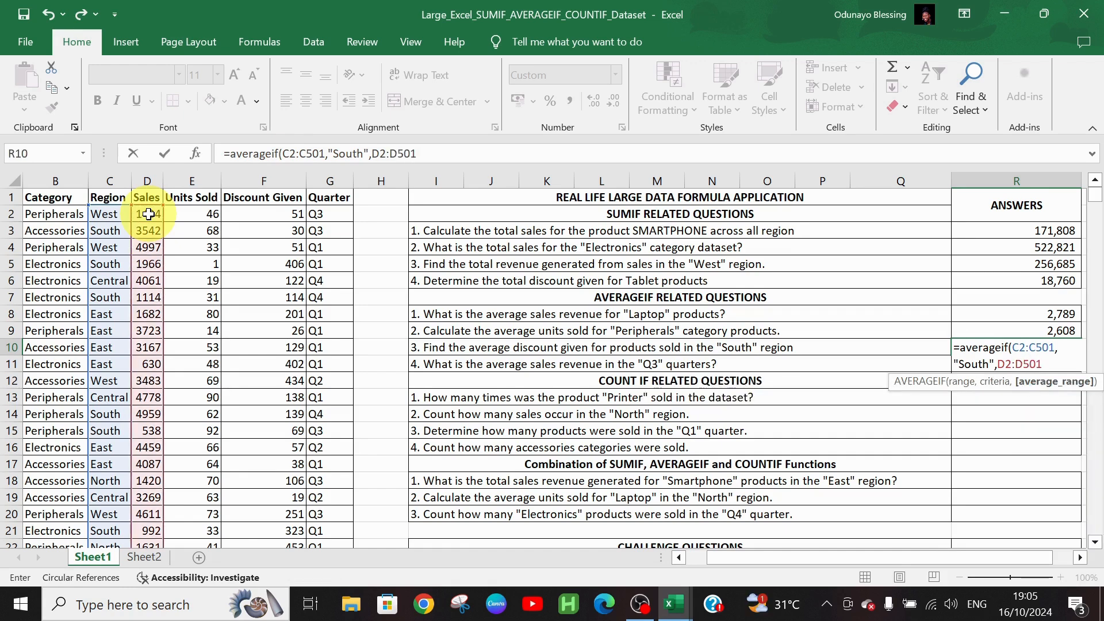
{"action": "type", "text": ")"}
{"action": "key", "text": "Return"}
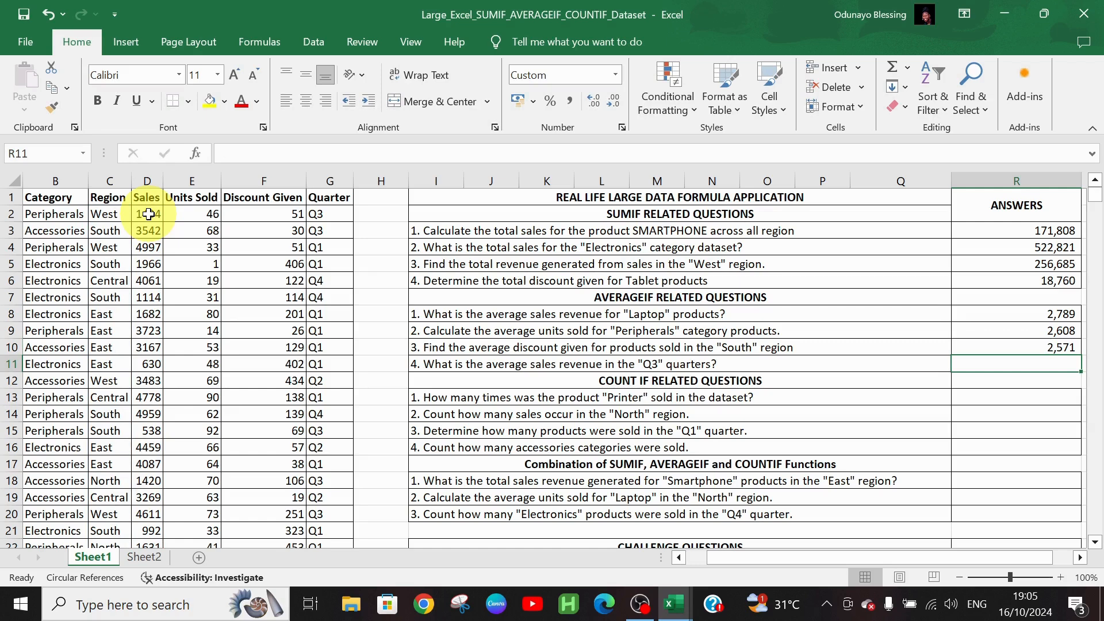
Start an AVERAGEIF formula in answer cell R11 with the quarter range G2:G501
{"action": "type", "text": "="}
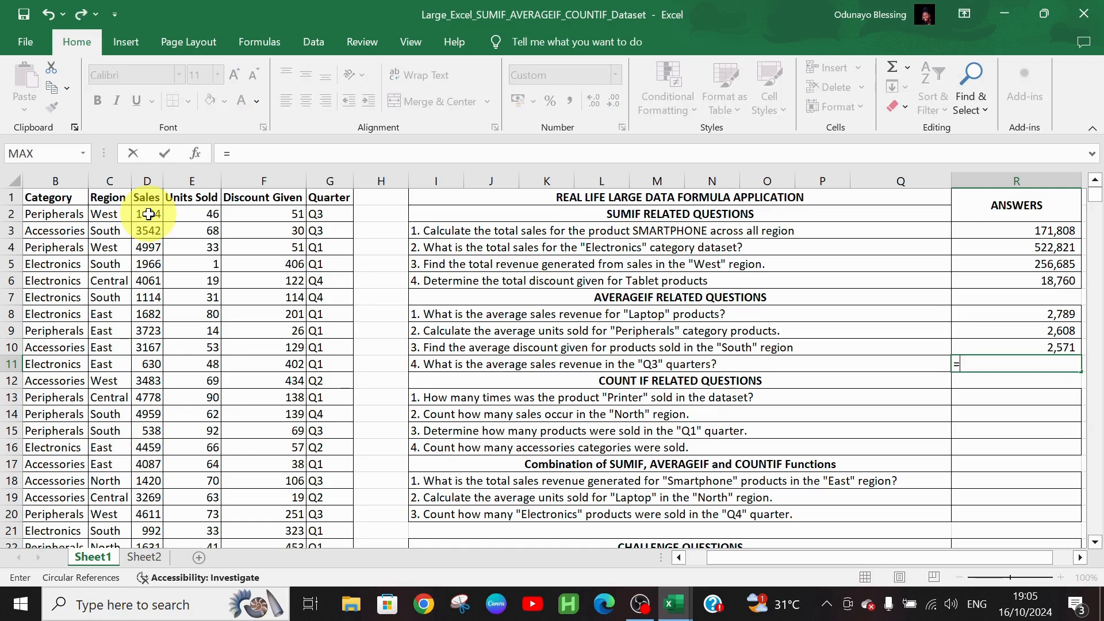
{"action": "type", "text": "averga"}
{"action": "type", "text": "e"}
{"action": "key", "text": "BackSpace"}
{"action": "key", "text": "BackSpace"}
{"action": "key", "text": "BackSpace"}
{"action": "type", "text": "age"}
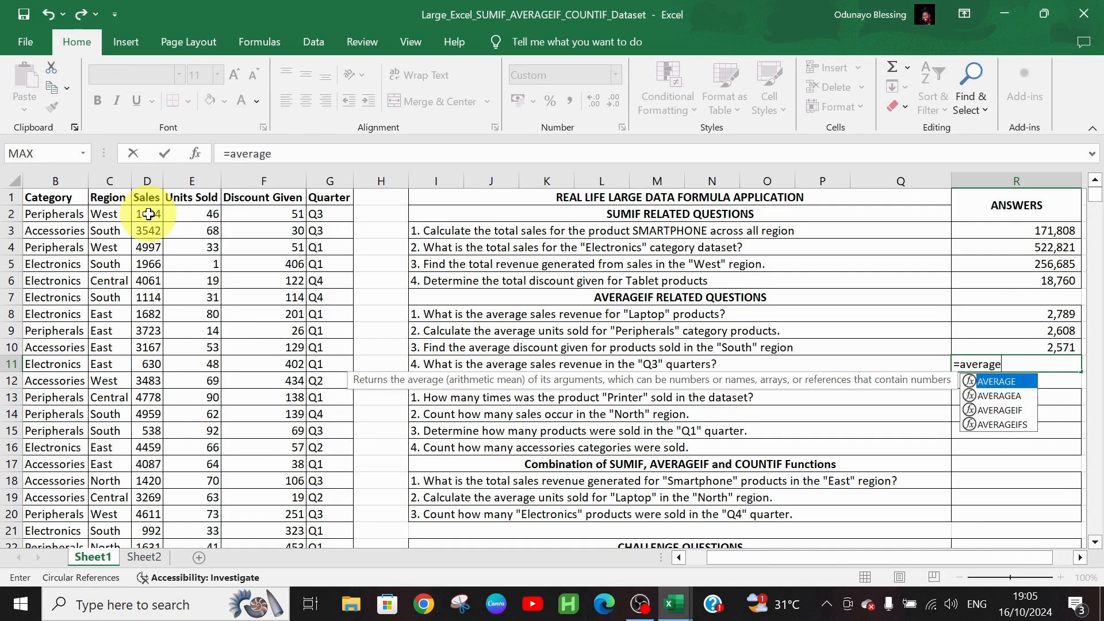
{"action": "type", "text": "if("}
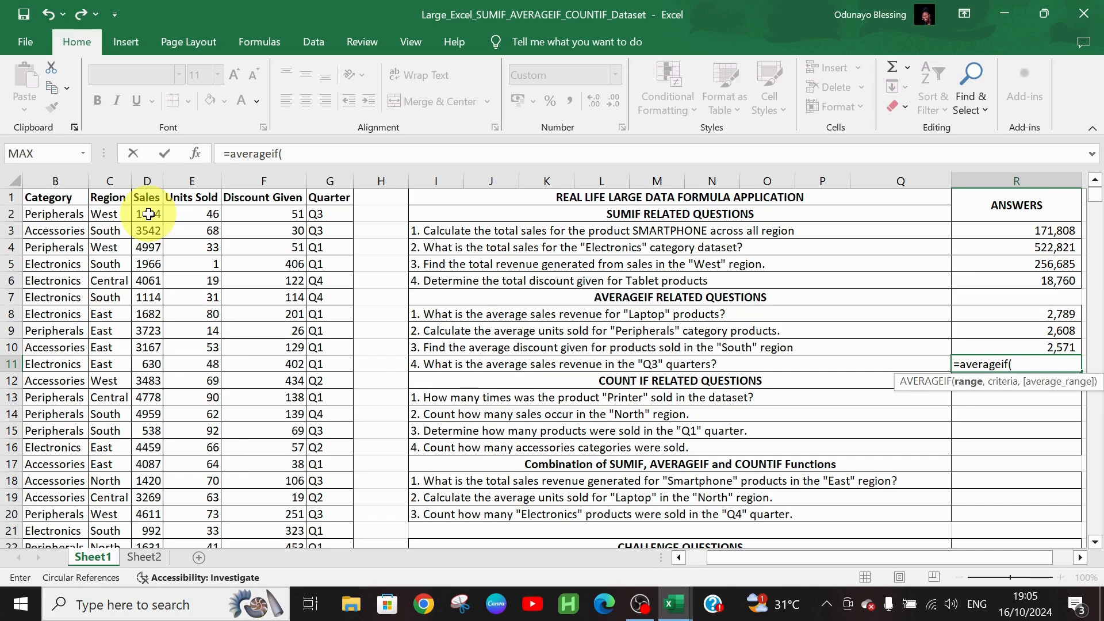
{"action": "left_click", "coordinate": [328, 216]}
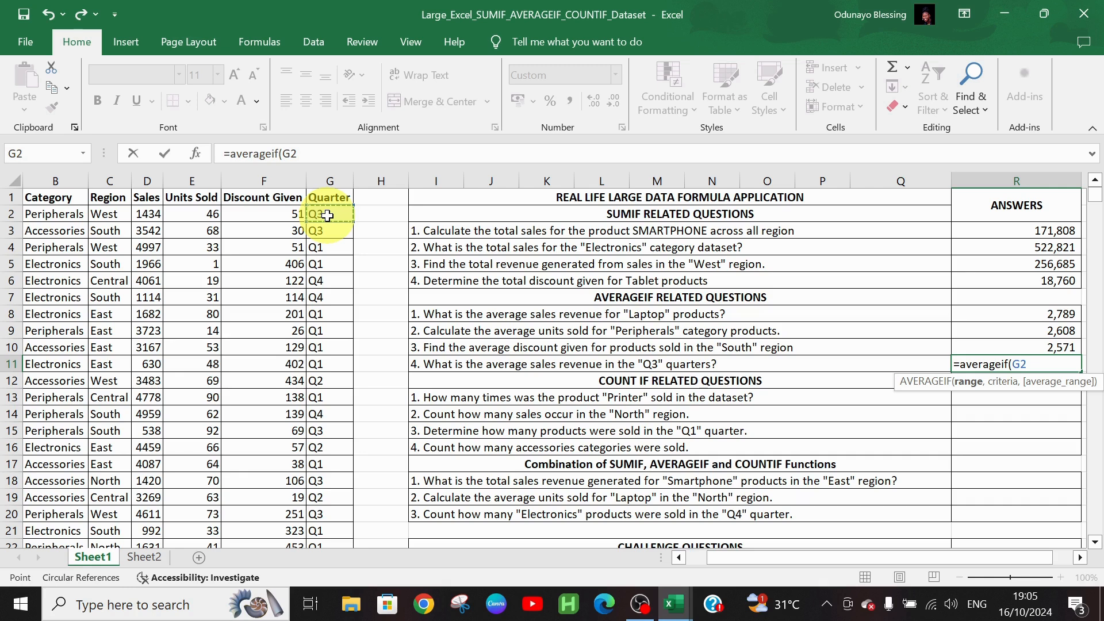
{"action": "key", "text": "F8"}
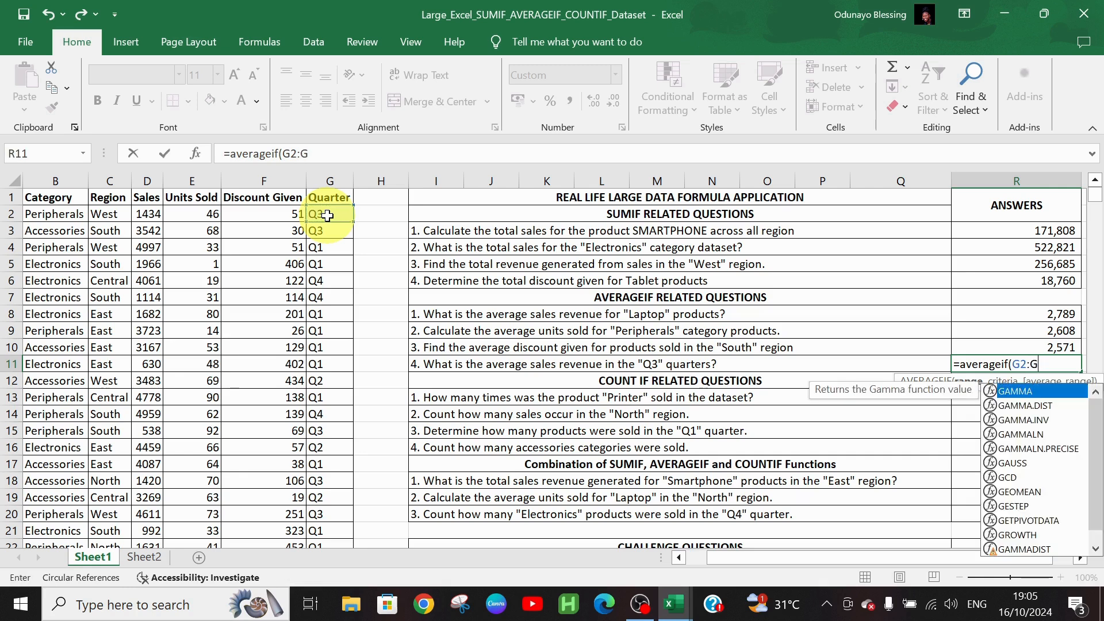
{"action": "key", "text": "ctrl+shift+Down"}
{"action": "type", "text": ",\""}
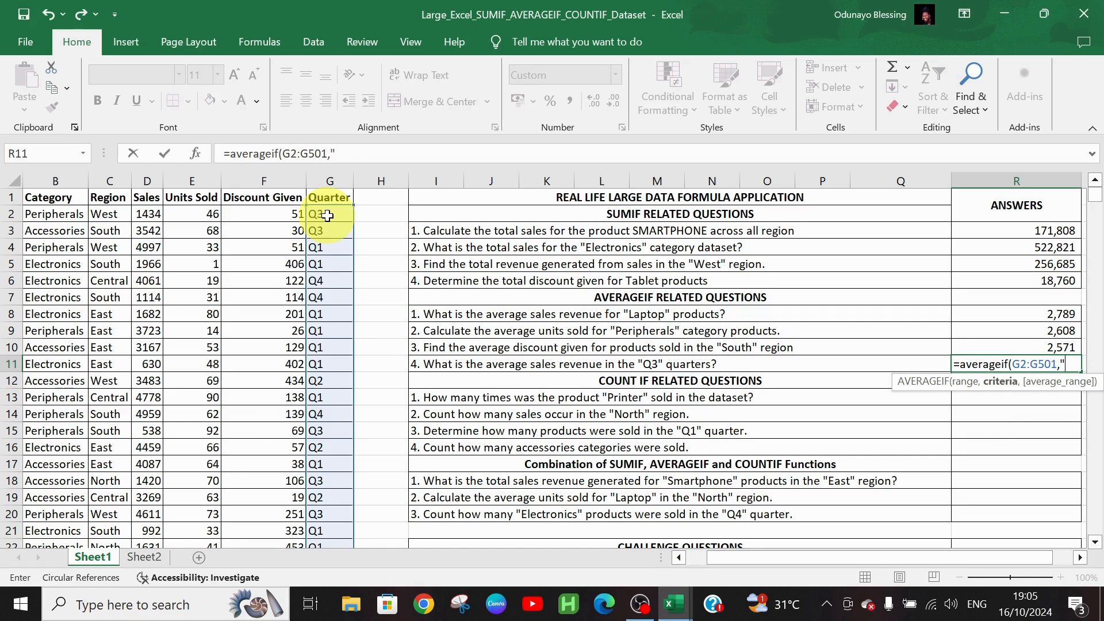
Complete the AVERAGEIF formula in R11 with the criteria "Q3" and the average range D2:D501, and enter it
{"action": "type", "text": "Q3\","}
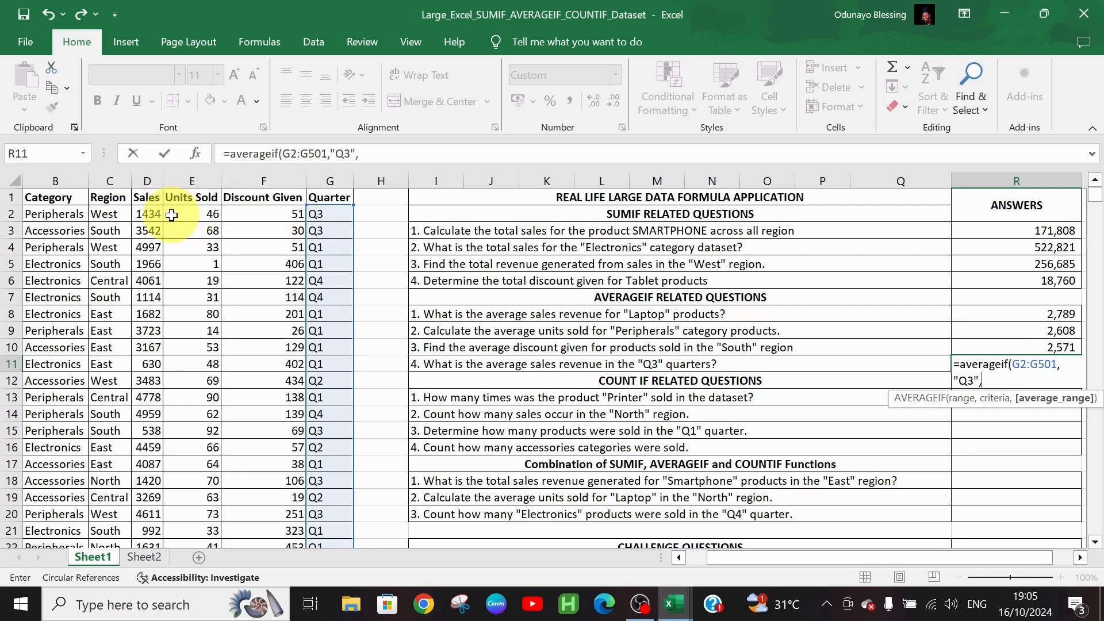
{"action": "left_click", "coordinate": [152, 214]}
{"action": "type", "text": ":D501"}
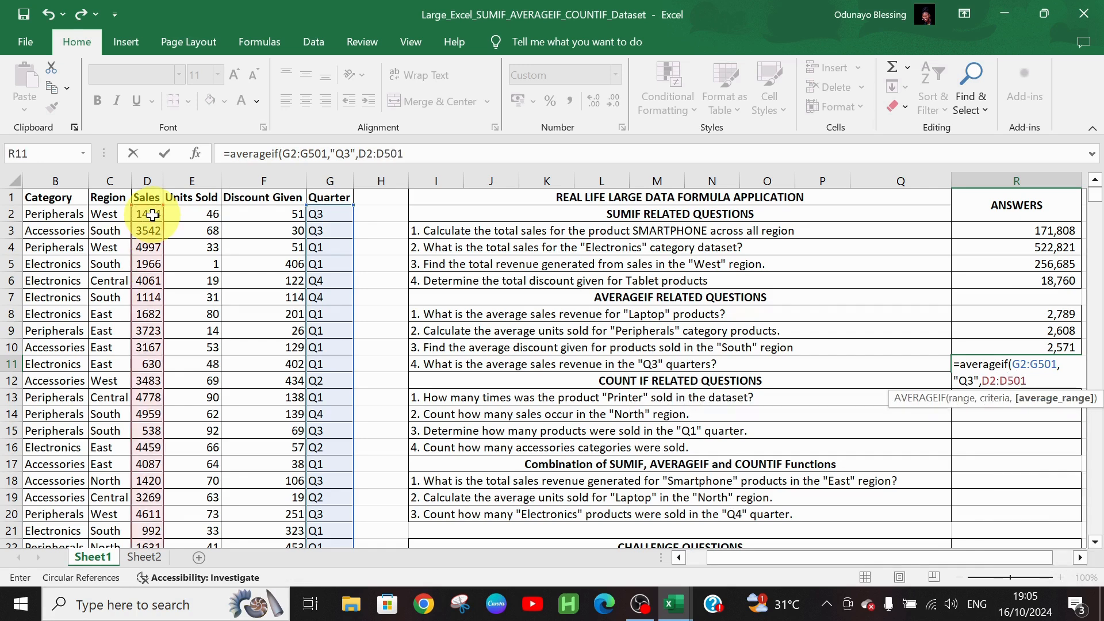
{"action": "type", "text": ")"}
{"action": "key", "text": "Return"}
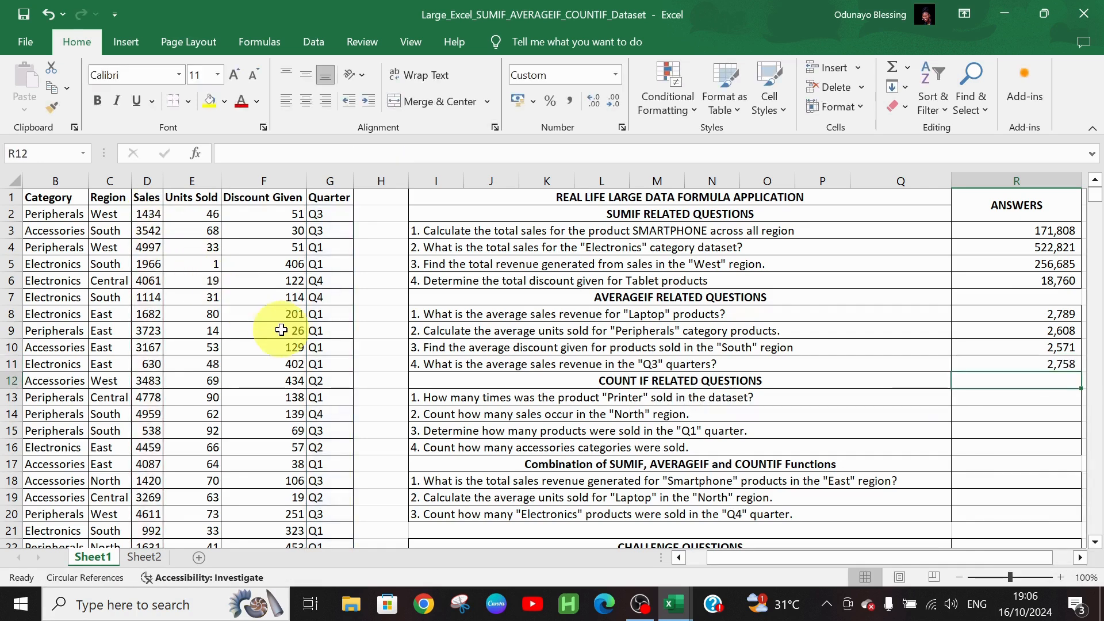
Start a COUNTIF formula in answer cell R13 for the question on how often "Printer" was sold
{"action": "left_click", "coordinate": [966, 402]}
{"action": "type", "text": "="}
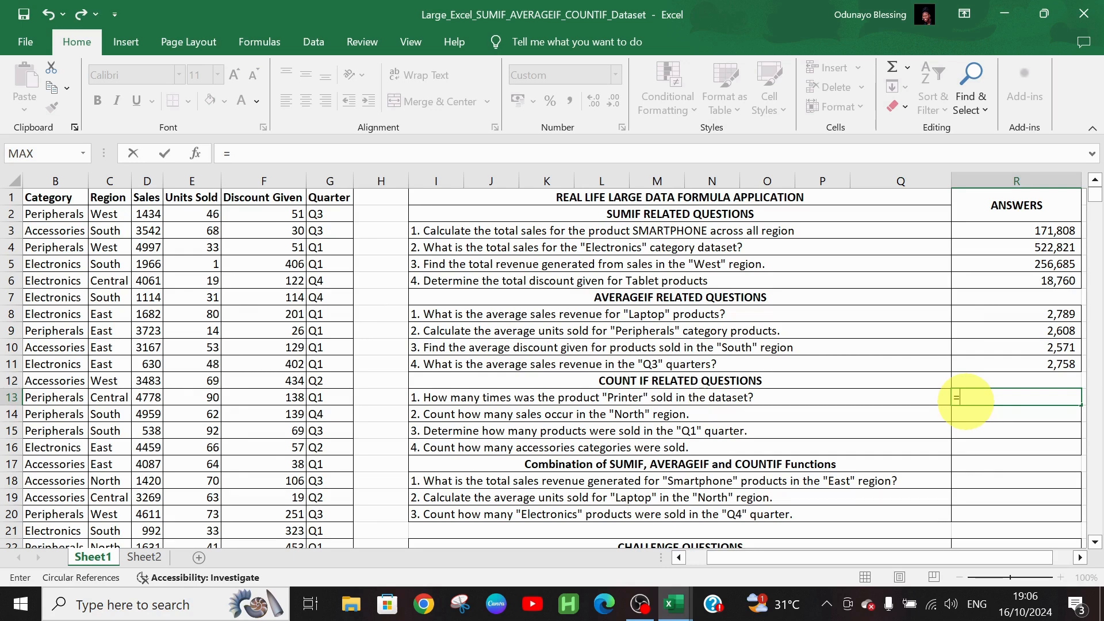
{"action": "type", "text": "COUNIF"}
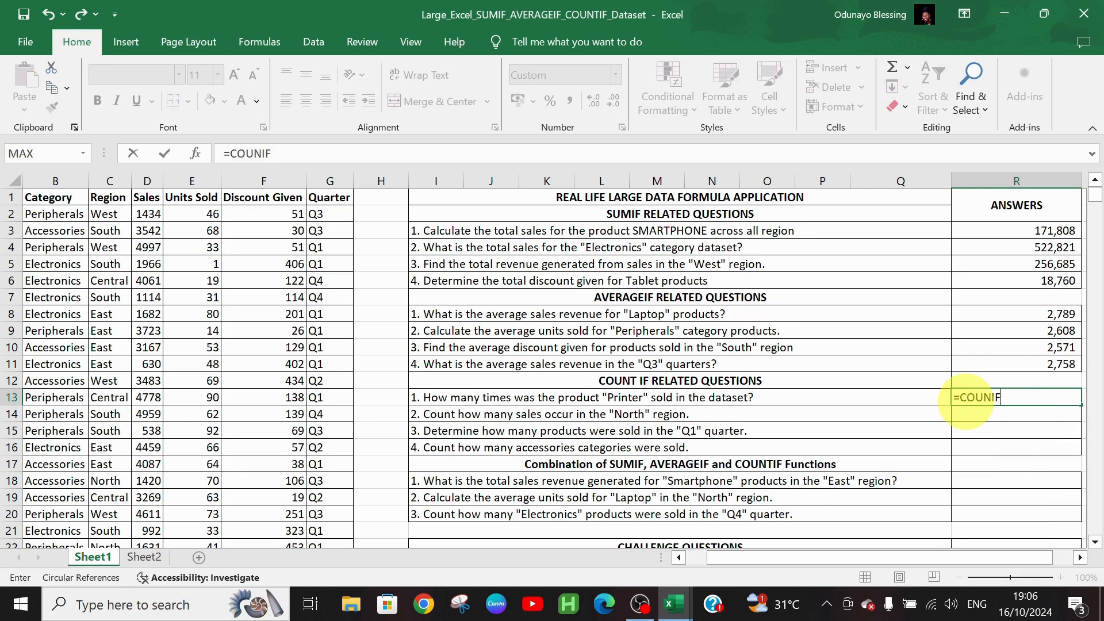
{"action": "key", "text": "BackSpace"}
{"action": "key", "text": "BackSpace"}
{"action": "type", "text": "TF"}
{"action": "key", "text": "BackSpace"}
{"action": "type", "text": "IF"}
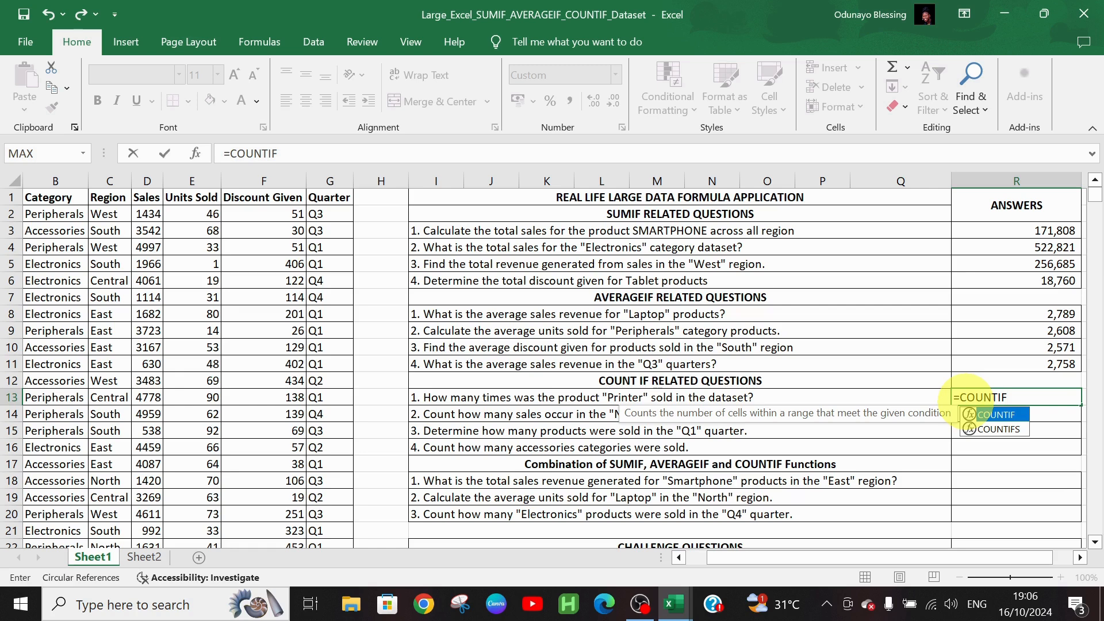
{"action": "type", "text": "("}
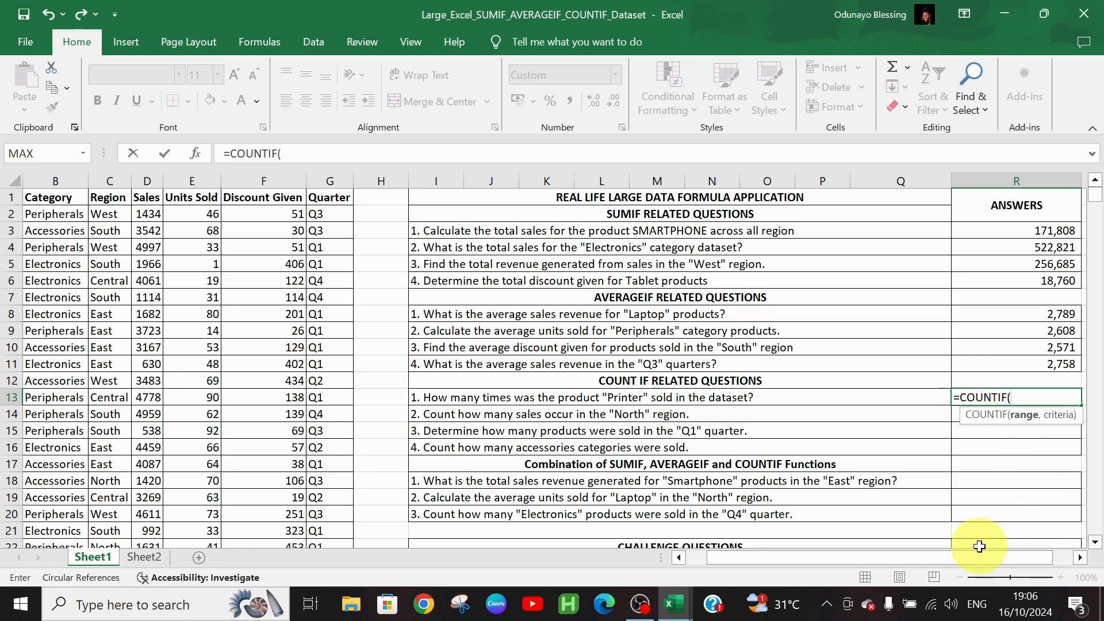
Give the COUNTIF formula in R13 the product range A2:A501
{"action": "left_click_drag", "start_coordinate": [955, 557], "coordinate": [760, 543]}
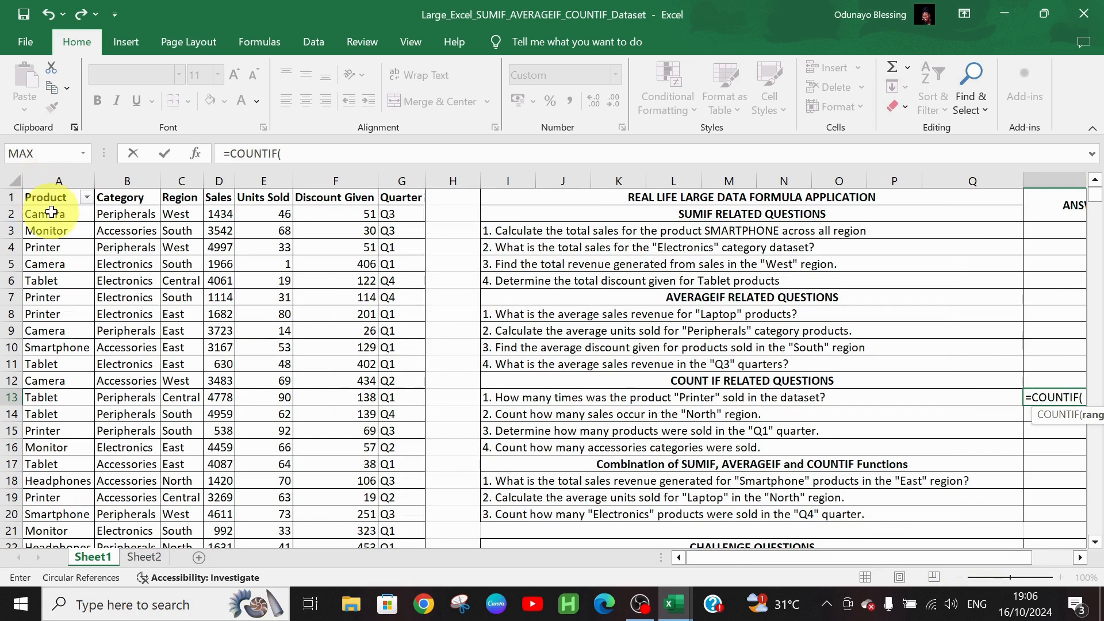
{"action": "left_click", "coordinate": [45, 211]}
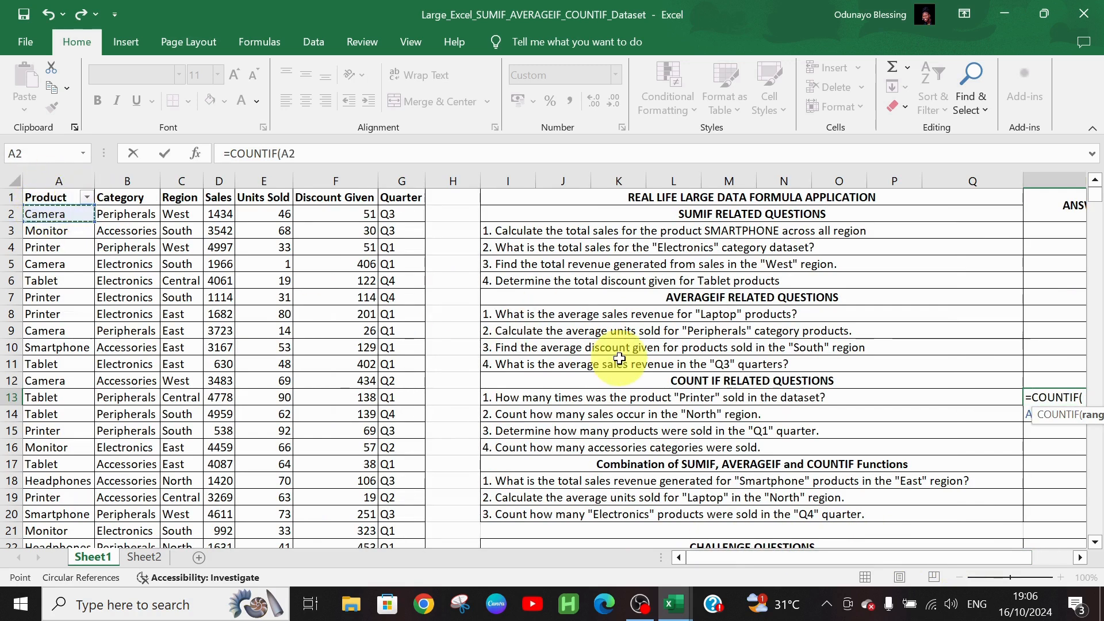
{"action": "key", "text": "F8"}
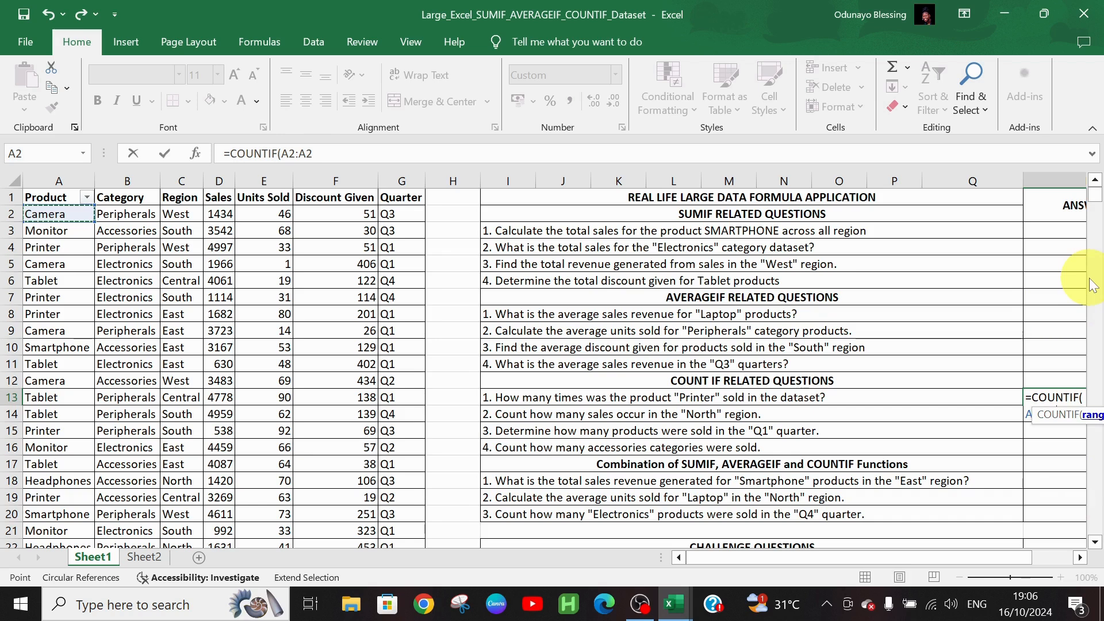
{"action": "key", "text": "BackSpace"}
{"action": "type", "text": "501"}
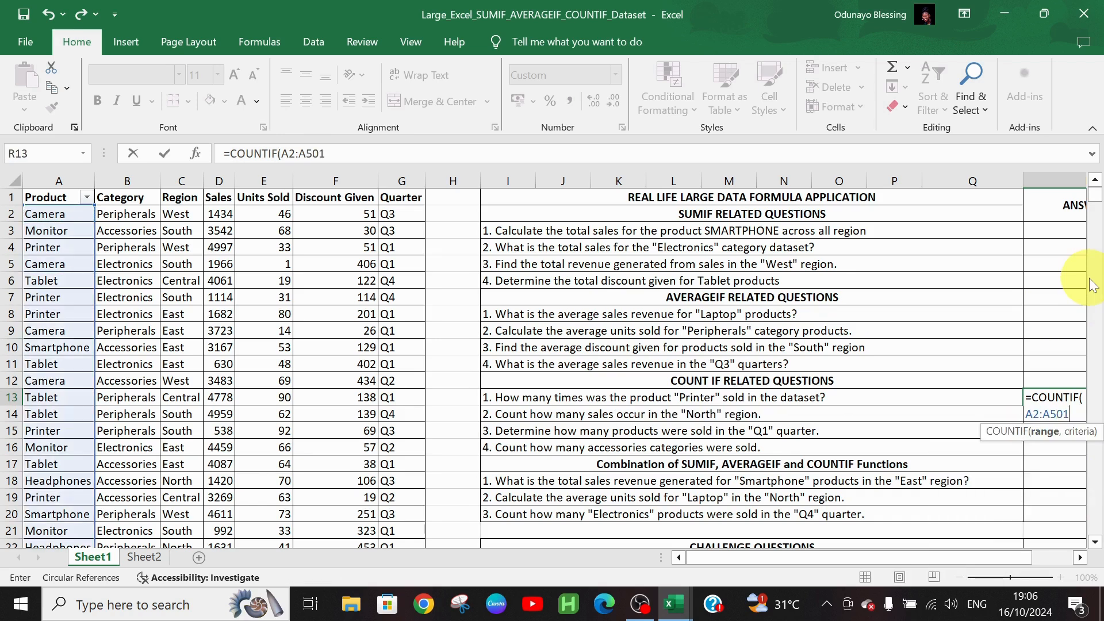
{"action": "type", "text": ","}
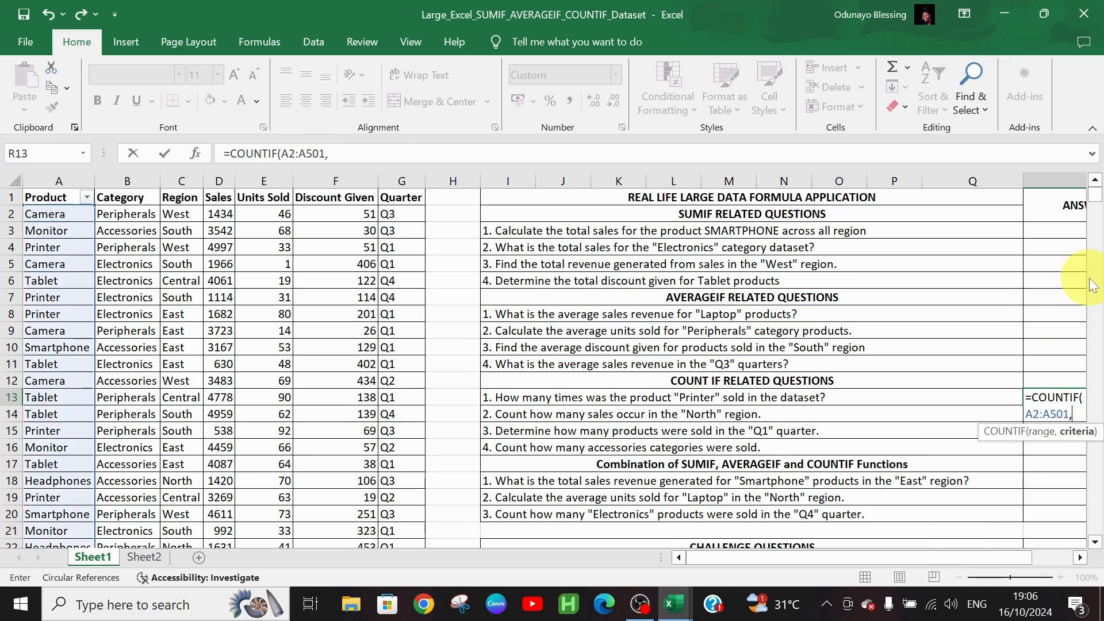
Complete the COUNTIF formula in R13 with the criteria "Printer" and enter it
{"action": "left_click", "coordinate": [1082, 557]}
{"action": "left_click", "coordinate": [1082, 557]}
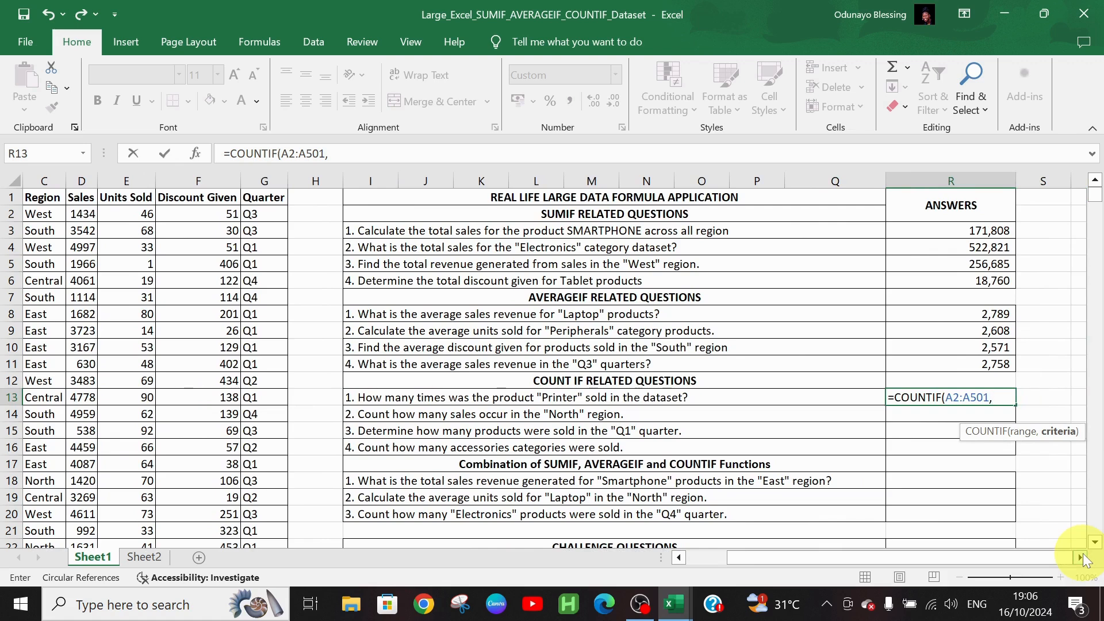
{"action": "type", "text": "\"p"}
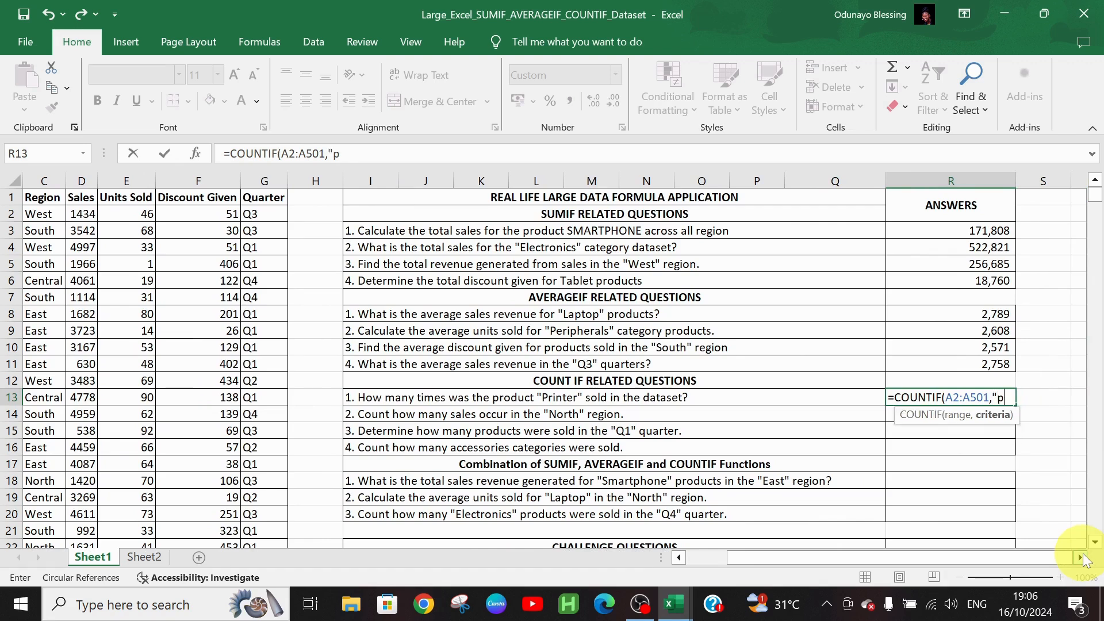
{"action": "type", "text": "RINTER"}
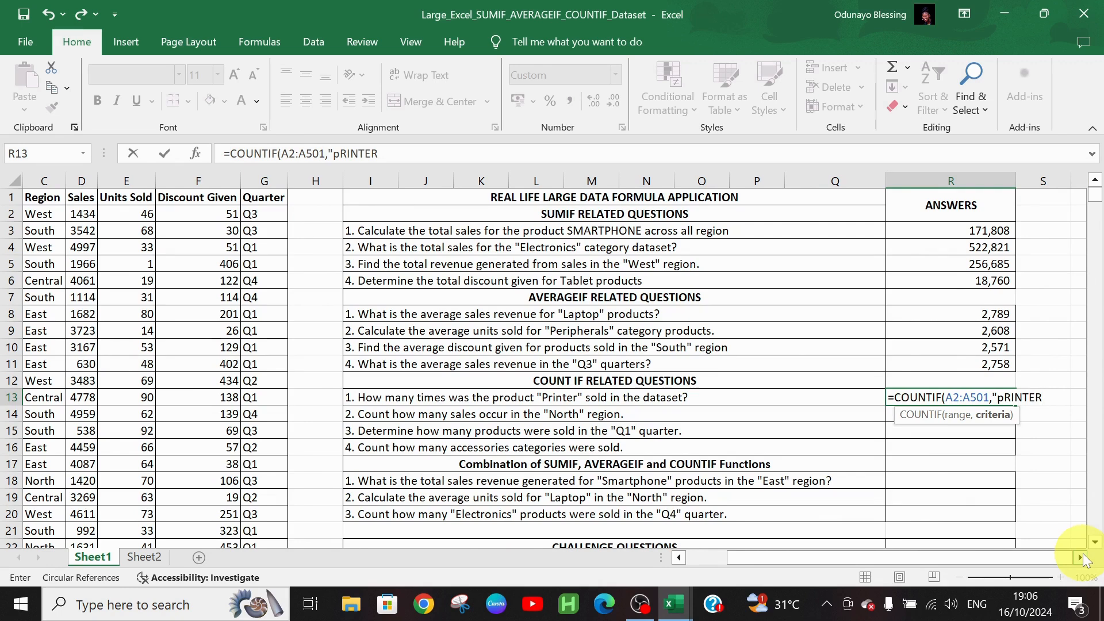
{"action": "key", "text": "BackSpace"}
{"action": "key", "text": "BackSpace"}
{"action": "key", "text": "BackSpace"}
{"action": "key", "text": "BackSpace"}
{"action": "key", "text": "BackSpace"}
{"action": "key", "text": "BackSpace"}
{"action": "key", "text": "BackSpace"}
{"action": "type", "text": "Pr"}
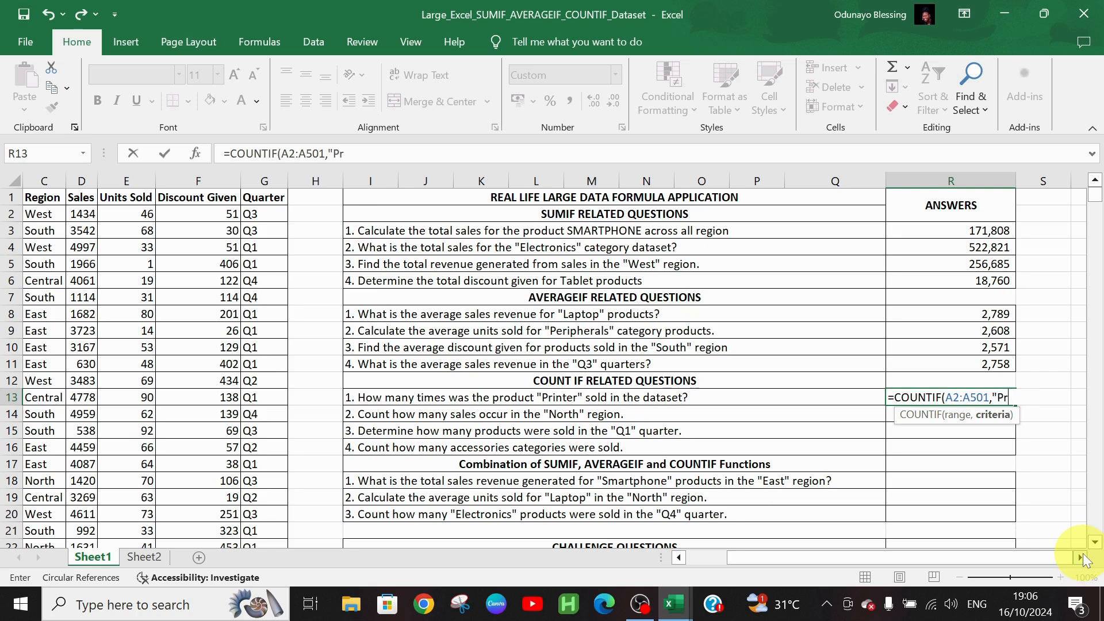
{"action": "type", "text": "inter\")"}
{"action": "key", "text": "ctrl+Return"}
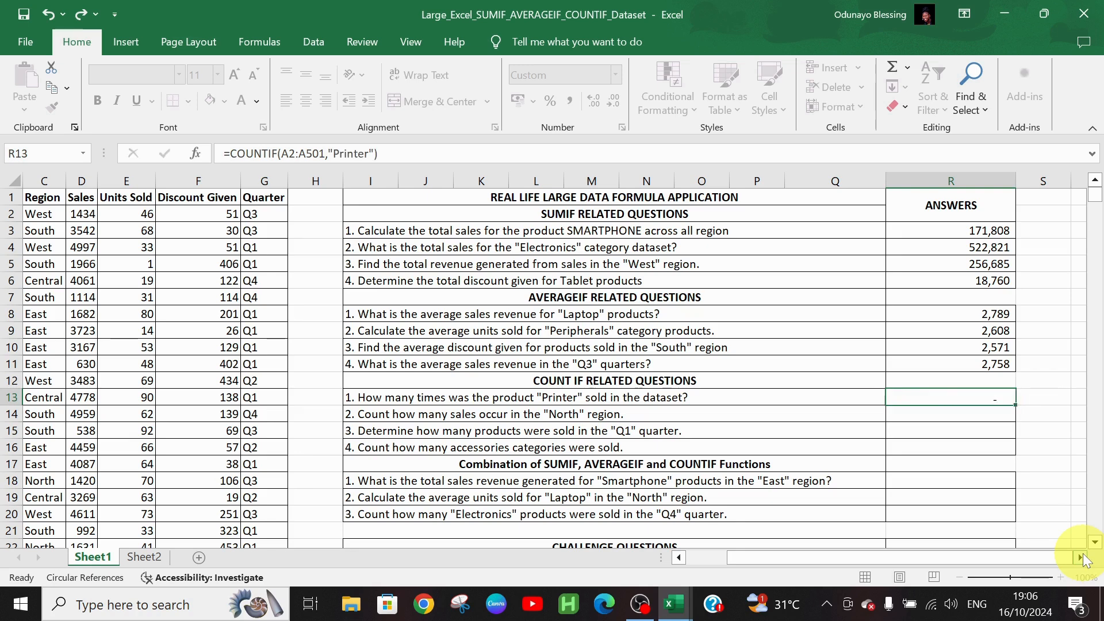
{"action": "key", "text": "Return"}
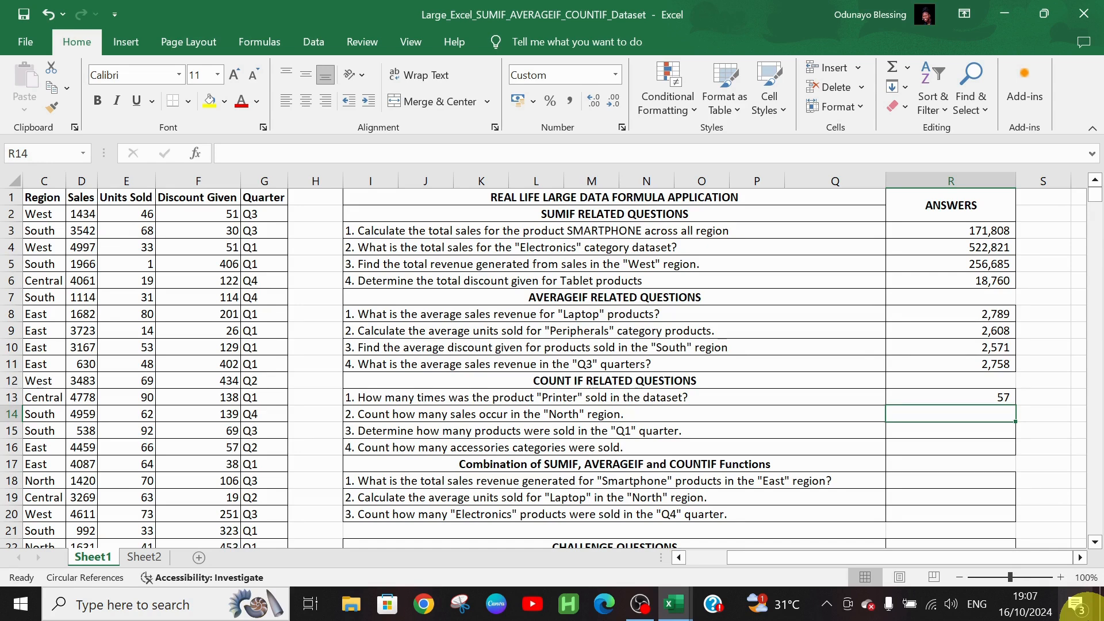
Enter a COUNTIF formula in R14 that counts "North" in the region range C2:C501
{"action": "type", "text": "=COUNTIF("}
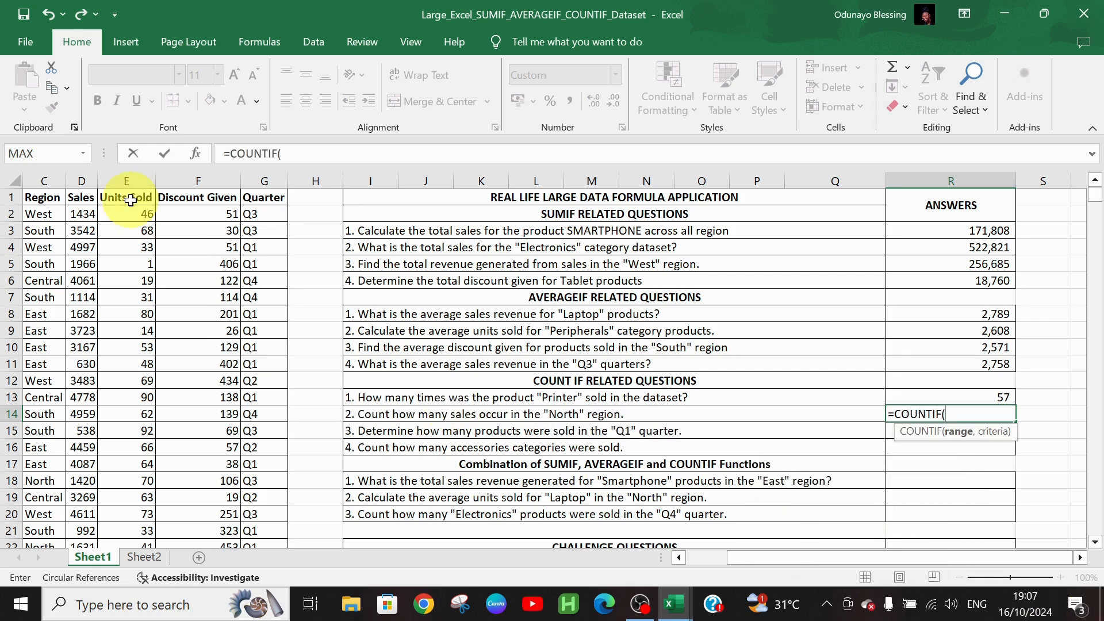
{"action": "left_click", "coordinate": [53, 211]}
{"action": "type", "text": ":C501"}
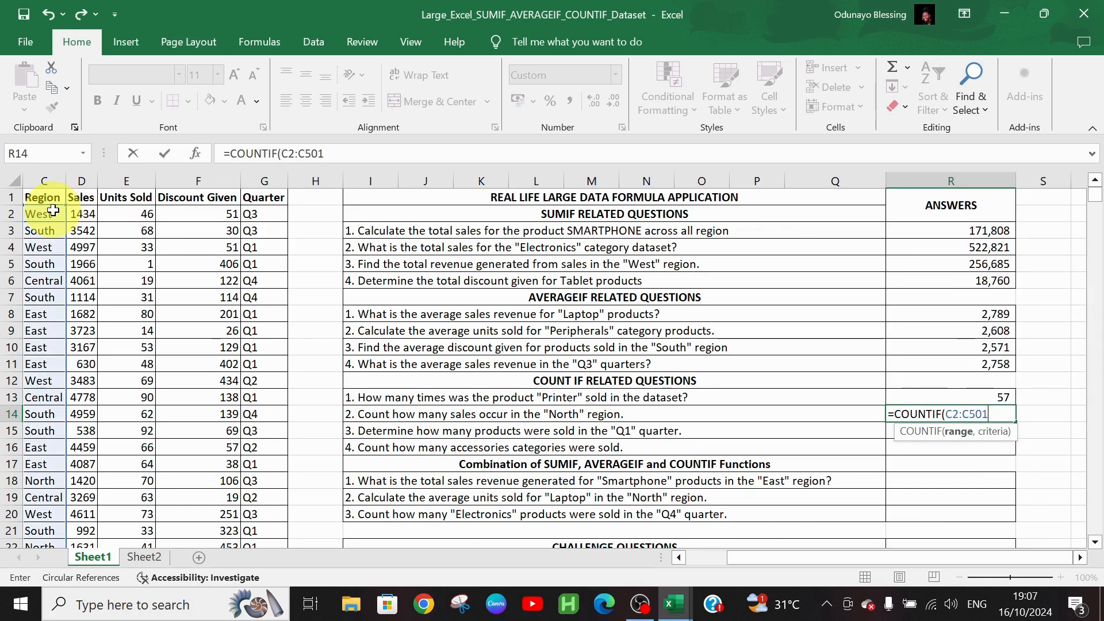
{"action": "type", "text": ","}
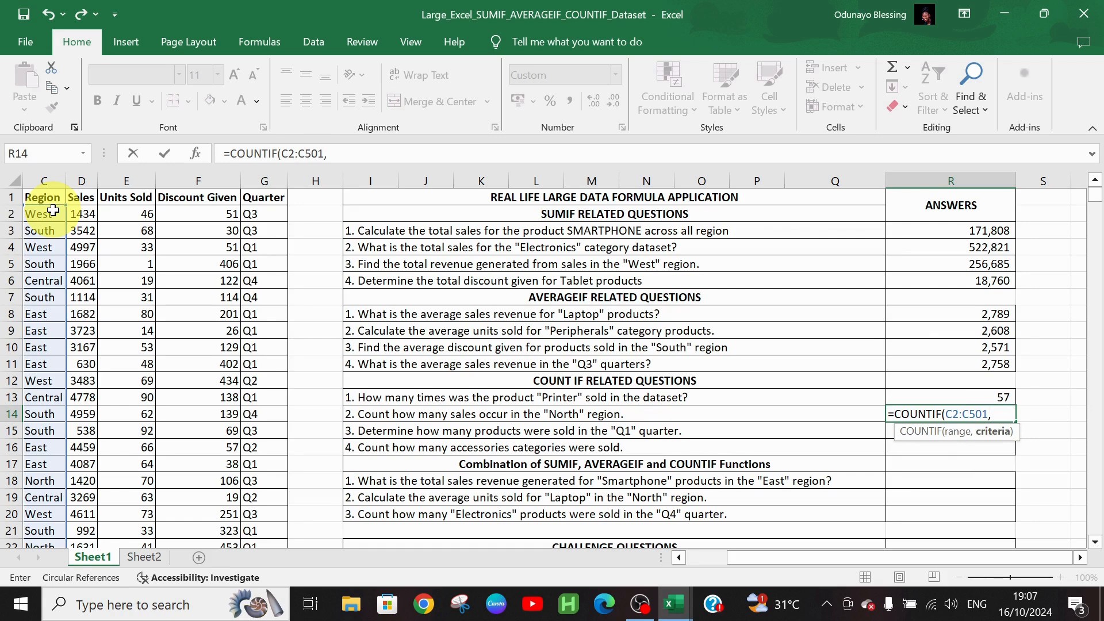
{"action": "type", "text": "\"nORTH\","}
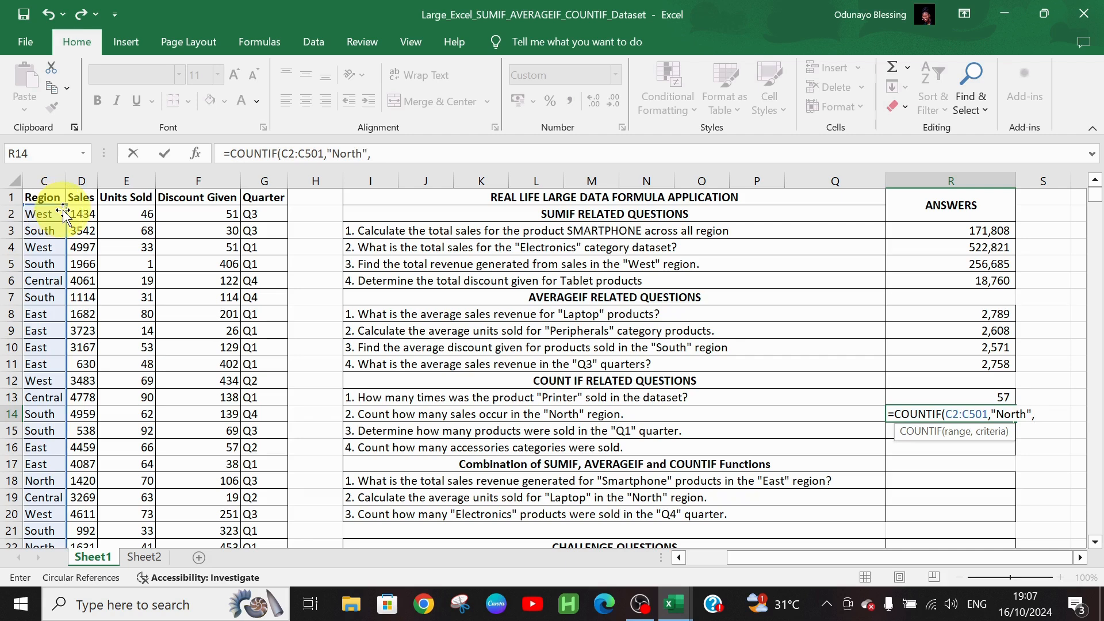
{"action": "left_click", "coordinate": [77, 210]}
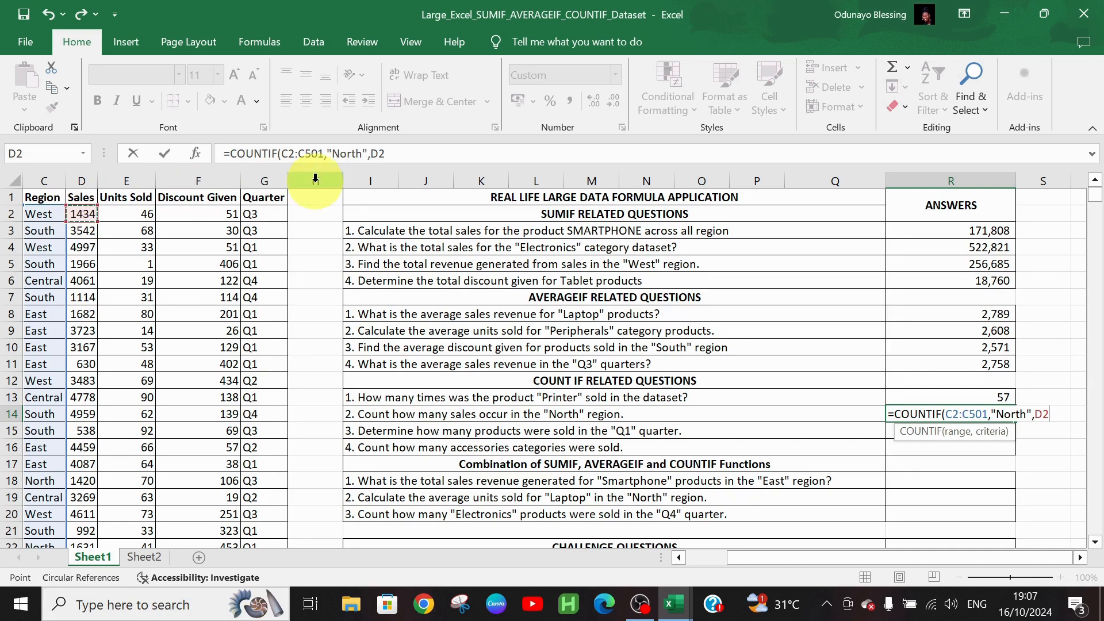
{"action": "key", "text": "BackSpace"}
{"action": "key", "text": "BackSpace"}
{"action": "key", "text": "BackSpace"}
{"action": "type", "text": ")"}
{"action": "key", "text": "Return"}
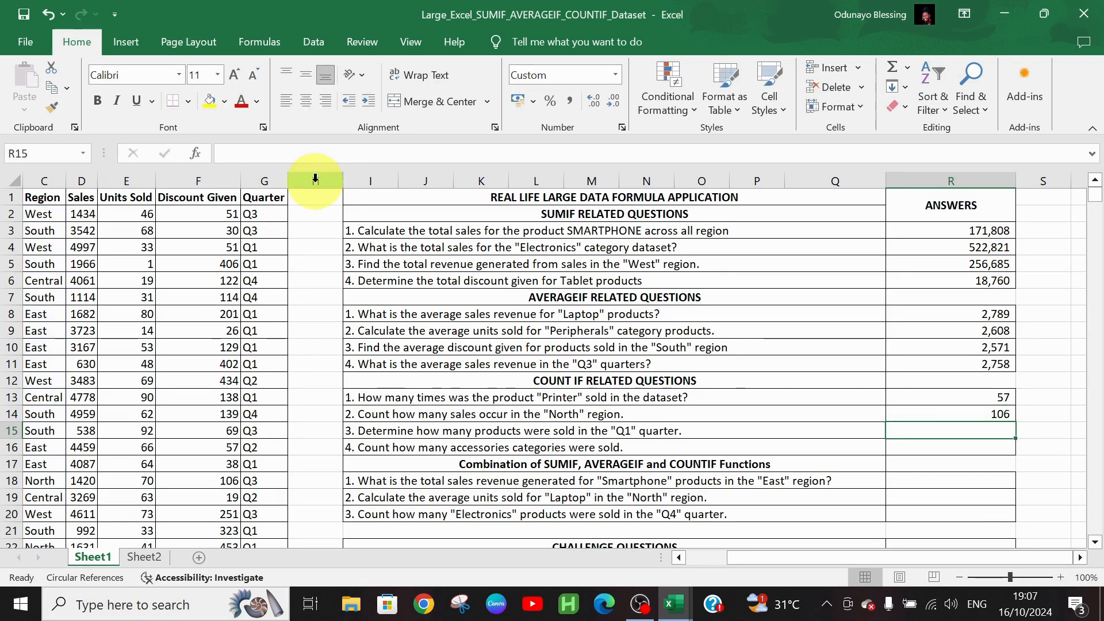
Enter a COUNTIF formula in R15 that counts "Q1" in the quarter range G2:G501
{"action": "type", "text": "="}
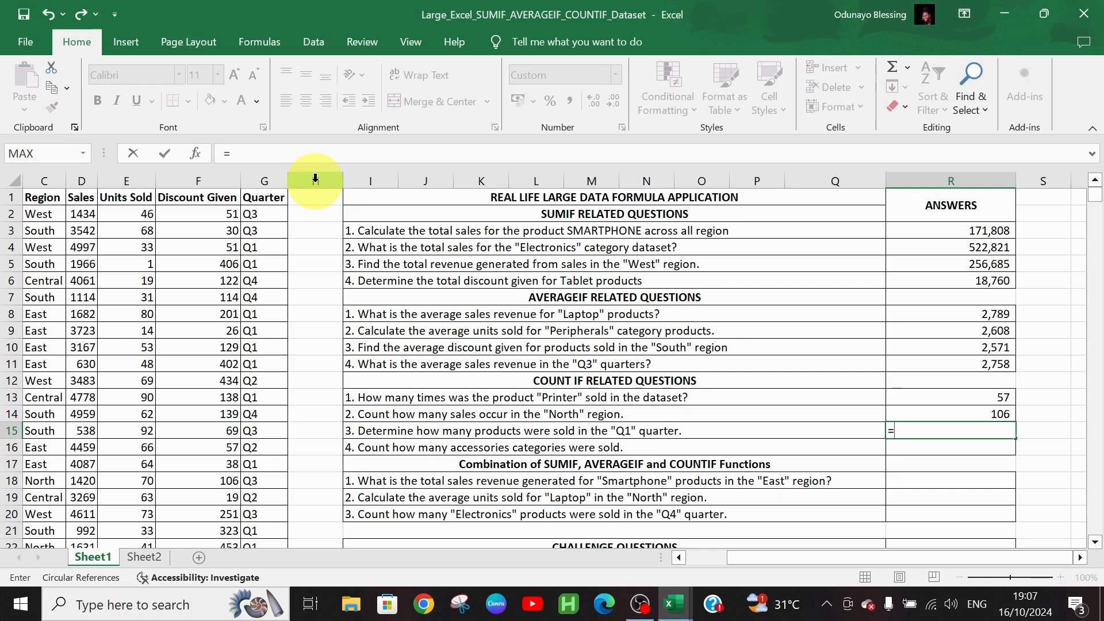
{"action": "type", "text": "co"}
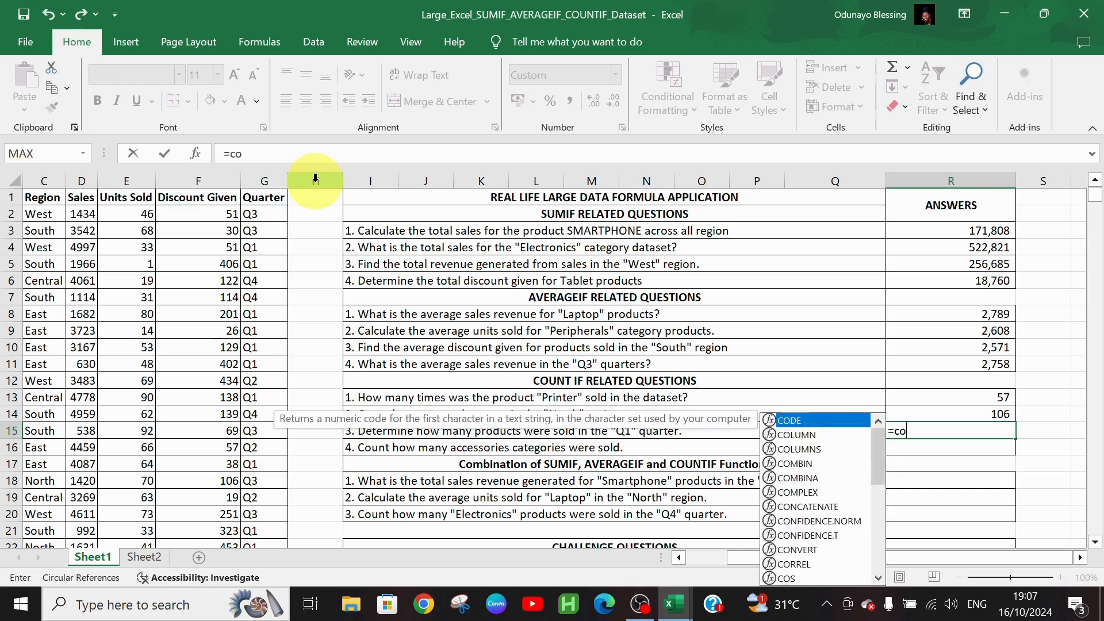
{"action": "type", "text": "untif("}
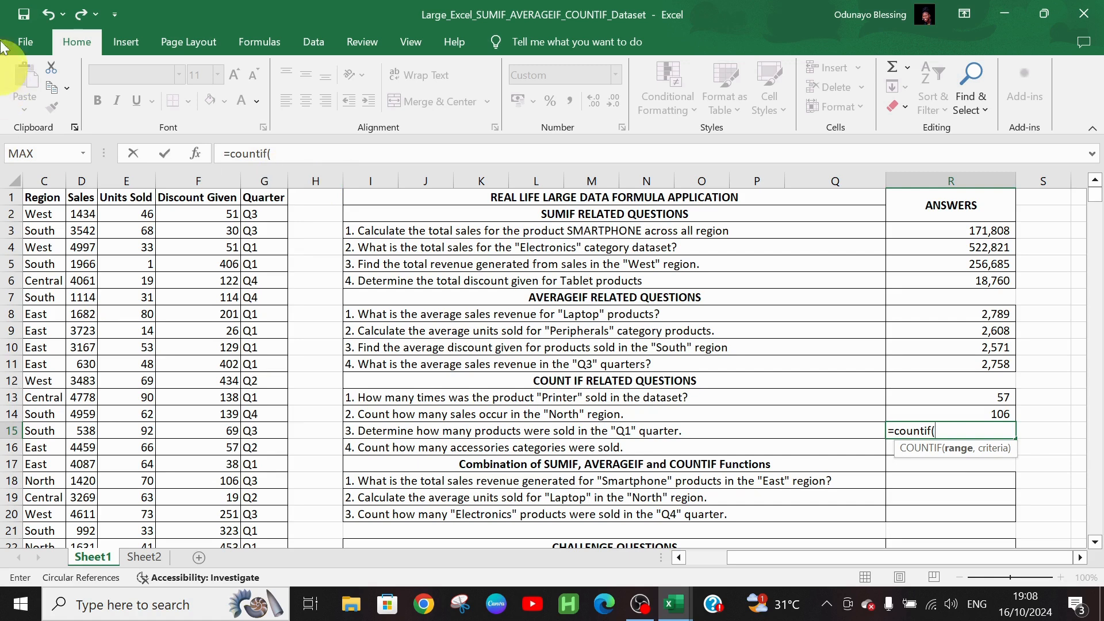
{"action": "left_click", "coordinate": [264, 211]}
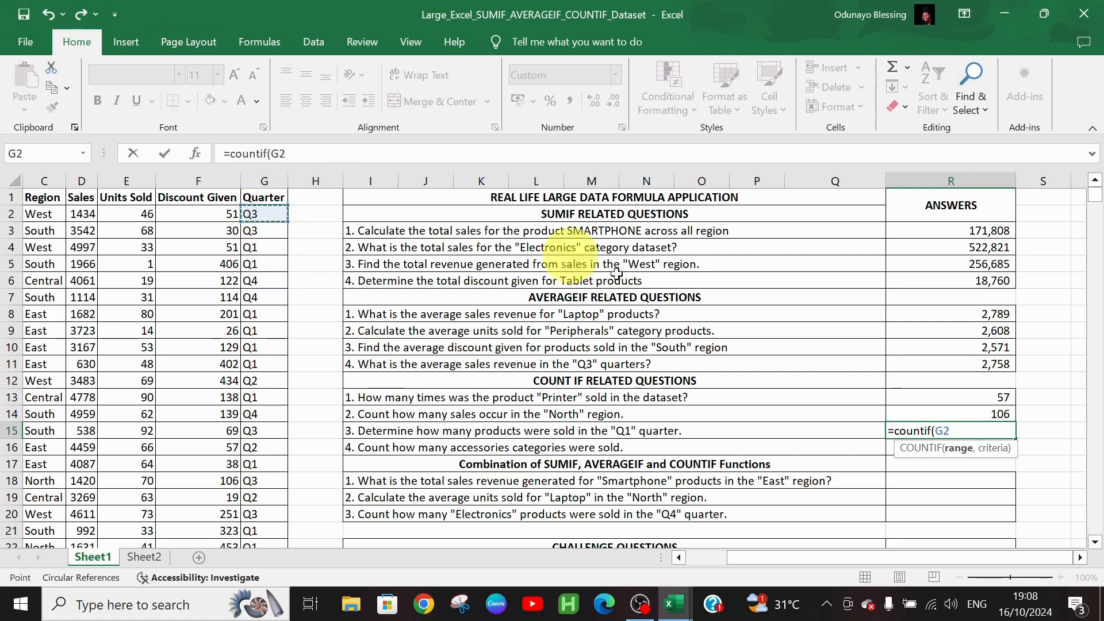
{"action": "type", "text": ":G"}
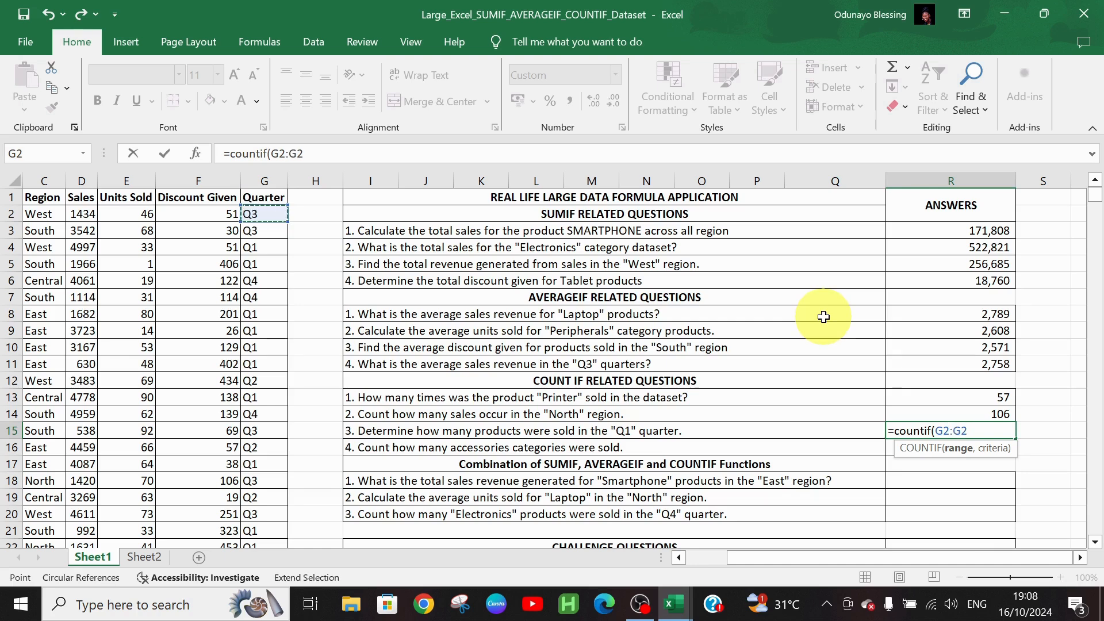
{"action": "type", "text": "501,\""}
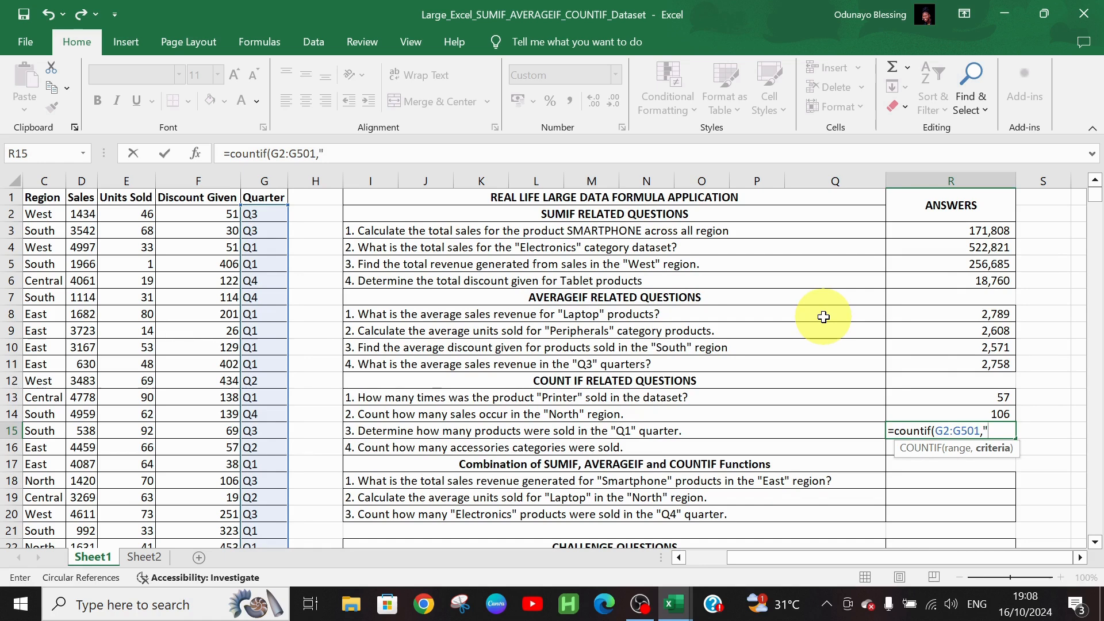
{"action": "type", "text": "Q1\")"}
{"action": "key", "text": "Return"}
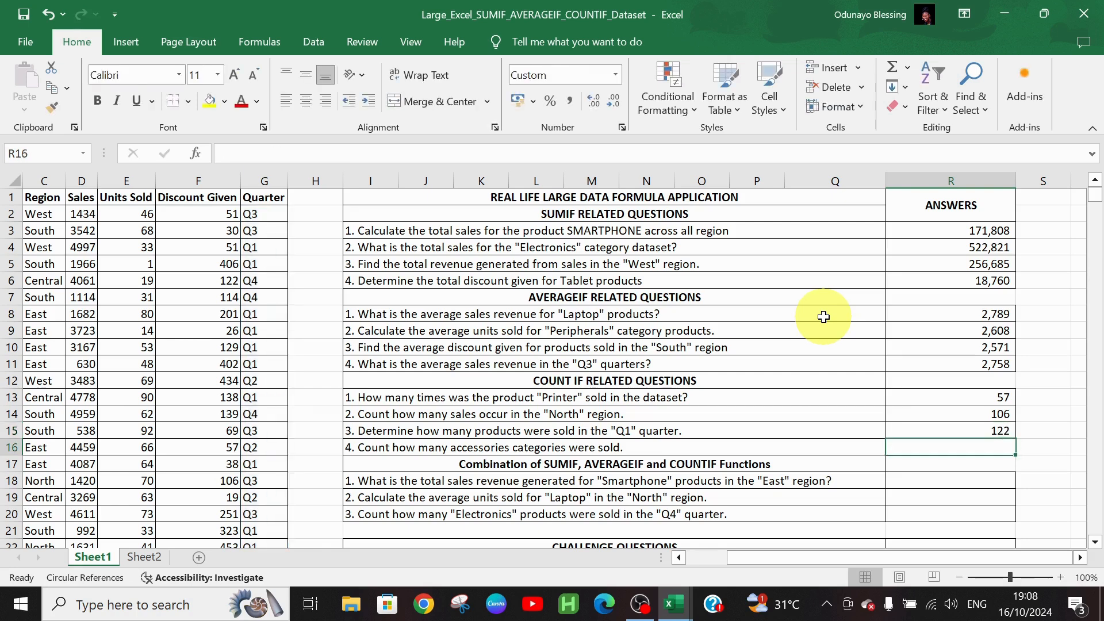
Enter a COUNTIF formula in R16 over the category range B2:B501 with the criteria "Accesspories"
{"action": "type", "text": "="}
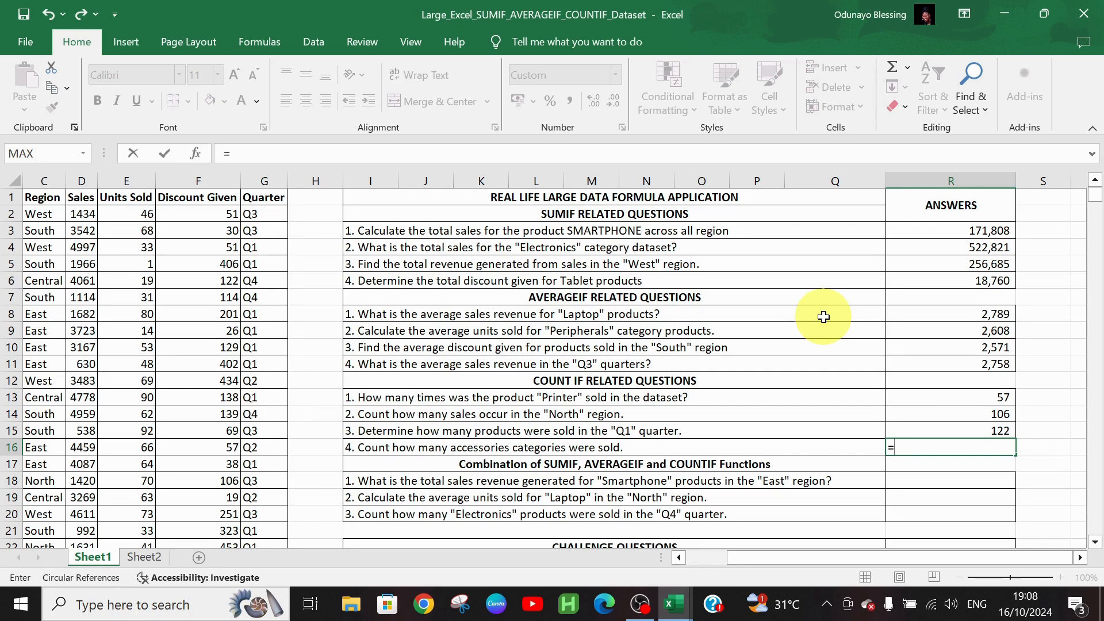
{"action": "type", "text": "countif"}
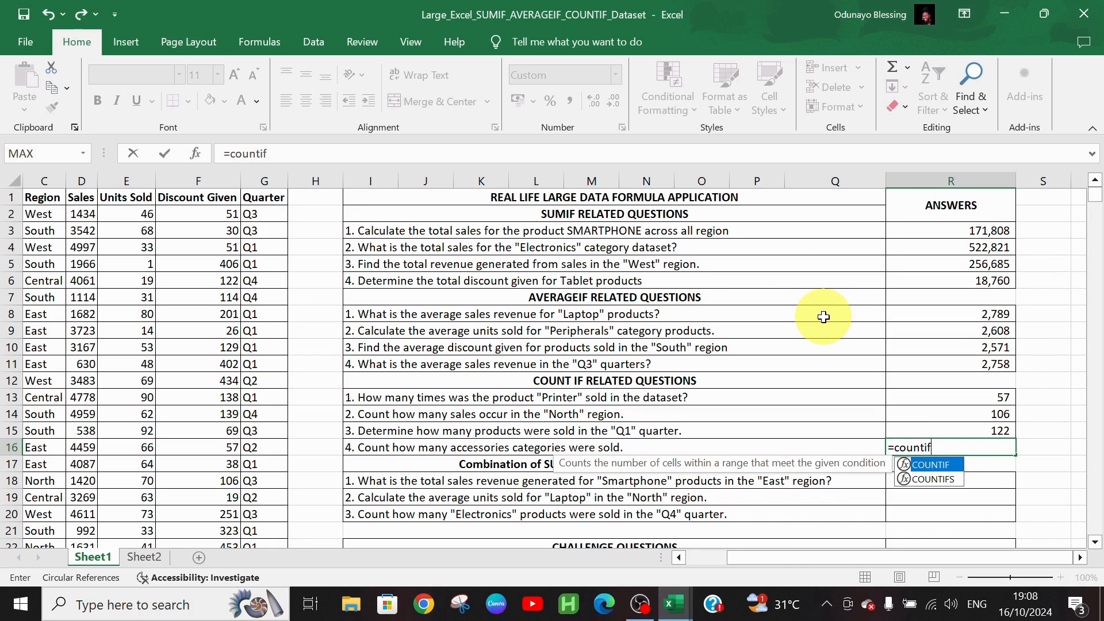
{"action": "type", "text": "("}
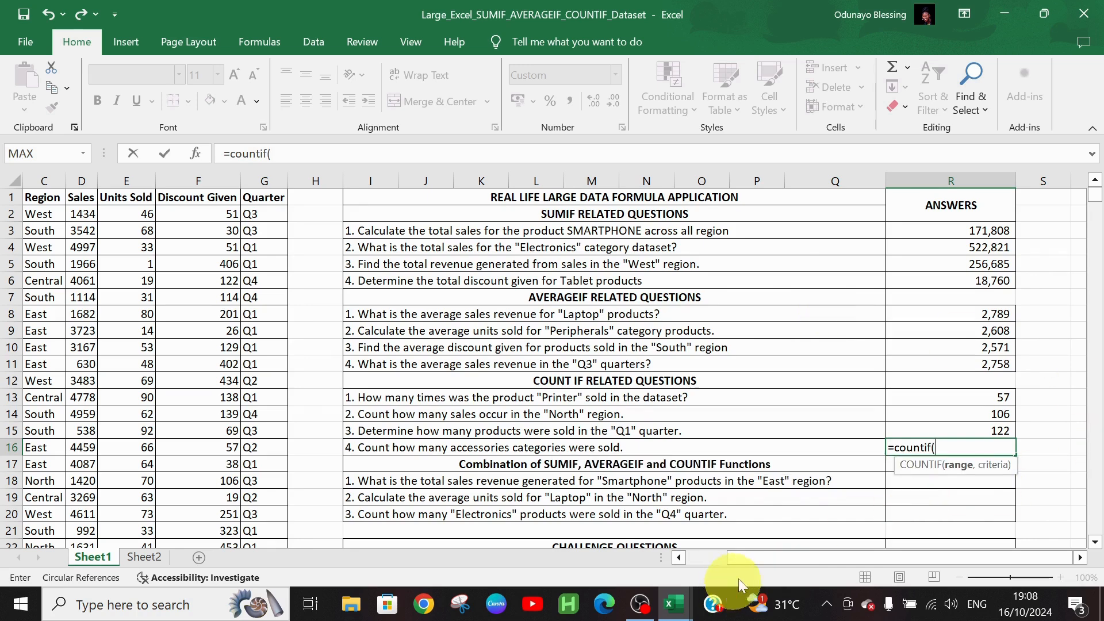
{"action": "left_click_drag", "start_coordinate": [755, 563], "coordinate": [685, 559]}
{"action": "left_click", "coordinate": [135, 214]}
{"action": "key", "text": "F8"}
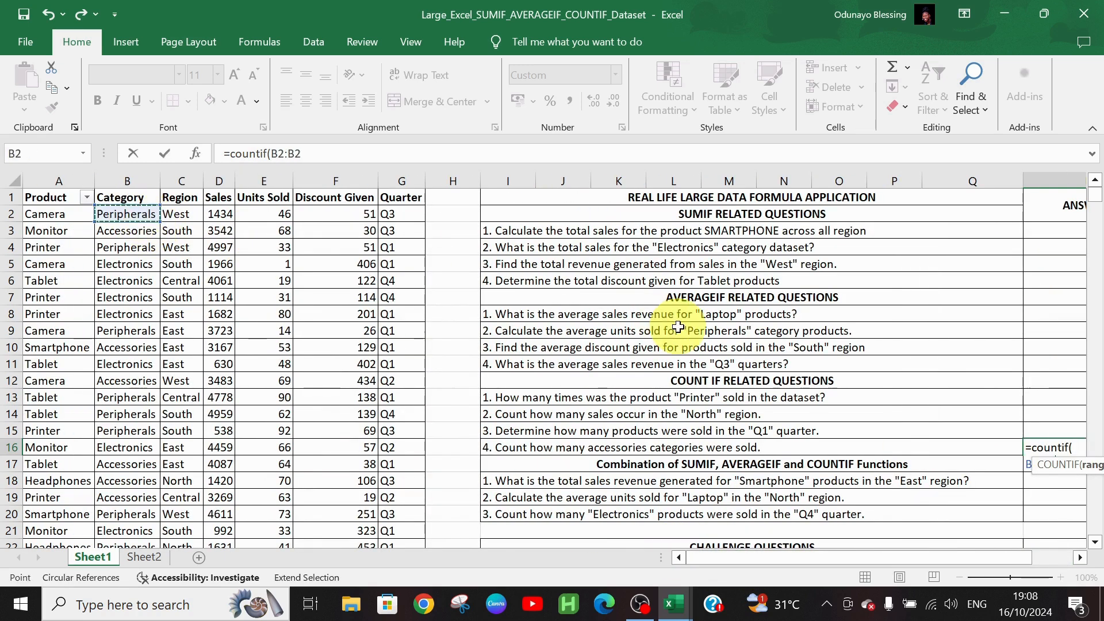
{"action": "type", "text": "B501"}
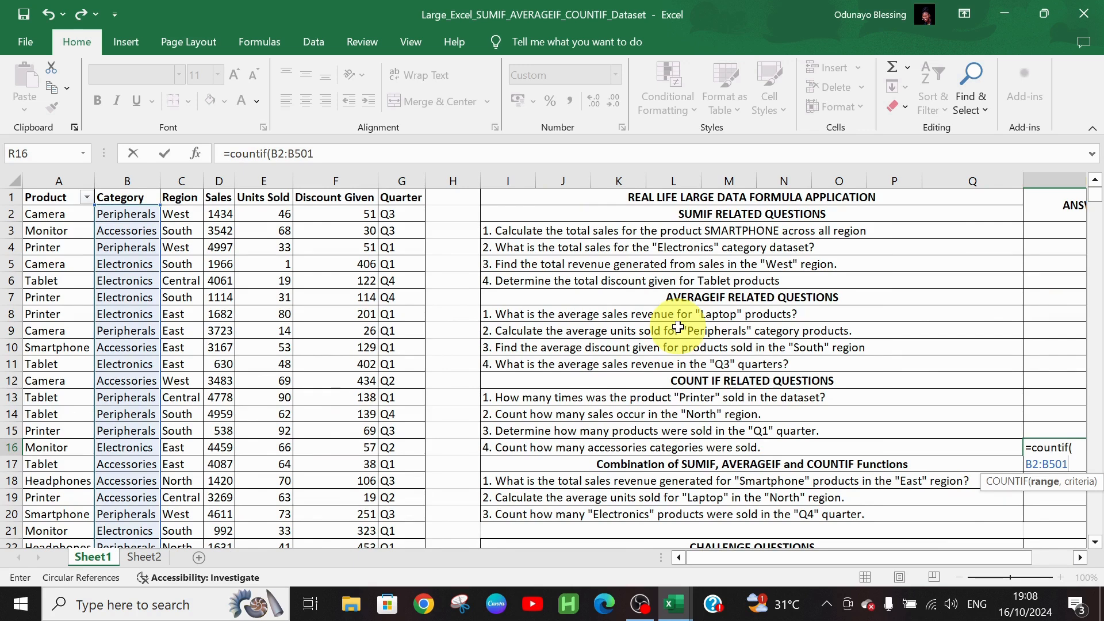
{"action": "type", "text": ",\"A"}
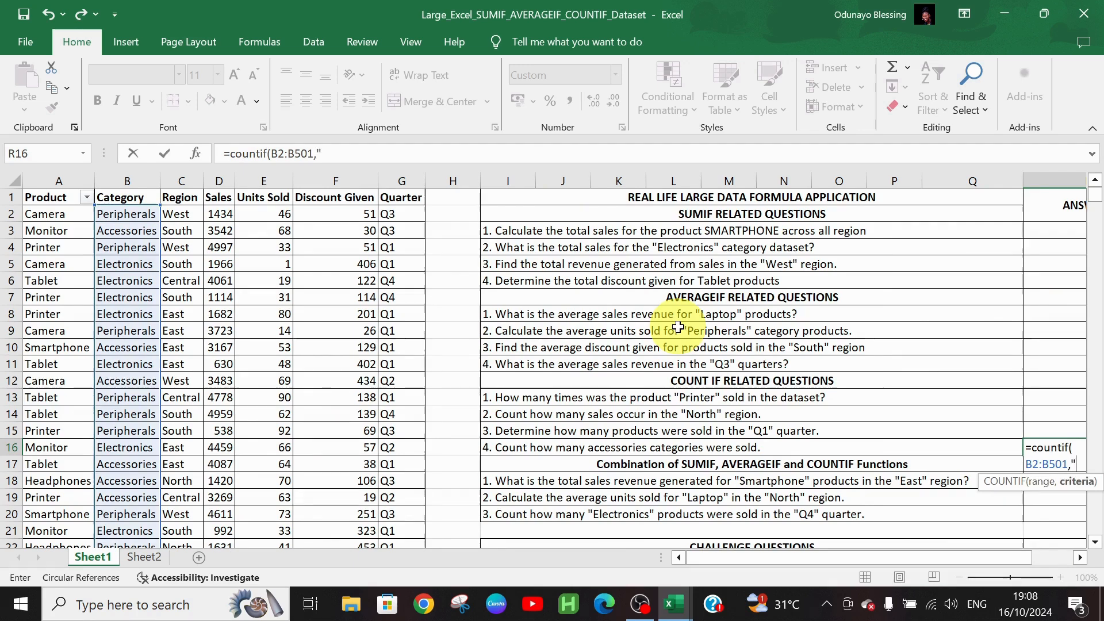
{"action": "type", "text": "ccessporie"}
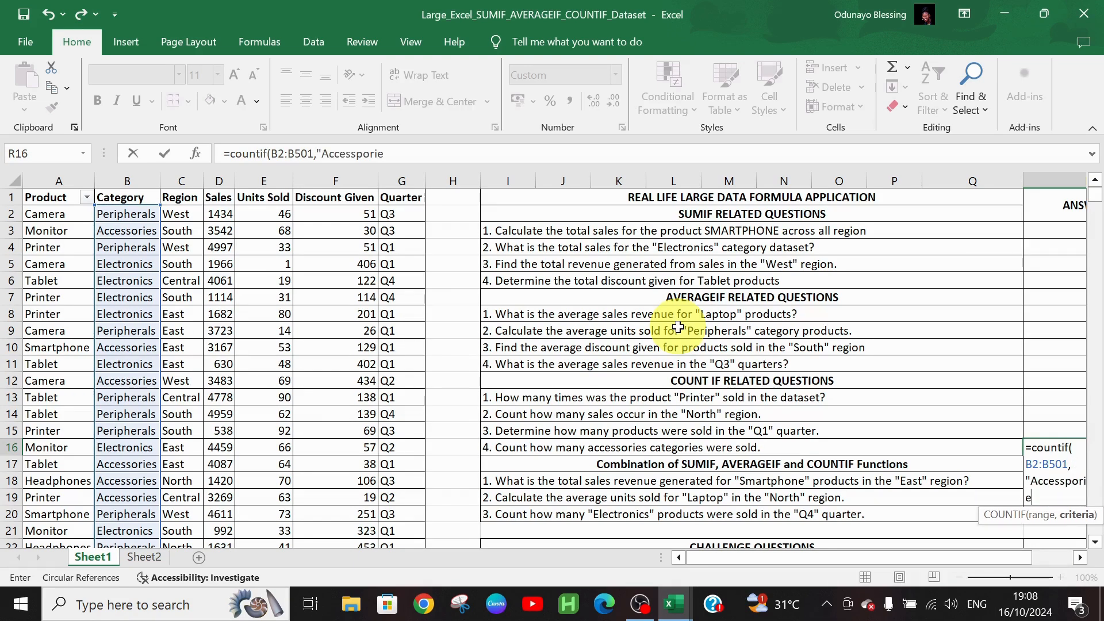
{"action": "type", "text": "s\""}
{"action": "key", "text": "Return"}
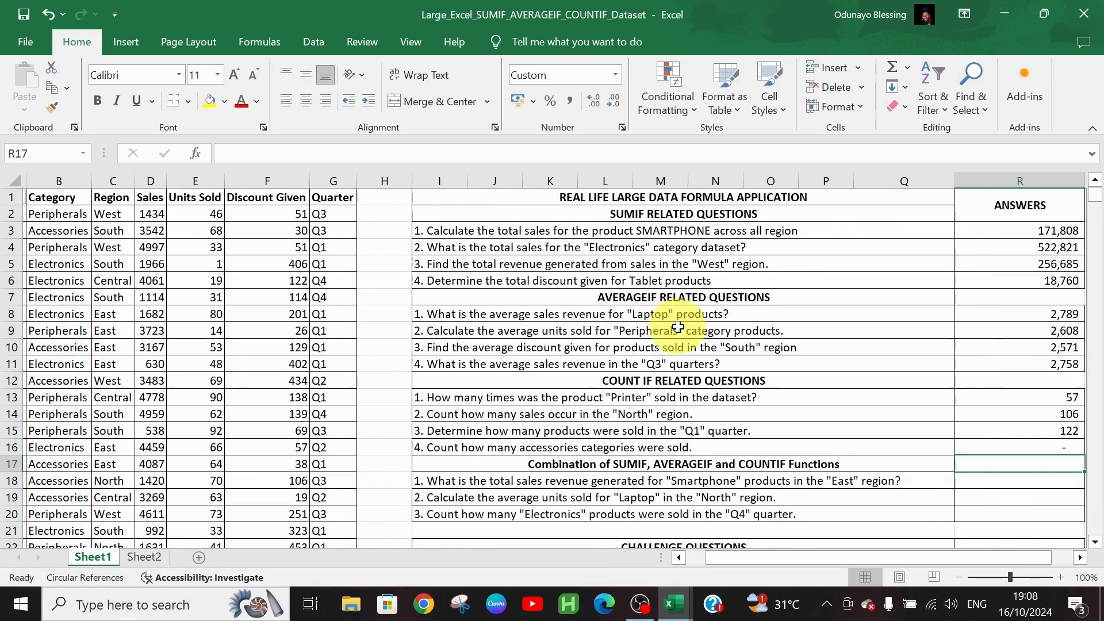
Correct the criteria spelling in the R16 COUNTIF formula to "Accessories"
{"action": "left_click", "coordinate": [1045, 451]}
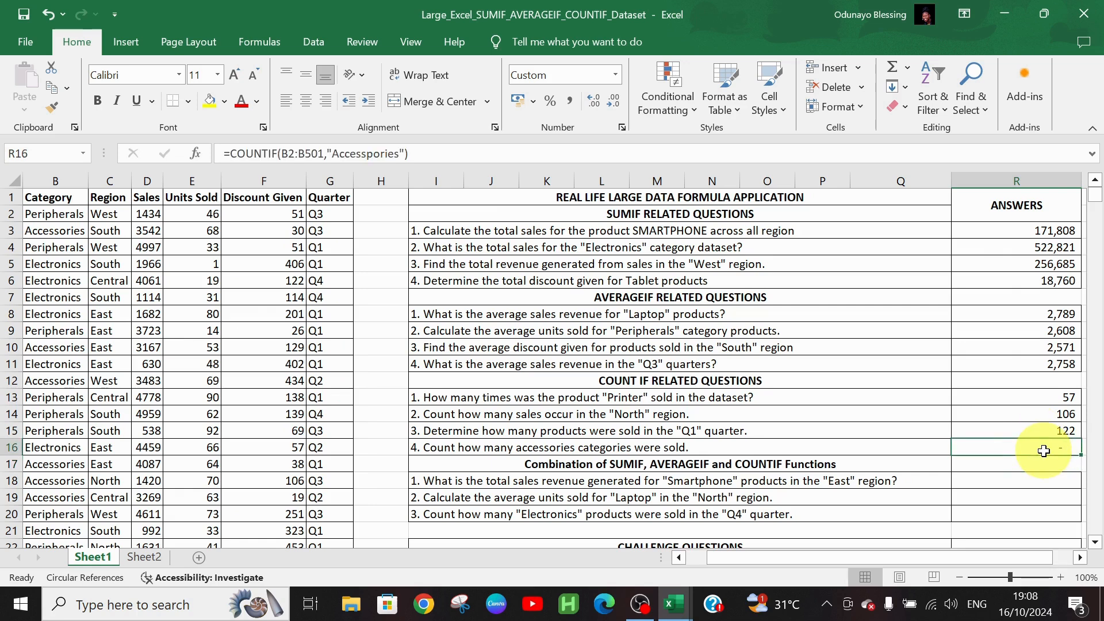
{"action": "left_click", "coordinate": [374, 154]}
{"action": "key", "text": "BackSpace"}
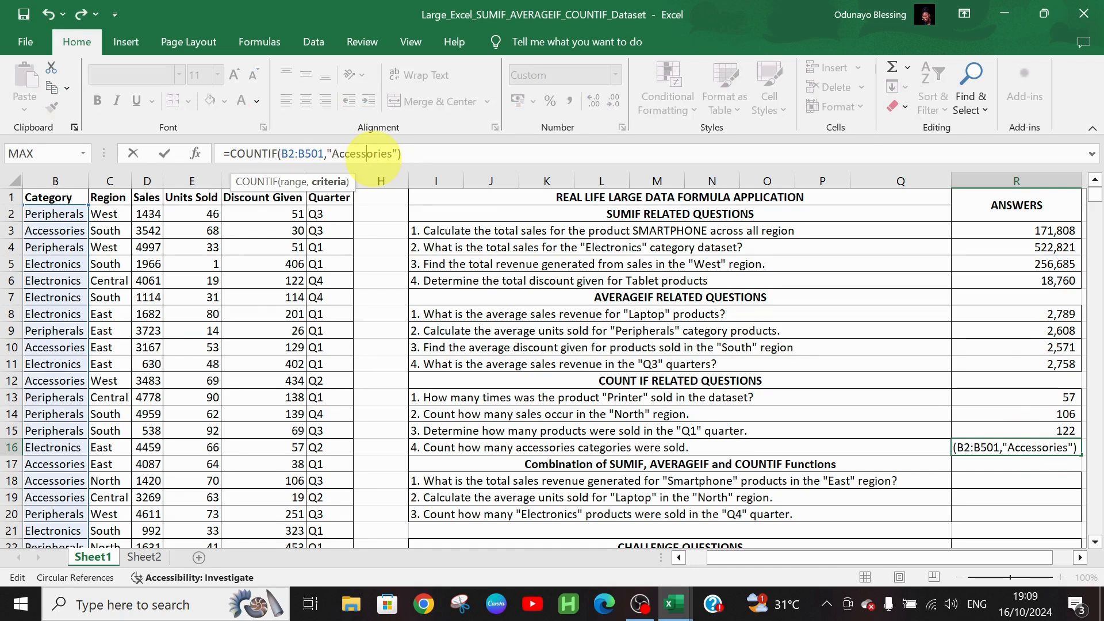
{"action": "key", "text": "Return"}
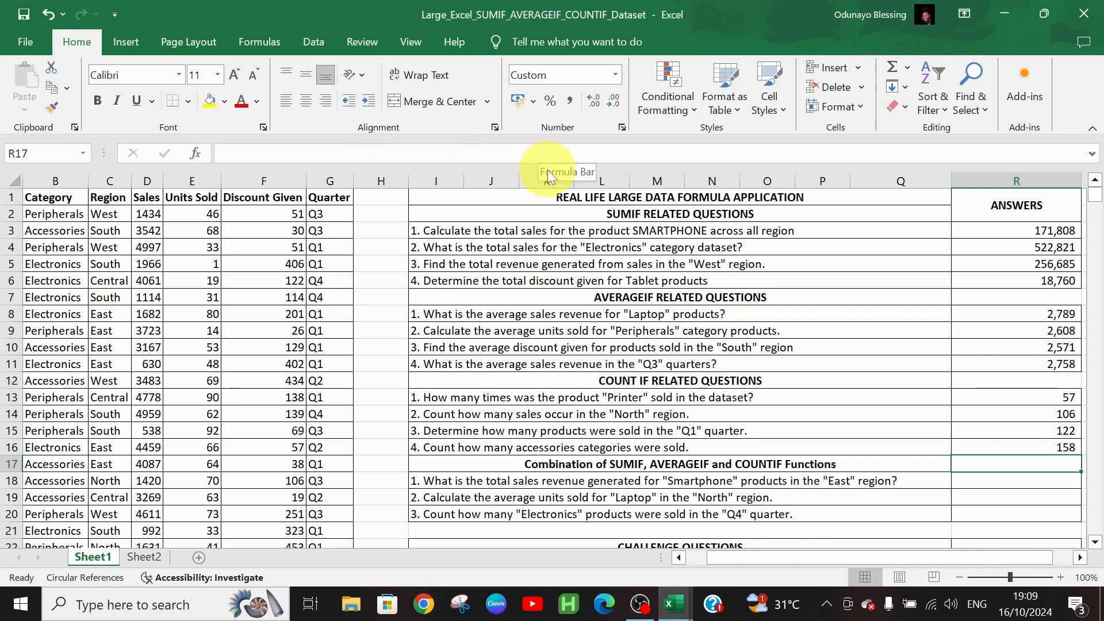
Highlight the answered question block I1:R16, and set the sales value in D2 to 1034
{"action": "left_click", "coordinate": [449, 195]}
{"action": "left_click_drag", "start_coordinate": [449, 195], "coordinate": [1035, 452]}
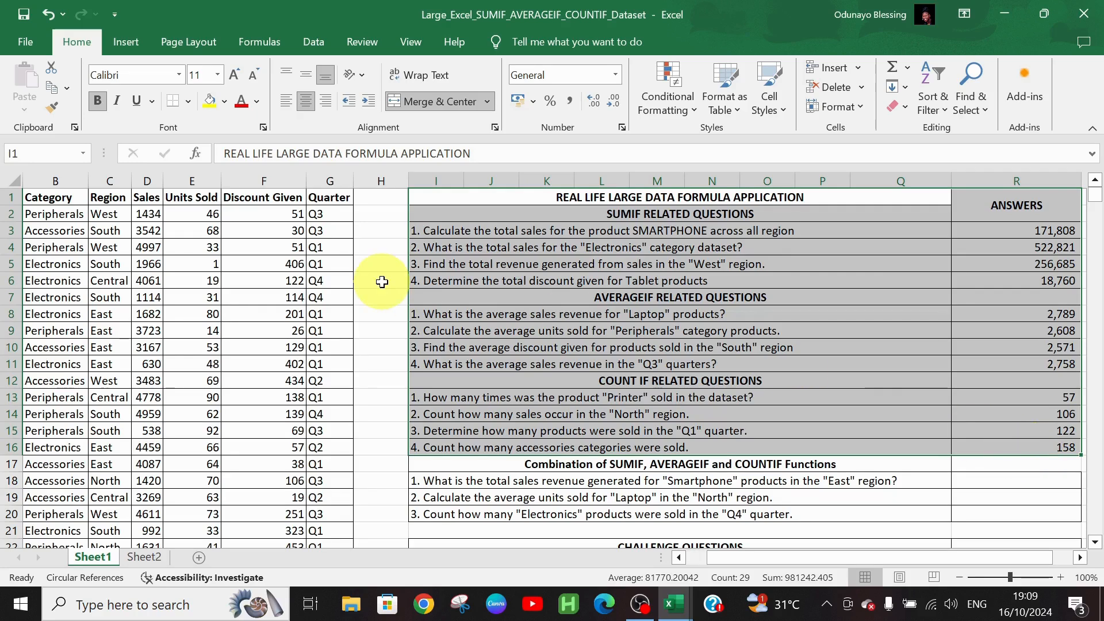
{"action": "left_click", "coordinate": [151, 214]}
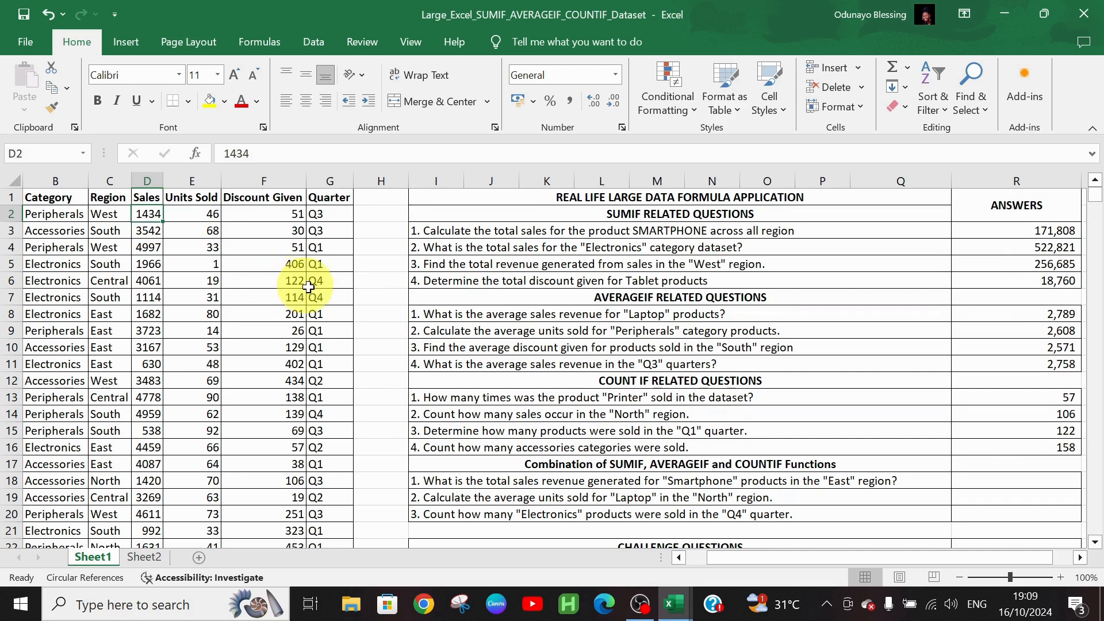
{"action": "type", "text": "1"}
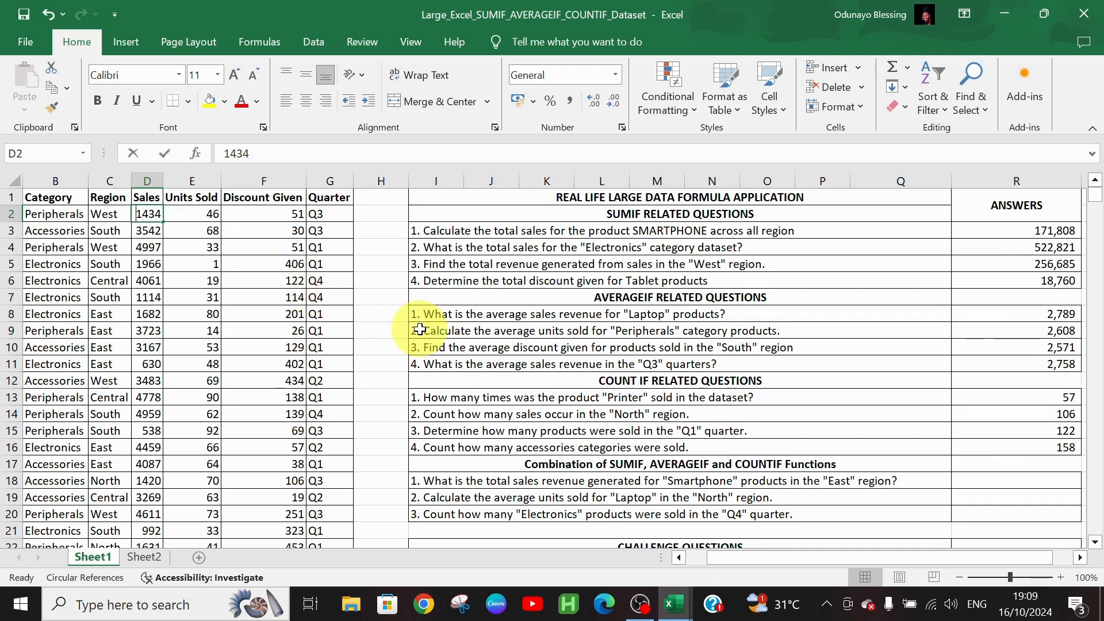
{"action": "type", "text": "034"}
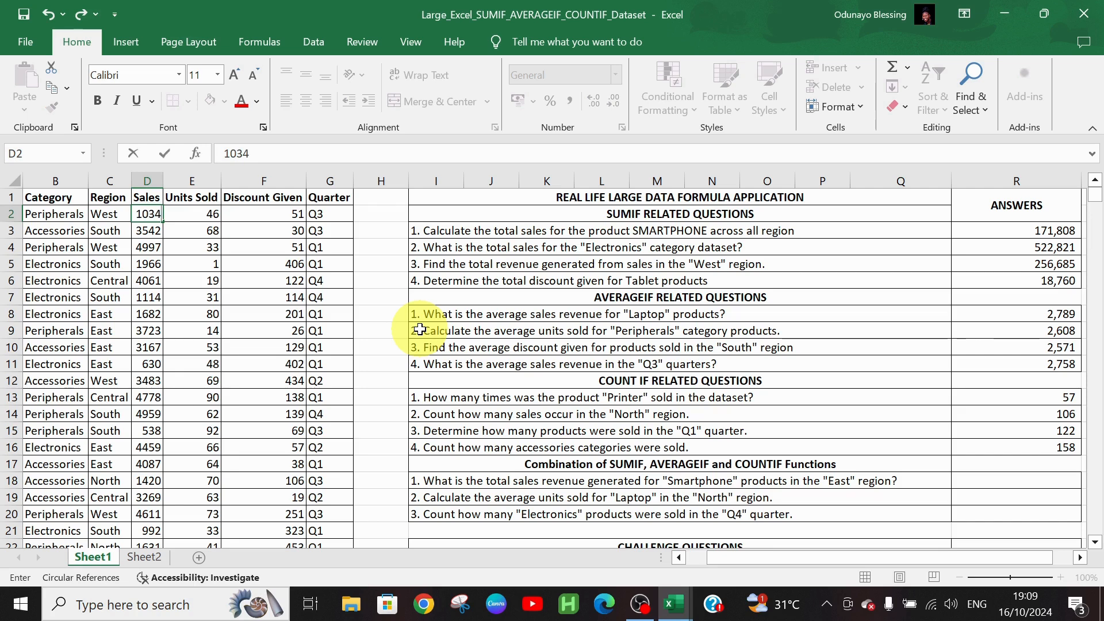
{"action": "key", "text": "Tab"}
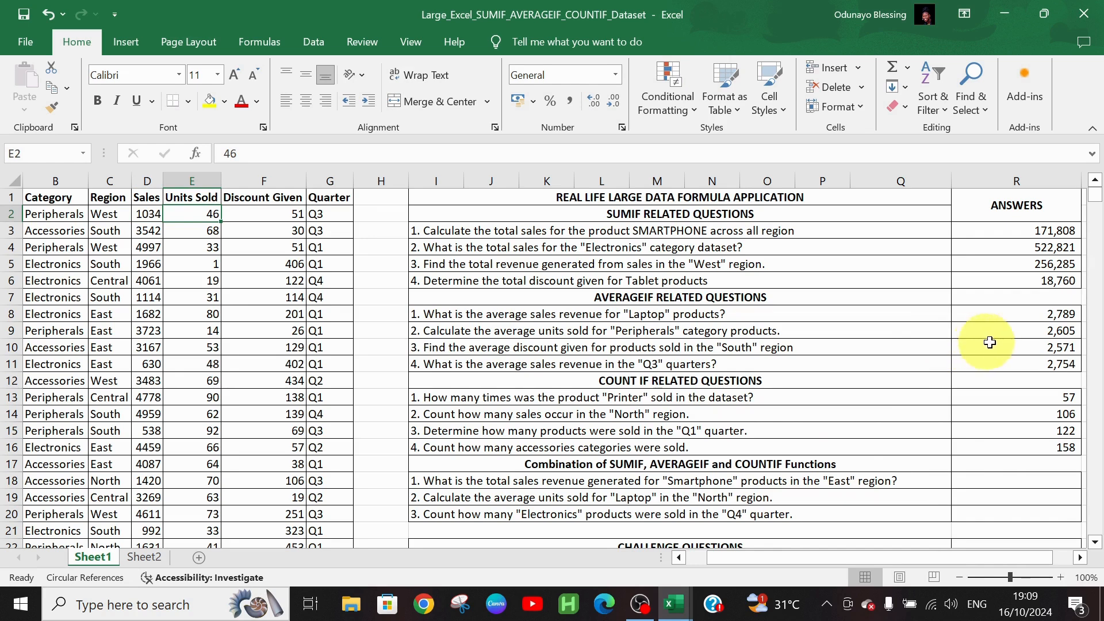
Check the "Peripherals" AVERAGEIF formula in R9, and set the sales value in D4 to 5997
{"action": "left_click", "coordinate": [1076, 331]}
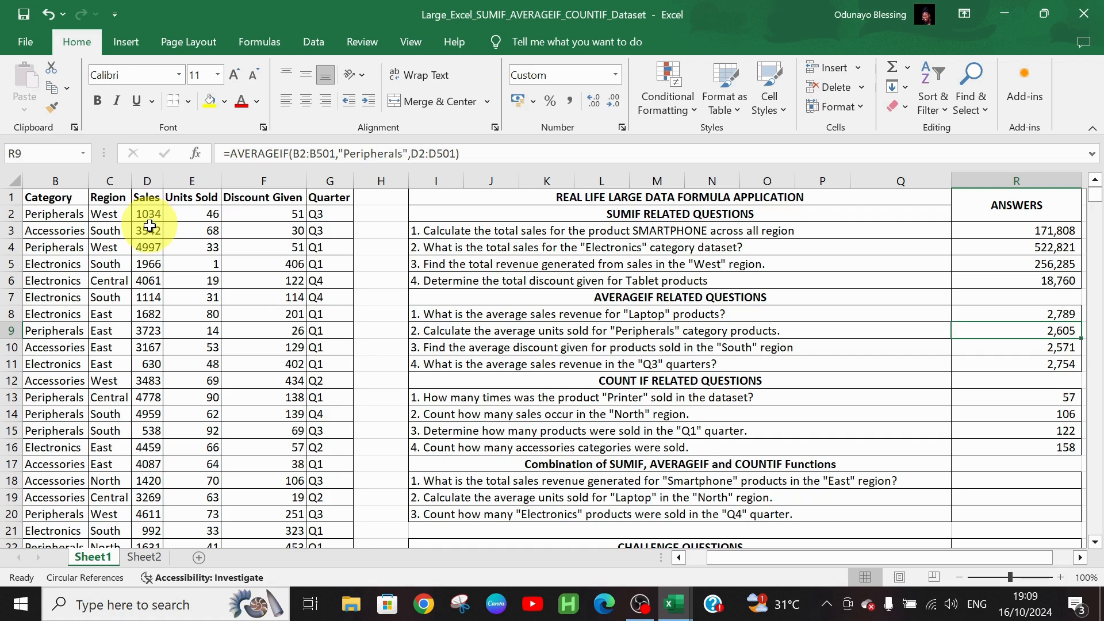
{"action": "left_click", "coordinate": [147, 248]}
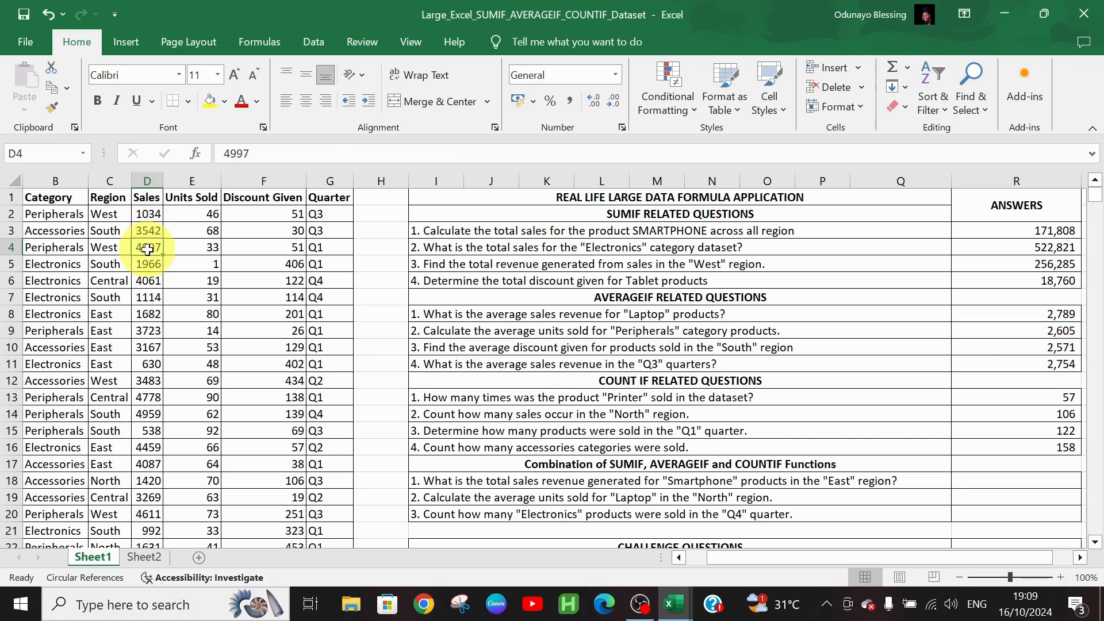
{"action": "type", "text": "5997"}
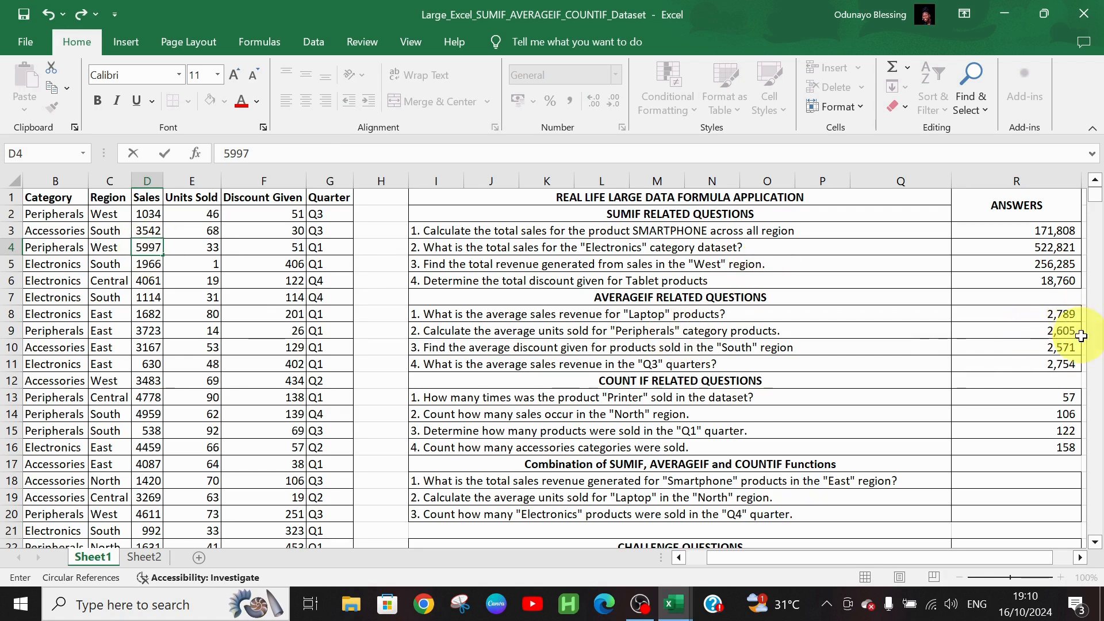
{"action": "key", "text": "Tab"}
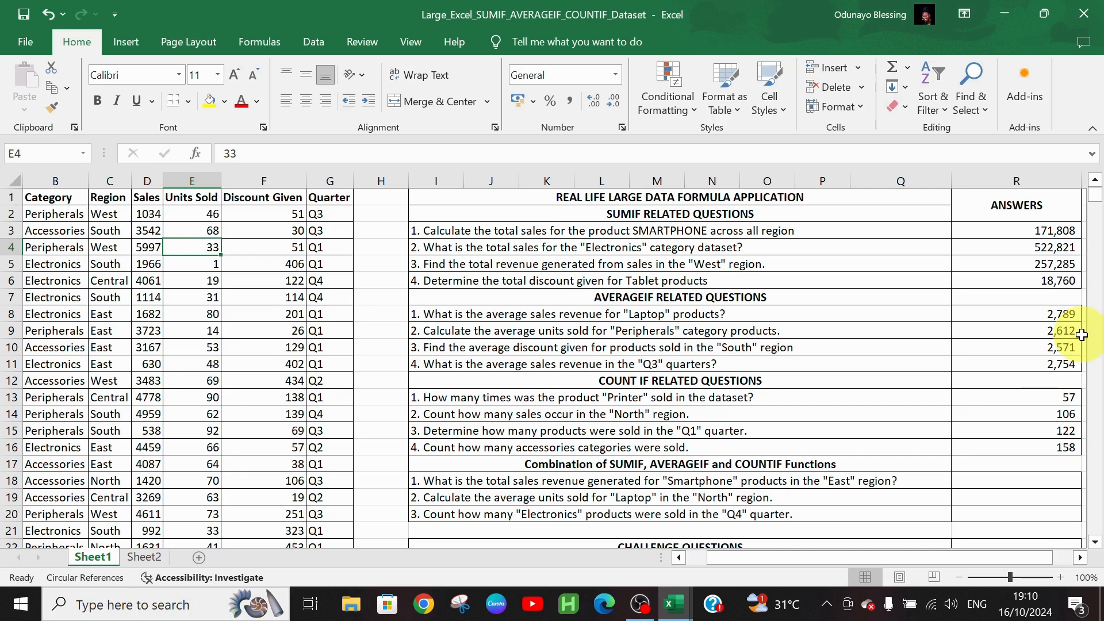
Inspect the "West" region SUMIF formula in R5 and review the combination and challenge questions further down the sheet
{"action": "left_click", "coordinate": [1046, 265]}
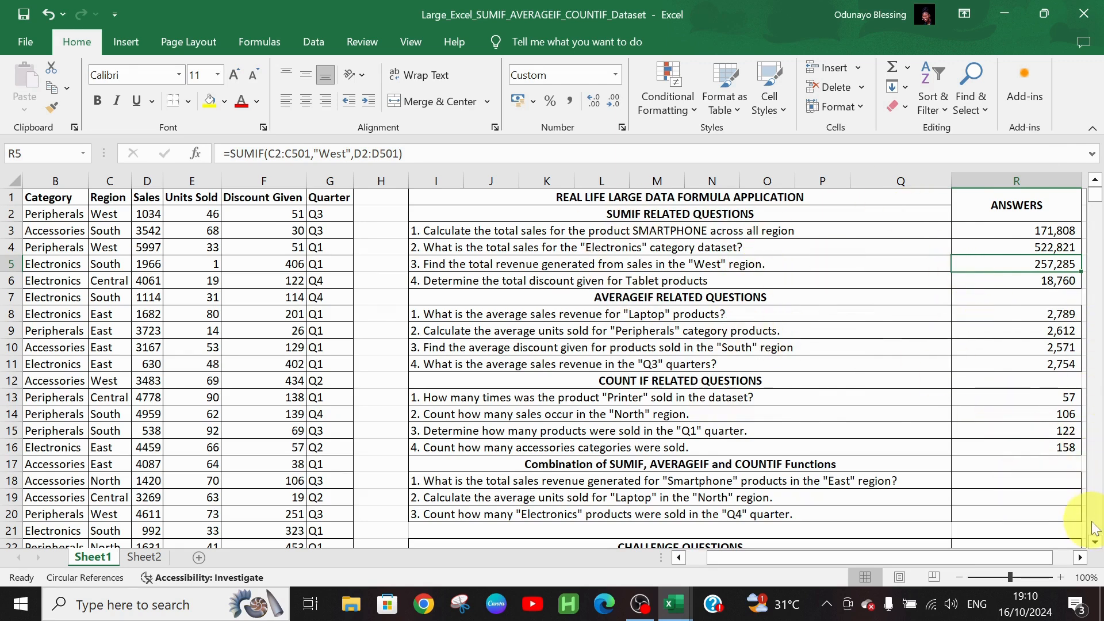
{"action": "left_click", "coordinate": [1094, 546]}
{"action": "left_click", "coordinate": [1095, 546]}
{"action": "left_click", "coordinate": [1095, 545]}
{"action": "left_click", "coordinate": [1094, 545]}
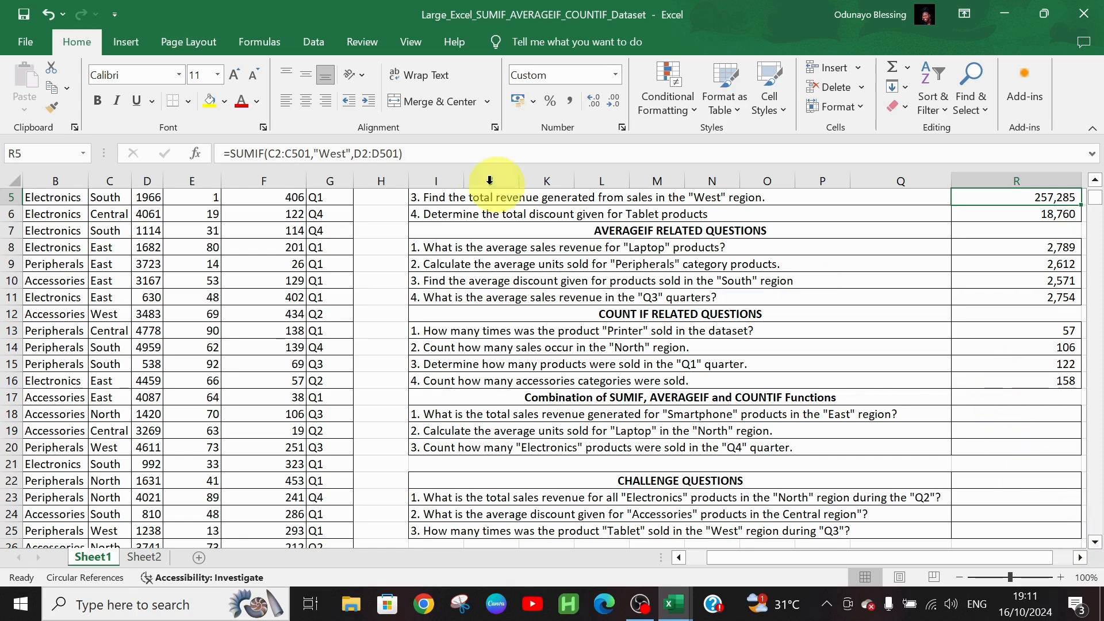
Insert three blank columns at column H, between the Quarter column and the question block
{"action": "left_click", "coordinate": [383, 181]}
{"action": "right_click", "coordinate": [383, 180]}
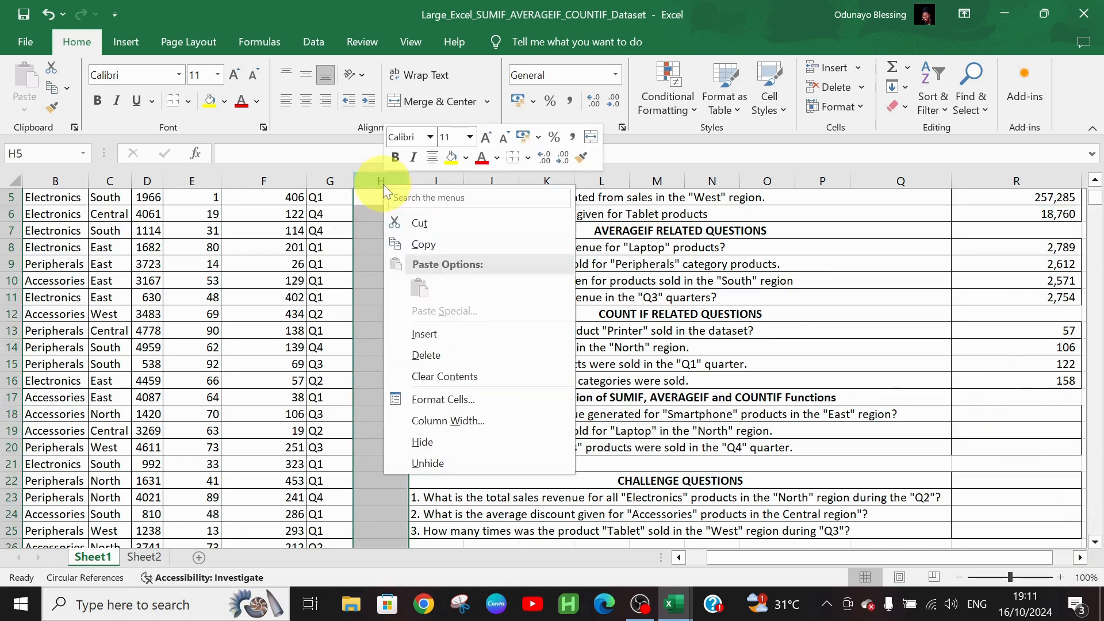
{"action": "left_click", "coordinate": [459, 330]}
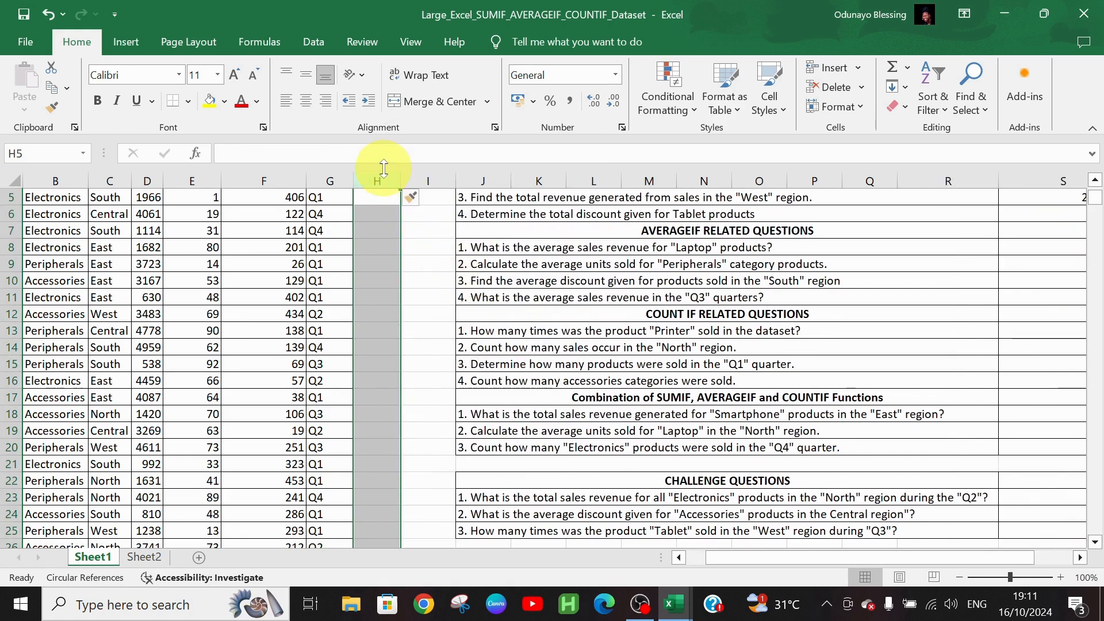
{"action": "left_click_drag", "start_coordinate": [390, 179], "coordinate": [431, 180]}
{"action": "right_click", "coordinate": [411, 178]}
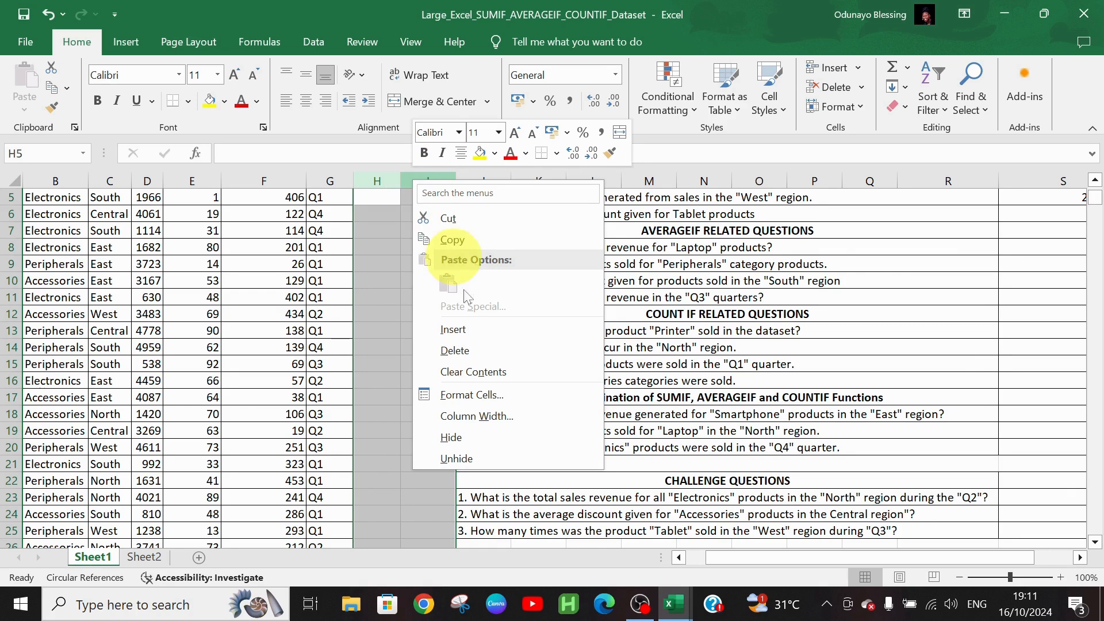
{"action": "left_click", "coordinate": [464, 330]}
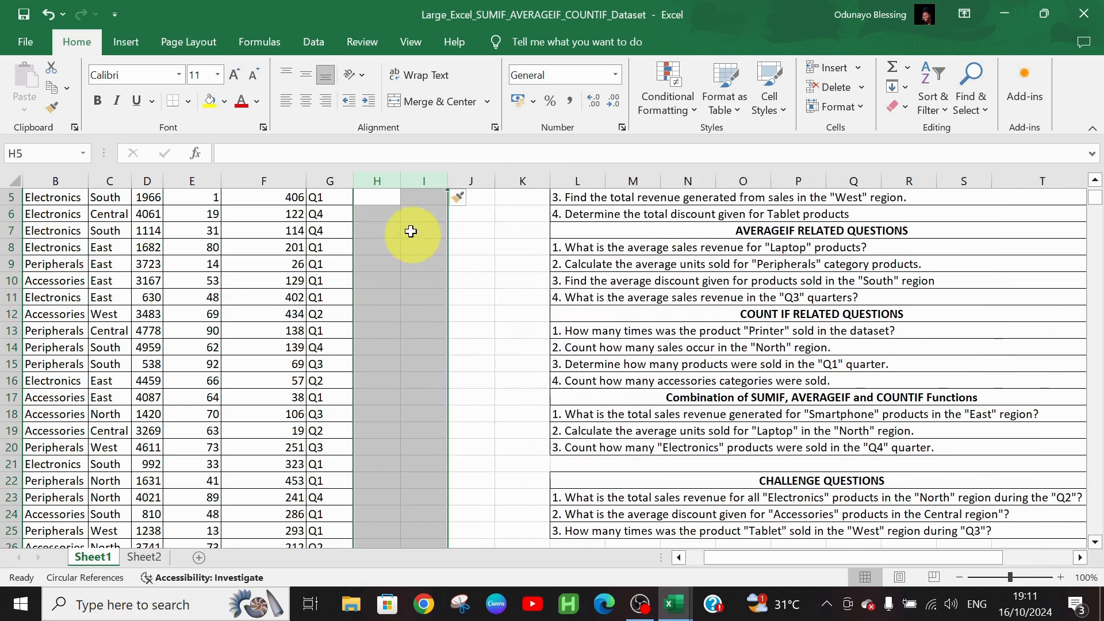
{"action": "left_click_drag", "start_coordinate": [394, 183], "coordinate": [476, 184]}
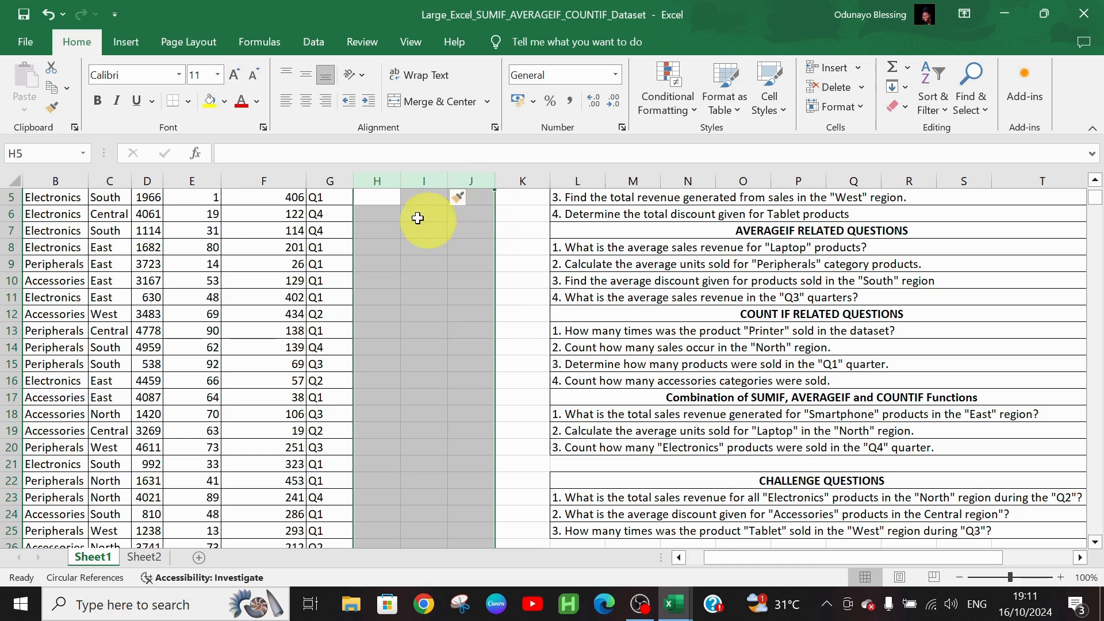
{"action": "left_click", "coordinate": [380, 210]}
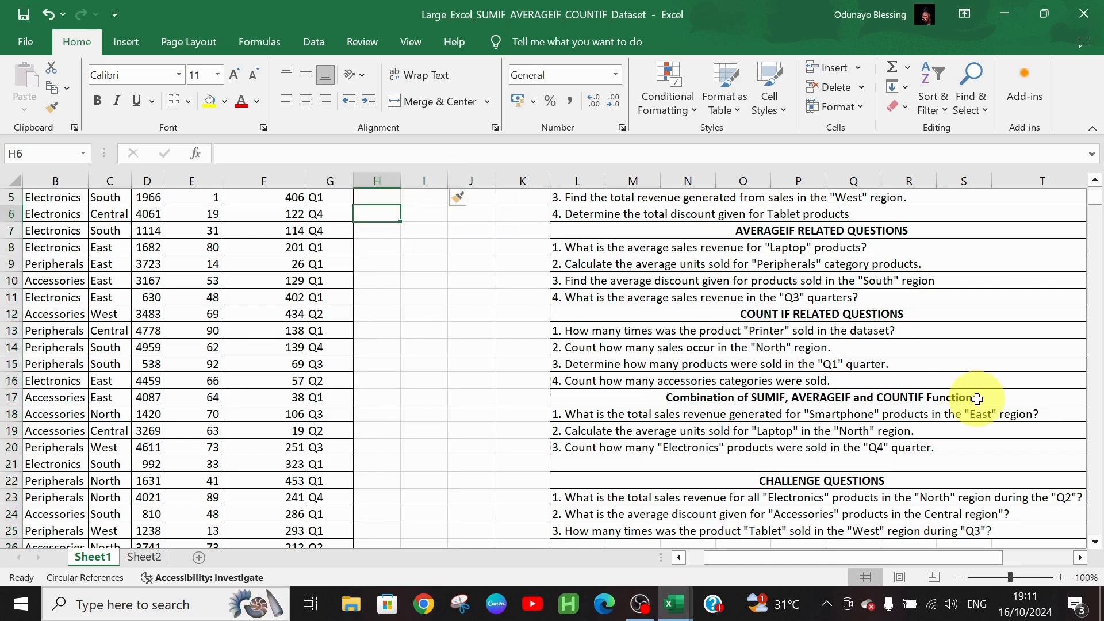
Begin an IF formula in H2 with a nested AND test whose first condition is A2="Smartphone"
{"action": "left_click_drag", "start_coordinate": [1097, 201], "coordinate": [1096, 176]}
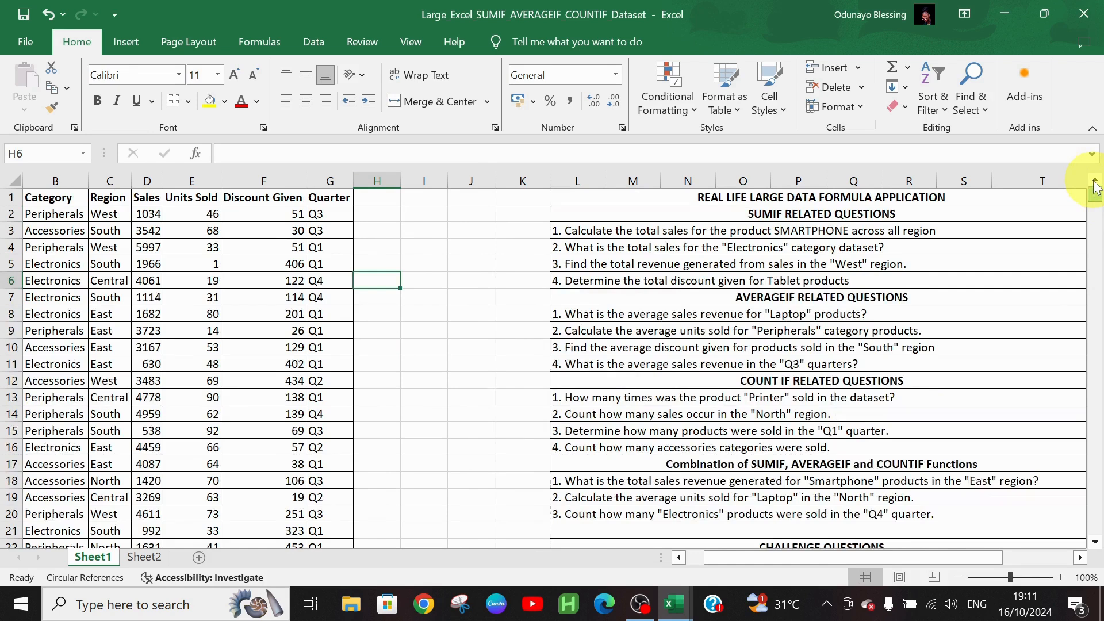
{"action": "left_click_drag", "start_coordinate": [991, 551], "coordinate": [1031, 546]}
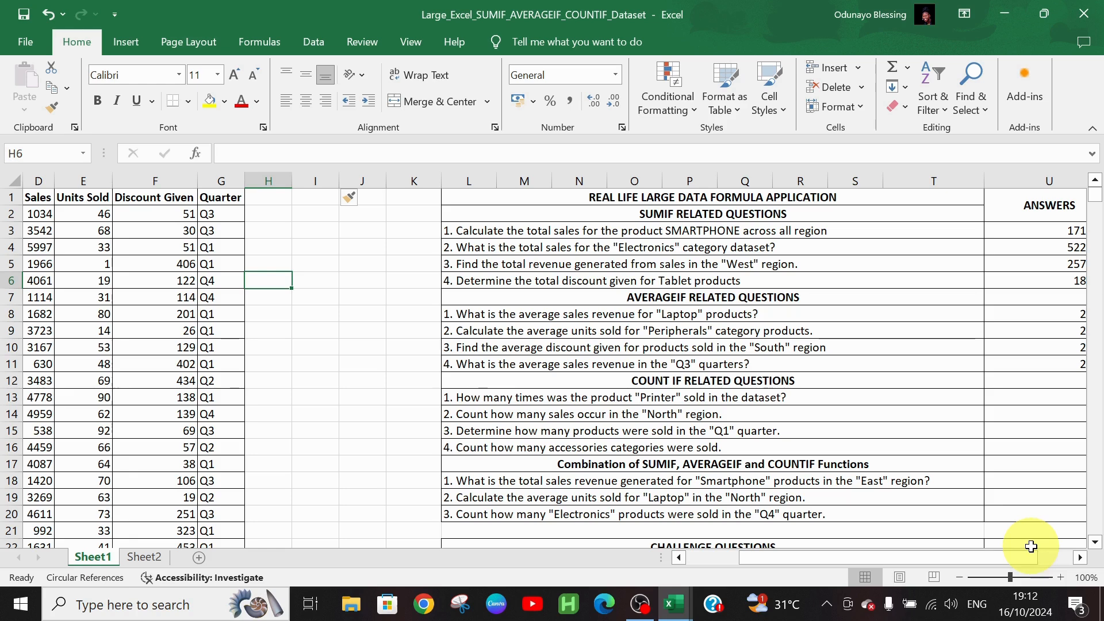
{"action": "left_click", "coordinate": [261, 216]}
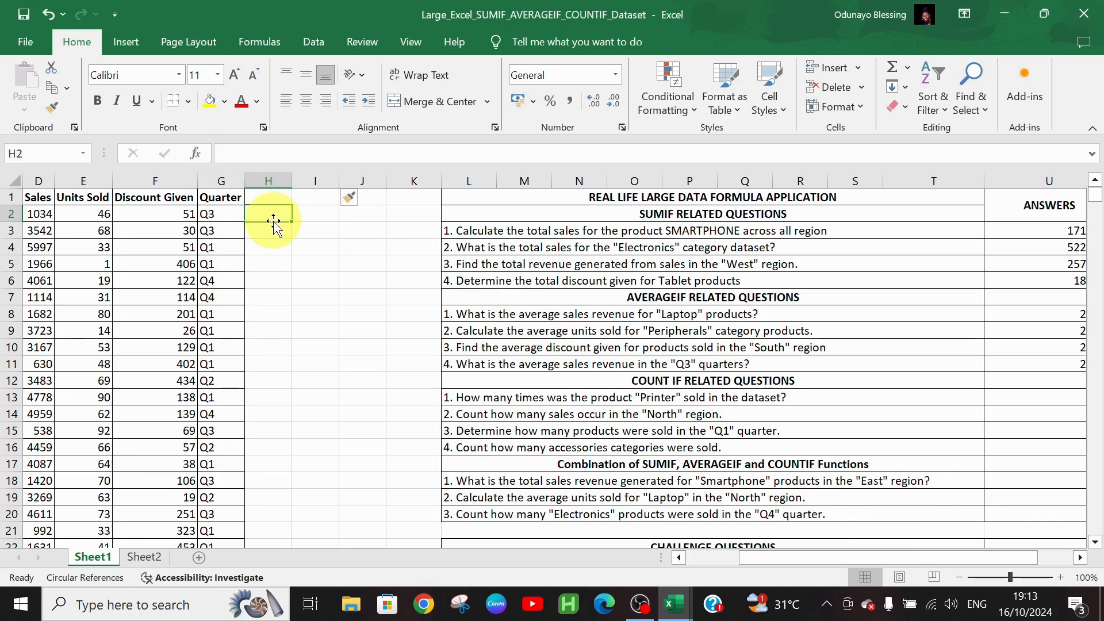
{"action": "type", "text": "=if"}
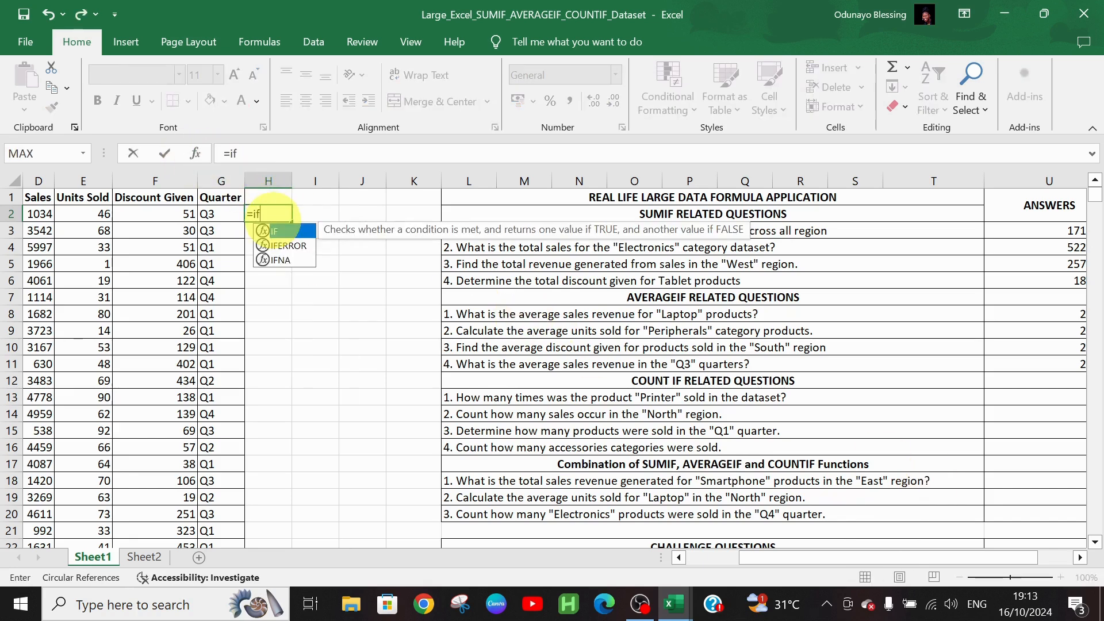
{"action": "type", "text": "(a"}
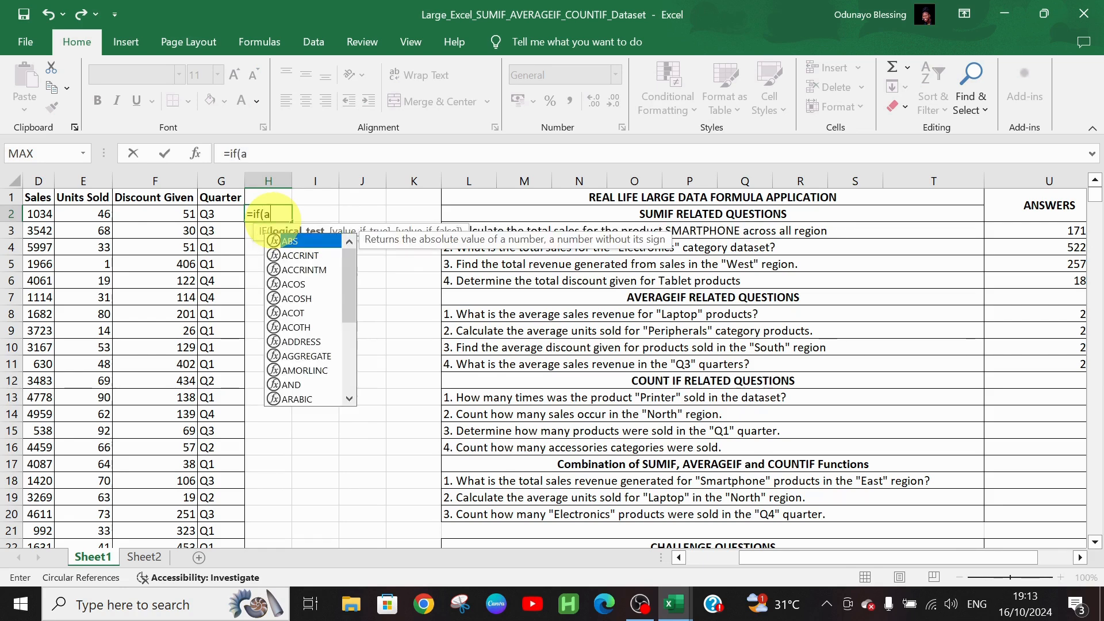
{"action": "type", "text": "nd\""}
{"action": "key", "text": "BackSpace"}
{"action": "type", "text": "("}
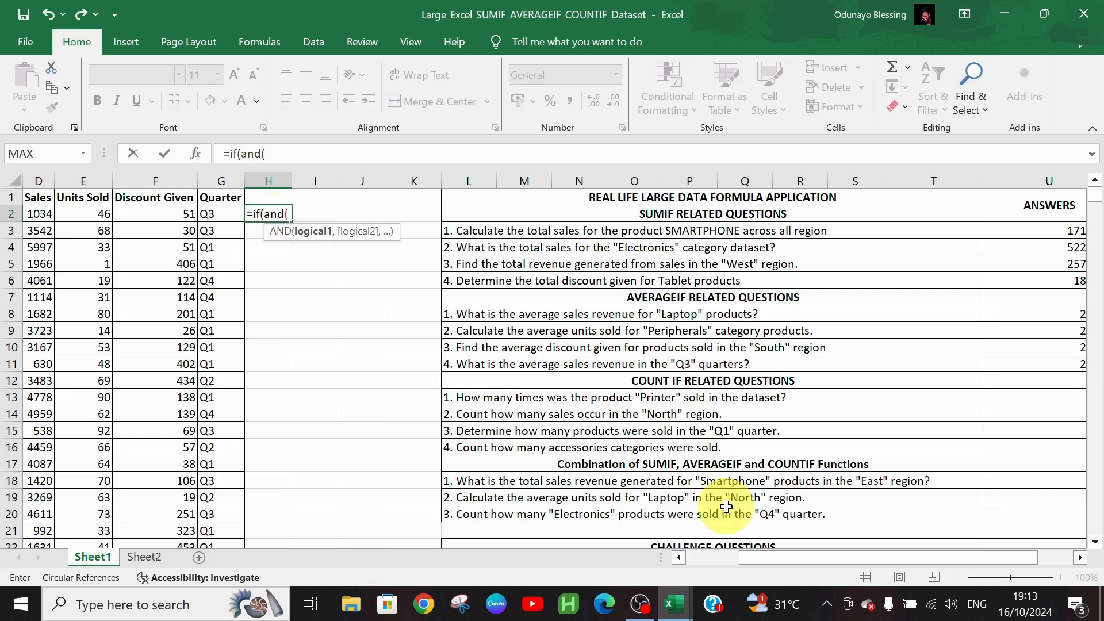
{"action": "left_click", "coordinate": [713, 562]}
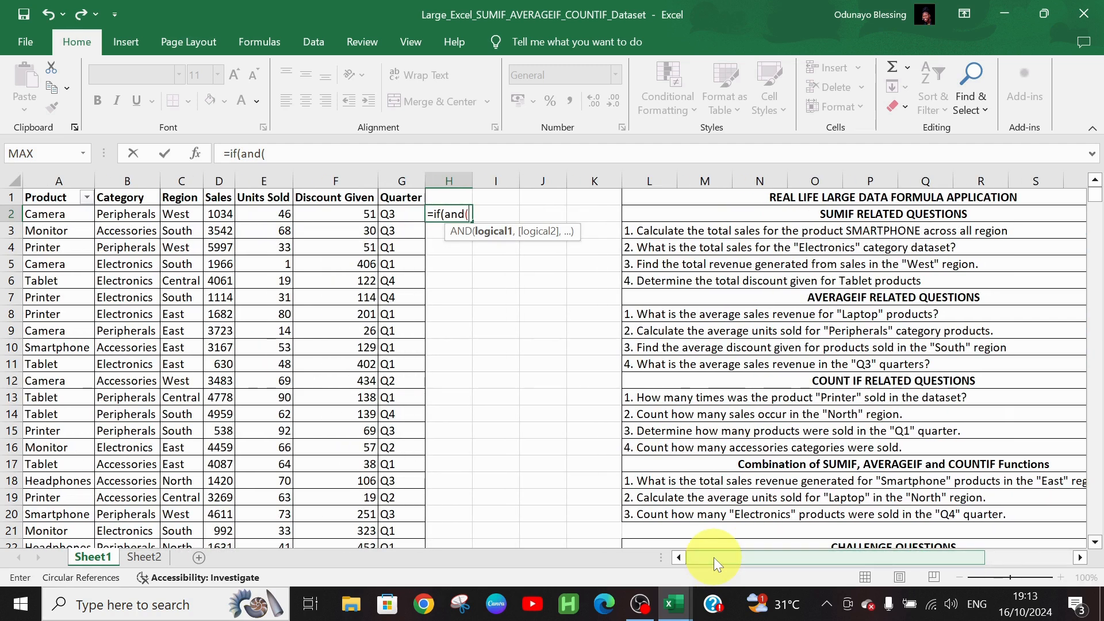
{"action": "left_click", "coordinate": [75, 217]}
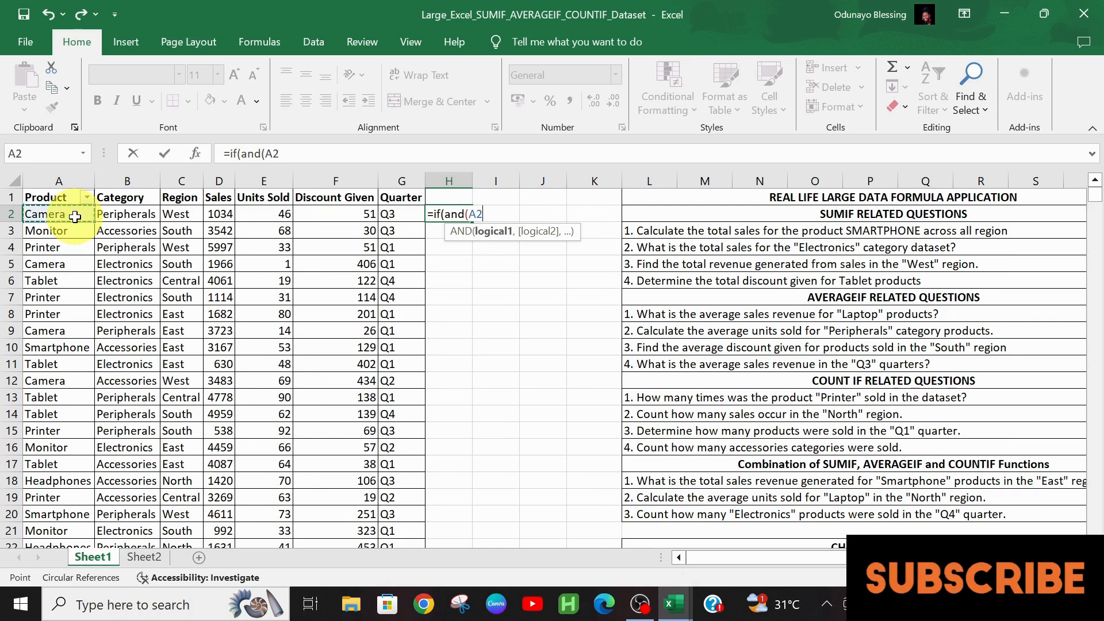
{"action": "type", "text": "="}
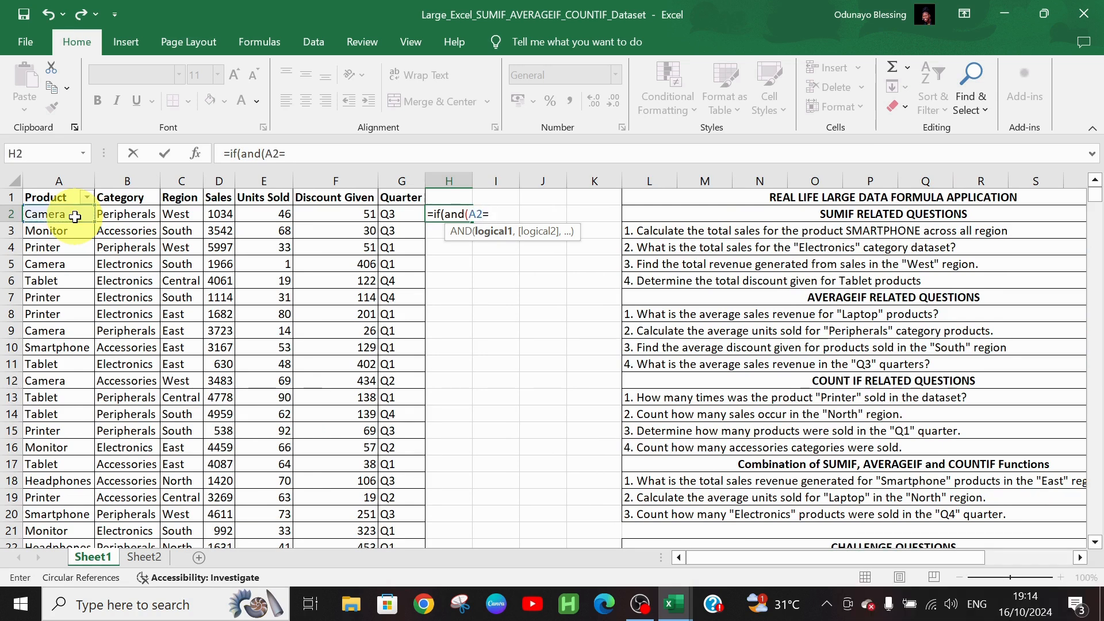
{"action": "type", "text": "\"Smartphone\","}
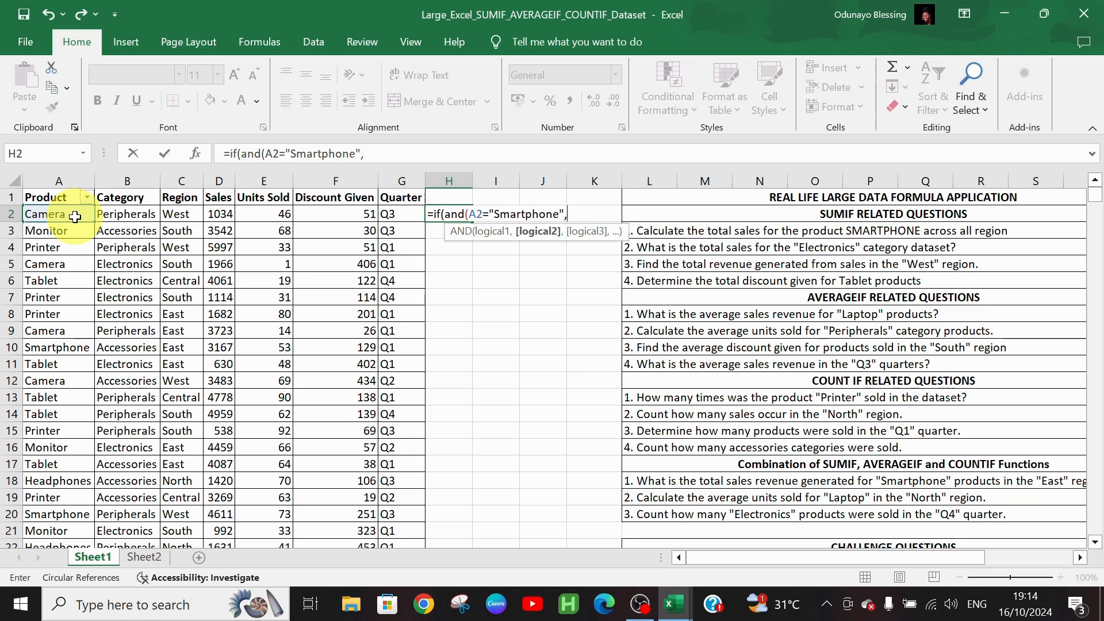
Complete the H2 formula with the condition C2="East", returning D2 when both conditions are met and 0 otherwise
{"action": "left_click", "coordinate": [193, 214]}
{"action": "type", "text": "=\"East\""}
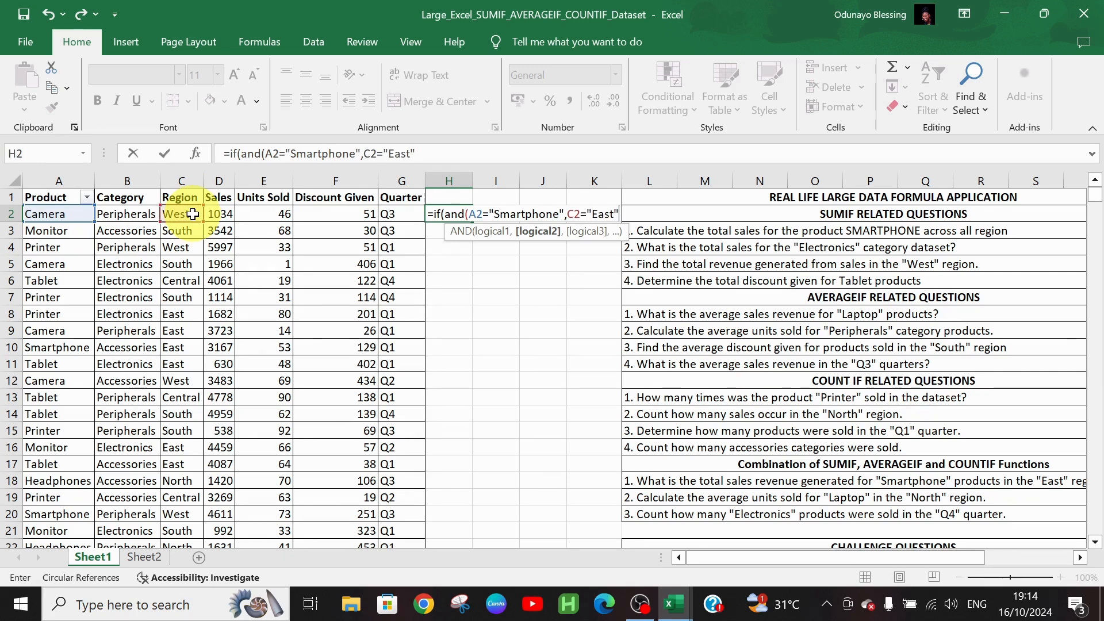
{"action": "type", "text": ")"}
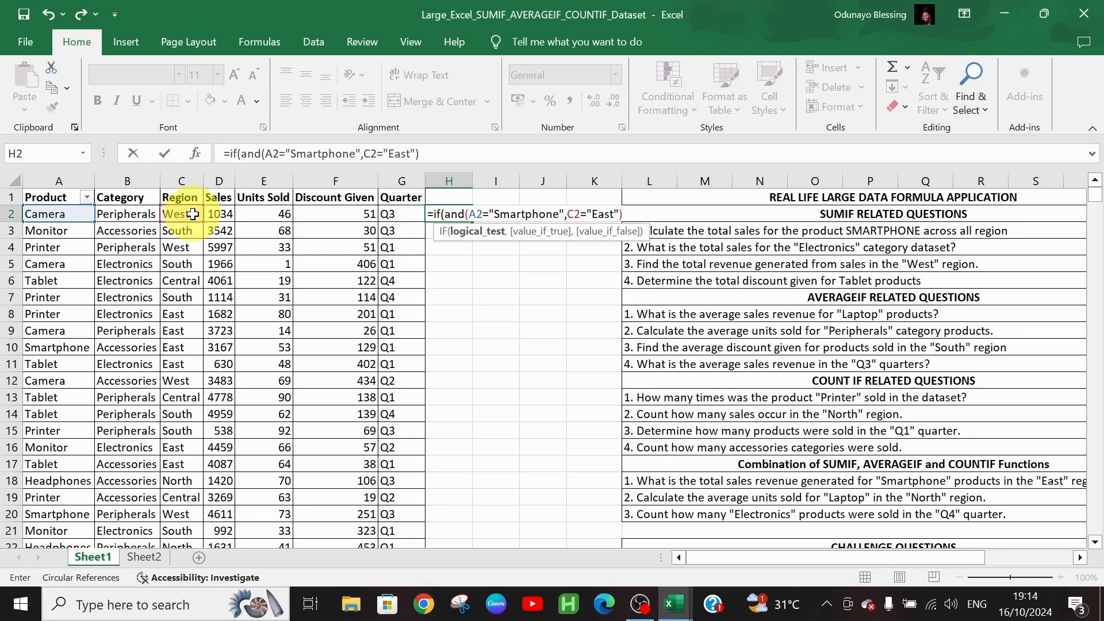
{"action": "type", "text": ","}
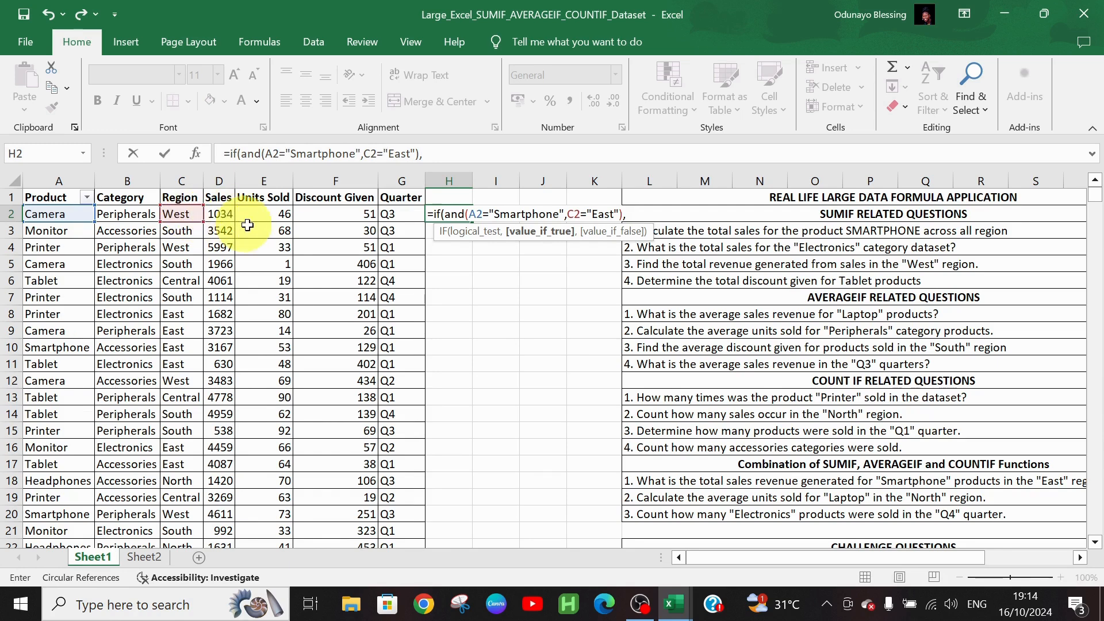
{"action": "left_click", "coordinate": [222, 214]}
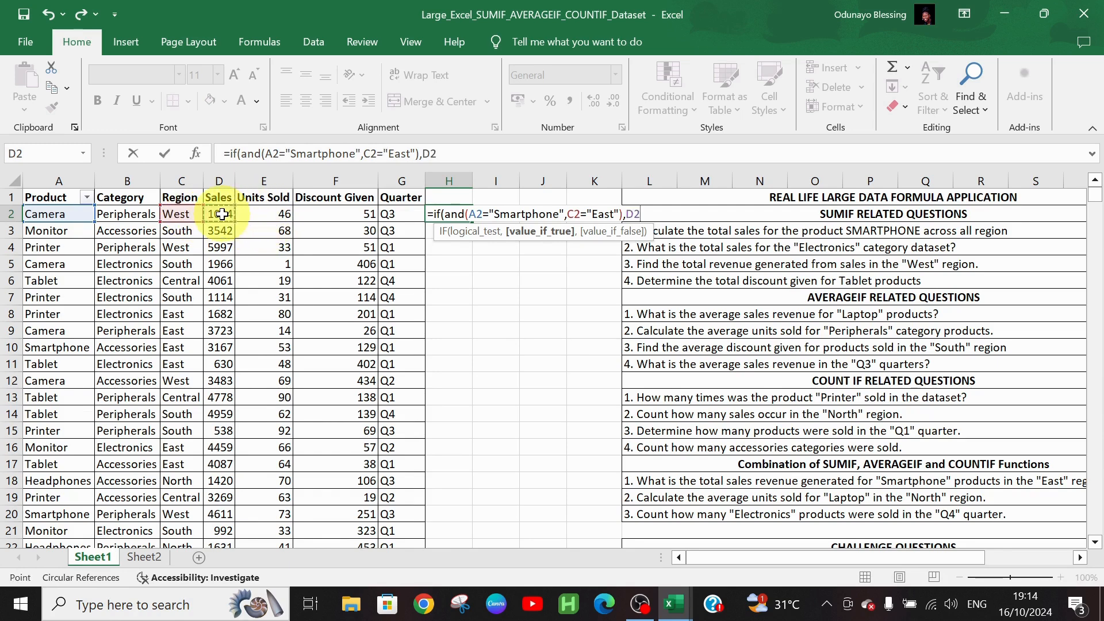
{"action": "type", "text": ","}
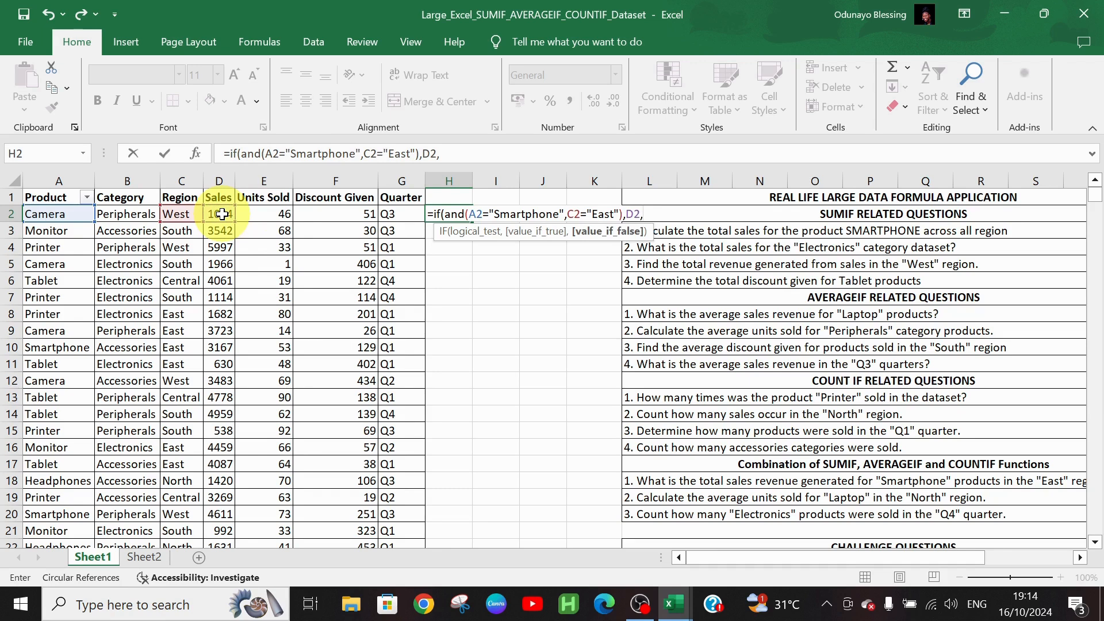
{"action": "type", "text": "0)"}
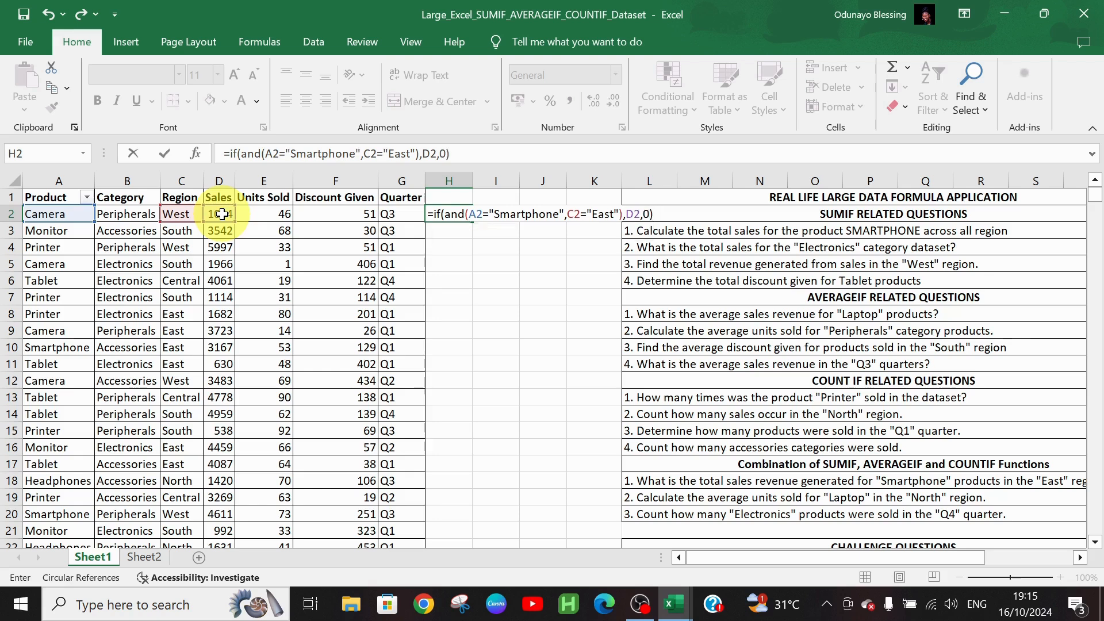
{"action": "key", "text": "Return"}
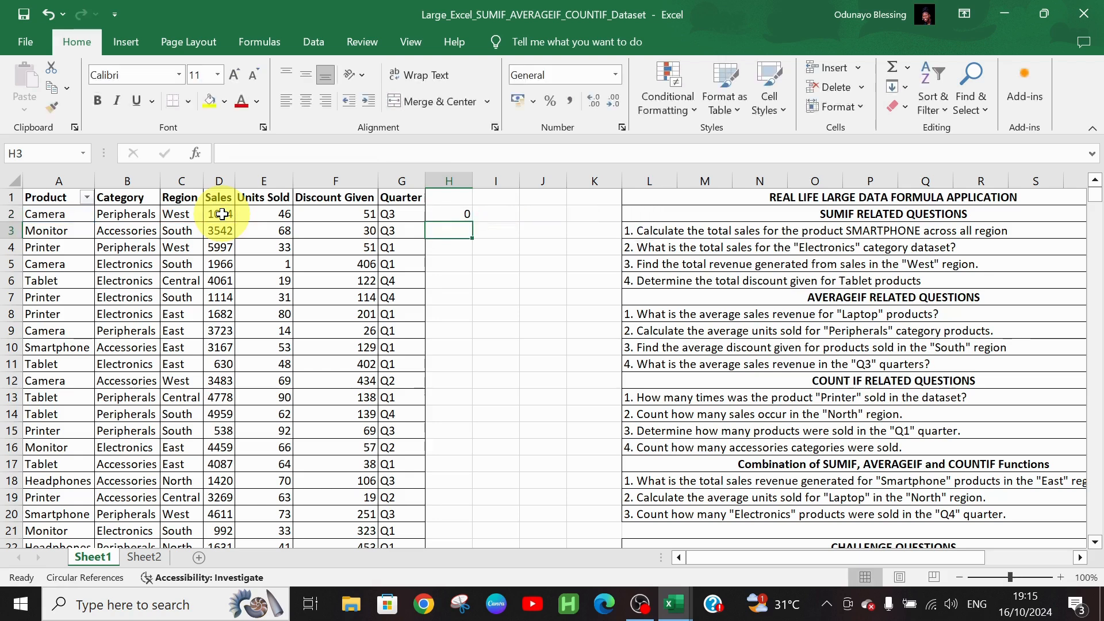
Fill the H2 formula down column H for all data rows, and check row 10 and the column's sum
{"action": "left_click", "coordinate": [445, 215]}
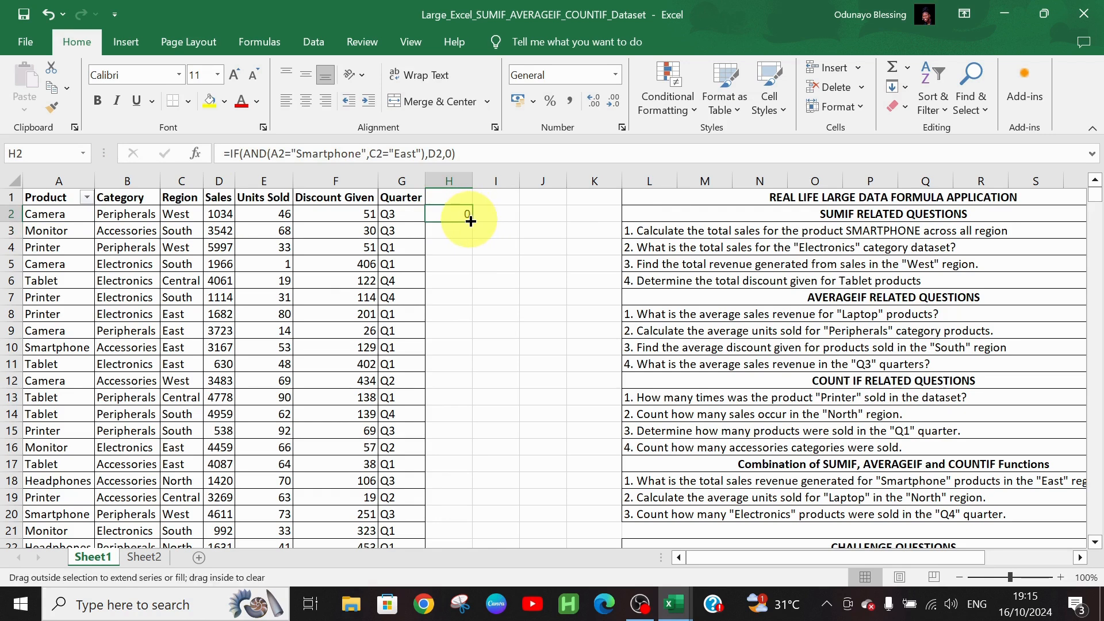
{"action": "double_click", "coordinate": [471, 222]}
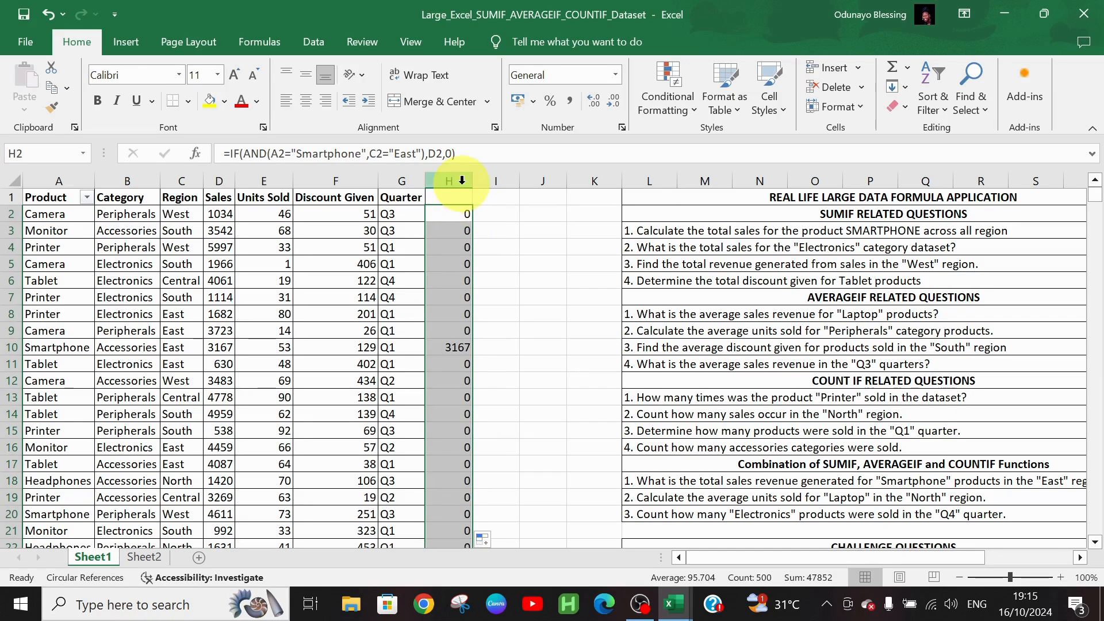
{"action": "left_click", "coordinate": [2, 344]}
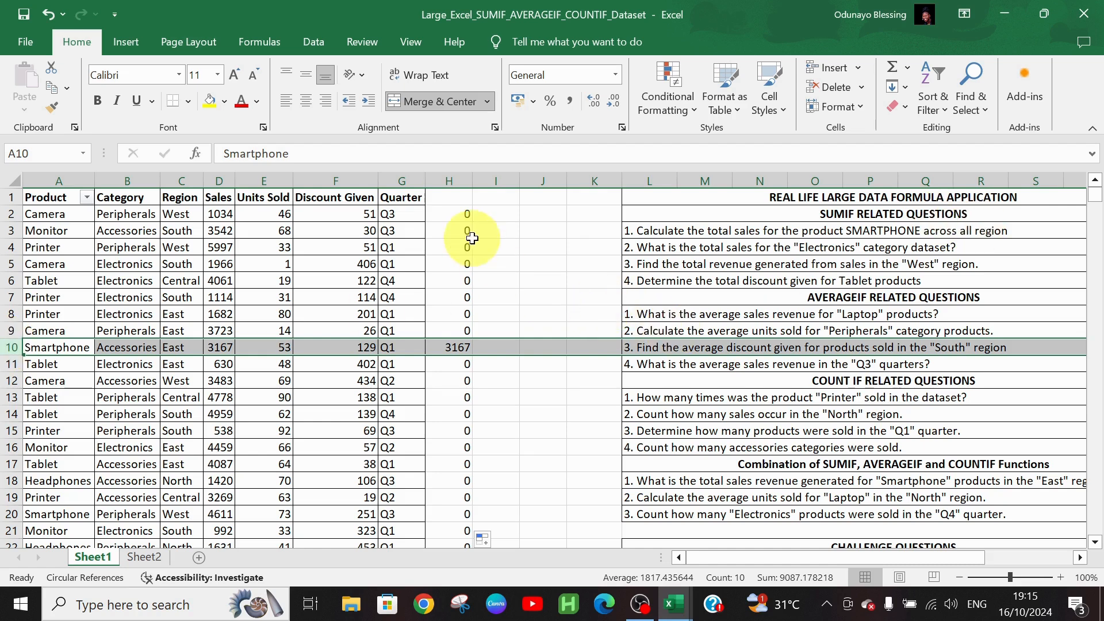
{"action": "left_click", "coordinate": [447, 176]}
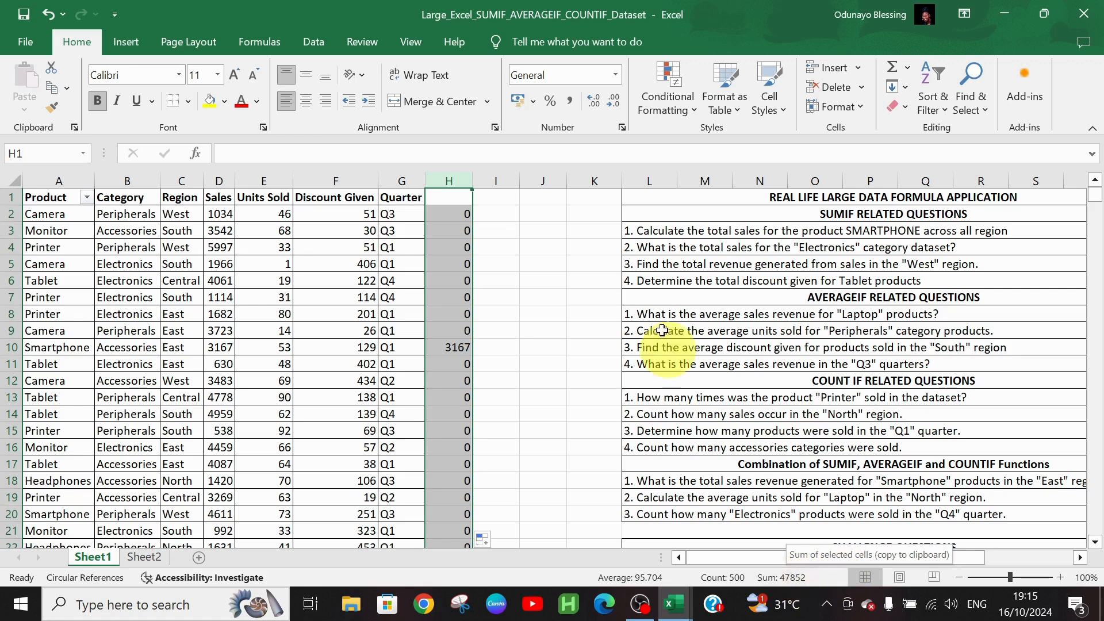
{"action": "left_click", "coordinate": [581, 287]}
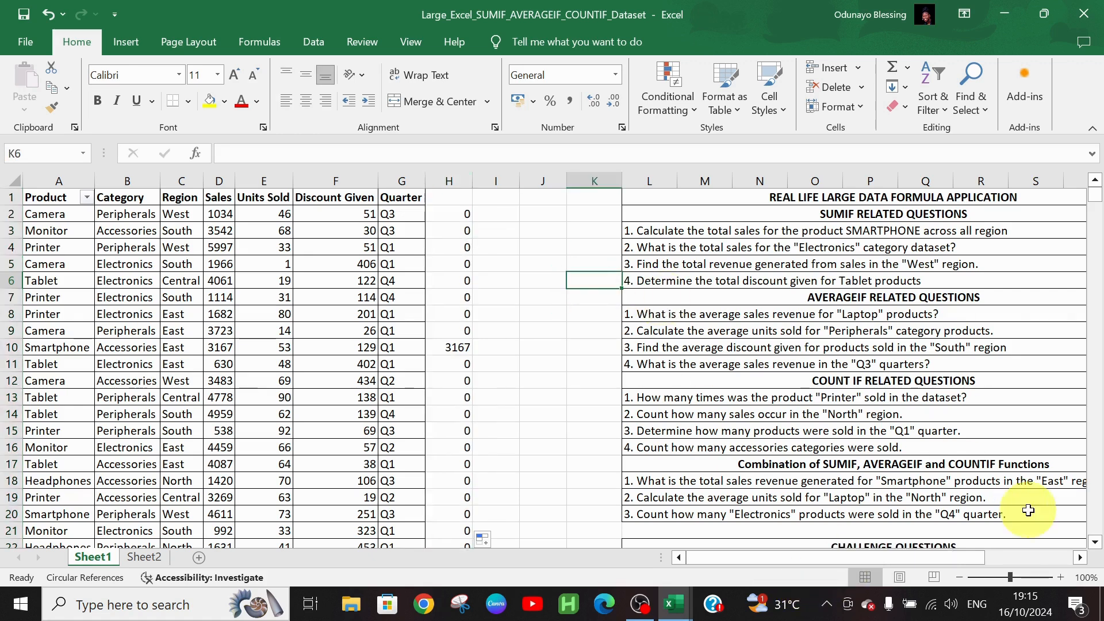
Answer the Smartphone sales in the East region question in U18 with =SUMIF(H2:H501,">0")
{"action": "left_click", "coordinate": [1082, 562]}
{"action": "left_click", "coordinate": [1082, 562]}
{"action": "left_click", "coordinate": [1082, 562]}
{"action": "left_click", "coordinate": [1082, 562]}
{"action": "left_click", "coordinate": [1082, 562]}
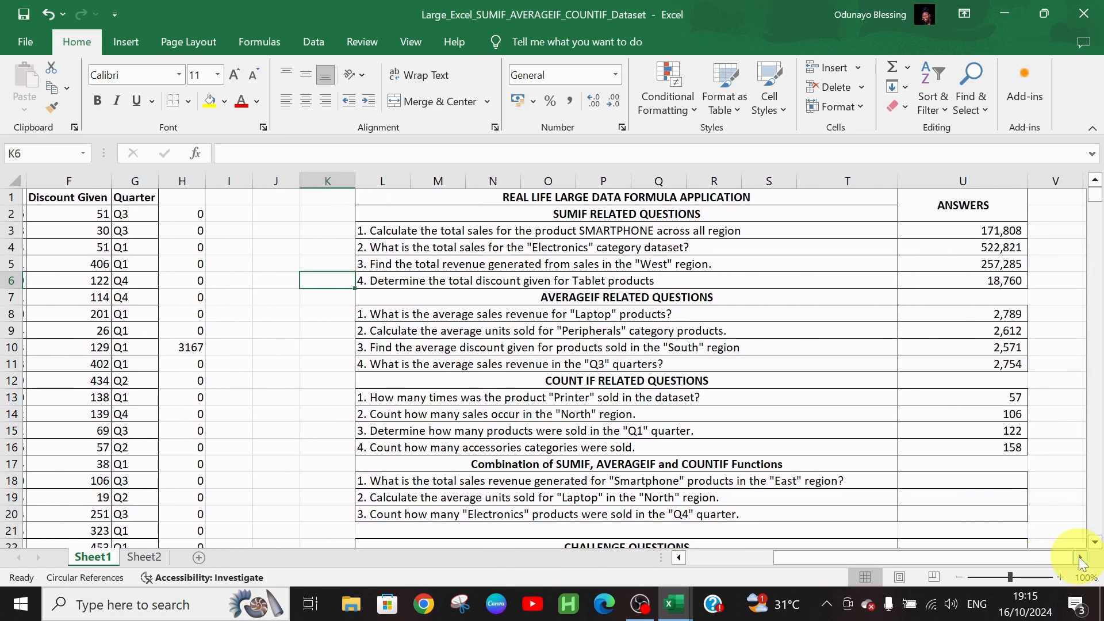
{"action": "left_click", "coordinate": [999, 481]}
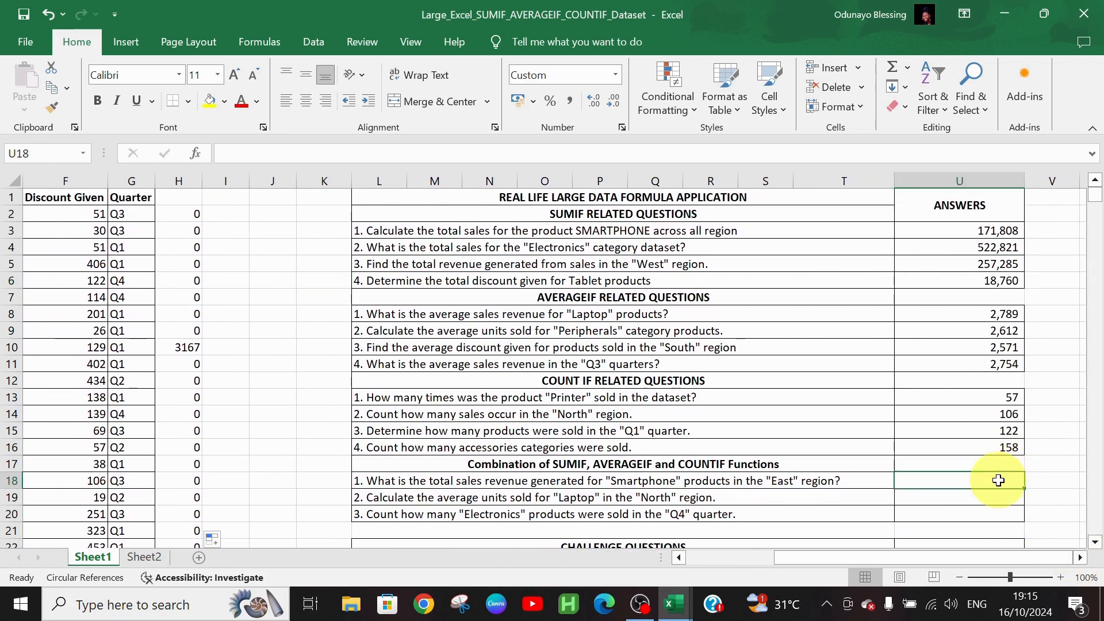
{"action": "type", "text": "="}
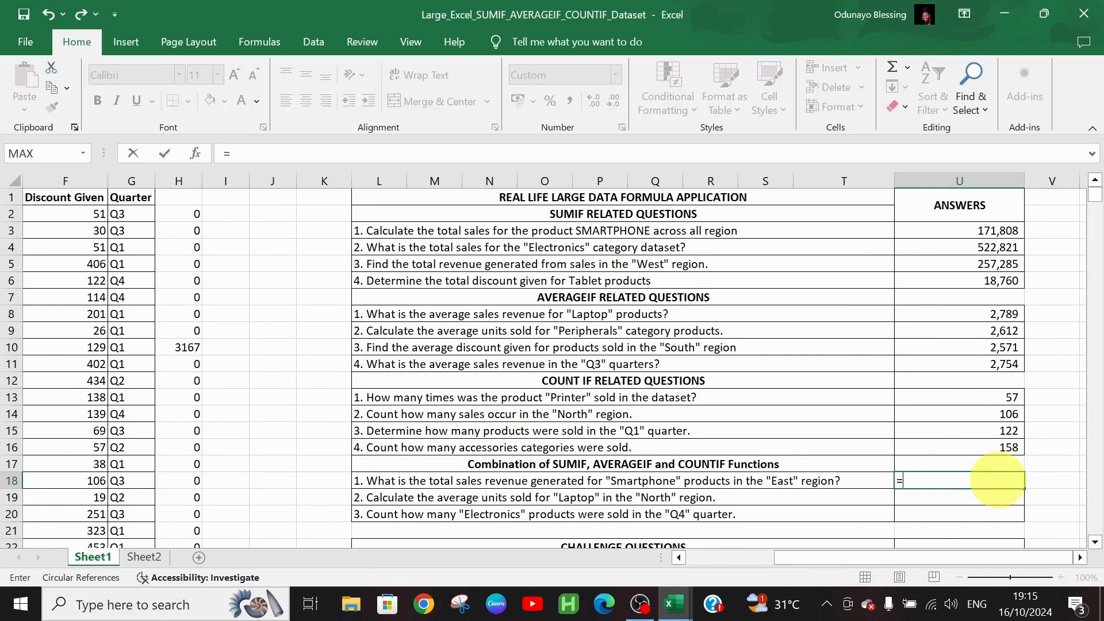
{"action": "type", "text": "SUMIF("}
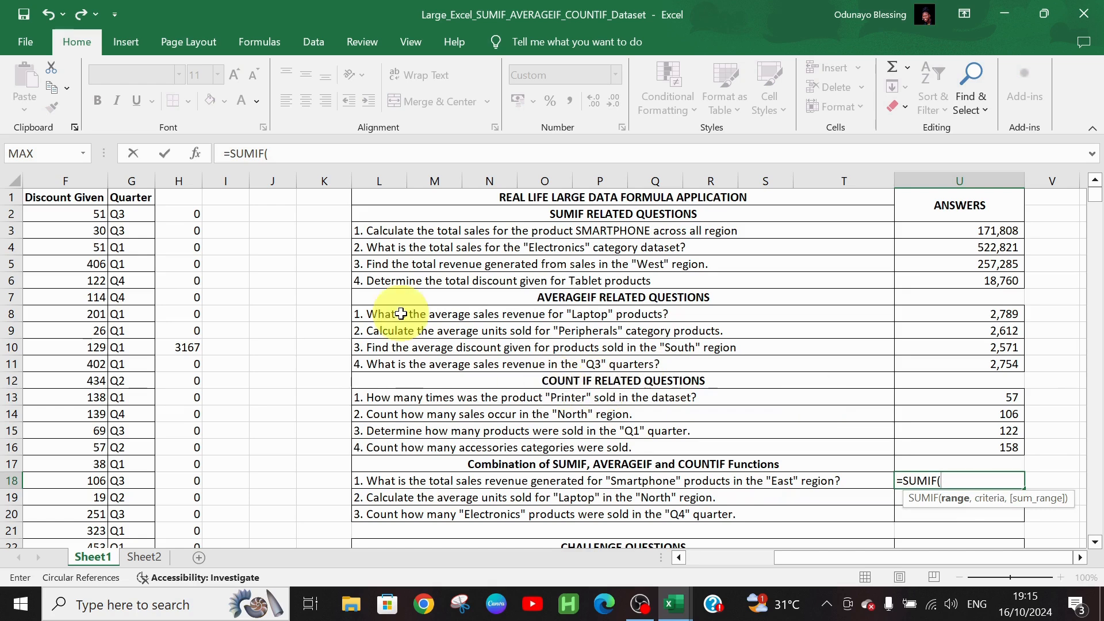
{"action": "left_click", "coordinate": [187, 211]}
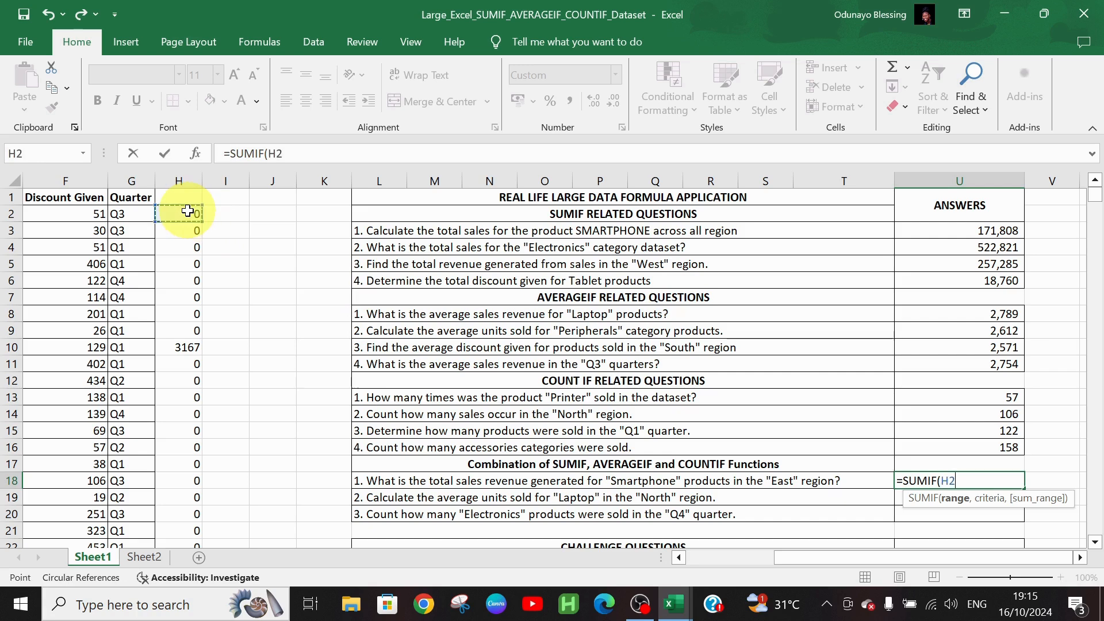
{"action": "key", "text": "F8"}
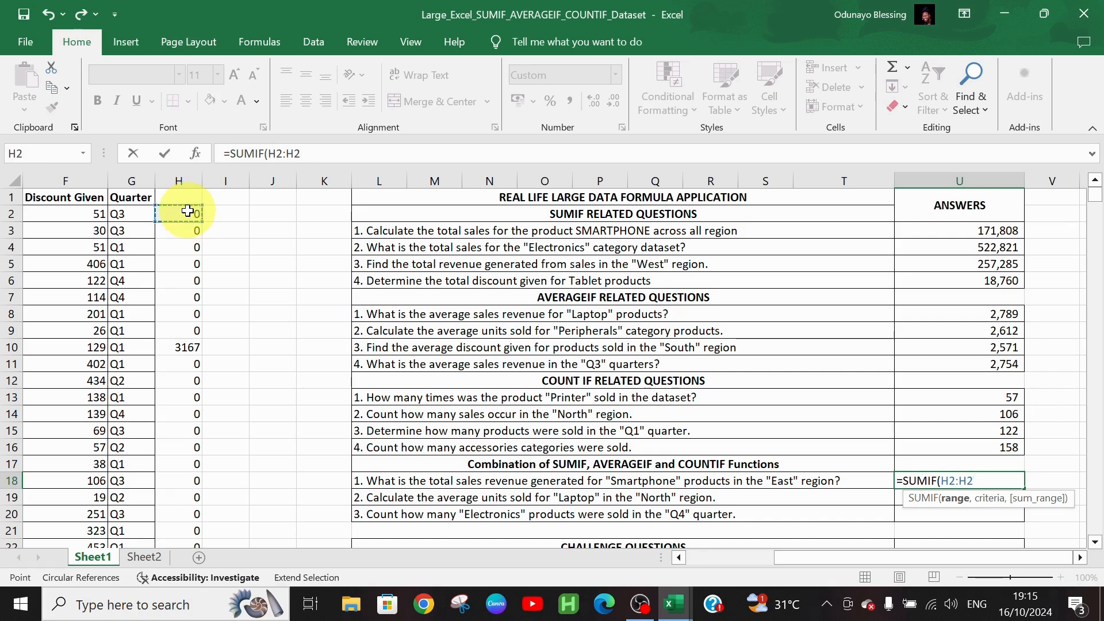
{"action": "key", "text": "BackSpace"}
{"action": "type", "text": "501,\""}
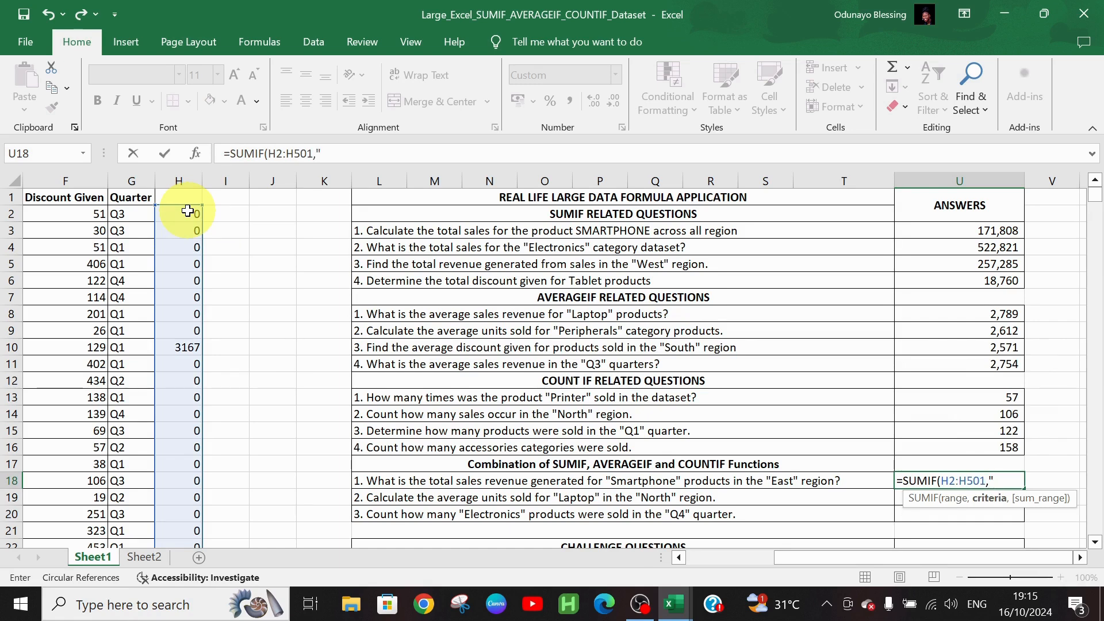
{"action": "type", "text": ">0\")"}
{"action": "key", "text": "Return"}
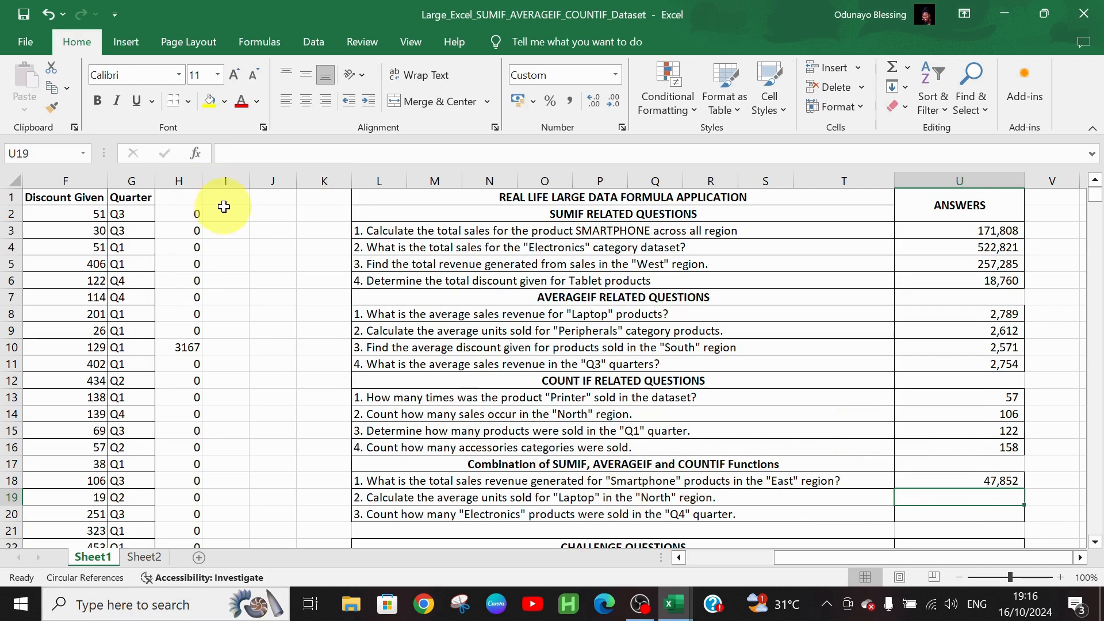
Begin an IF formula in I2 with a nested AND test whose first condition is A2="Laptop"
{"action": "left_click", "coordinate": [224, 209]}
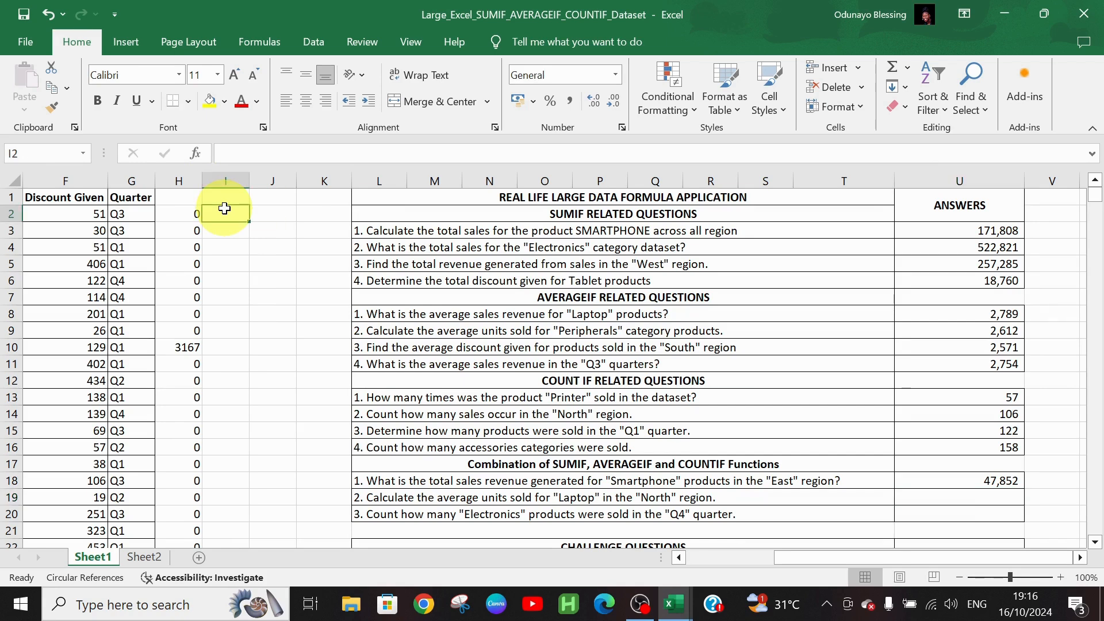
{"action": "type", "text": "="}
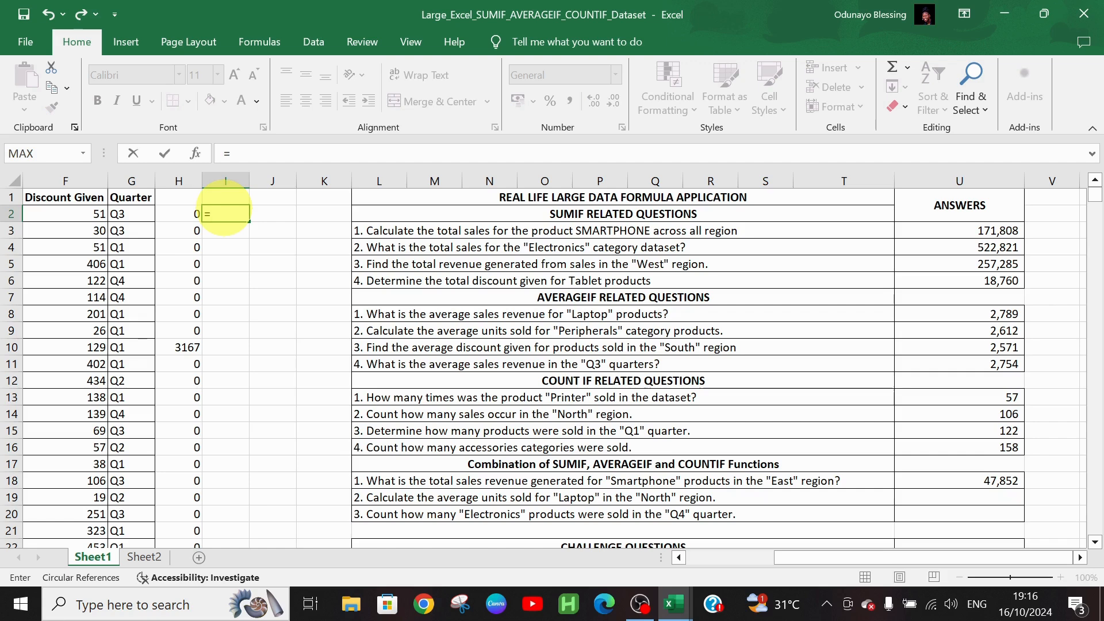
{"action": "type", "text": "IF"}
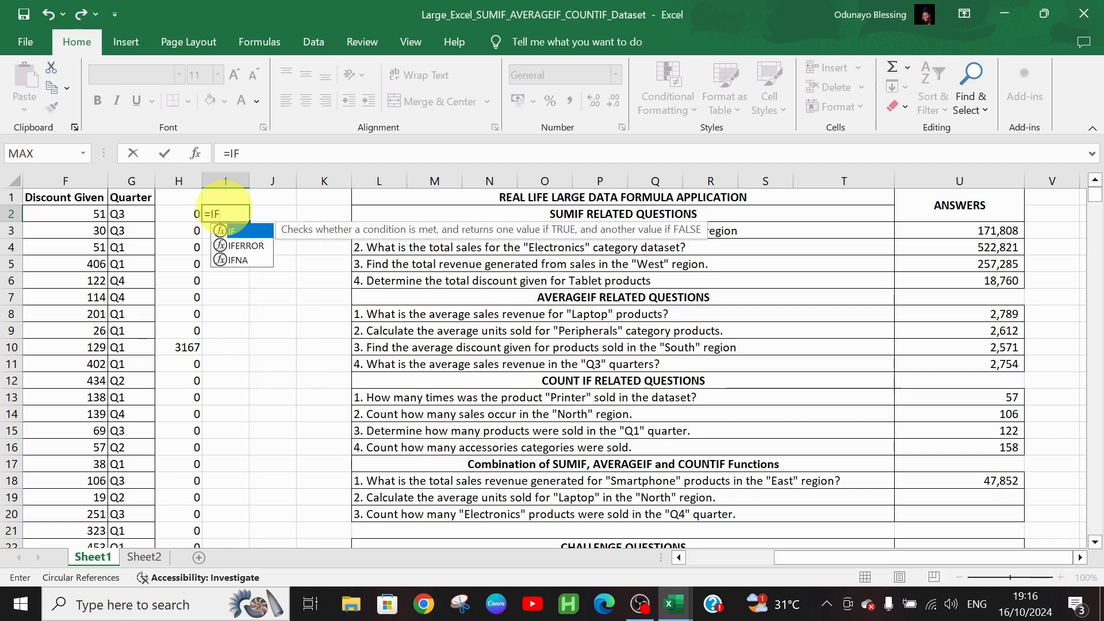
{"action": "type", "text": "(AND("}
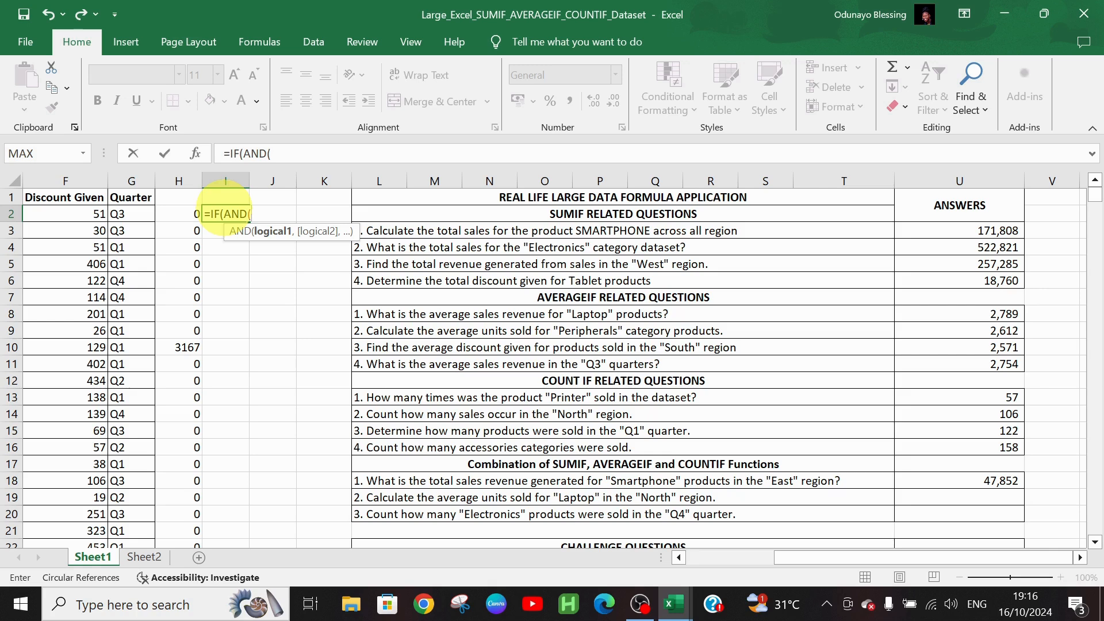
{"action": "type", "text": "A2=\""}
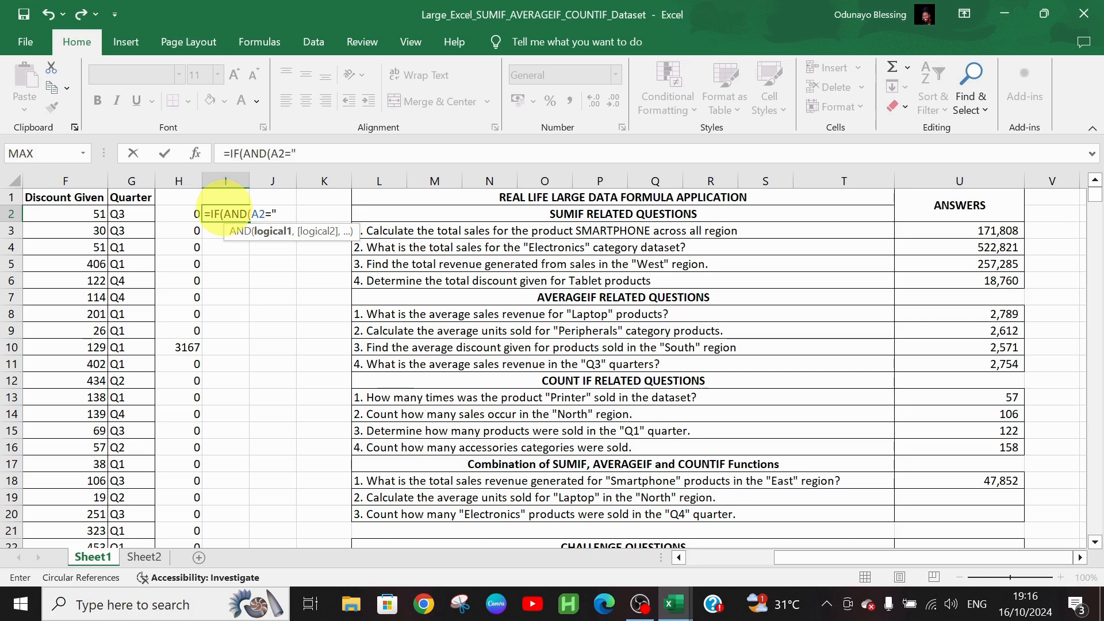
{"action": "type", "text": "Laptop"}
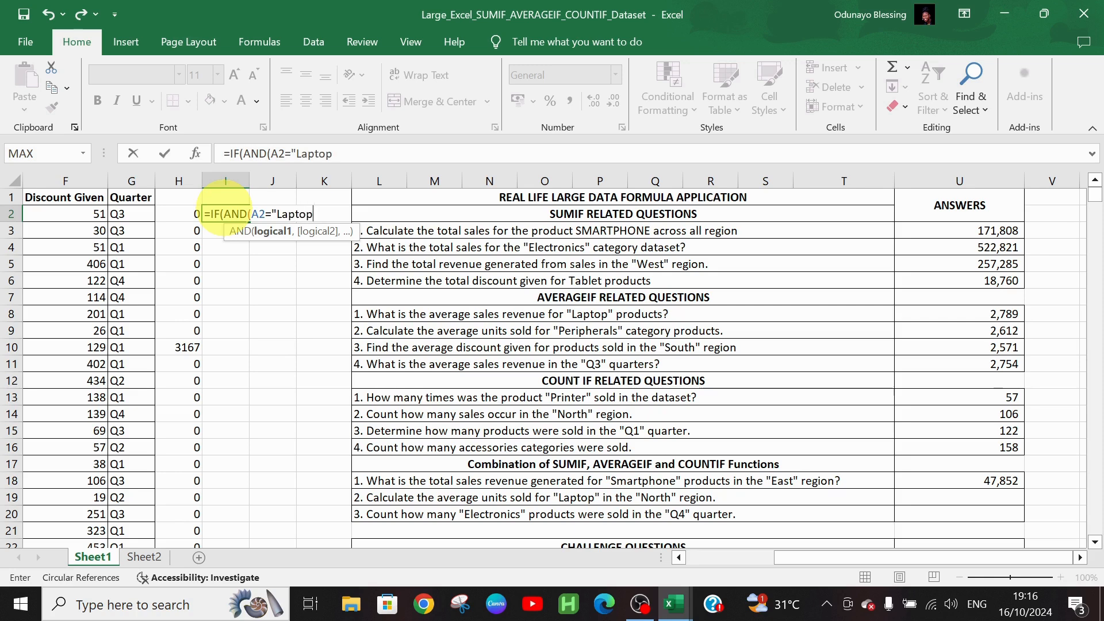
{"action": "type", "text": "\","}
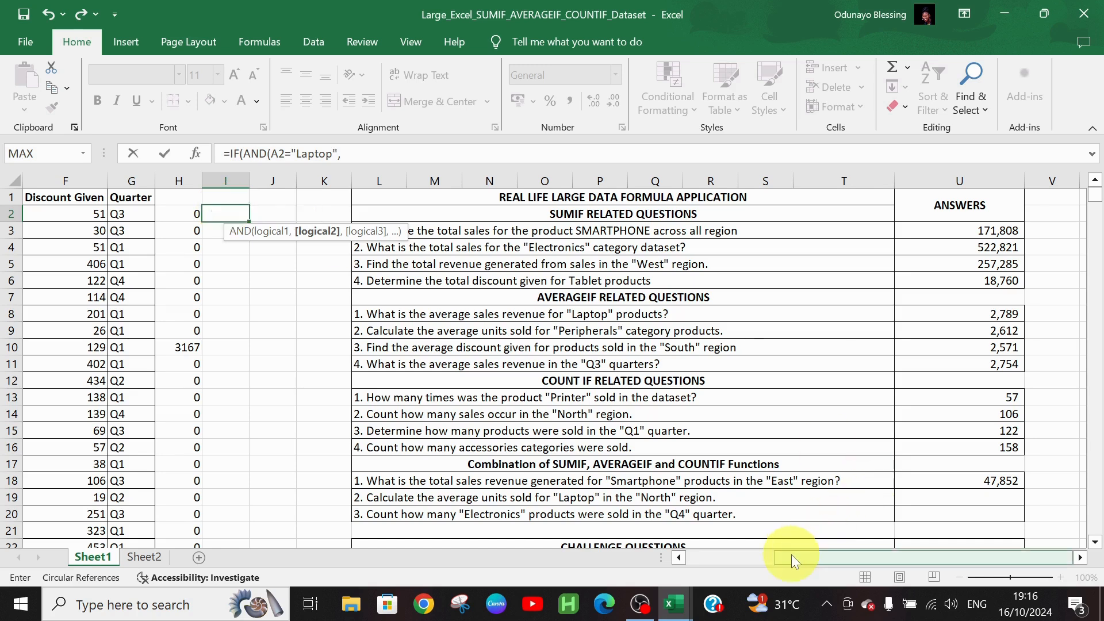
Complete the I2 formula with the condition C2="North", returning D2 when both conditions are met and 0 otherwise
{"action": "left_click_drag", "start_coordinate": [792, 555], "coordinate": [630, 536]}
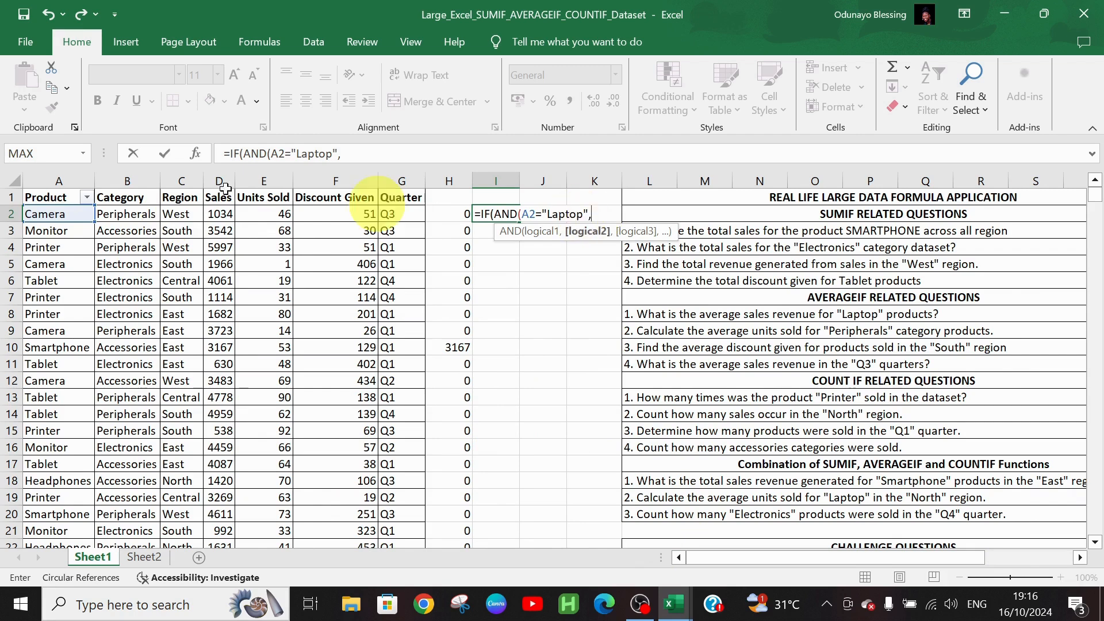
{"action": "left_click", "coordinate": [178, 213]}
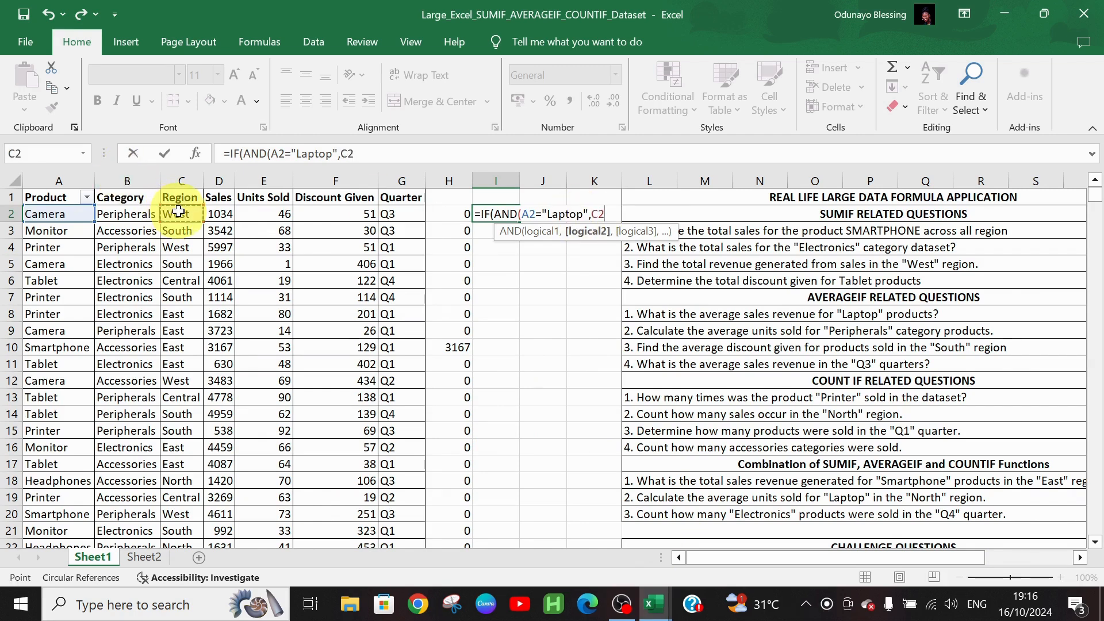
{"action": "type", "text": "=\""}
{"action": "type", "text": "Nort"}
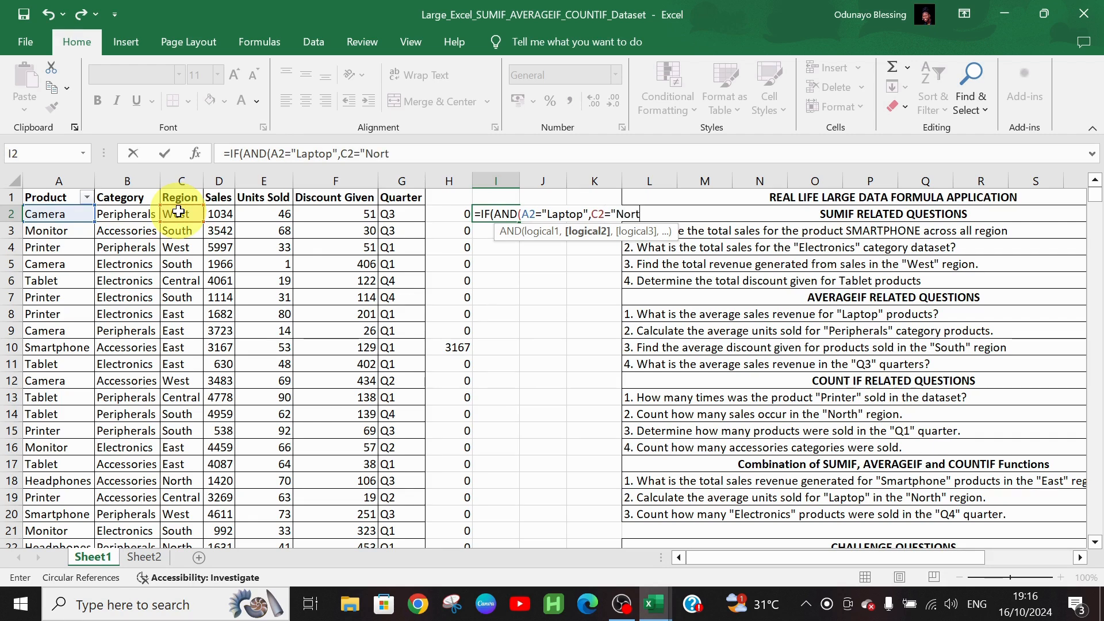
{"action": "type", "text": "h\")"}
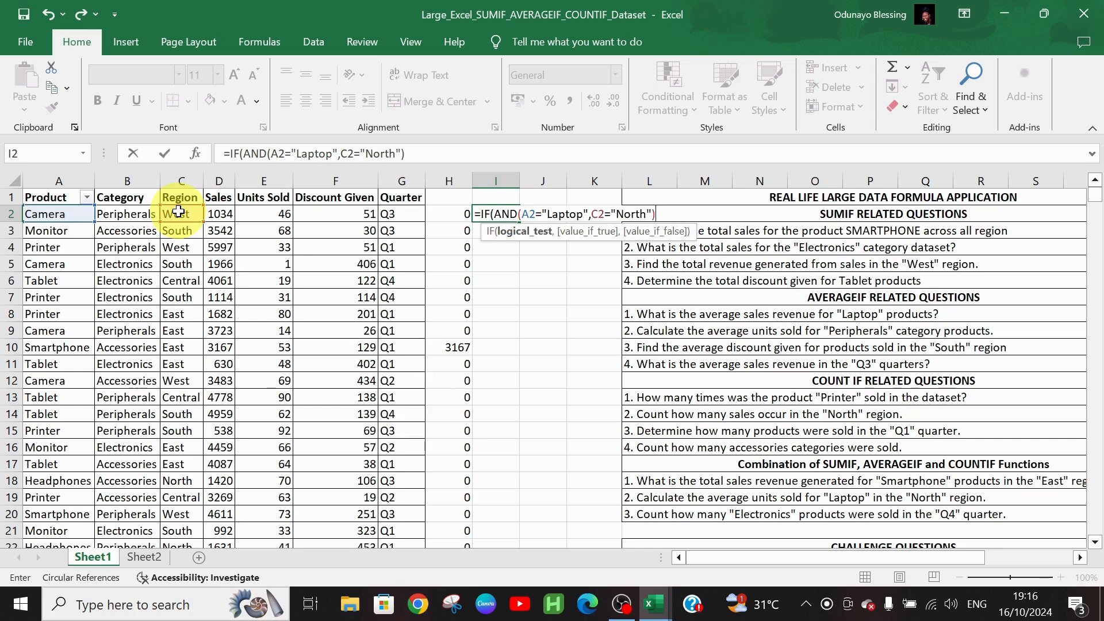
{"action": "type", "text": ","}
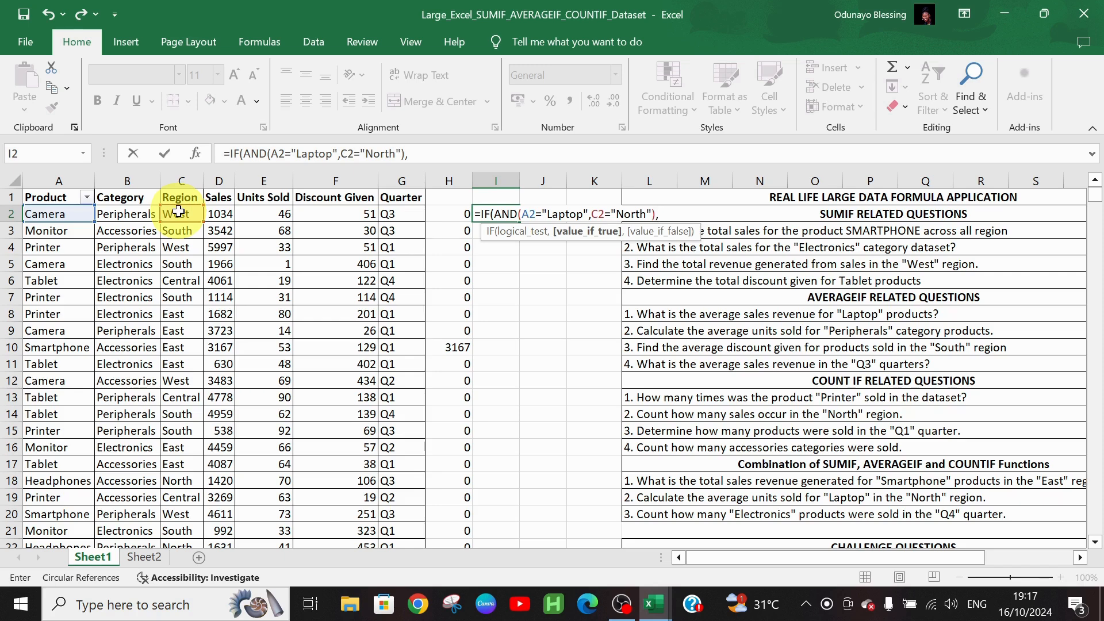
{"action": "left_click", "coordinate": [219, 218]}
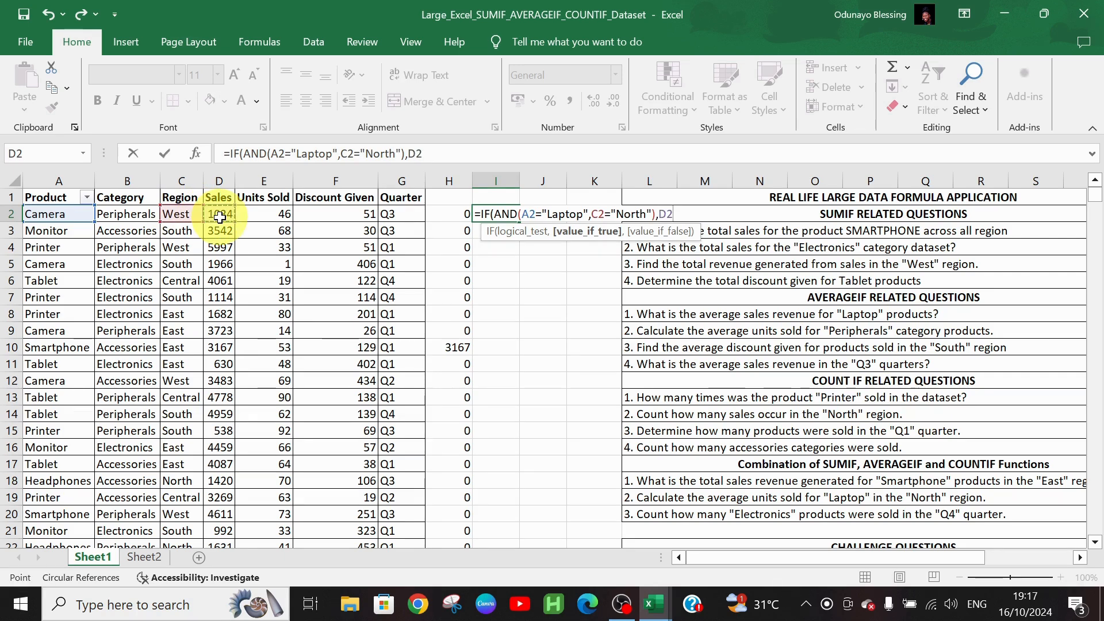
{"action": "type", "text": ",0"}
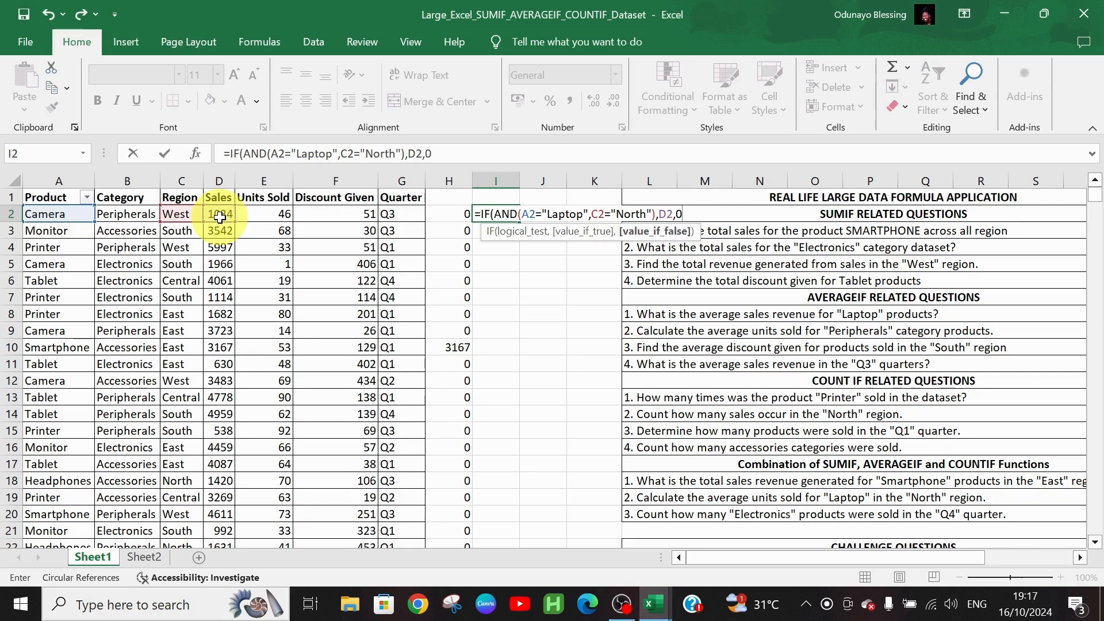
{"action": "type", "text": ")"}
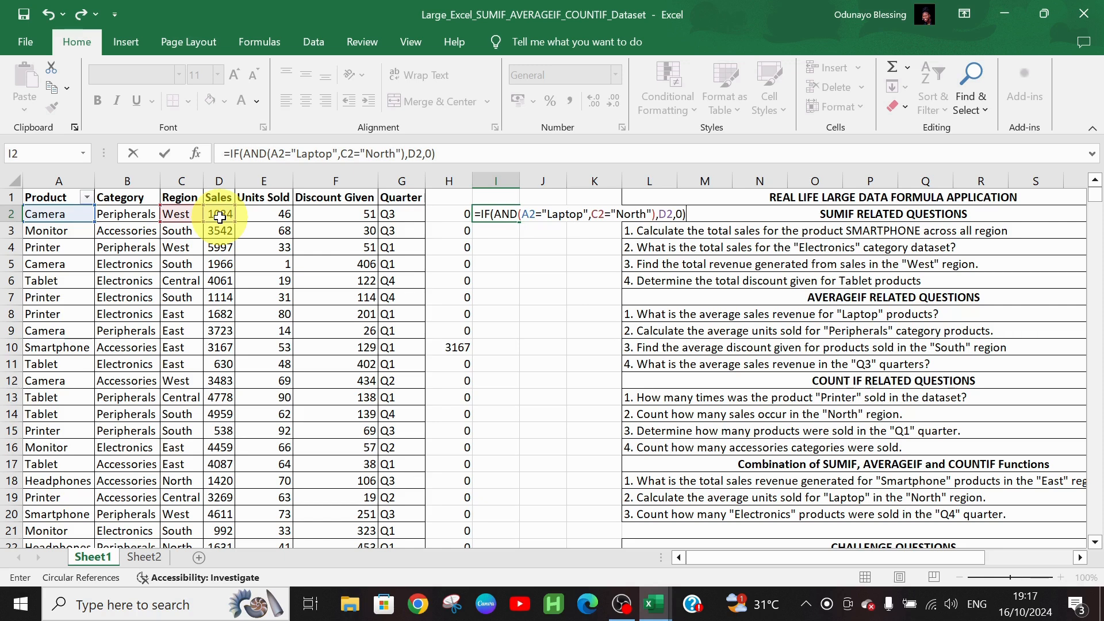
{"action": "key", "text": "Return"}
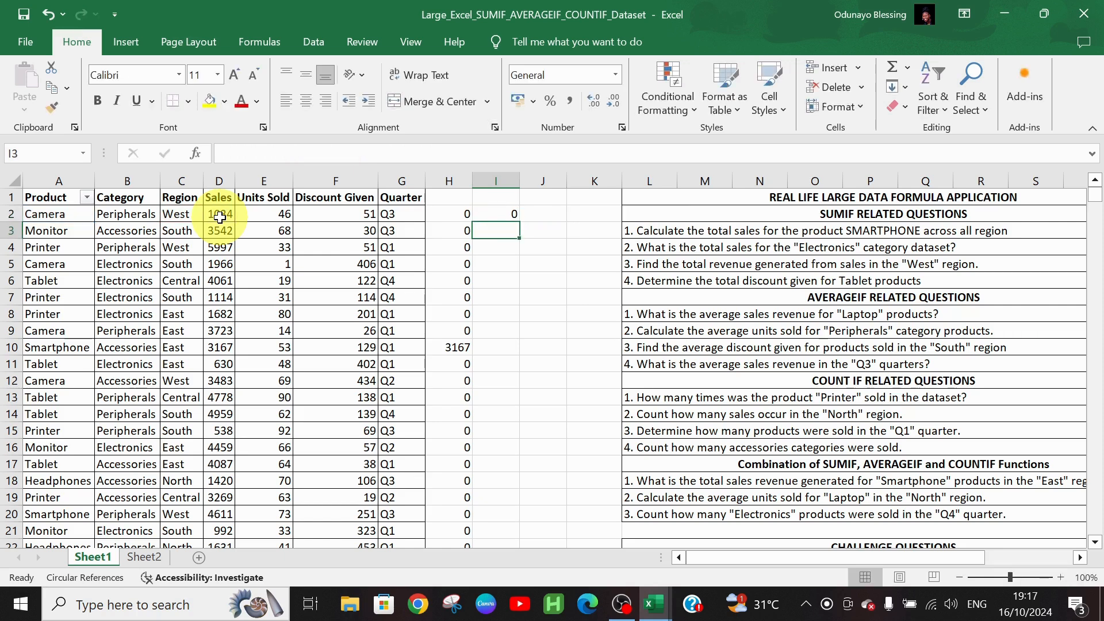
Fill the I2 formula down column I for all data rows and check the Laptop rows in the North region
{"action": "left_click", "coordinate": [496, 211]}
{"action": "double_click", "coordinate": [518, 222]}
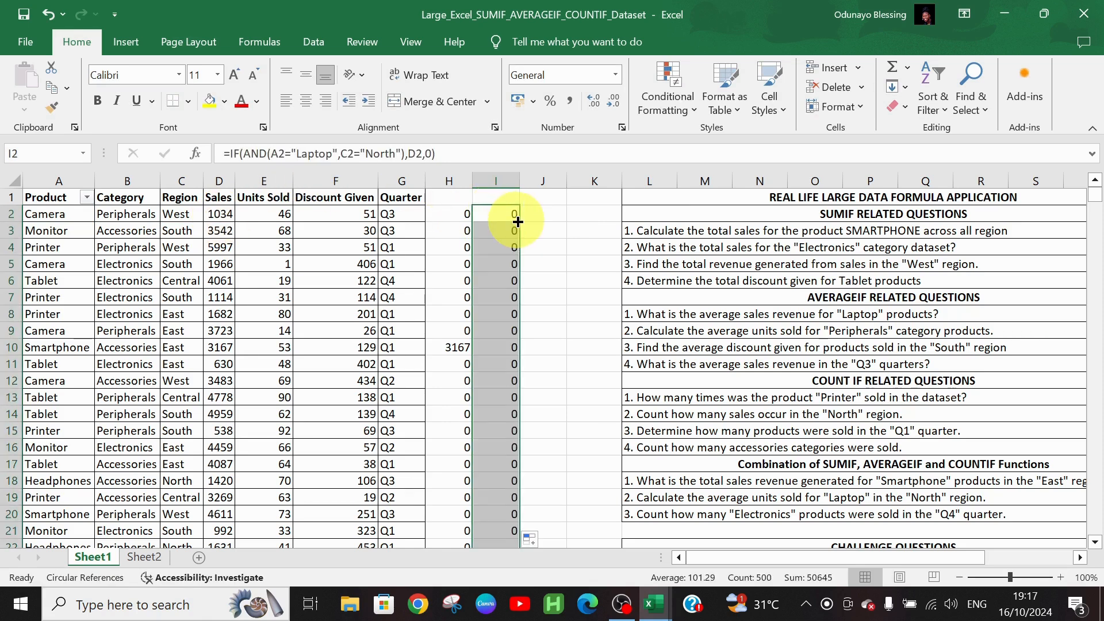
{"action": "left_click_drag", "start_coordinate": [1096, 195], "coordinate": [1098, 213]}
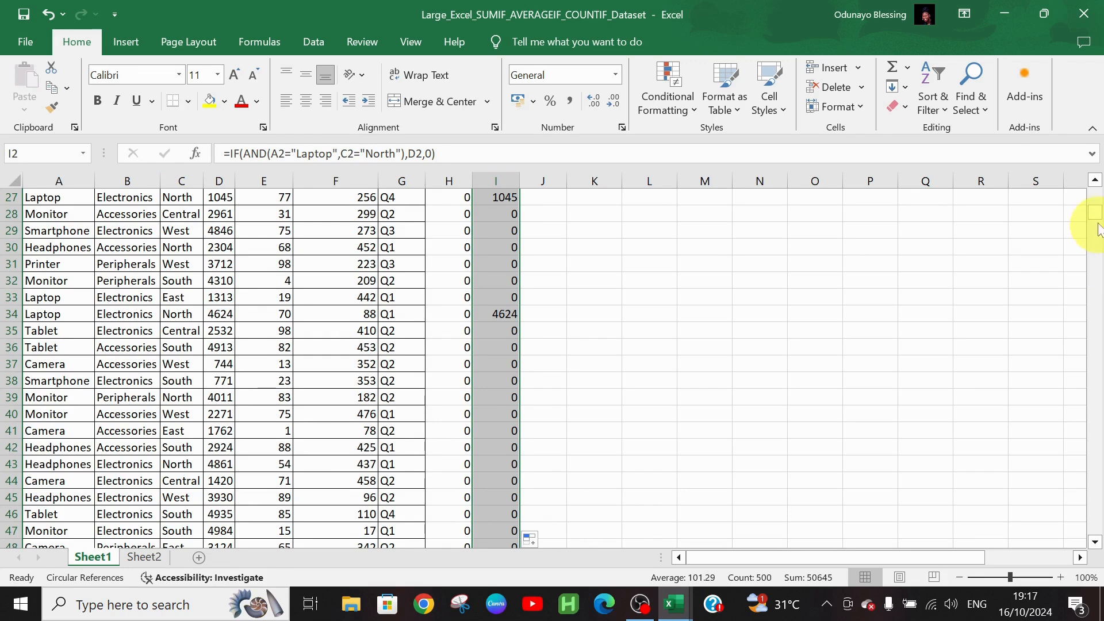
{"action": "left_click_drag", "start_coordinate": [1095, 211], "coordinate": [1087, 148]}
Answer the Laptop average in the North region question in U19 with =AVERAGEIF(I2:I501,">0")
{"action": "left_click_drag", "start_coordinate": [951, 554], "coordinate": [1055, 548]}
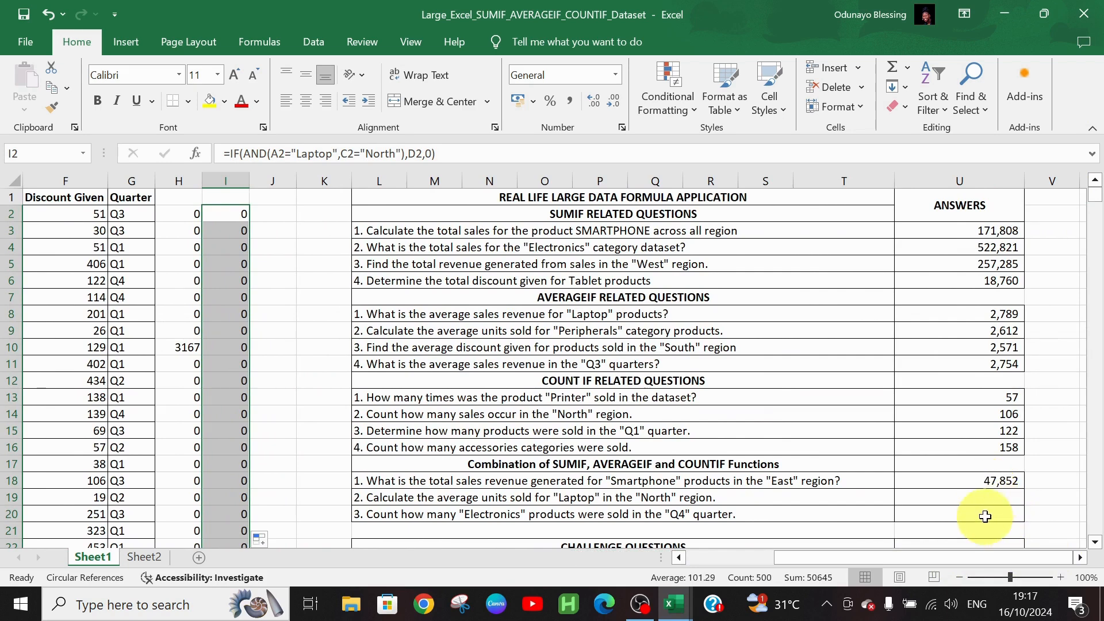
{"action": "left_click", "coordinate": [964, 493]}
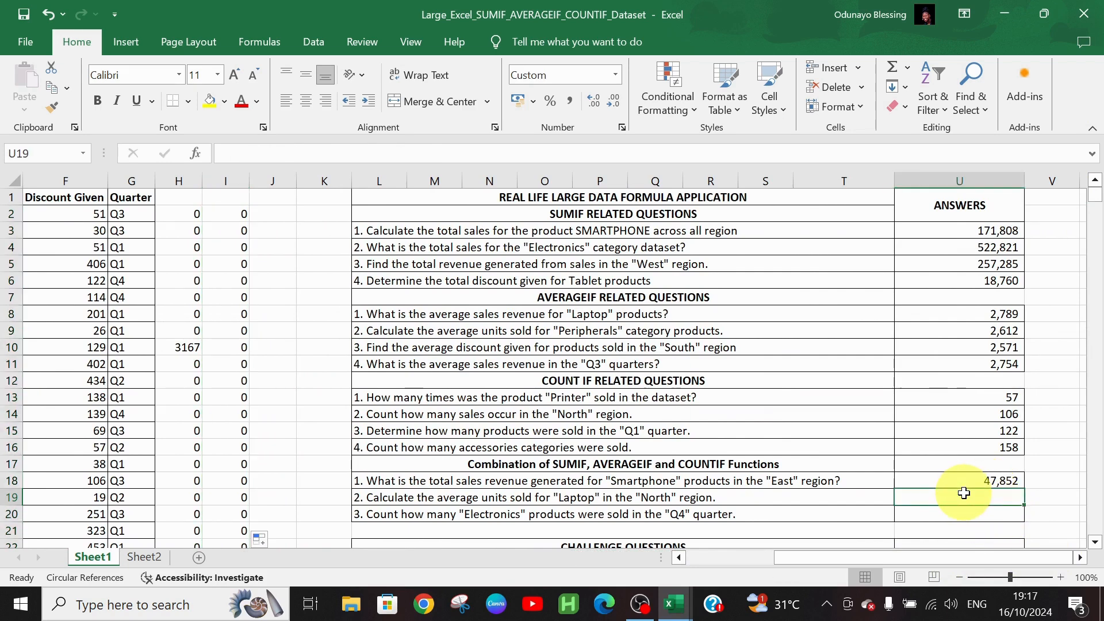
{"action": "type", "text": "=AVERAGEIF"}
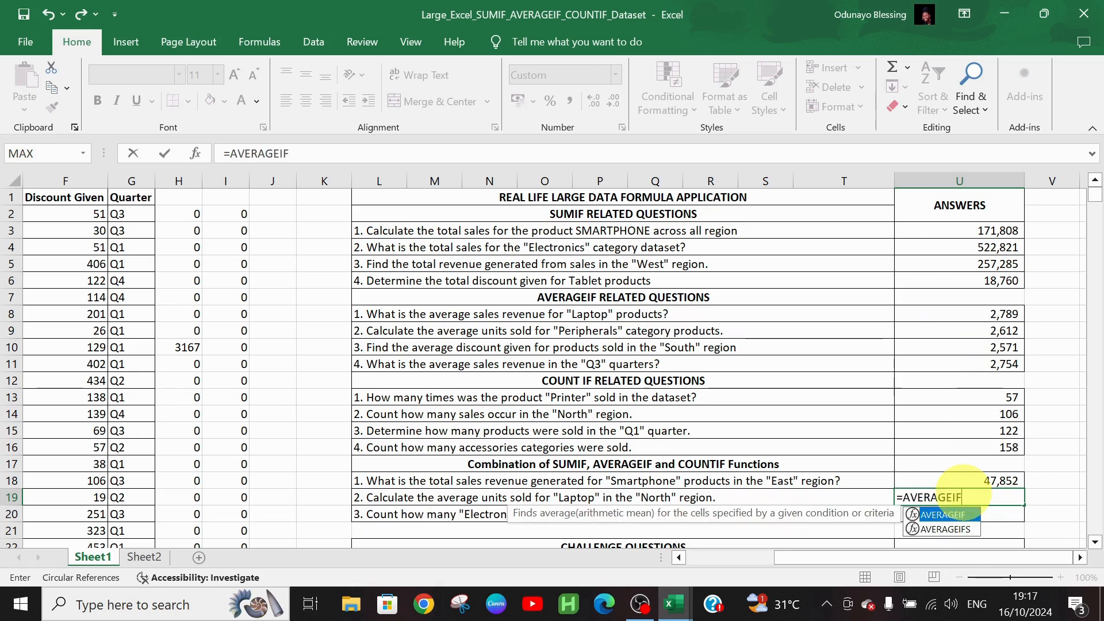
{"action": "type", "text": "("}
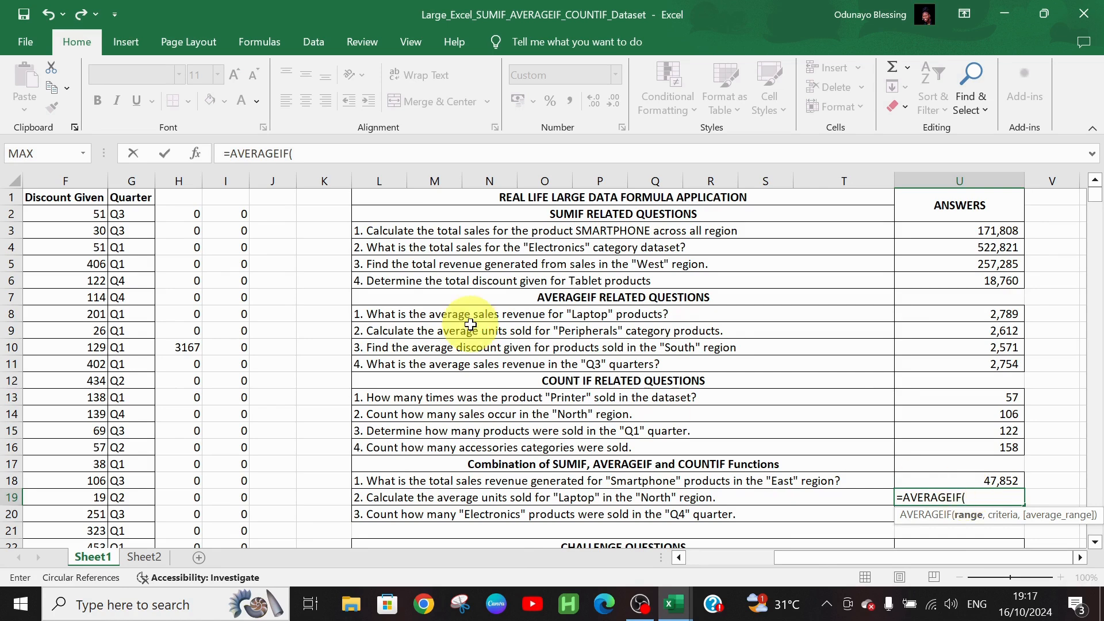
{"action": "left_click", "coordinate": [239, 214]}
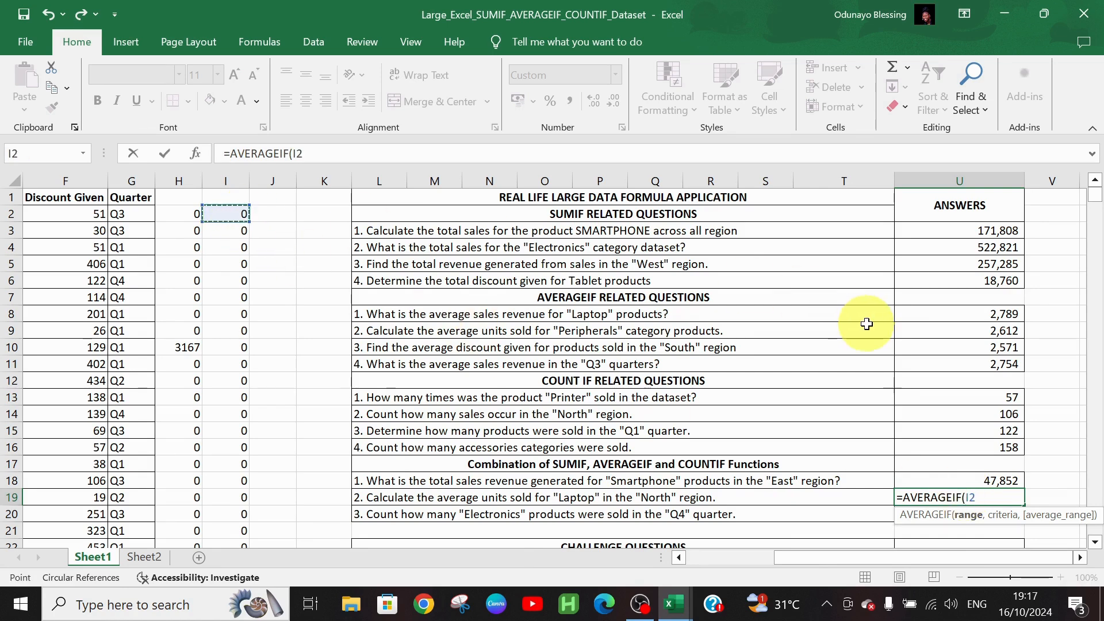
{"action": "key", "text": "F8"}
{"action": "key", "text": "BackSpace"}
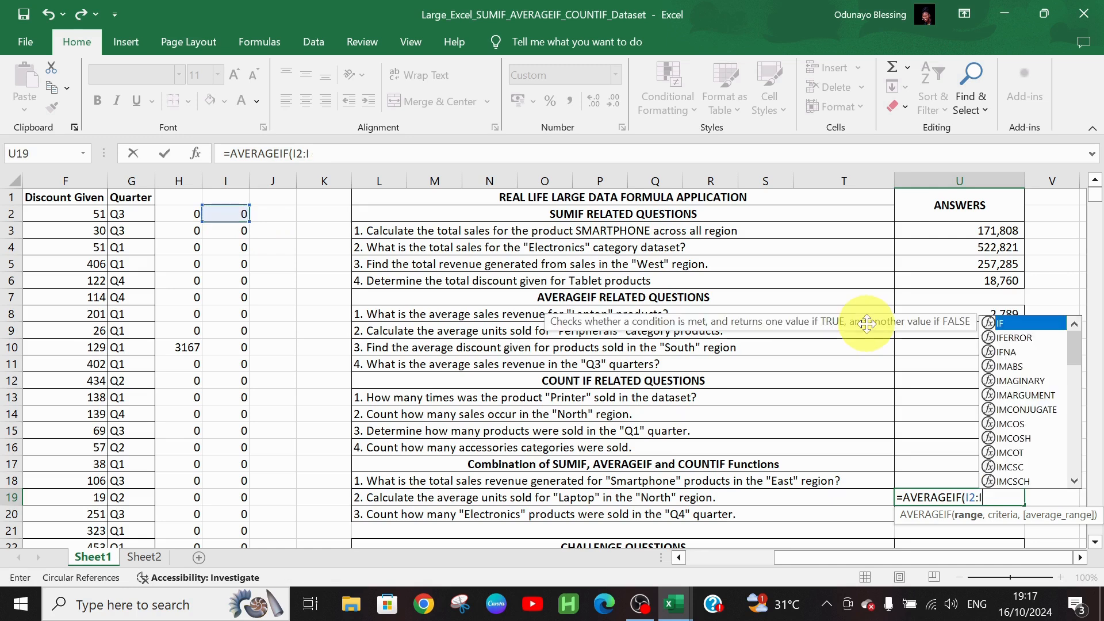
{"action": "type", "text": "501"}
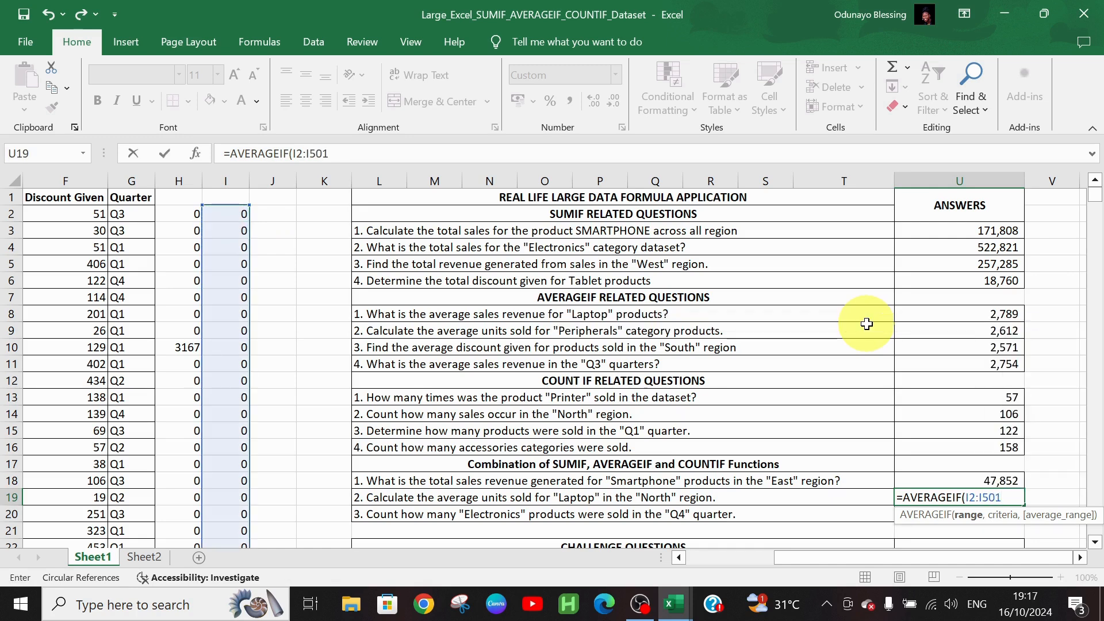
{"action": "type", "text": ","}
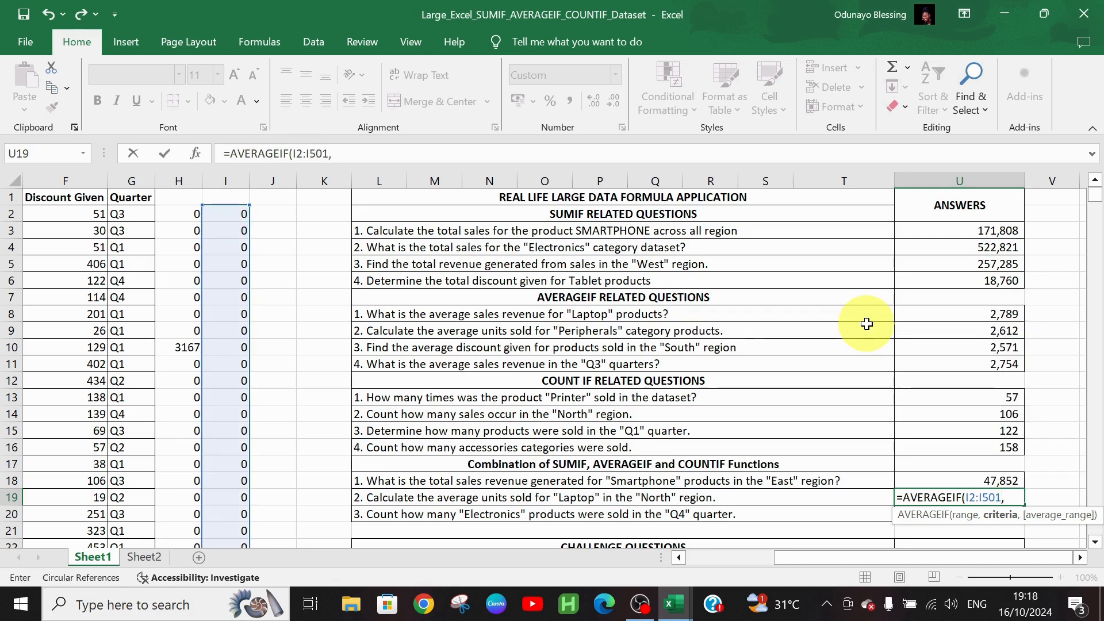
{"action": "type", "text": "\">0\")"}
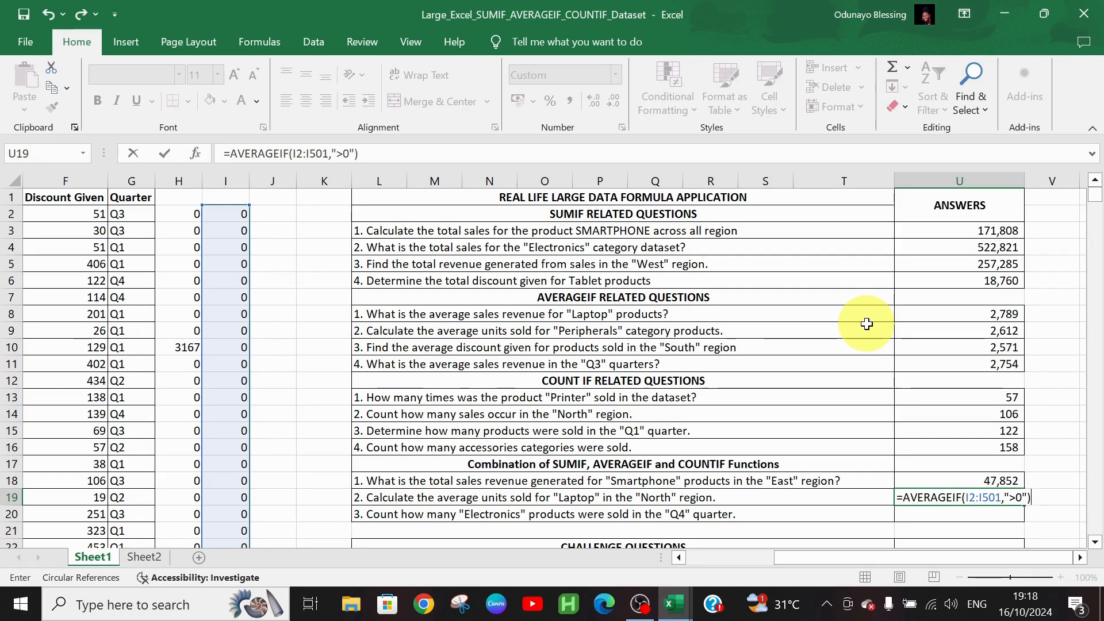
{"action": "key", "text": "Return"}
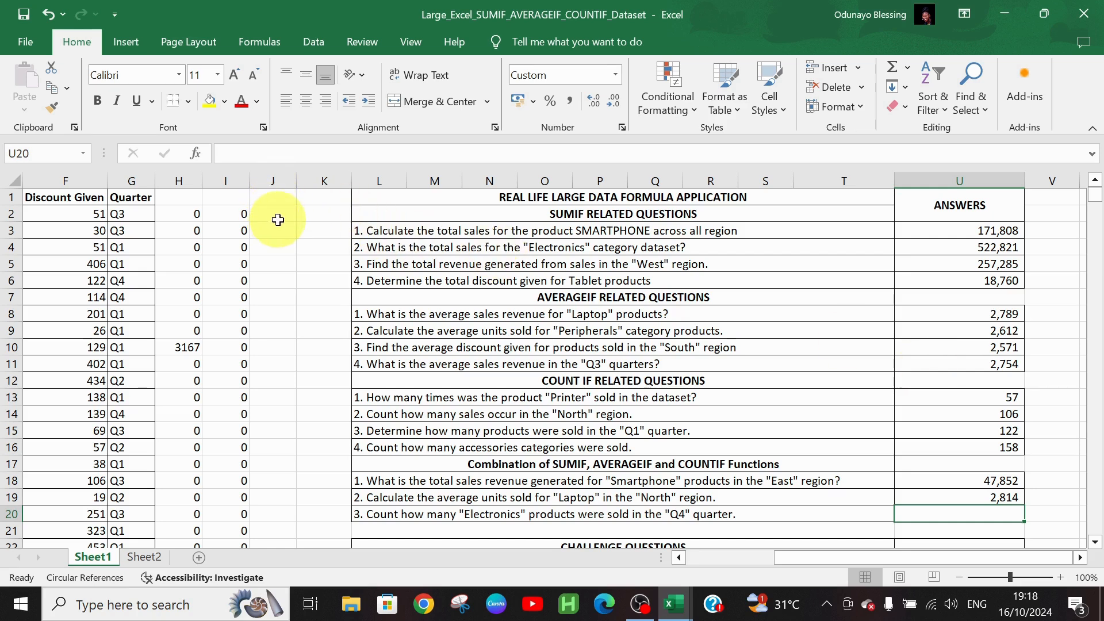
Begin an IF formula in J2 with a nested AND function as its logical test
{"action": "left_click", "coordinate": [278, 221]}
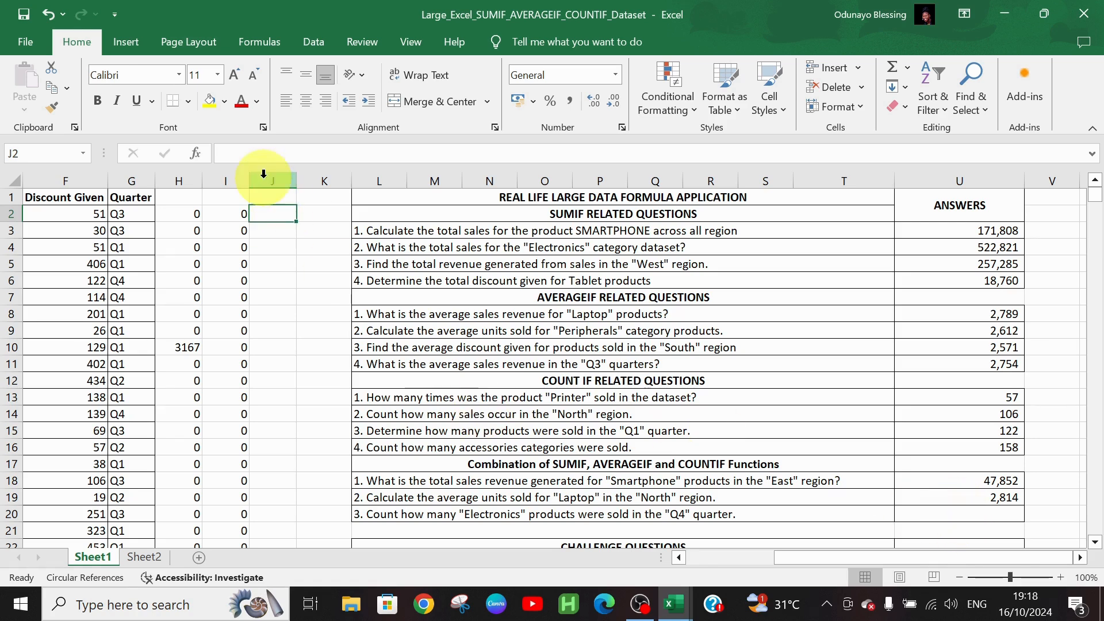
{"action": "type", "text": "="}
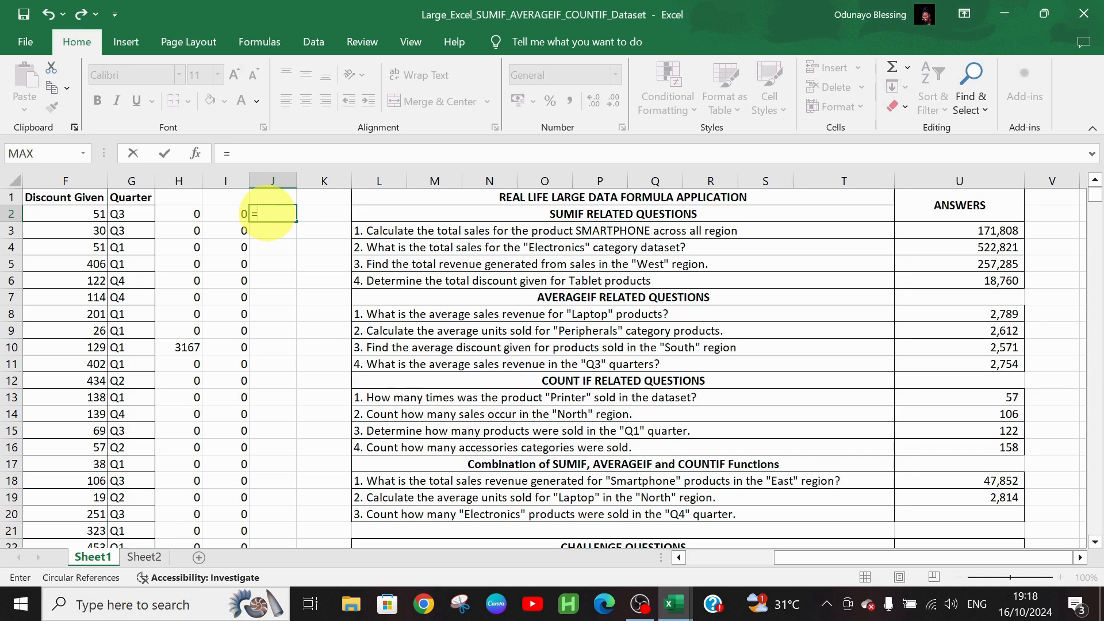
{"action": "type", "text": "IF("}
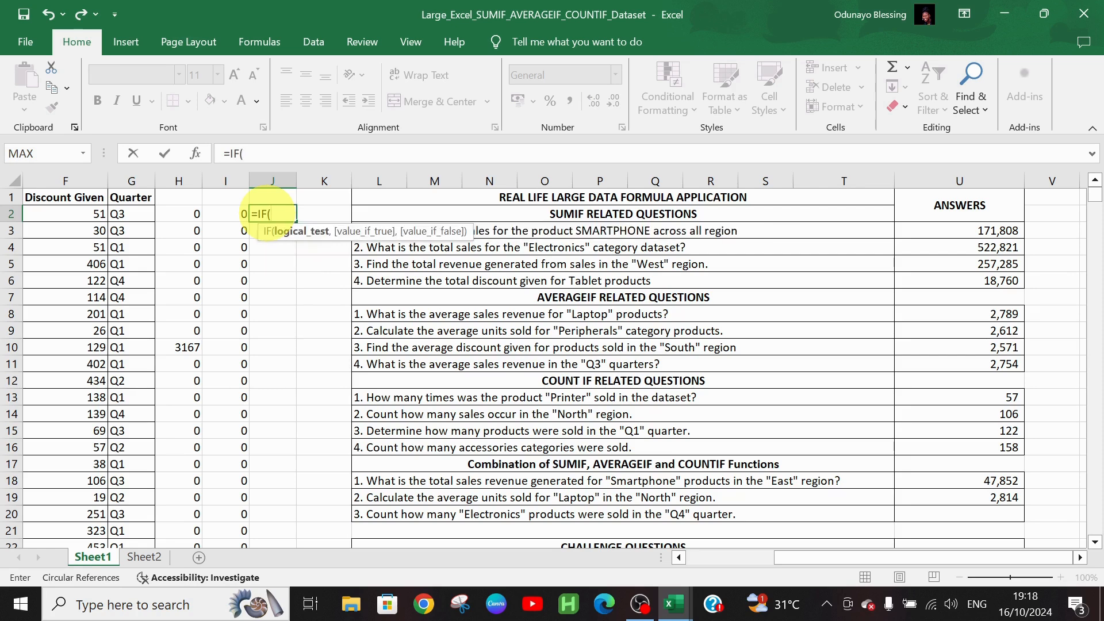
{"action": "type", "text": "AND"}
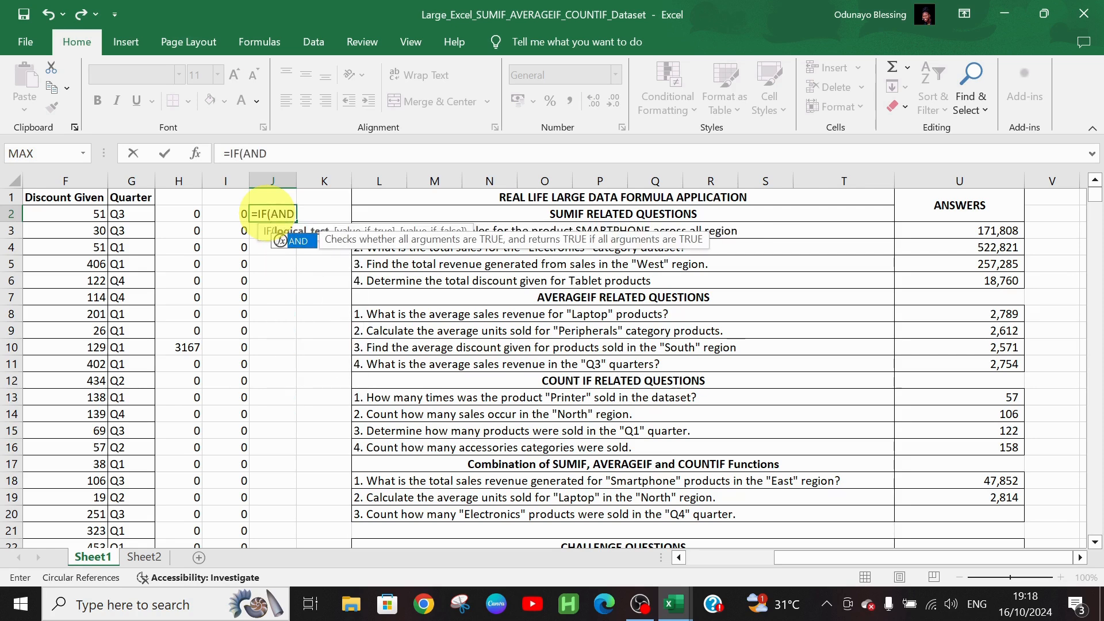
{"action": "type", "text": "("}
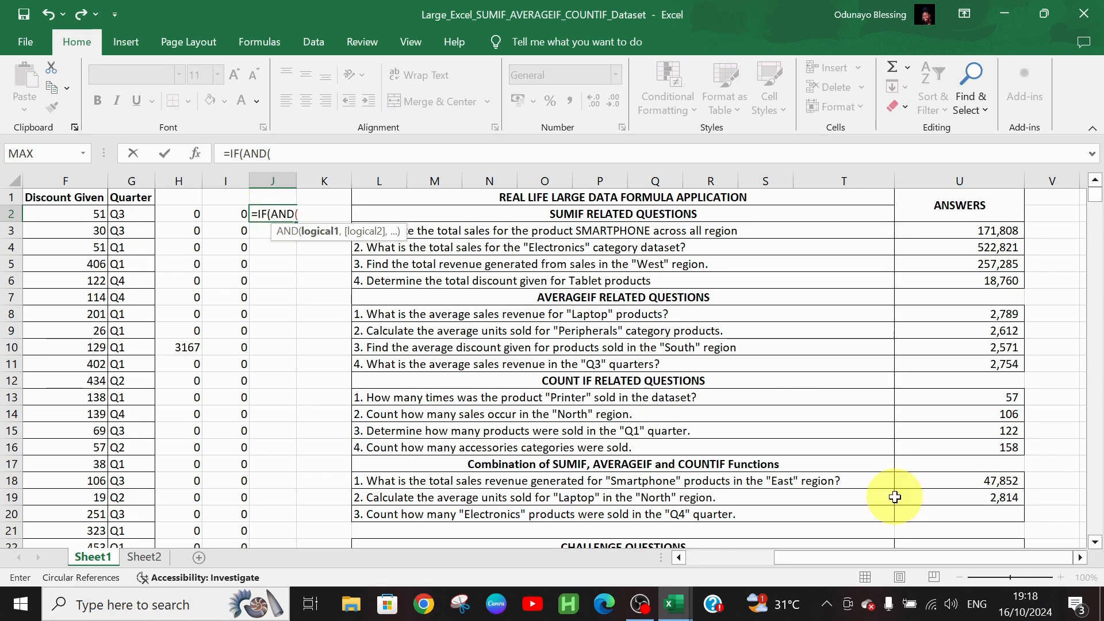
{"action": "left_click_drag", "start_coordinate": [831, 556], "coordinate": [635, 555]}
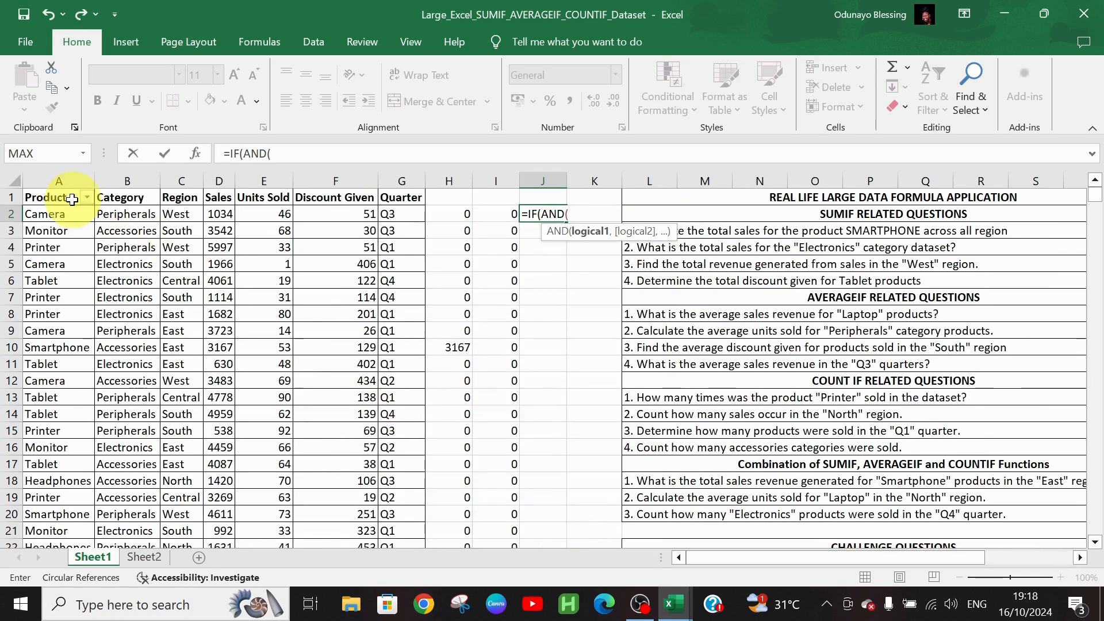
{"action": "left_click", "coordinate": [70, 217]}
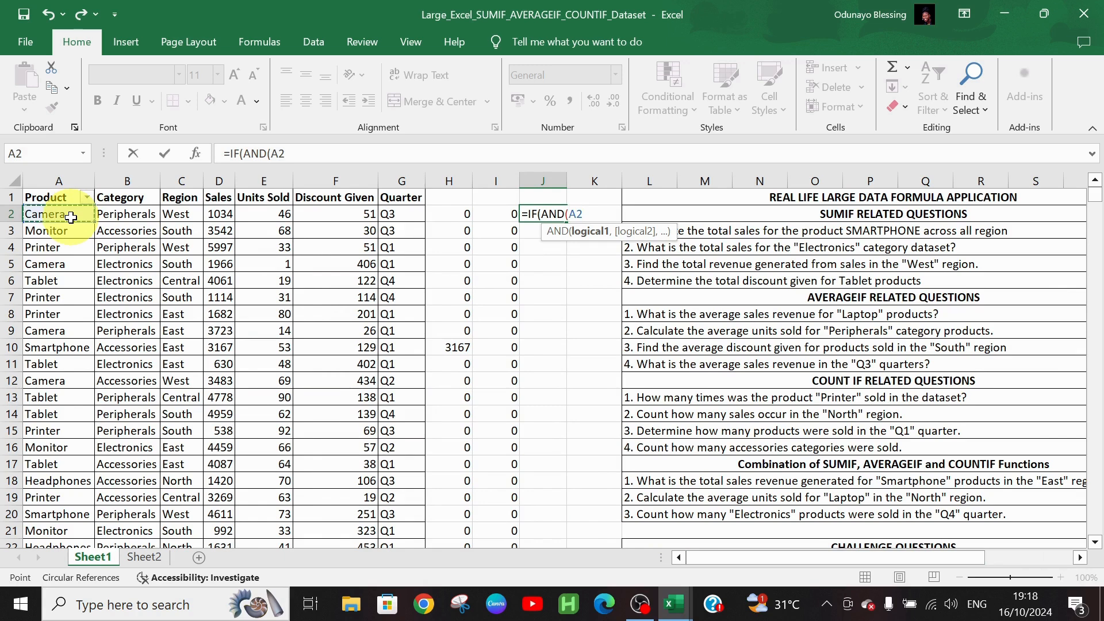
{"action": "type", "text": "=\"e"}
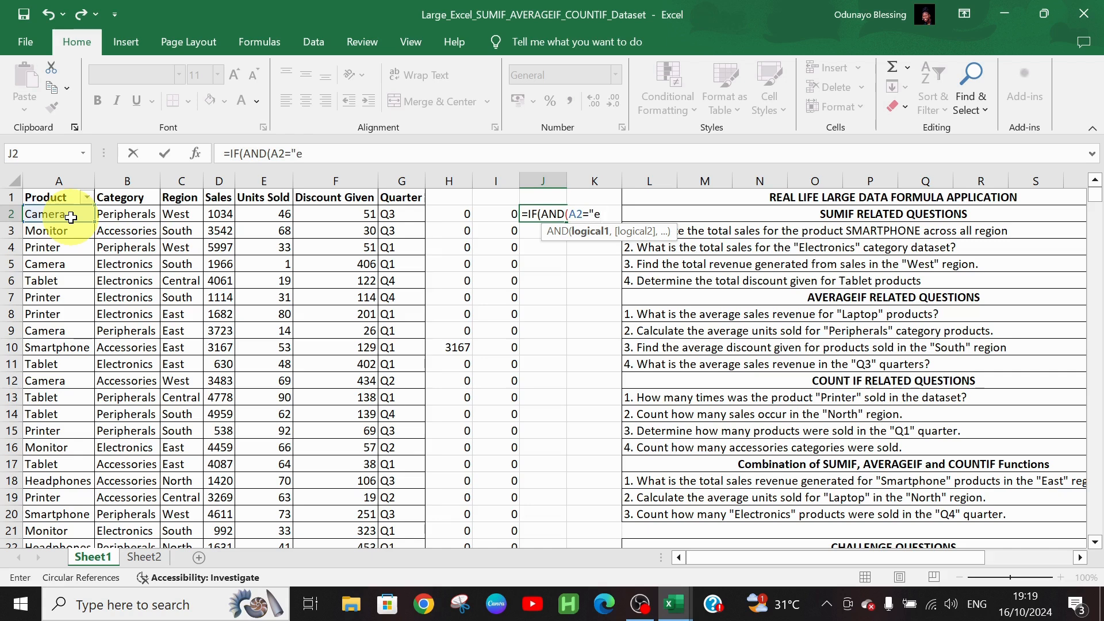
{"action": "key", "text": "BackSpace"}
{"action": "key", "text": "BackSpace"}
{"action": "key", "text": "BackSpace"}
{"action": "key", "text": "BackSpace"}
{"action": "key", "text": "BackSpace"}
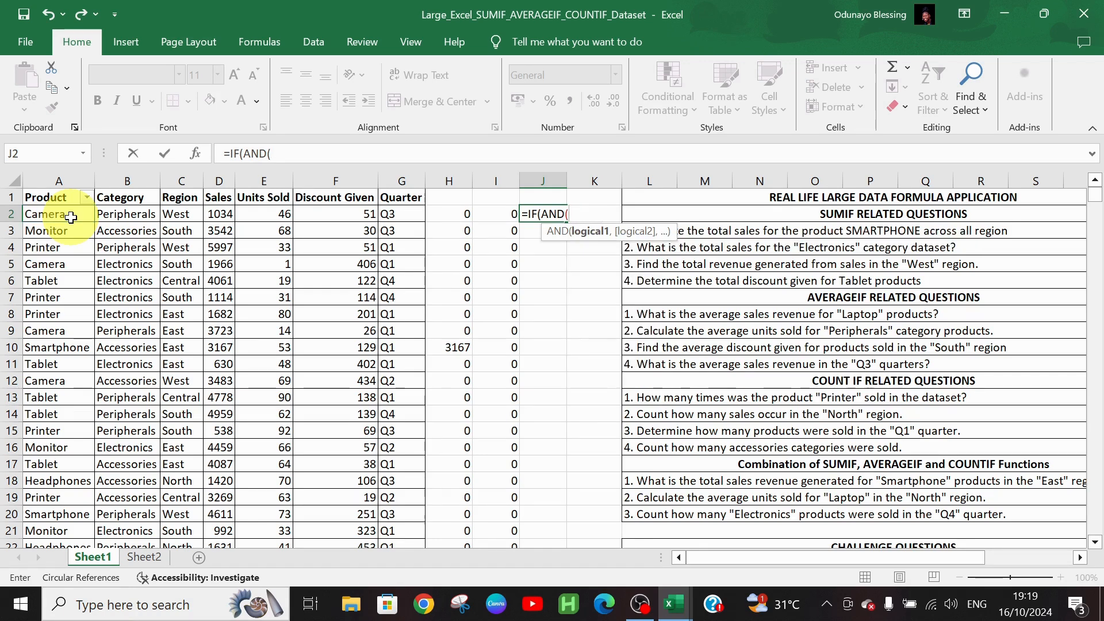
Add the conditions B2="Electronics" and G2="q4" to the AND test in J2 and close it
{"action": "left_click", "coordinate": [131, 217]}
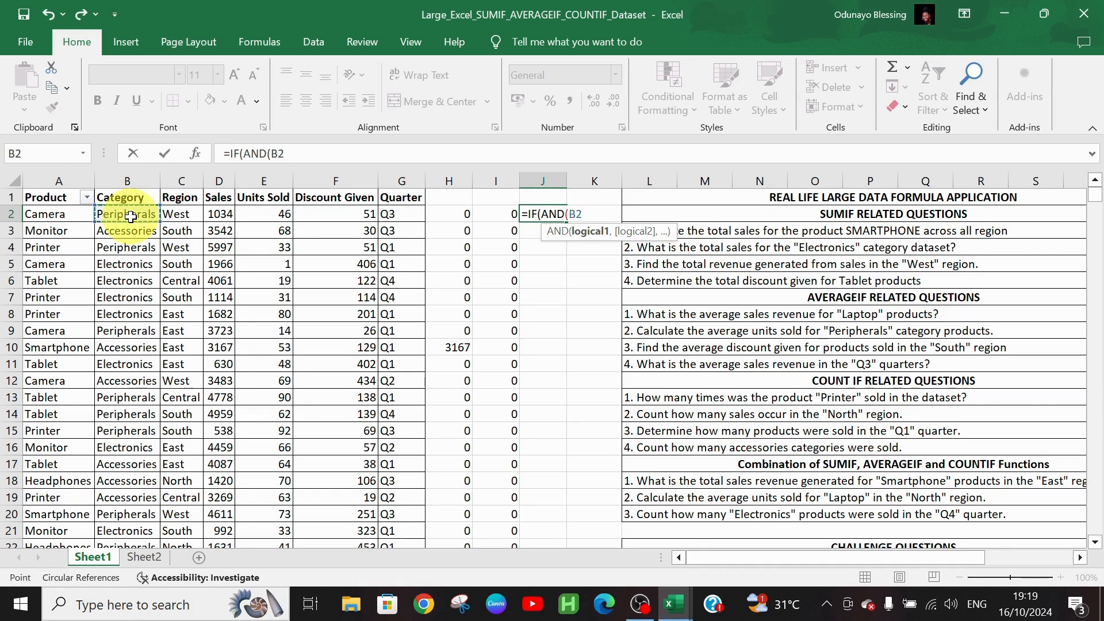
{"action": "type", "text": "=\"eLECTRONICS"}
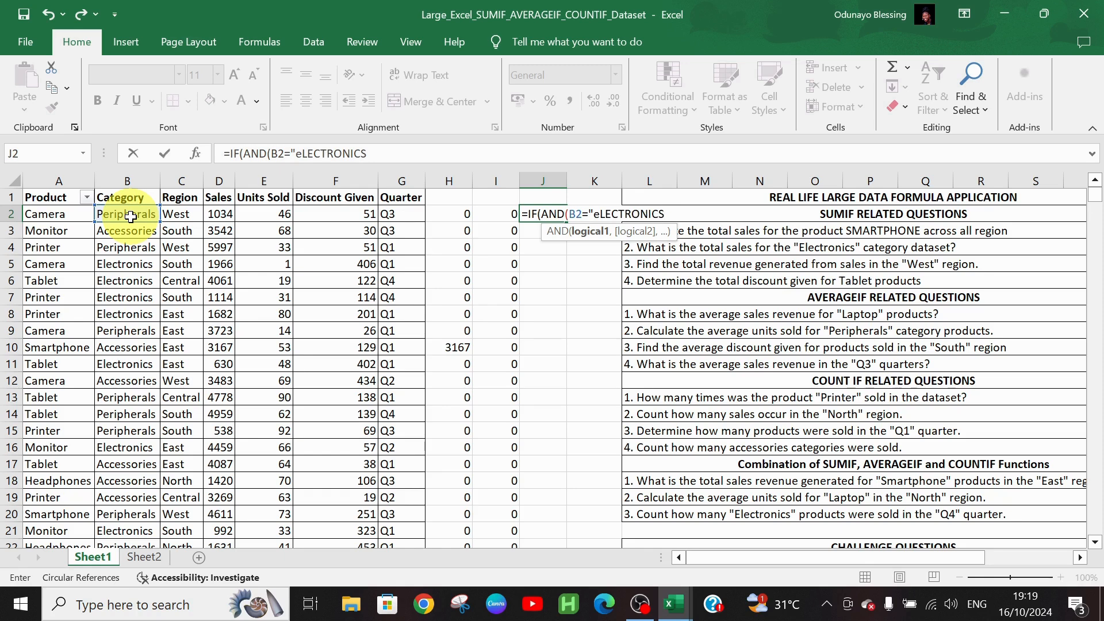
{"action": "type", "text": "\""}
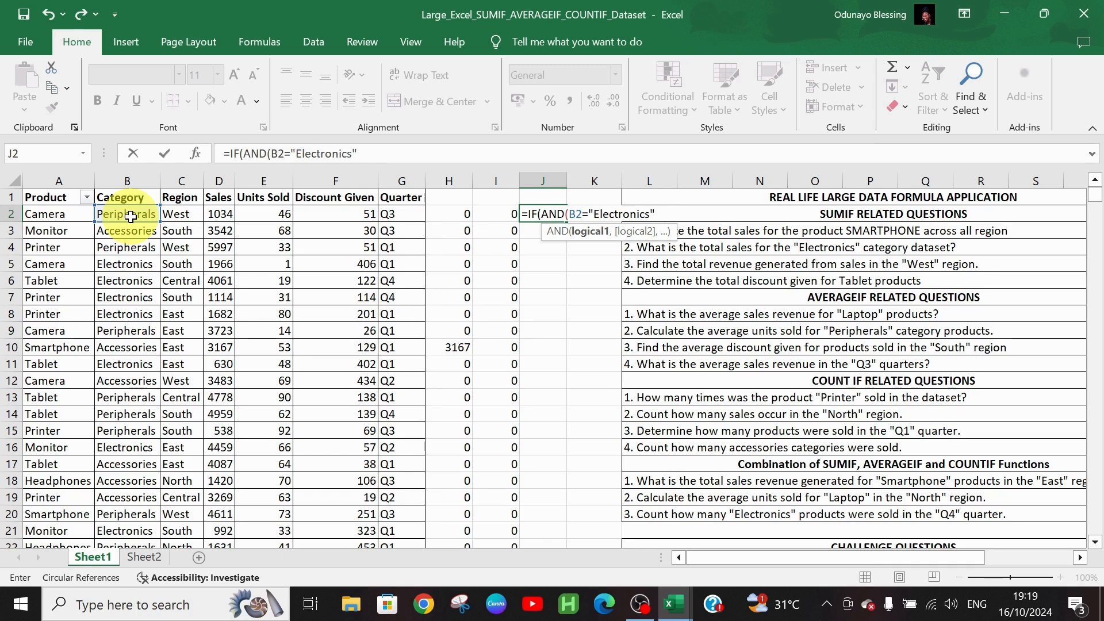
{"action": "type", "text": ","}
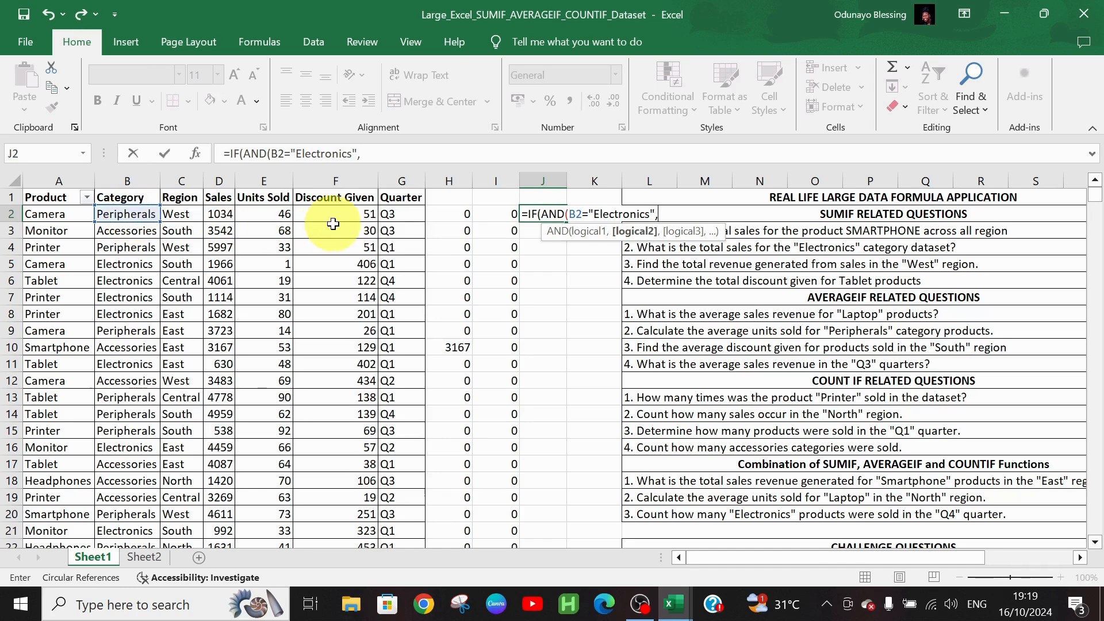
{"action": "left_click", "coordinate": [401, 214]}
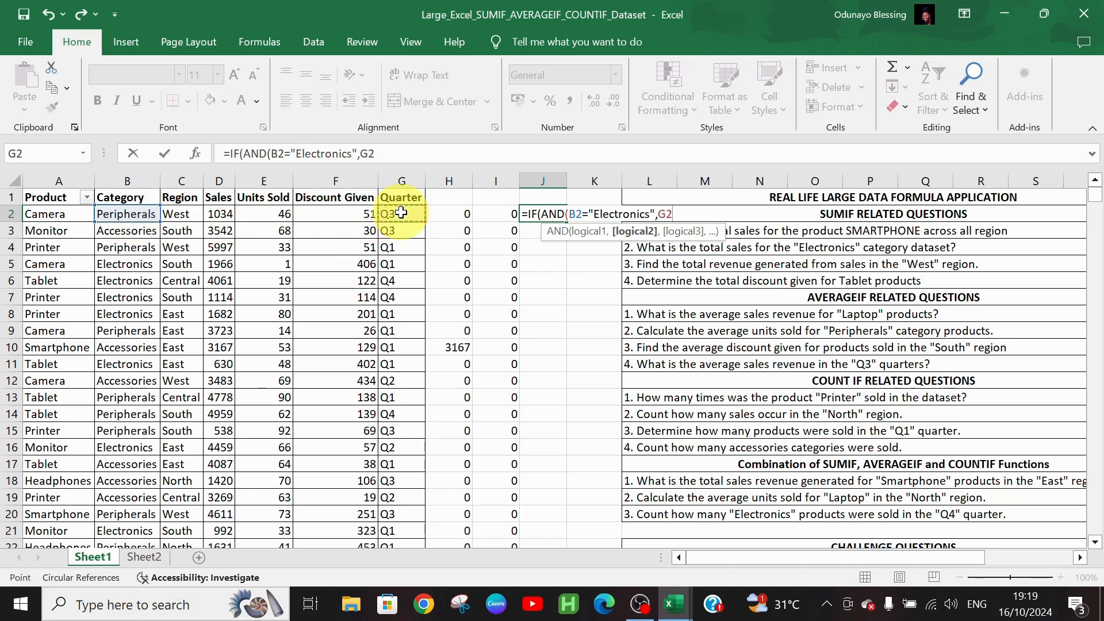
{"action": "type", "text": "="}
{"action": "type", "text": "\""}
{"action": "type", "text": "q4"}
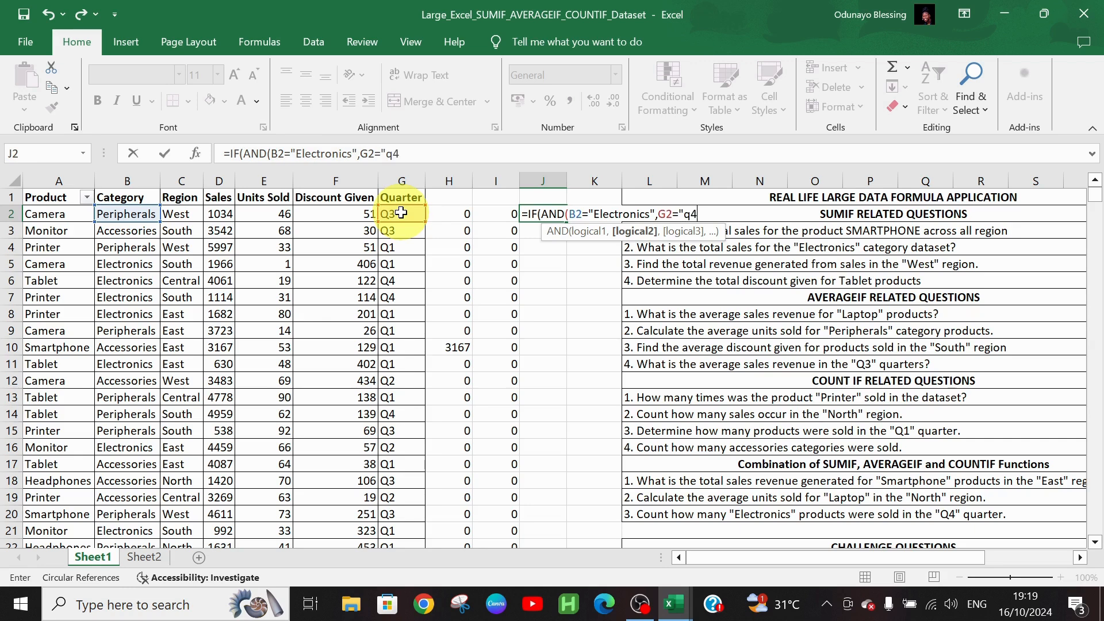
{"action": "type", "text": "\")"}
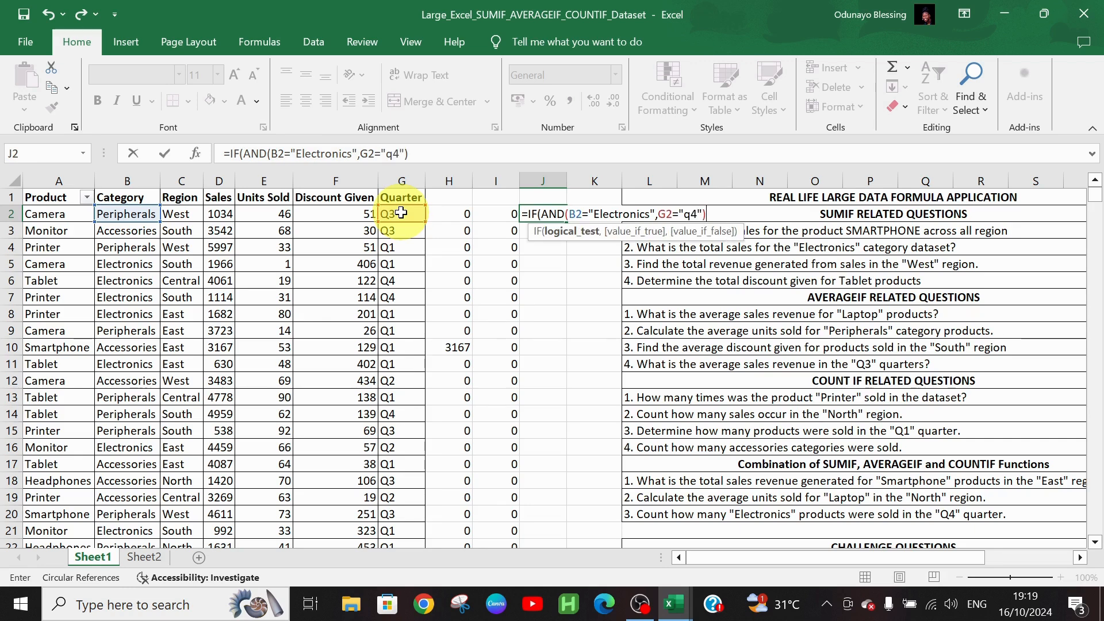
{"action": "type", "text": ","}
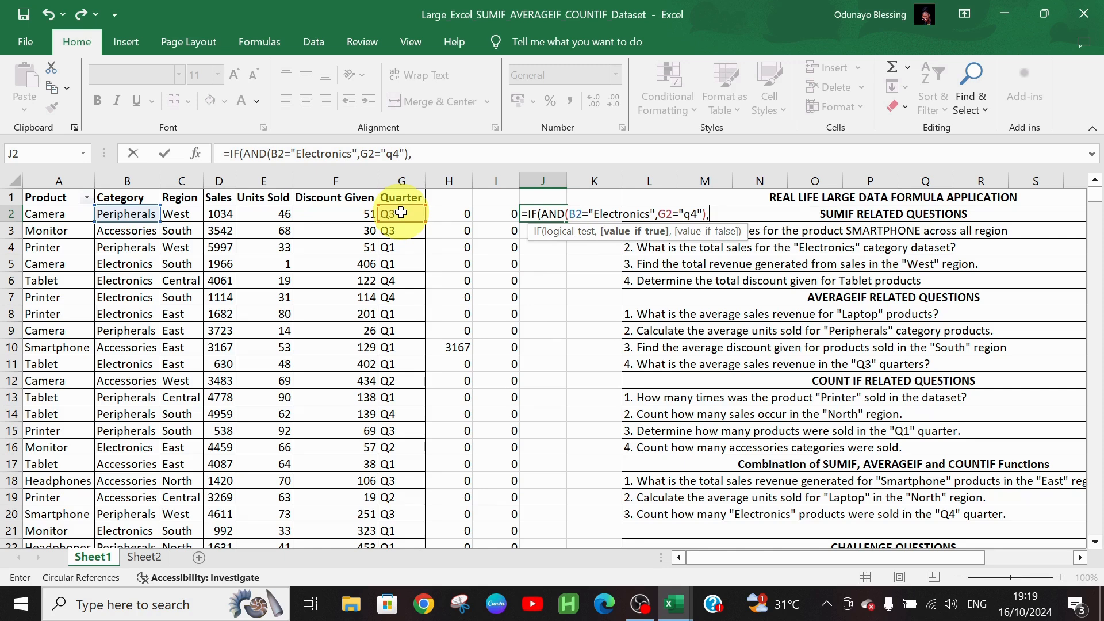
{"action": "left_click", "coordinate": [214, 215]}
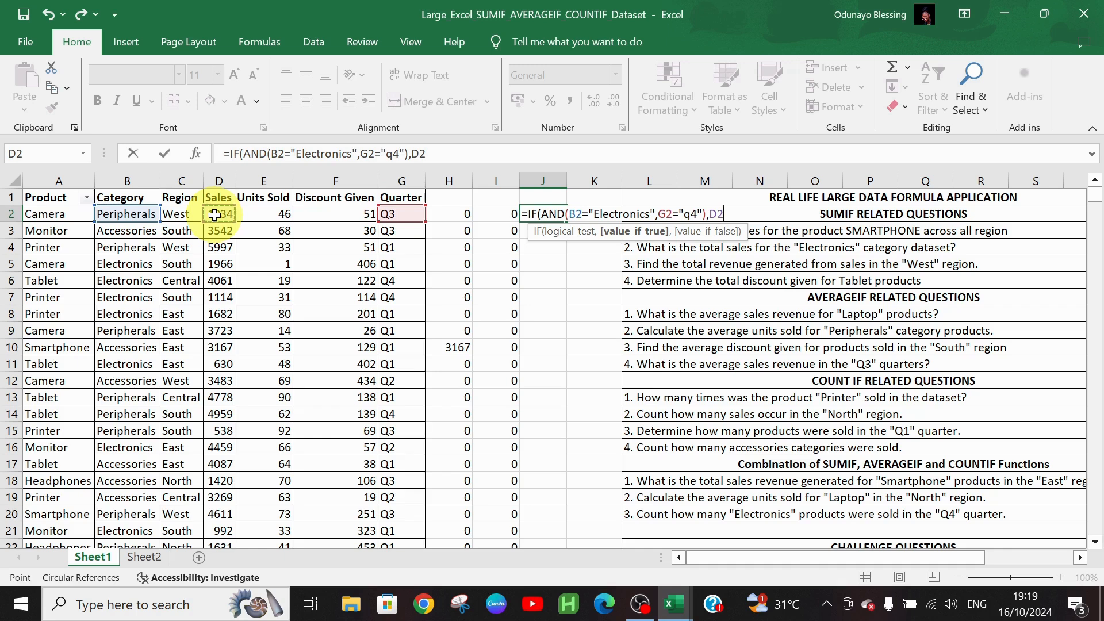
{"action": "type", "text": ",0"}
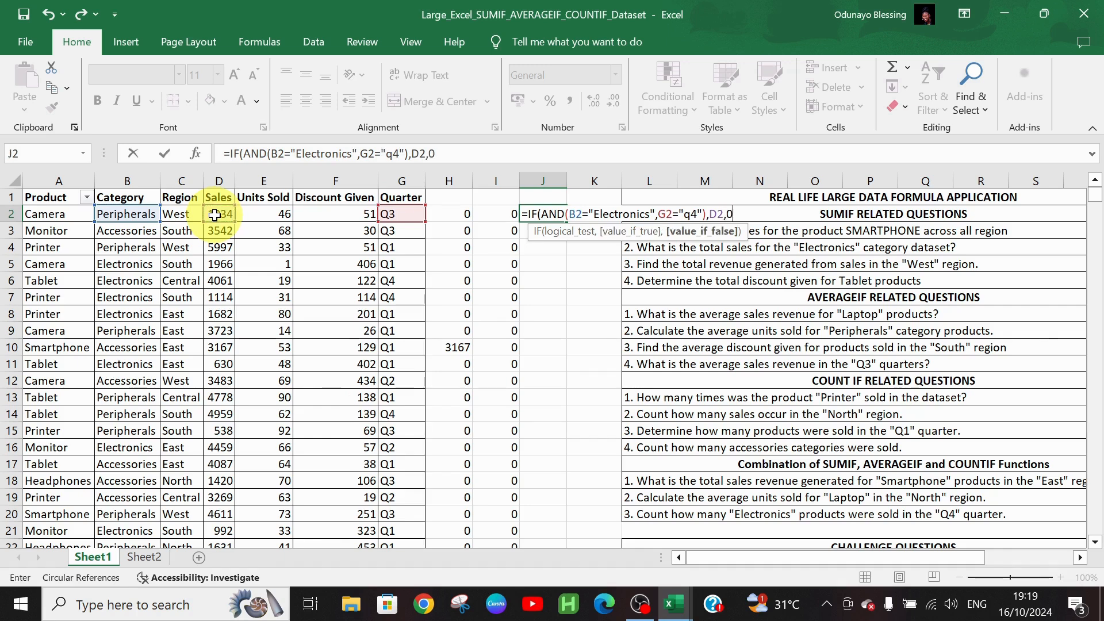
{"action": "key", "text": "BackSpace"}
{"action": "key", "text": "BackSpace"}
{"action": "key", "text": "BackSpace"}
{"action": "key", "text": "BackSpace"}
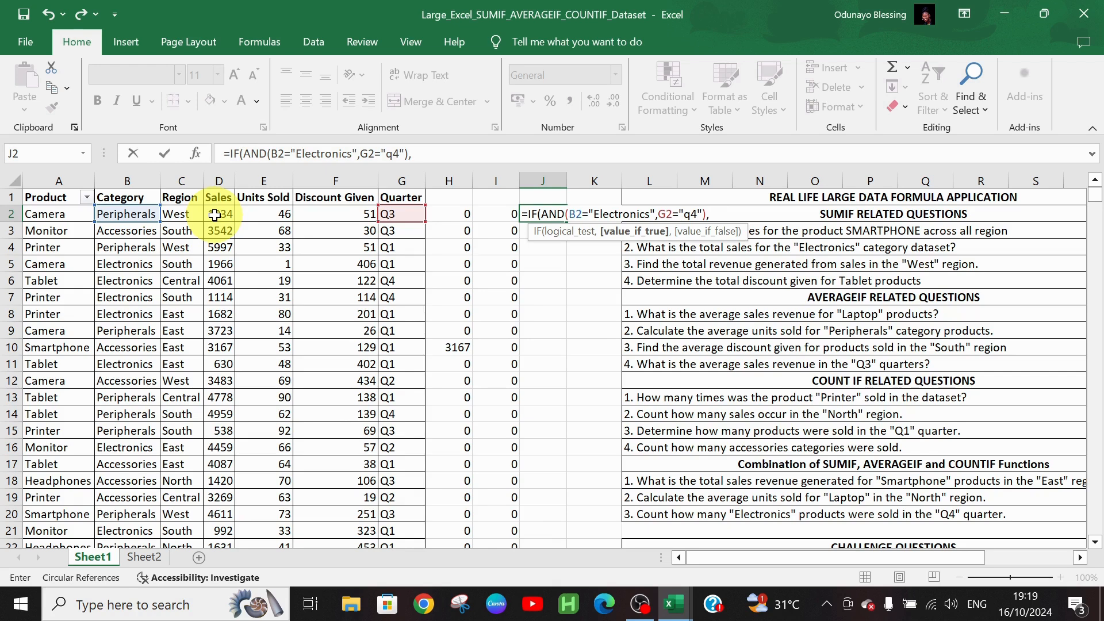
Complete the J2 IF formula to return 1 when both conditions are met and 0 otherwise, with its closing parenthesis
{"action": "type", "text": "1"}
{"action": "type", "text": ",0"}
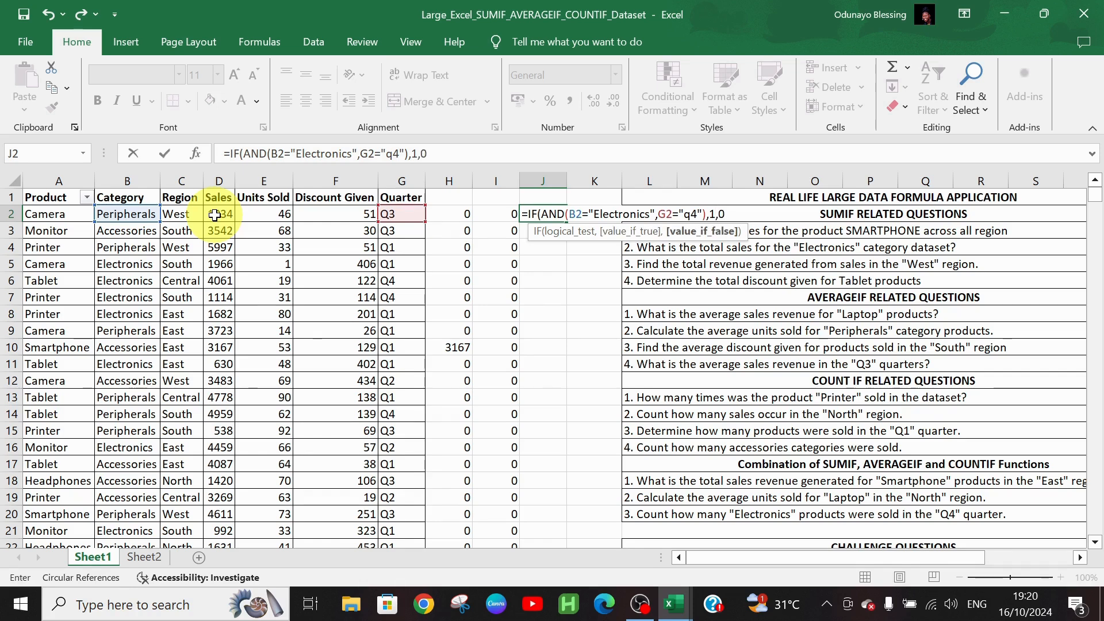
{"action": "key", "text": "Return"}
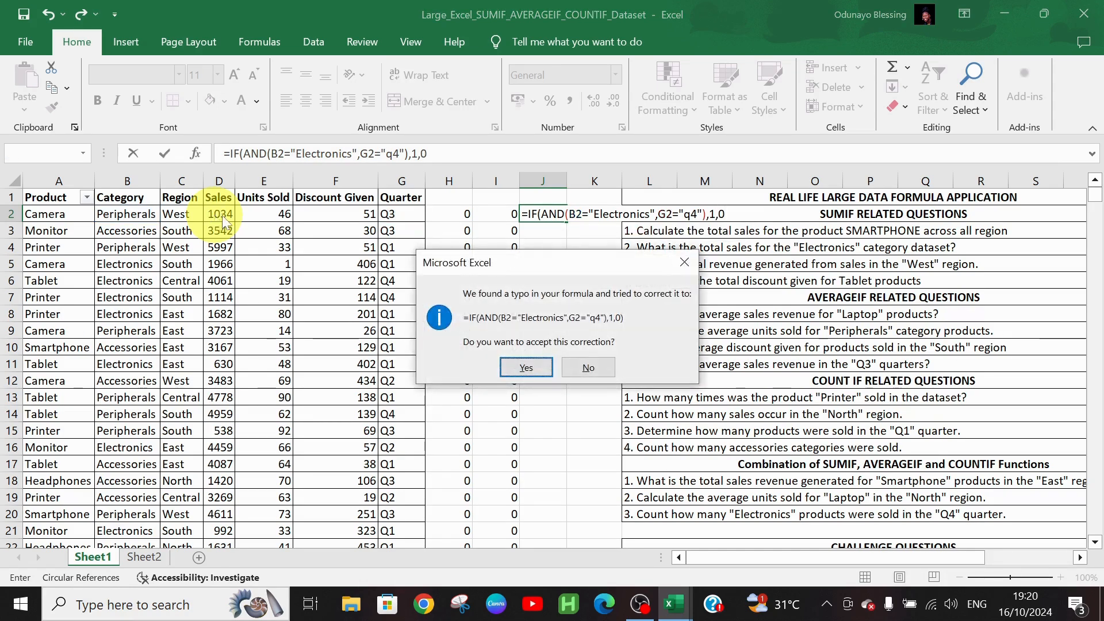
{"action": "left_click", "coordinate": [586, 367]}
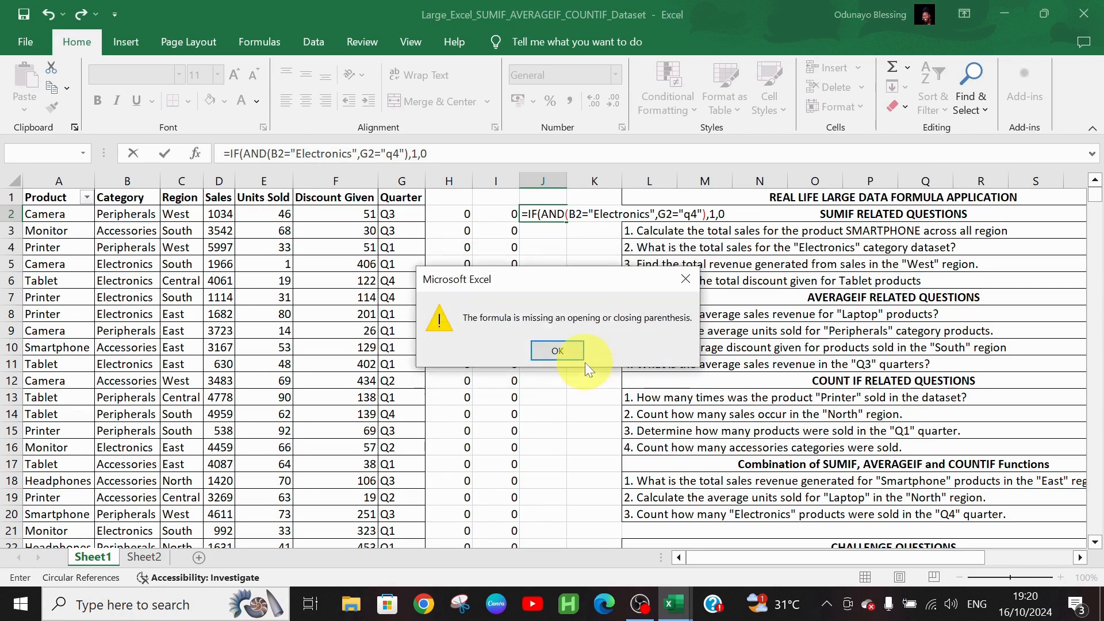
{"action": "left_click", "coordinate": [561, 348]}
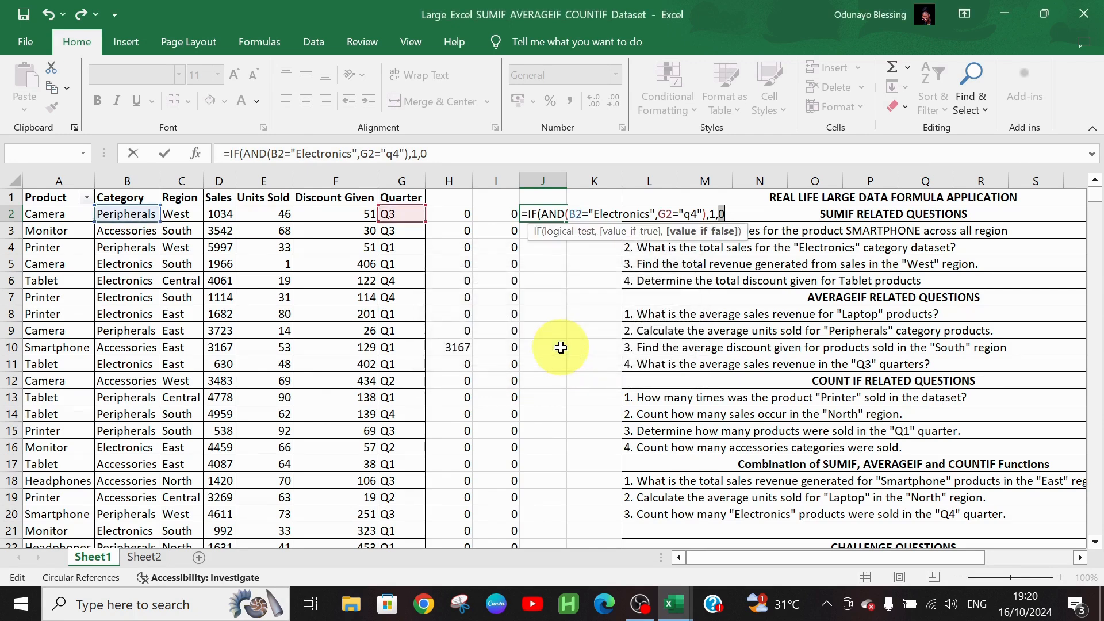
{"action": "type", "text": ")"}
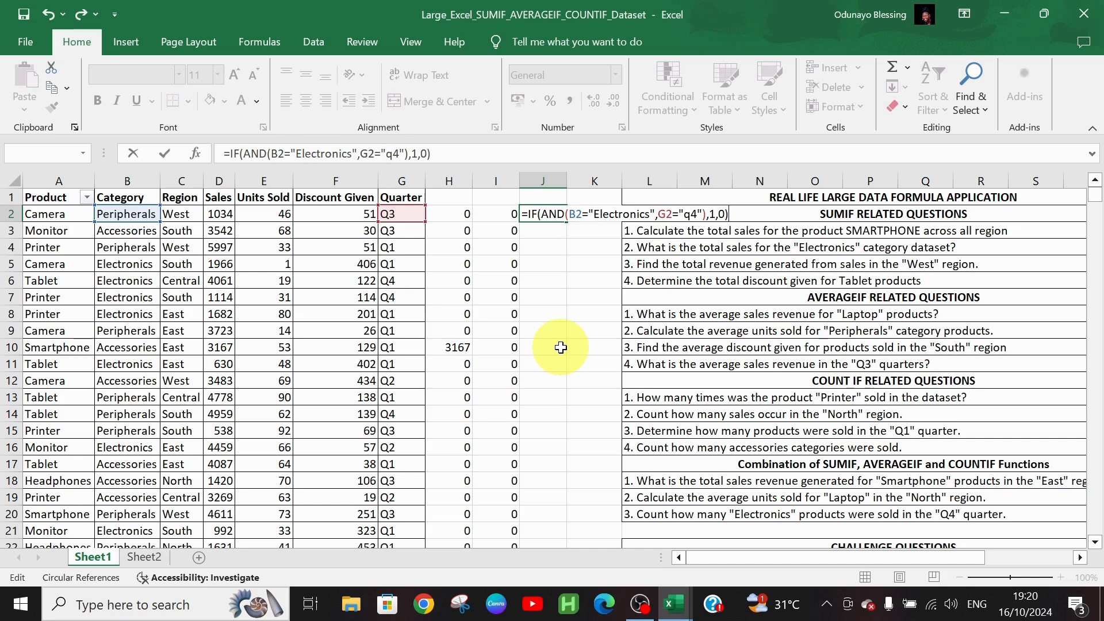
{"action": "key", "text": "Return"}
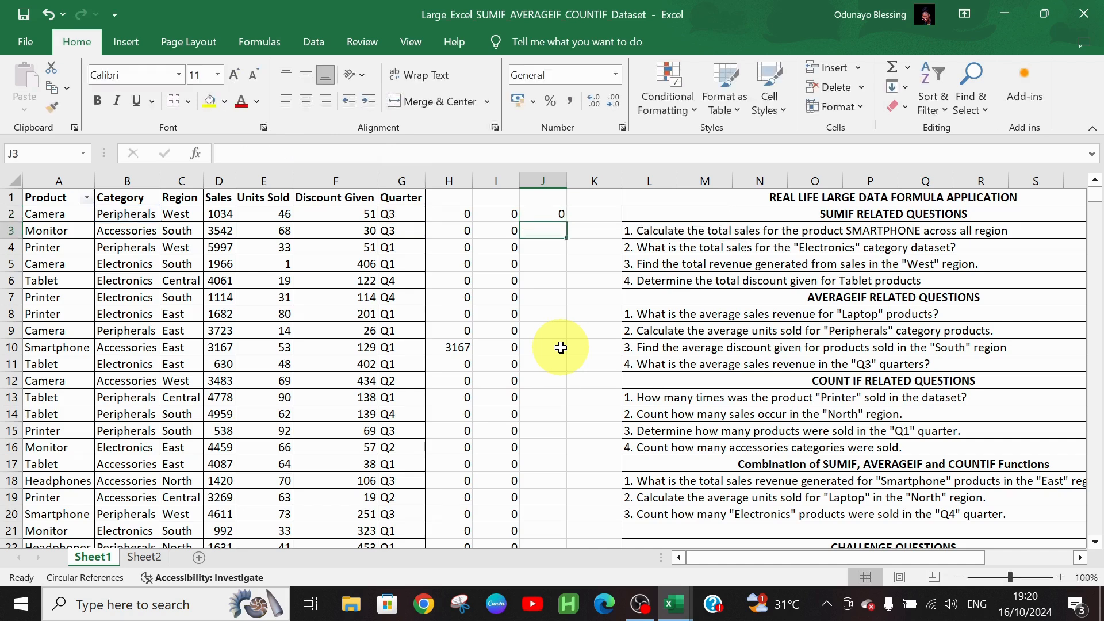
Fill the J2 formula down column J for all data rows and check the Electronics Q4 rows 6 and 7
{"action": "left_click", "coordinate": [563, 213]}
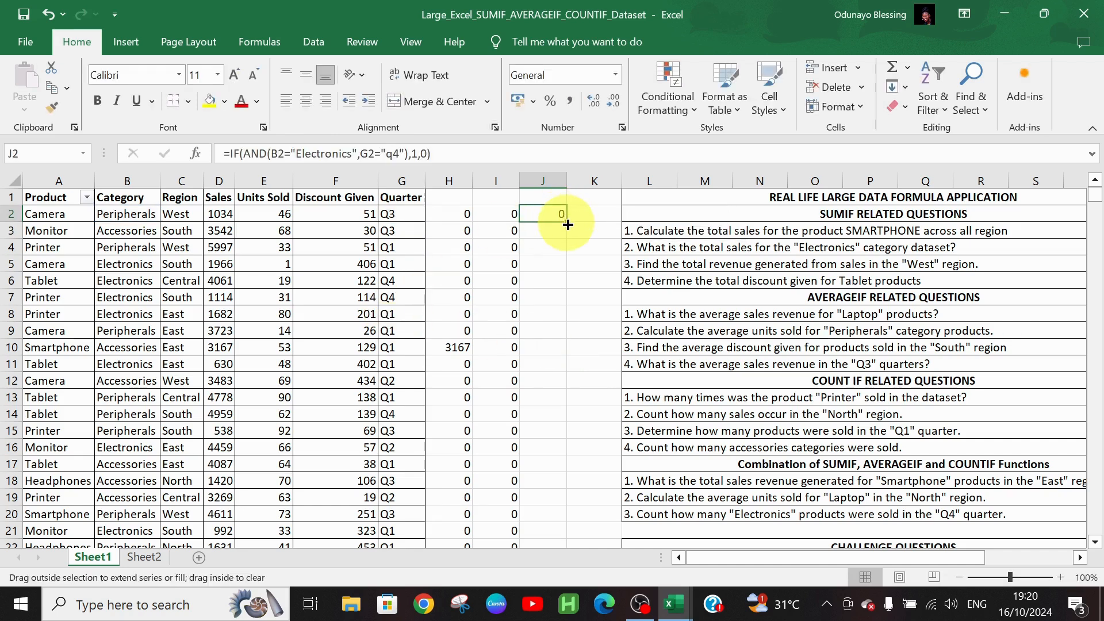
{"action": "double_click", "coordinate": [567, 223]}
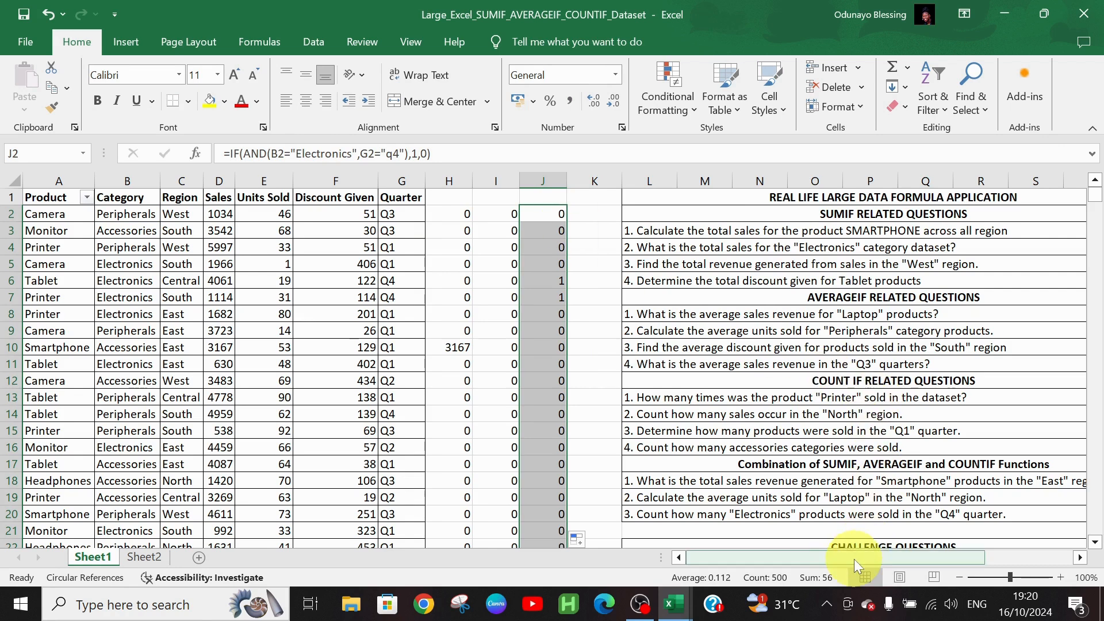
{"action": "left_click_drag", "start_coordinate": [855, 559], "coordinate": [869, 552]}
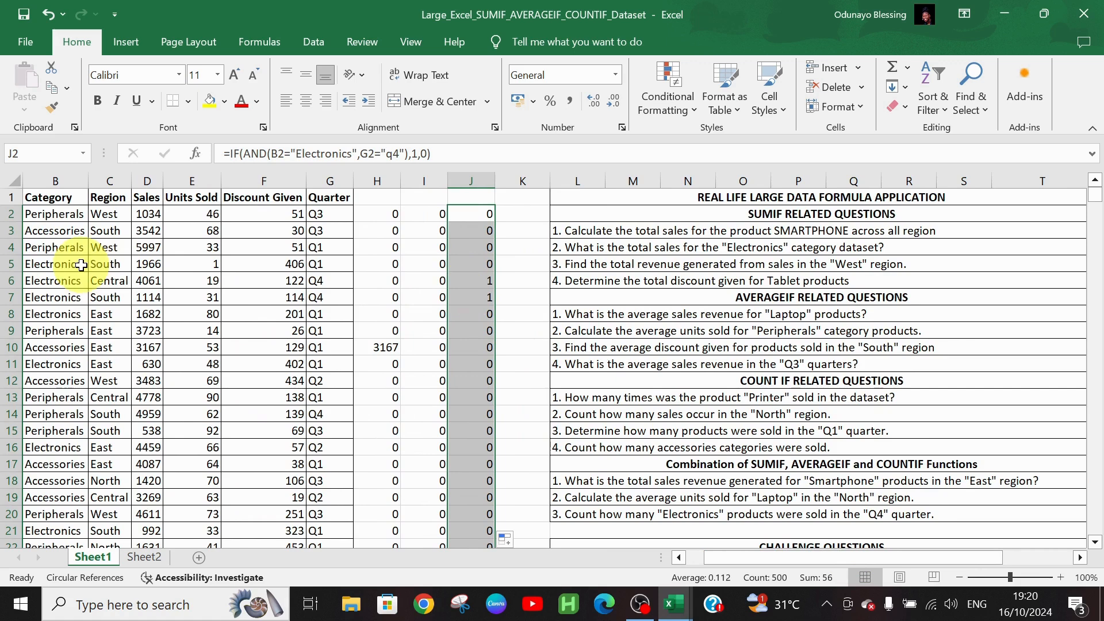
{"action": "left_click", "coordinate": [4, 283]}
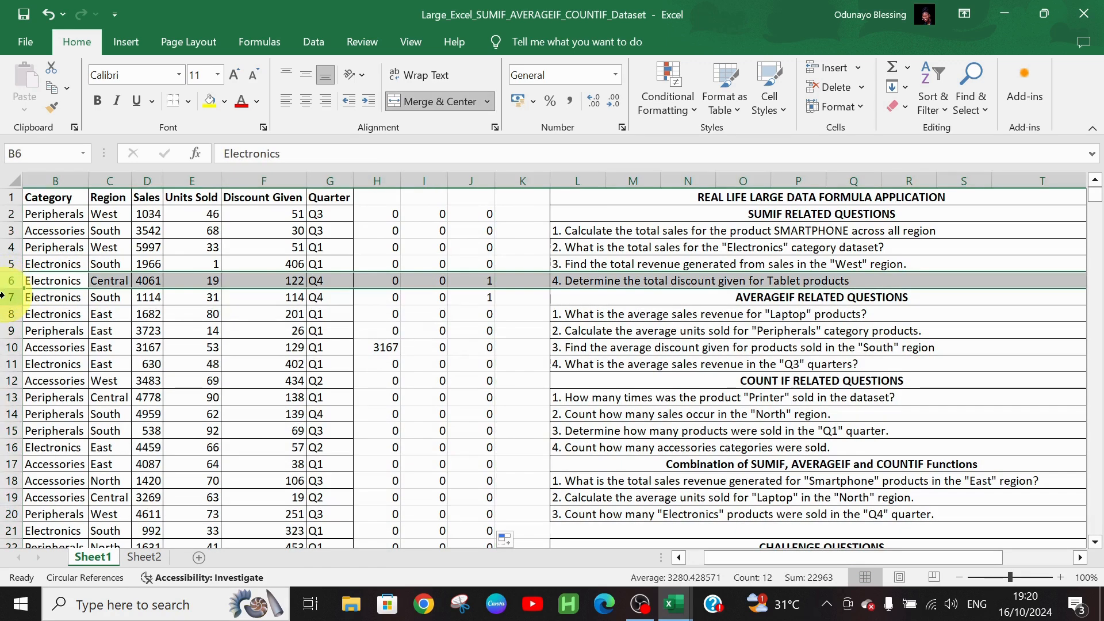
{"action": "left_click", "coordinate": [4, 298]}
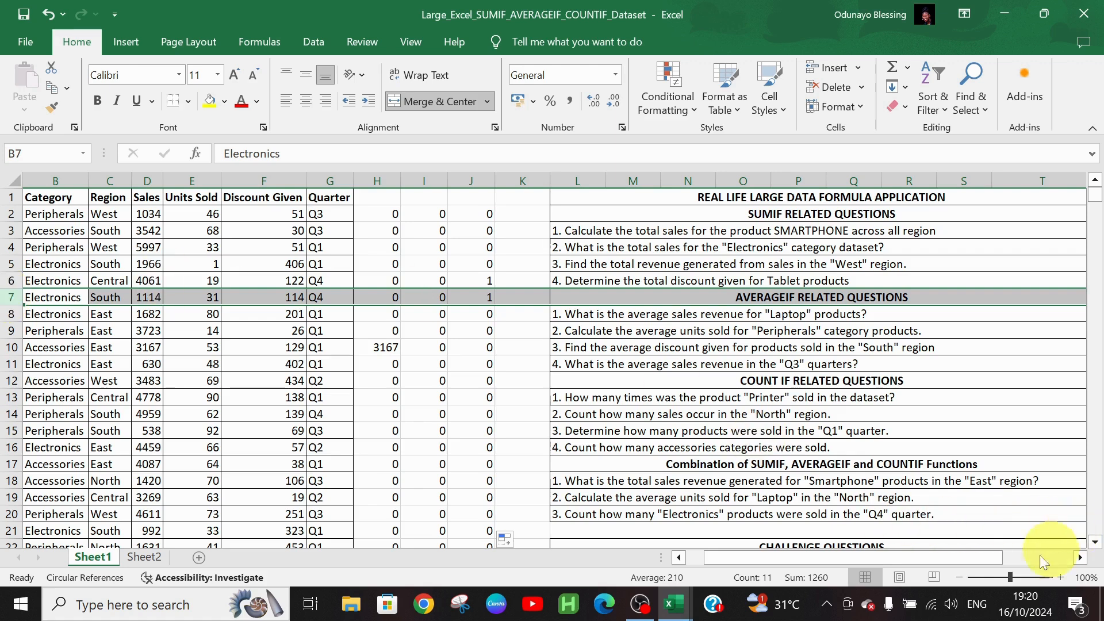
Answer the Electronics products in the Q4 quarter question in U20 with =COUNTIF(J2:J501,">0")
{"action": "left_click_drag", "start_coordinate": [983, 563], "coordinate": [1055, 560]}
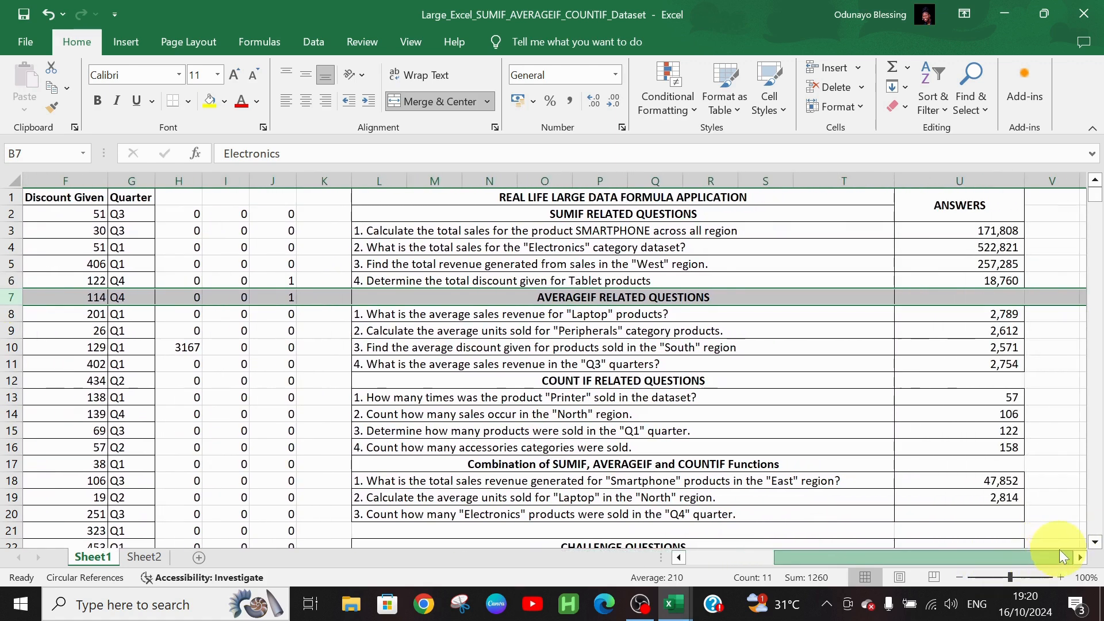
{"action": "left_click", "coordinate": [992, 510]}
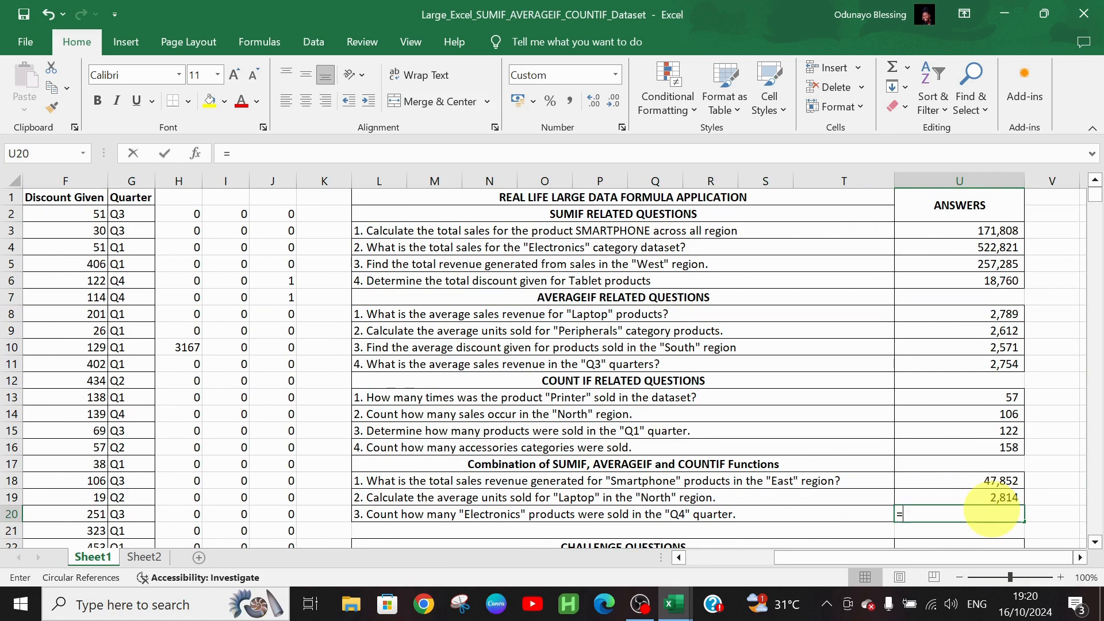
{"action": "type", "text": "=count"}
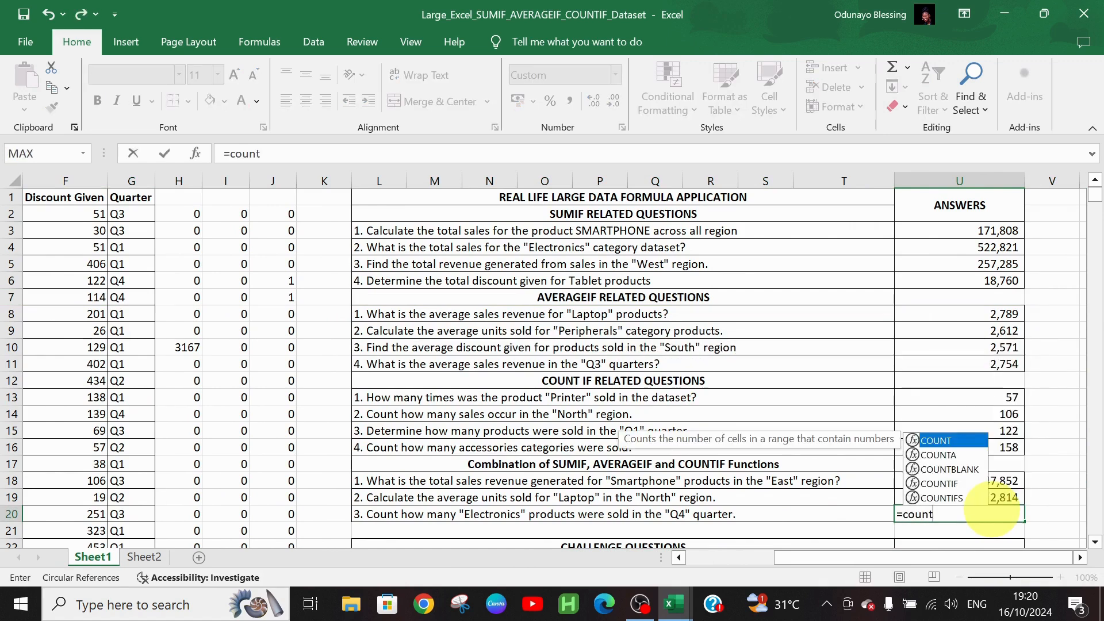
{"action": "type", "text": "if("}
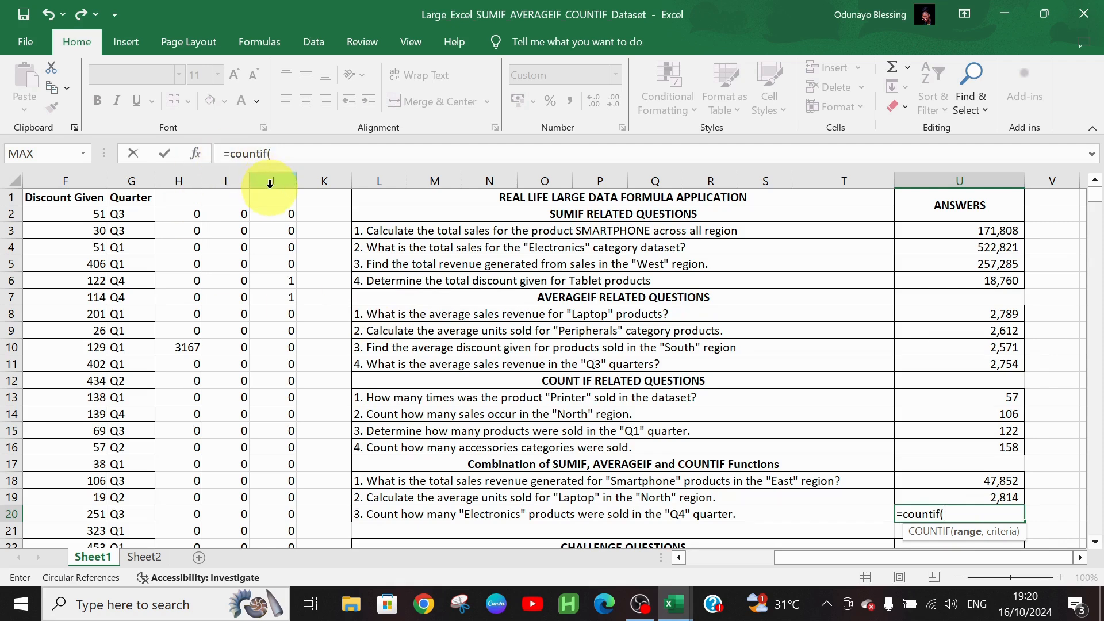
{"action": "left_click", "coordinate": [271, 214]}
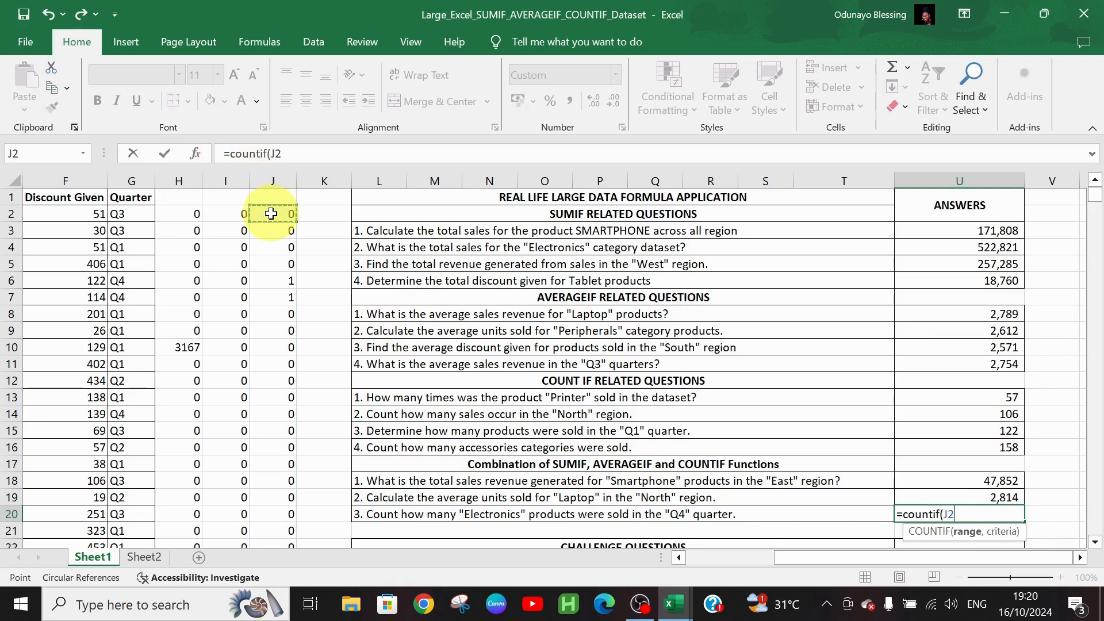
{"action": "key", "text": "F8"}
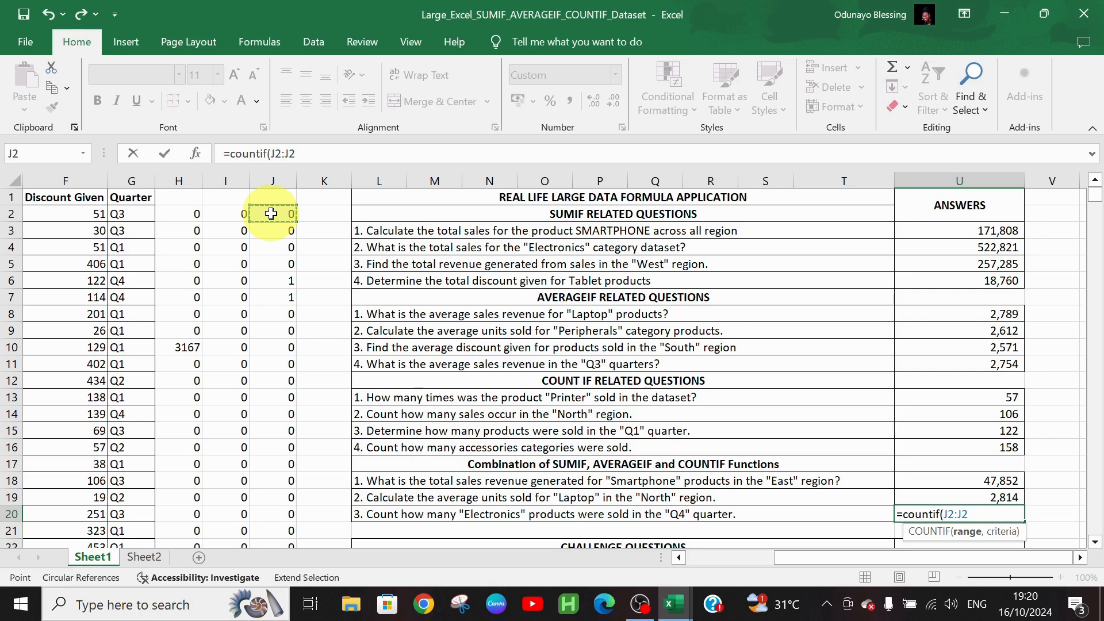
{"action": "key", "text": "BackSpace"}
{"action": "type", "text": "501"}
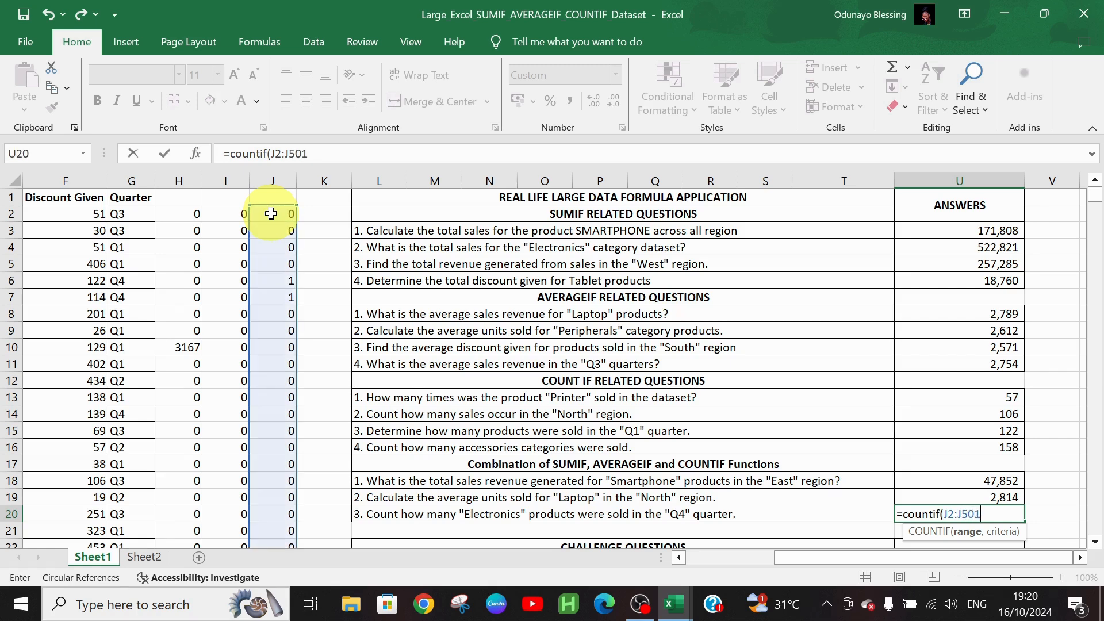
{"action": "type", "text": ","}
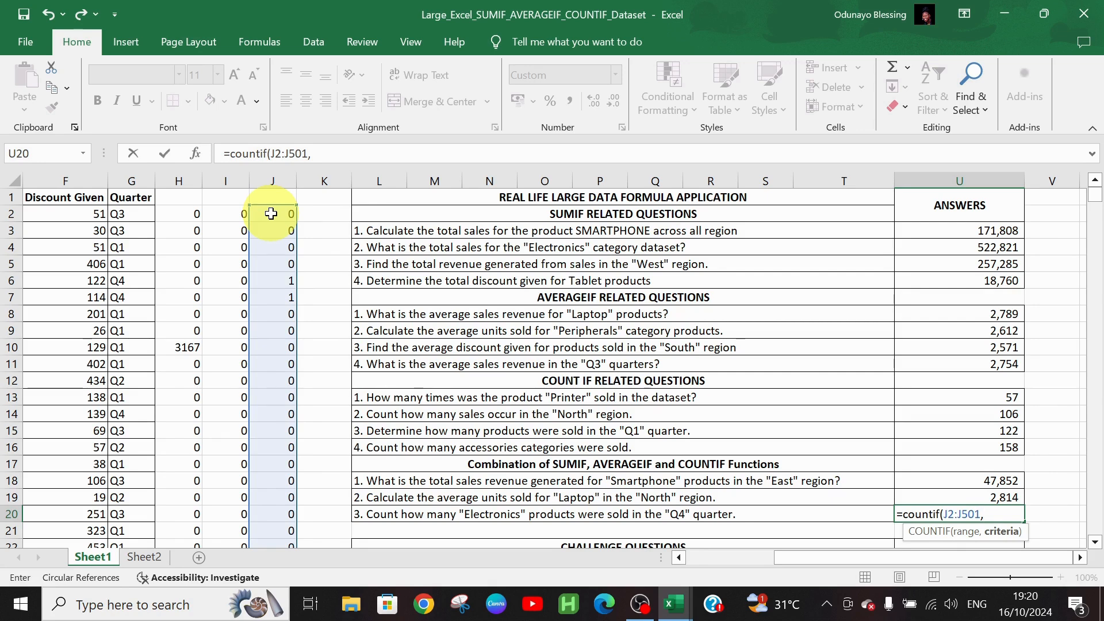
{"action": "type", "text": "\">0\")"}
{"action": "key", "text": "Return"}
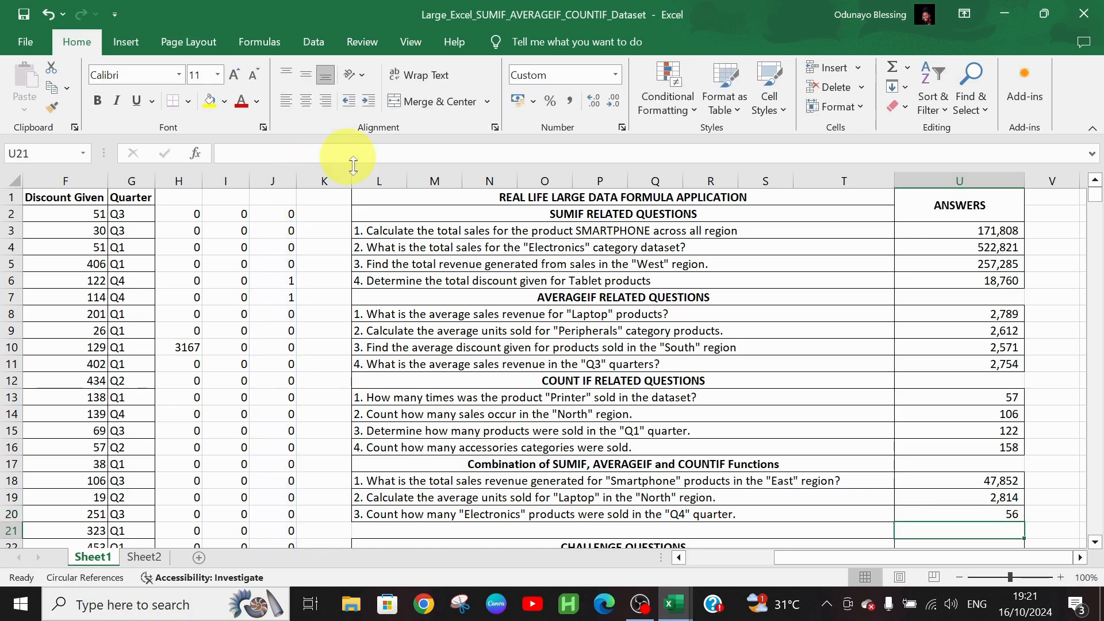
Select the challenge questions block from its heading in row 22 to the third question in row 25
{"action": "left_click", "coordinate": [1096, 543]}
{"action": "left_click_drag", "start_coordinate": [1096, 543], "coordinate": [1096, 543]}
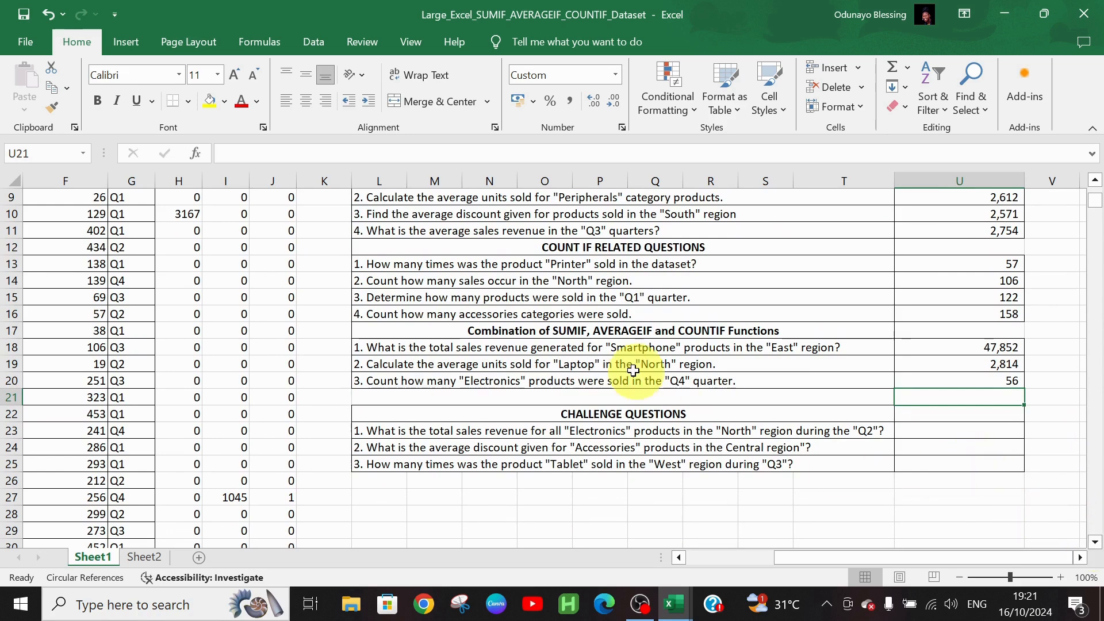
{"action": "left_click_drag", "start_coordinate": [364, 415], "coordinate": [866, 468]}
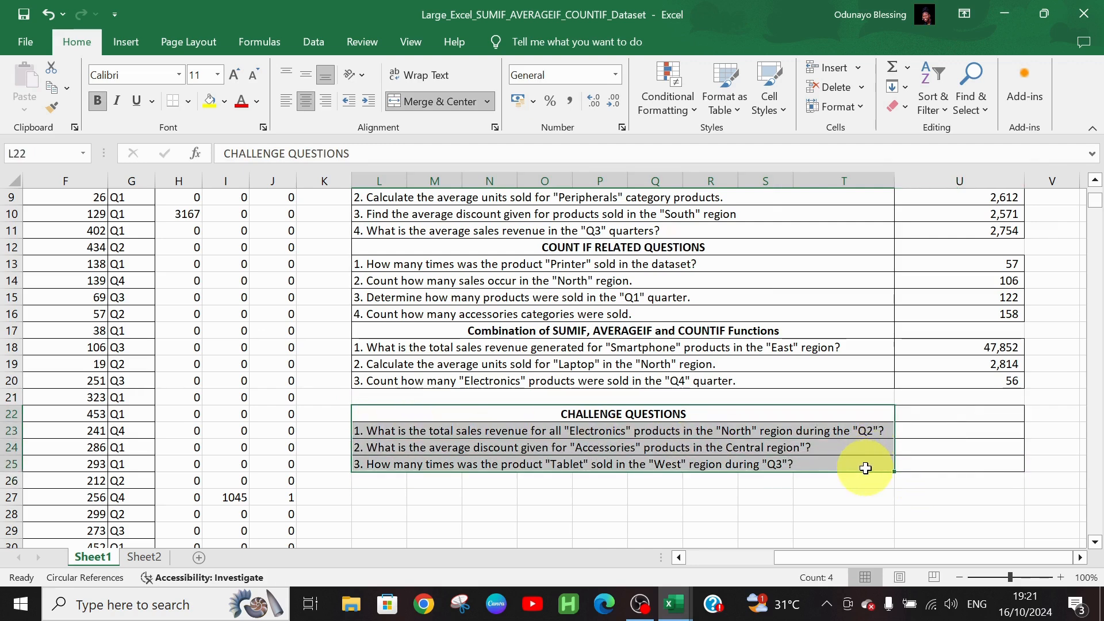